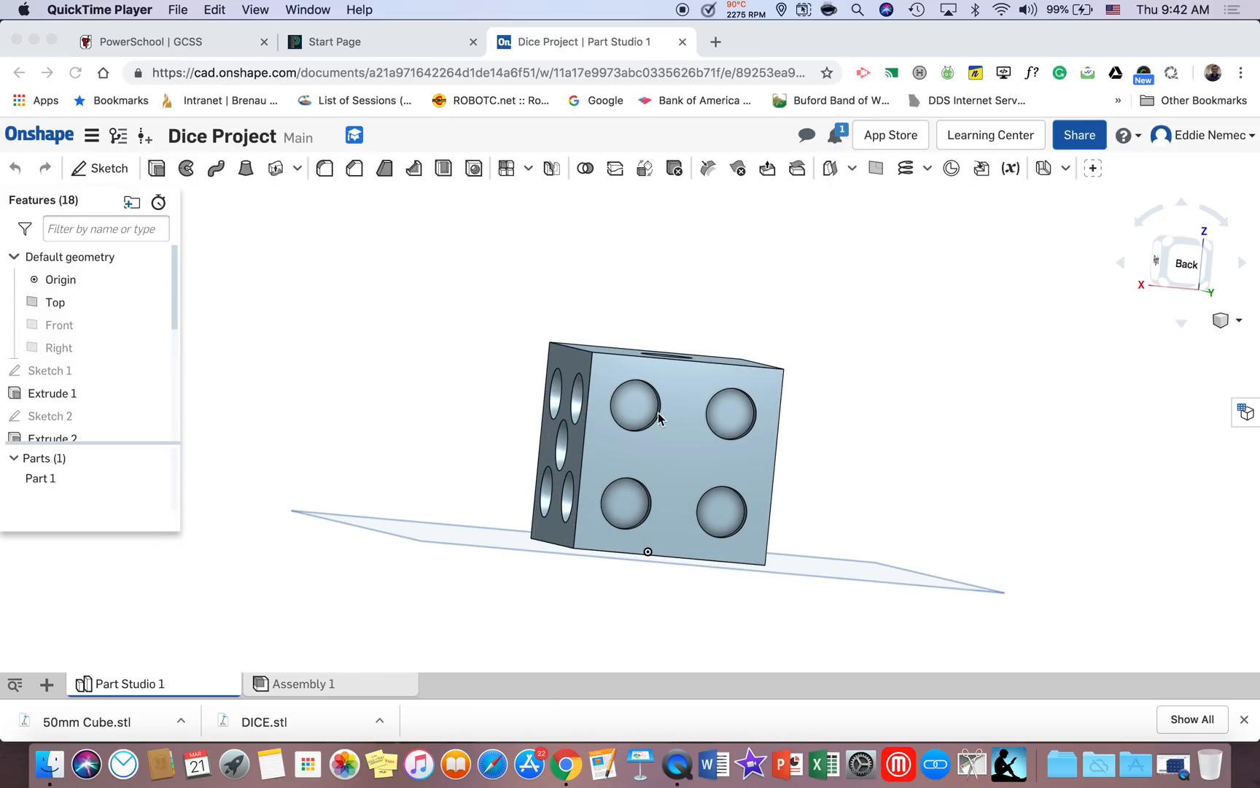
Examine the recessed pips on the different faces of the finished die model
right_click_drag(657, 386, 599, 442)
right_click_drag(515, 427, 478, 495)
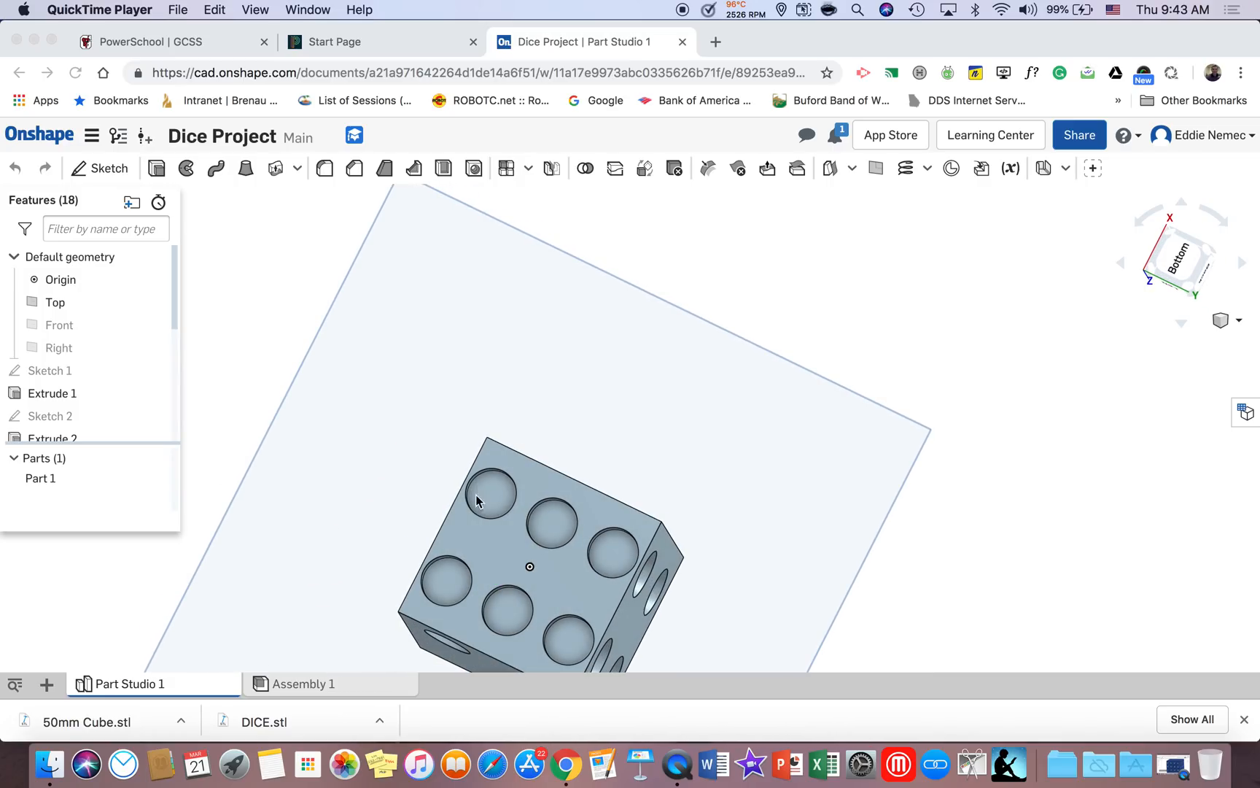
scroll(519, 584, "up", 5)
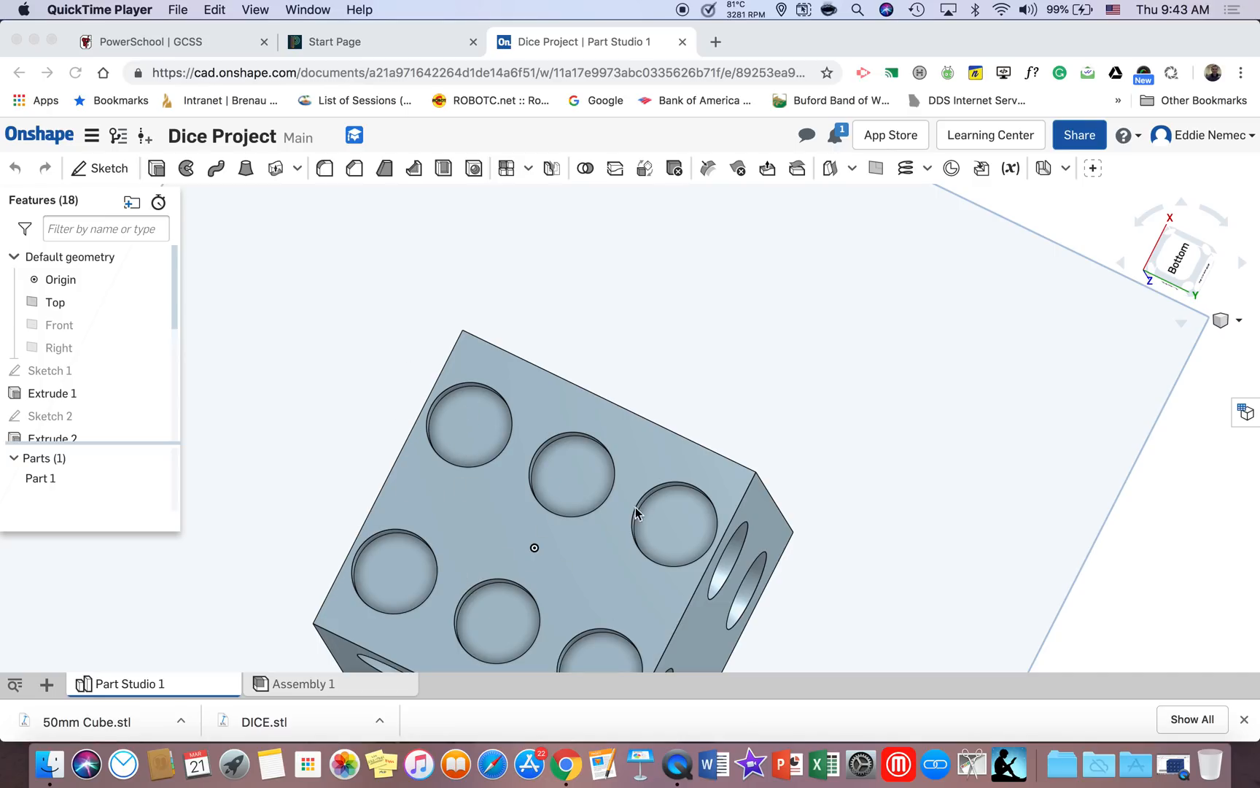
right_click_drag(600, 525, 709, 470)
scroll(757, 396, "up", 1)
scroll(759, 393, "down", 5)
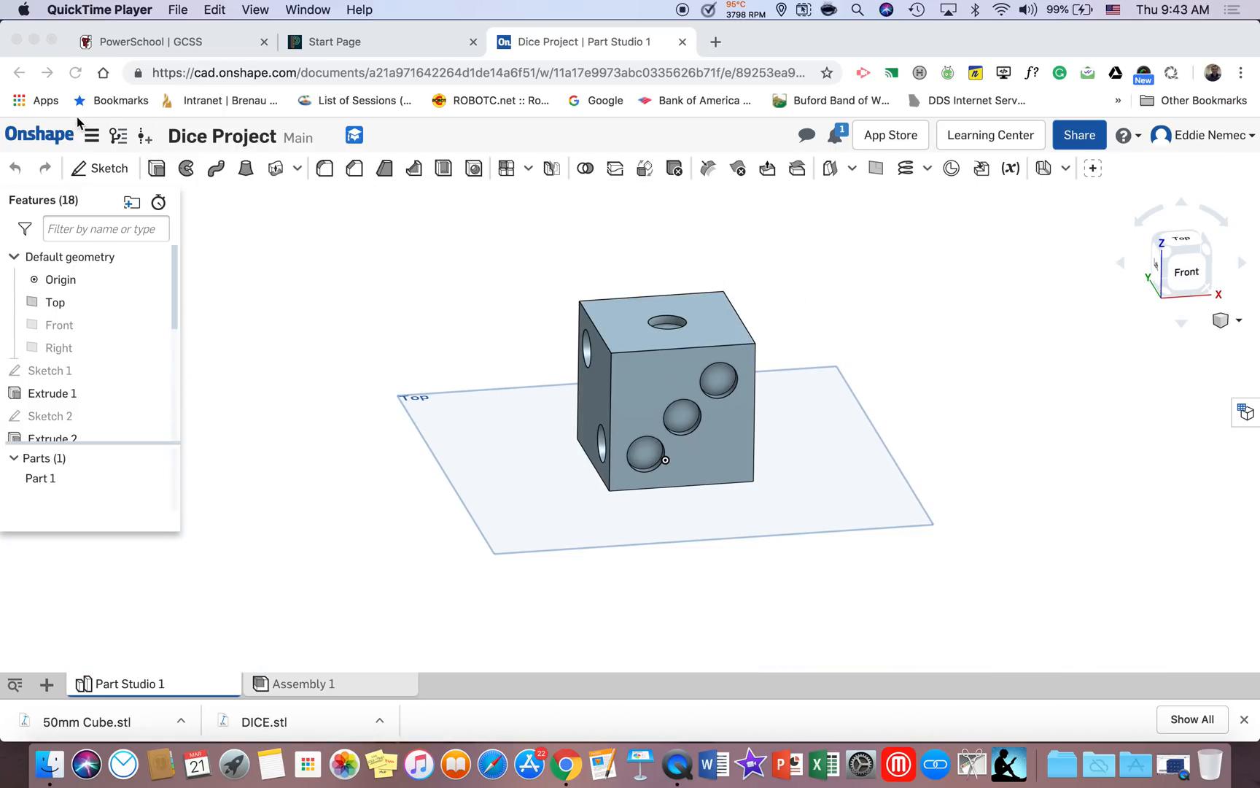
Return to the documents list and create a new document named "Dice Project"
left_click(56, 135)
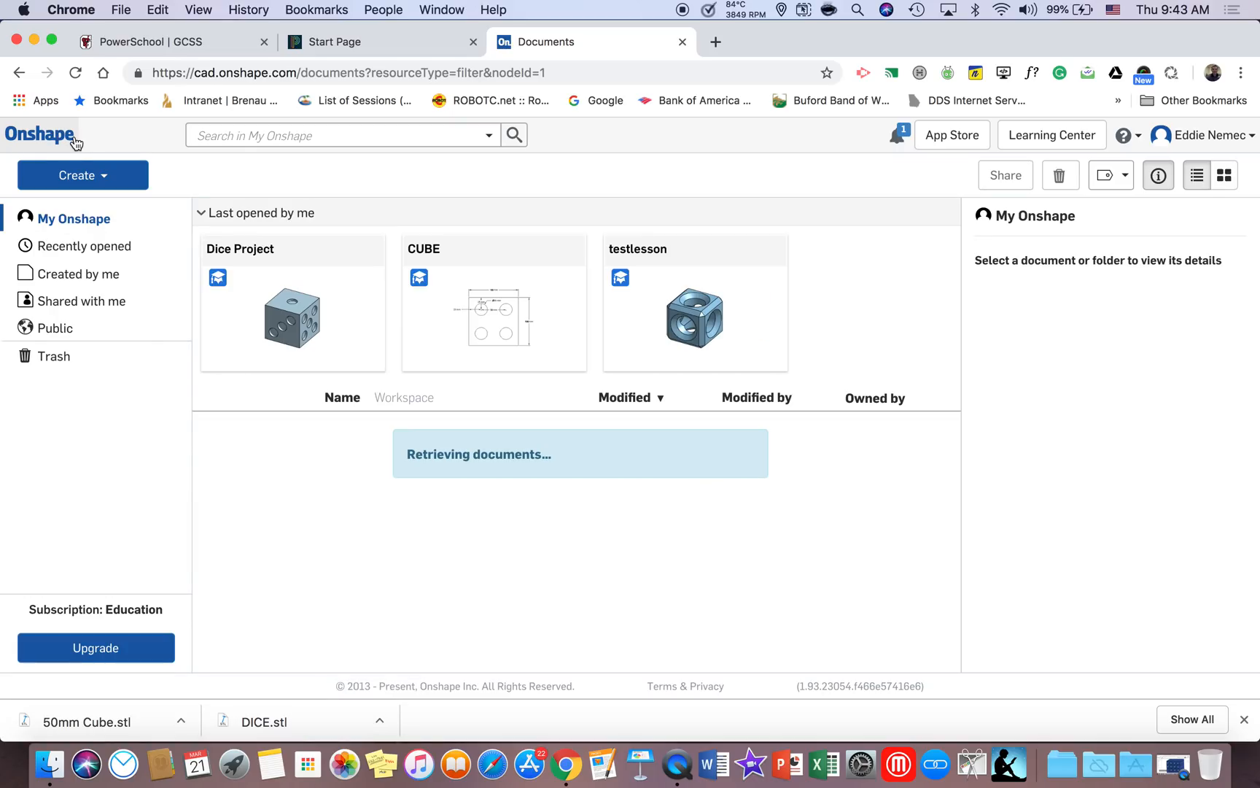
left_click(82, 183)
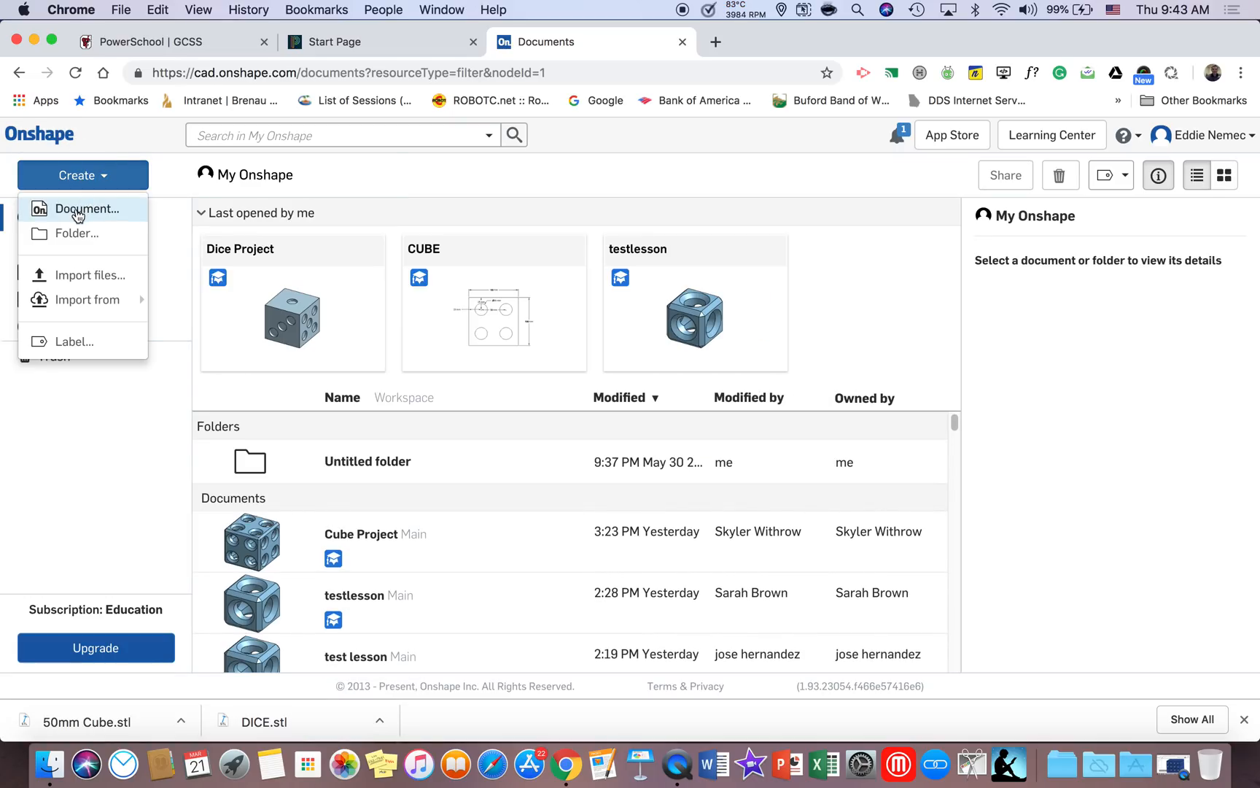
left_click(79, 211)
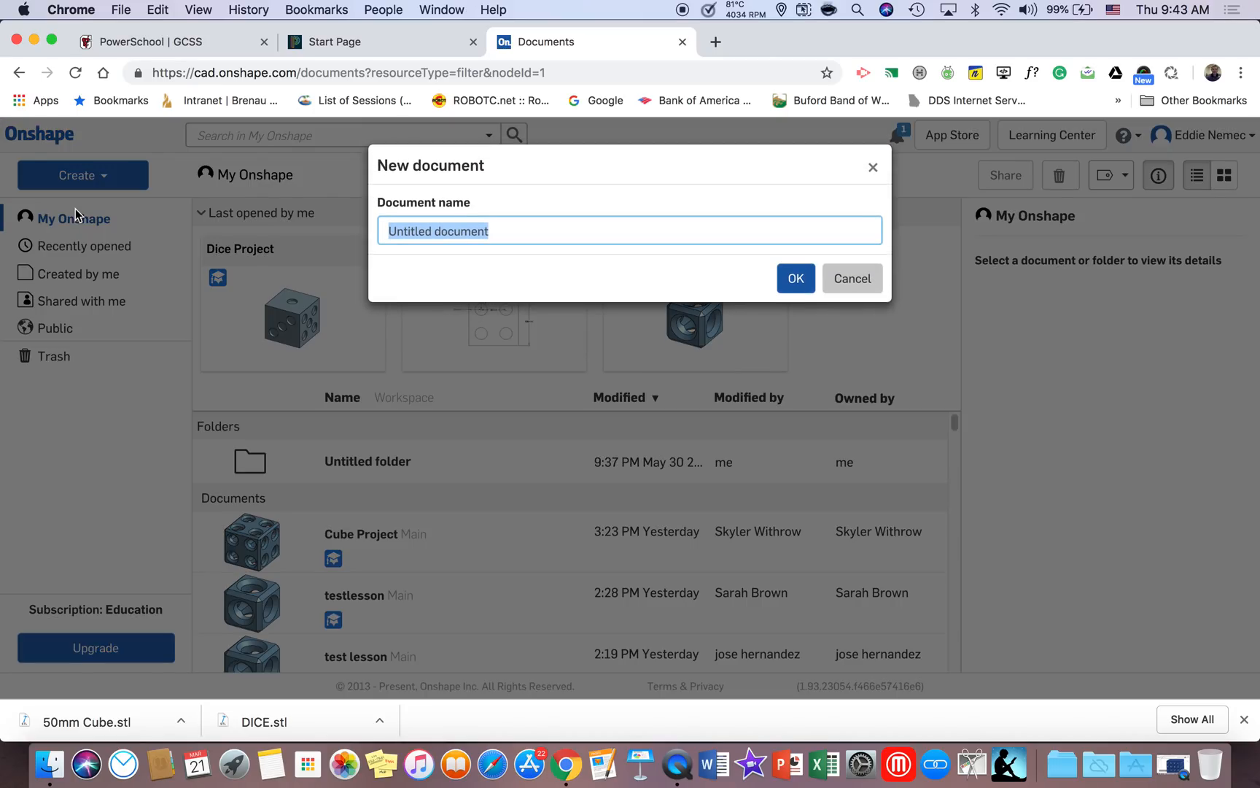
type("Dice Project")
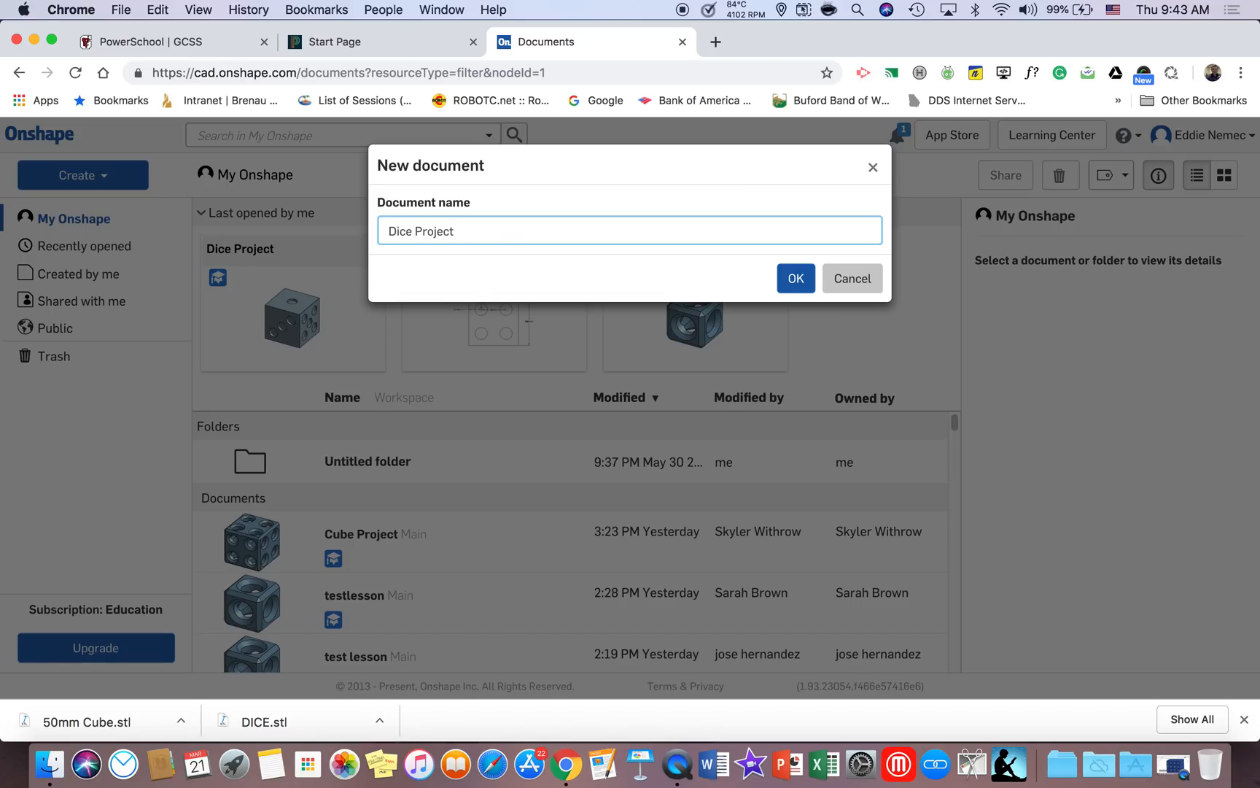
key("Return")
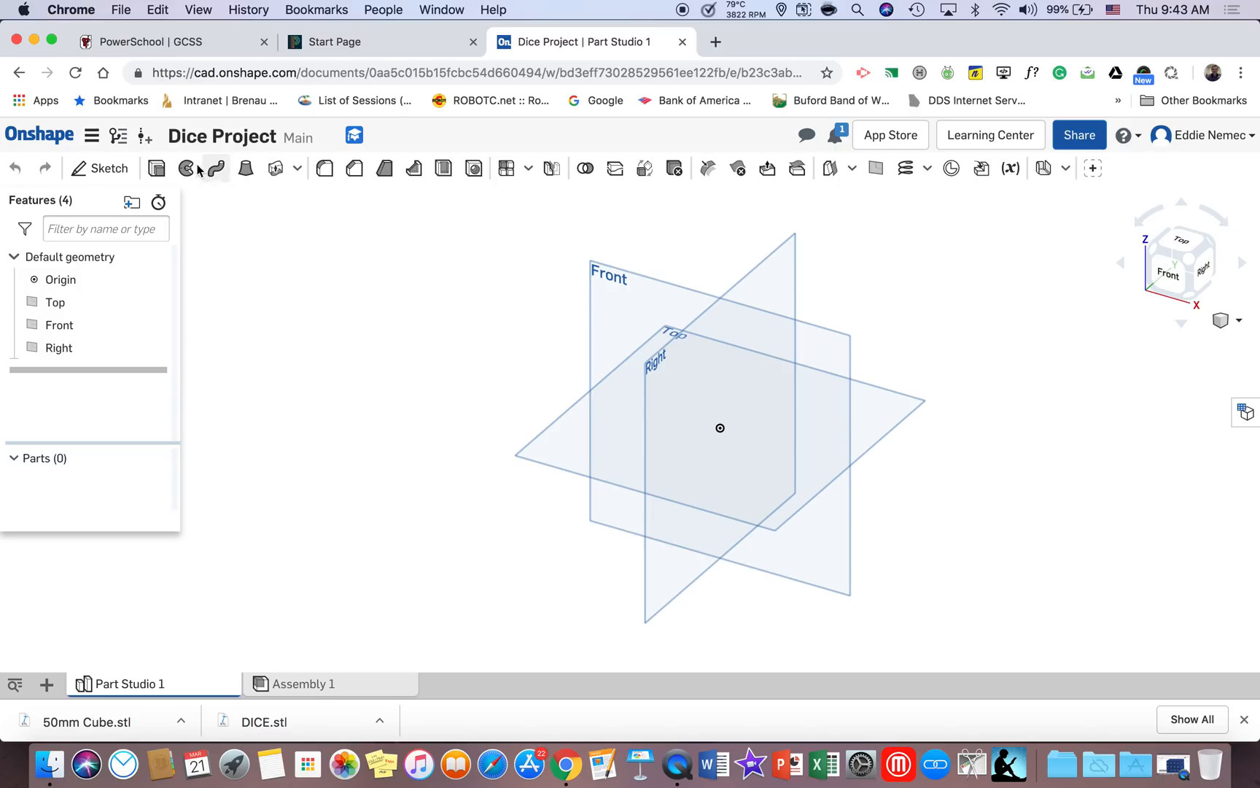
Set the workspace's default length unit to Millimeter
left_click(91, 144)
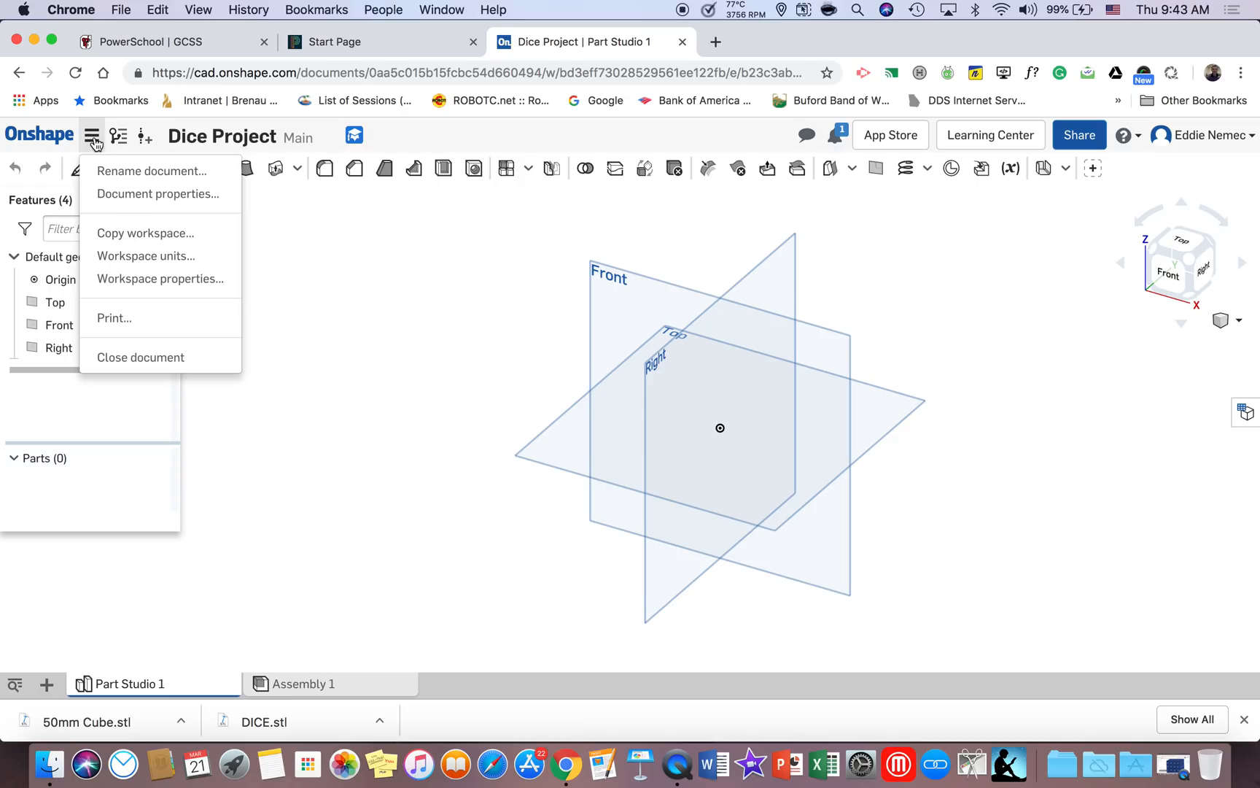
left_click(150, 256)
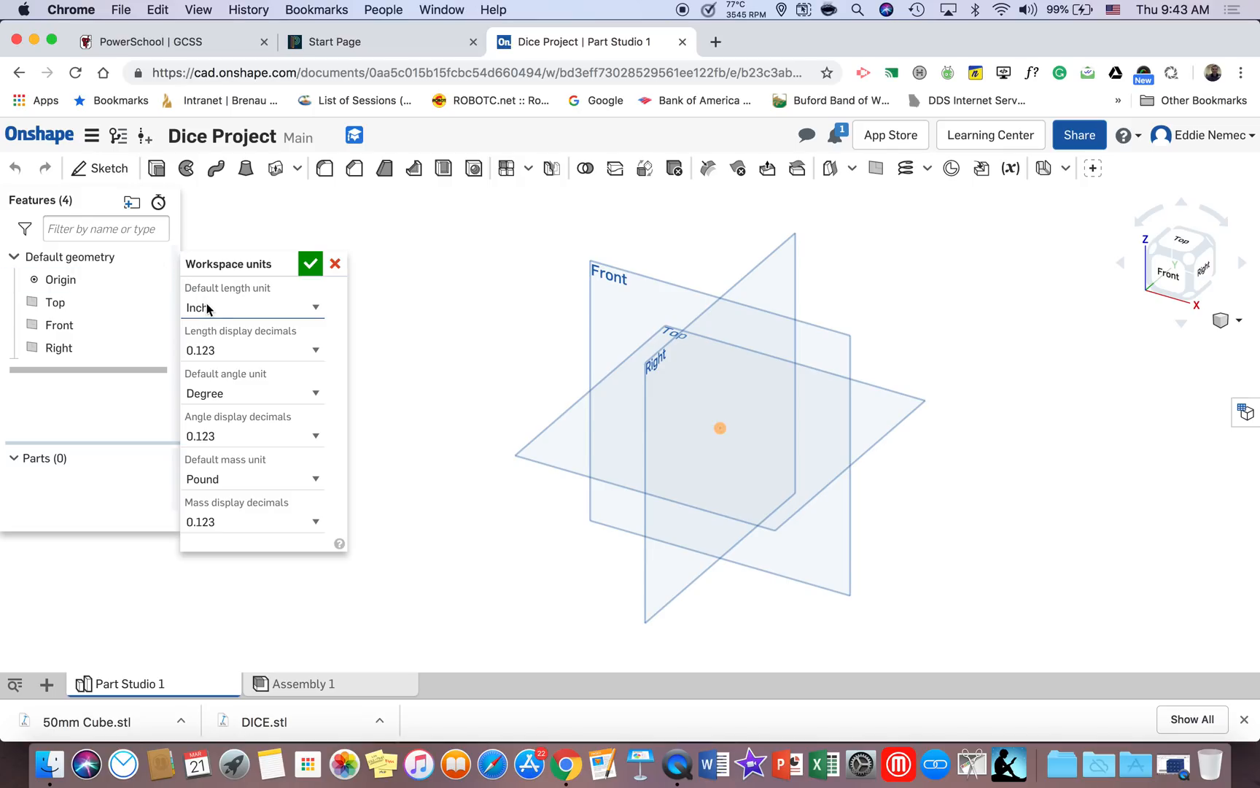
left_click(274, 314)
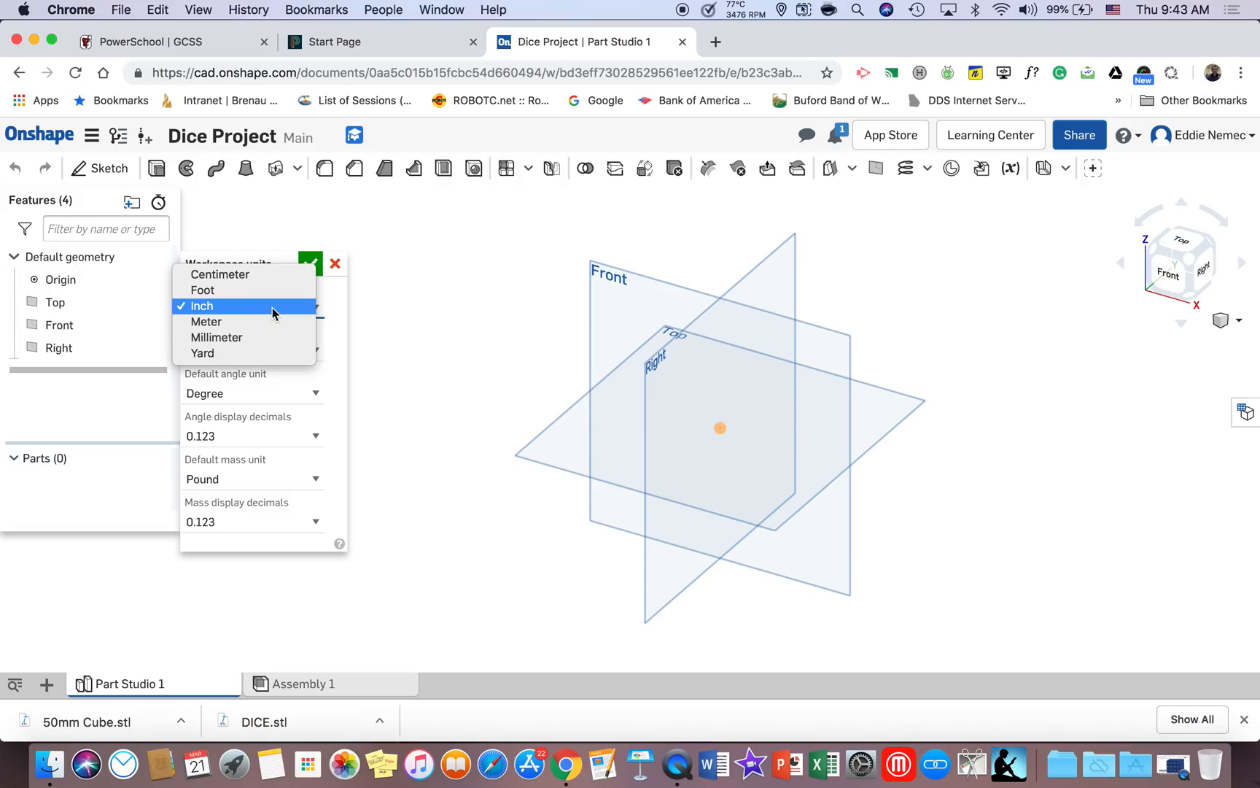
left_click(214, 339)
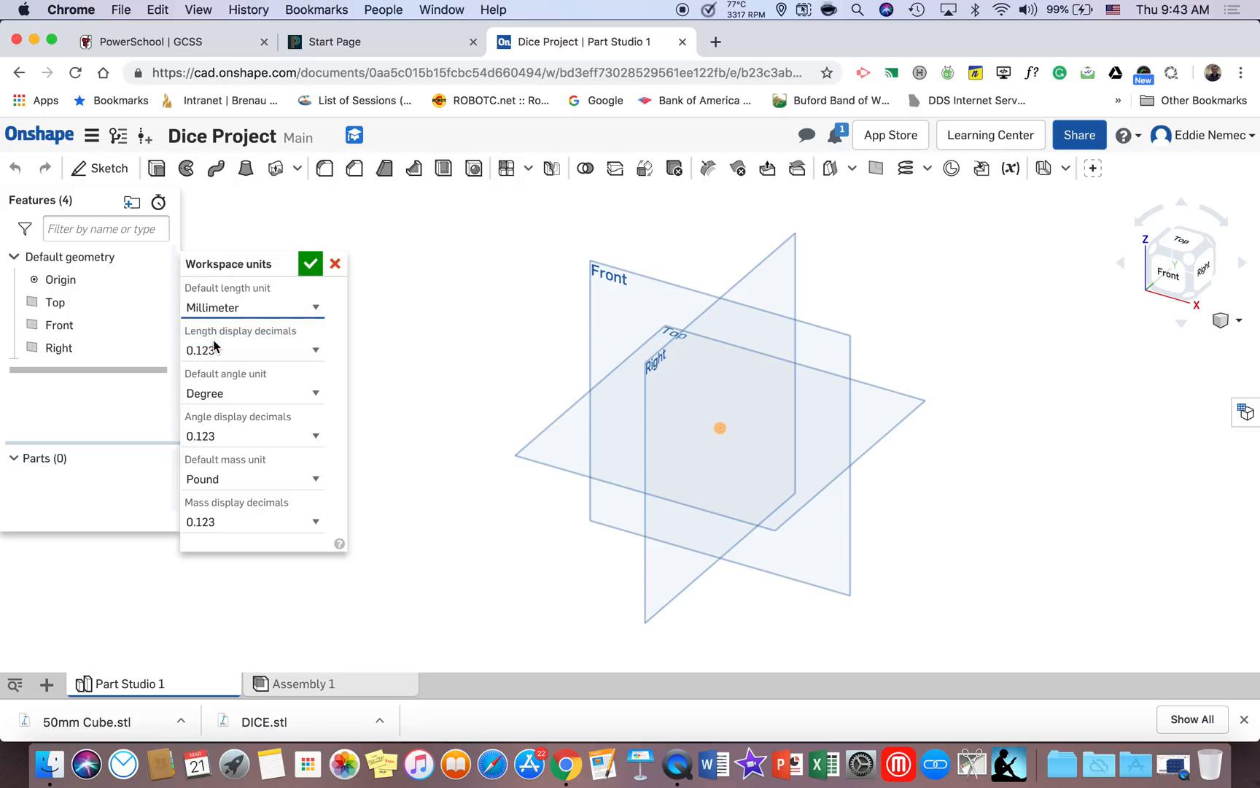
left_click(309, 265)
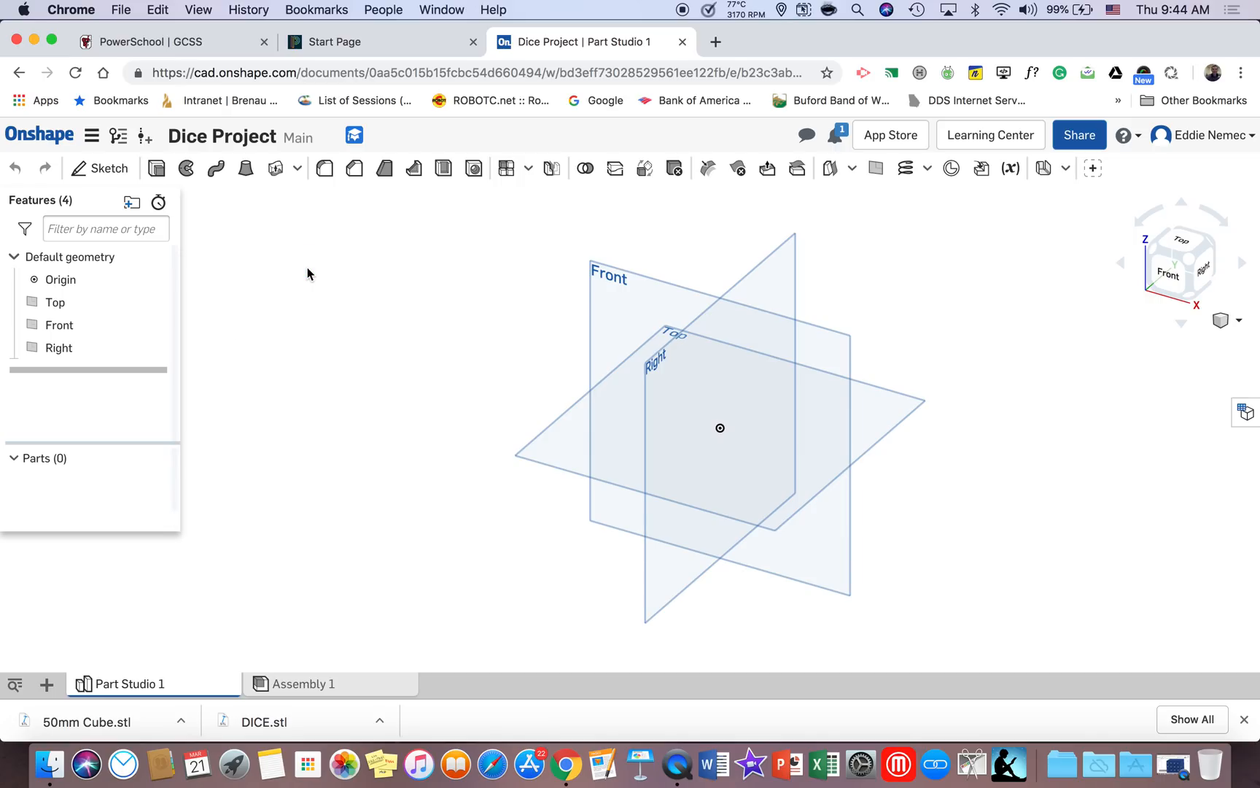
Hide the Front and Right default planes
left_click(163, 326)
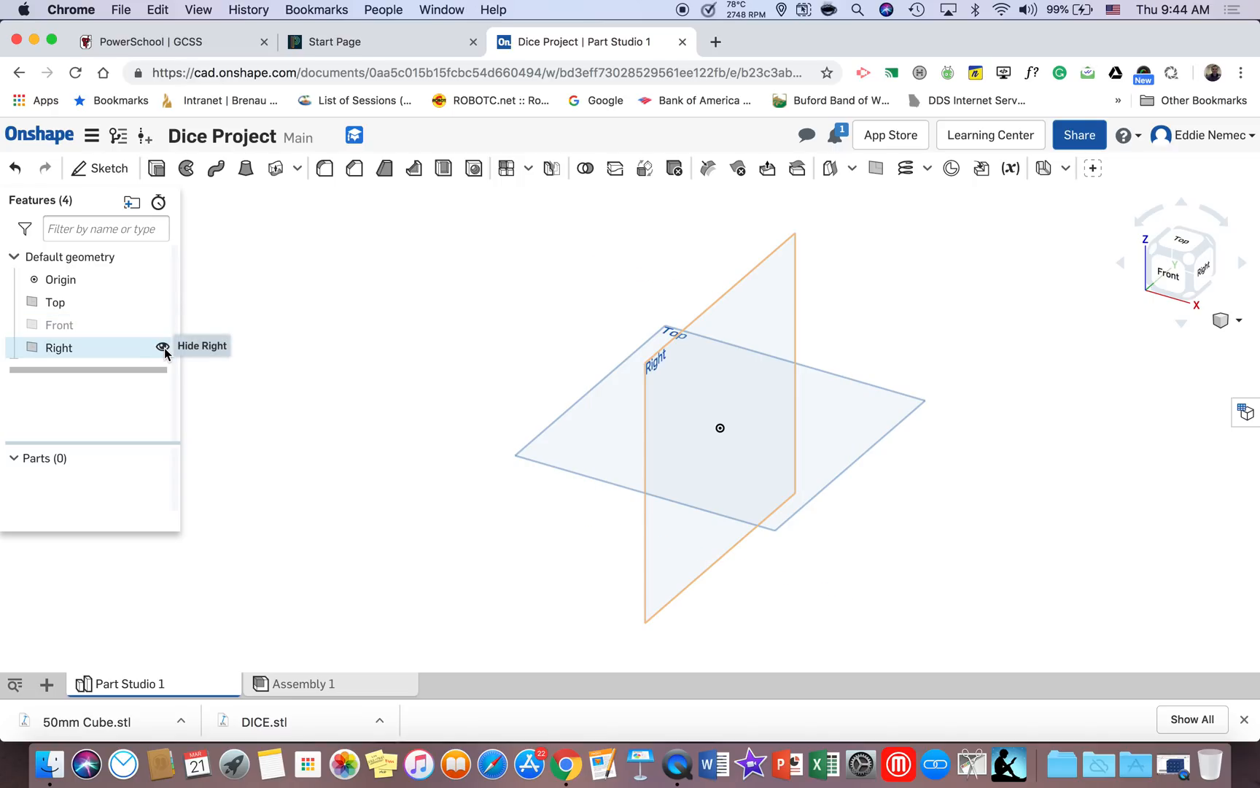
left_click(163, 348)
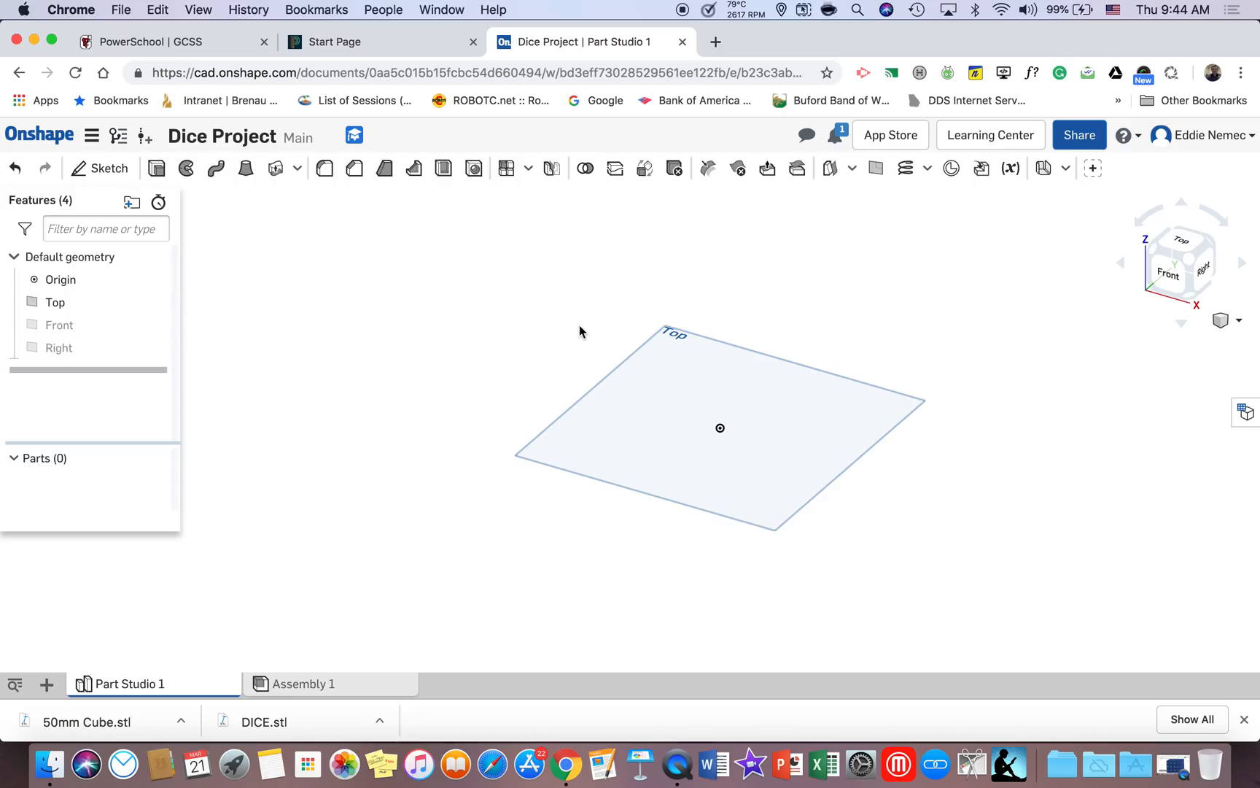
Start a sketch on the Top plane and draw a center point rectangle from the origin, about 62 by 65 mm
left_click(1183, 244)
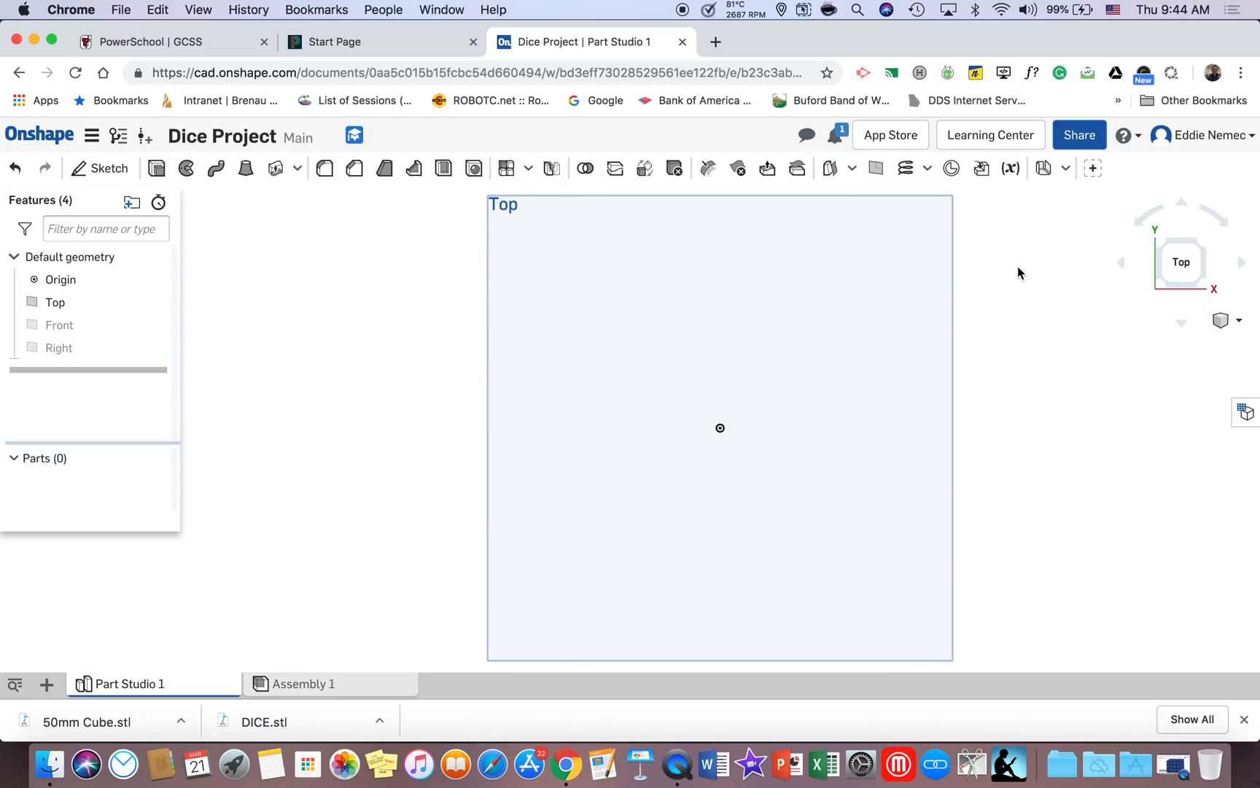
left_click(102, 173)
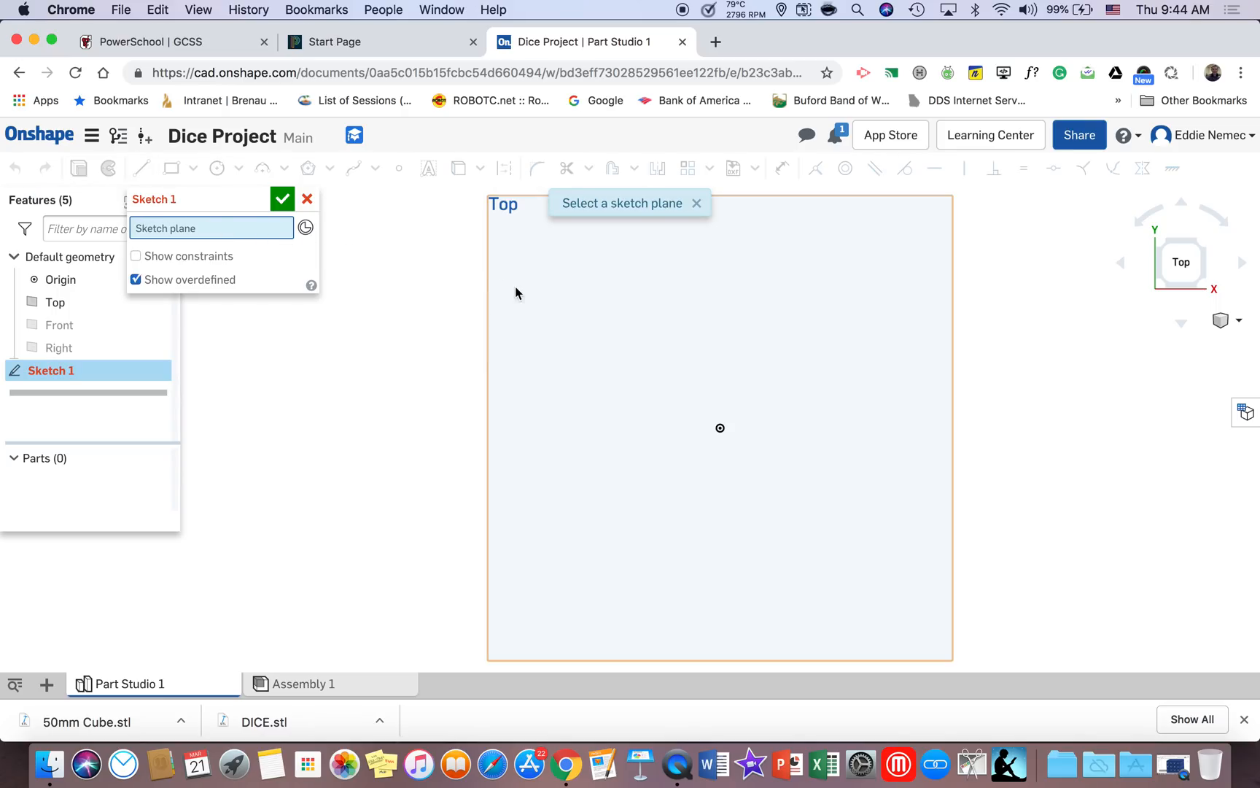
left_click(597, 336)
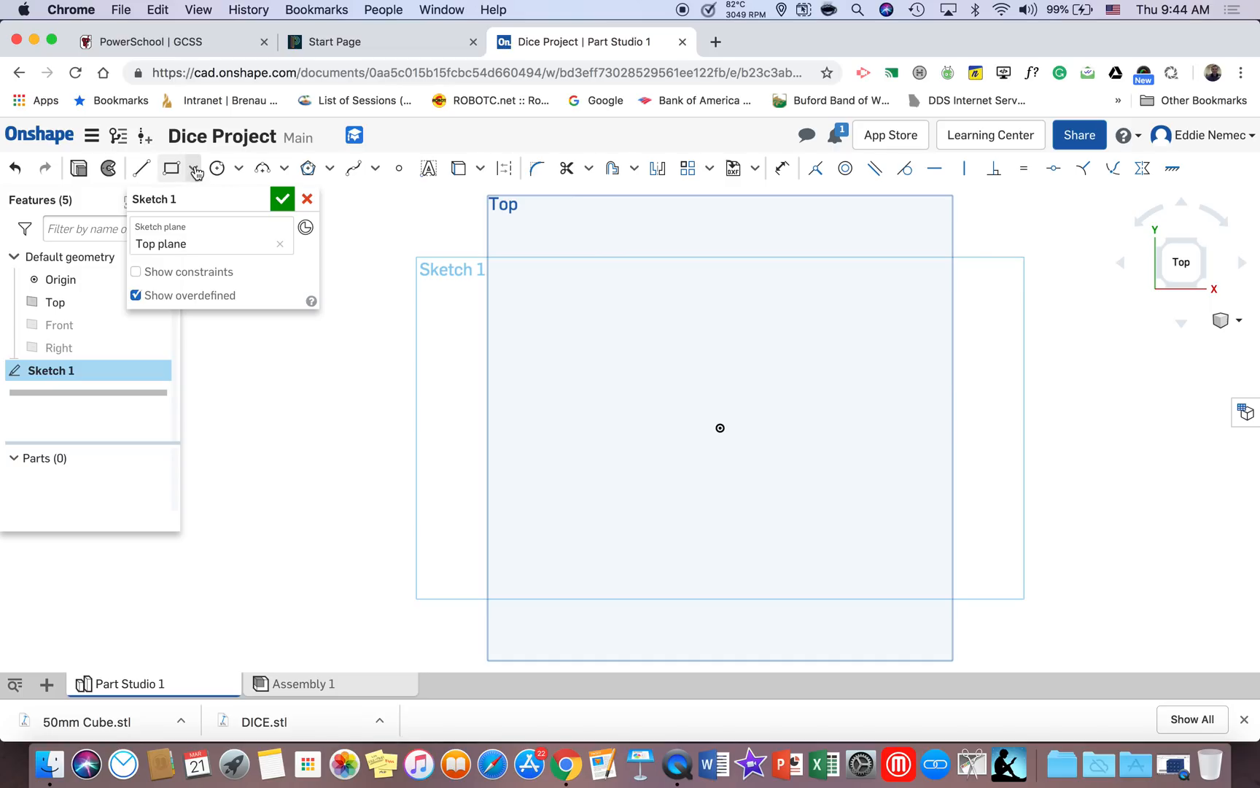
left_click(195, 170)
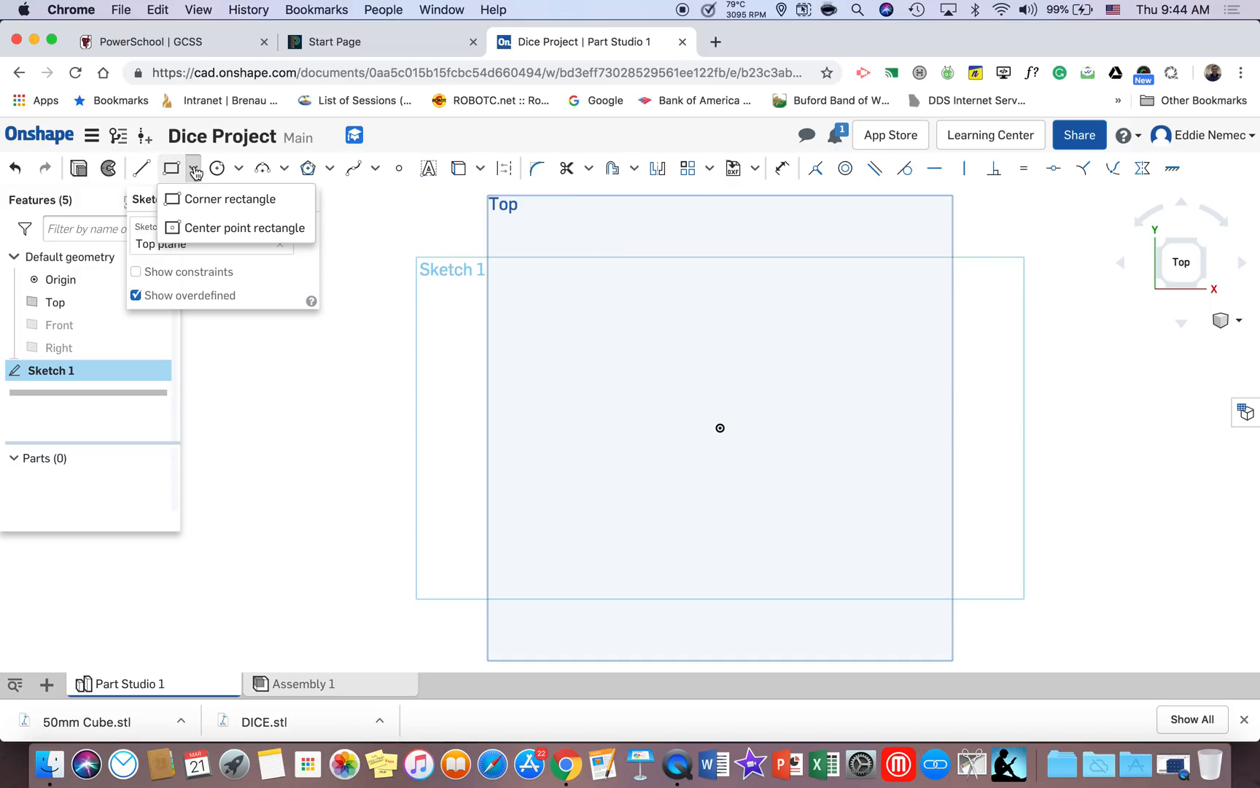
left_click(201, 232)
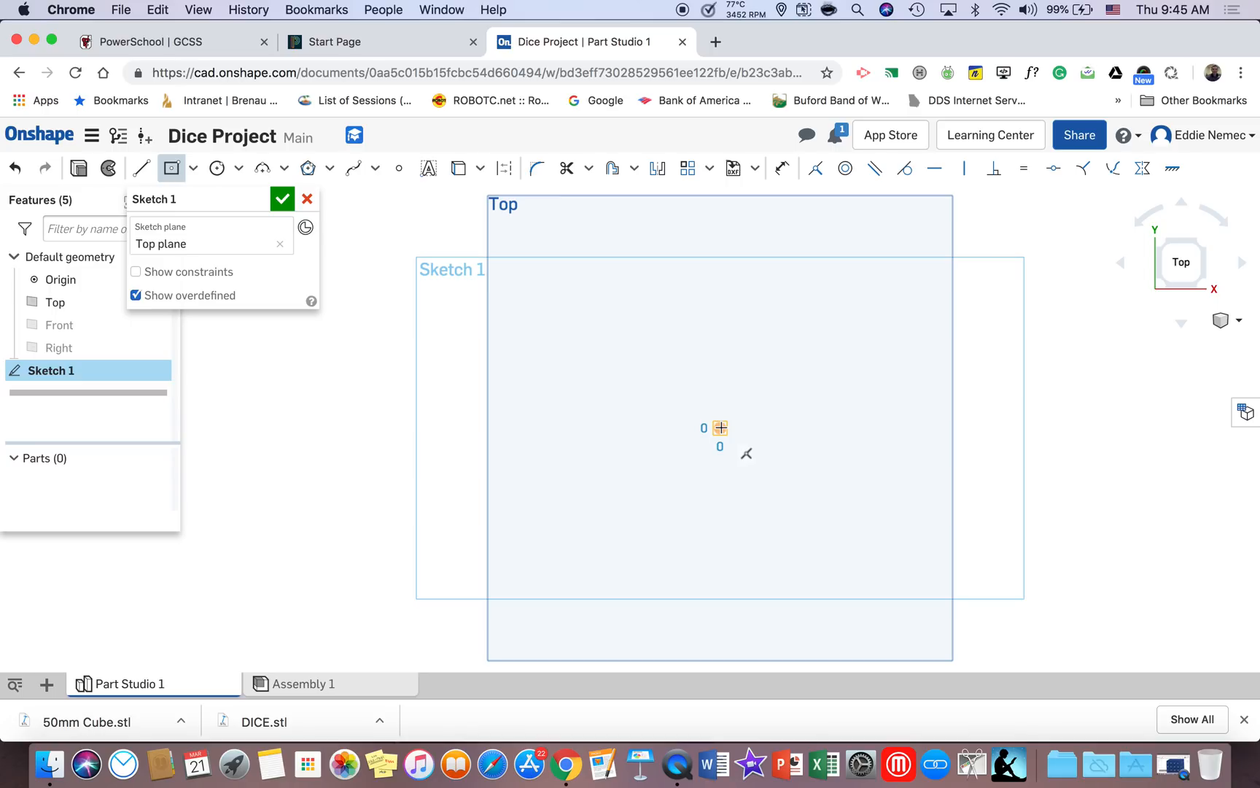
left_click(720, 428)
left_click(815, 528)
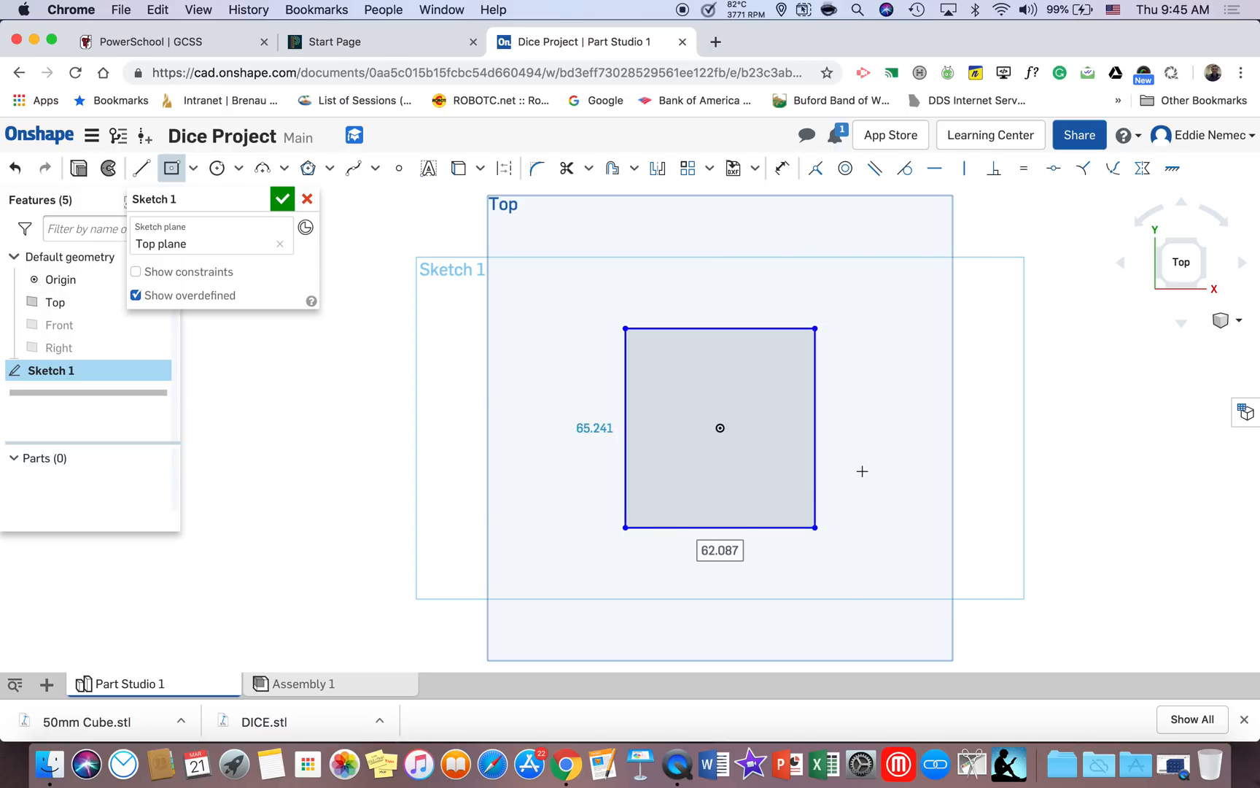
Set the rectangle's width and height both to 50 mm
type("50")
key("Return")
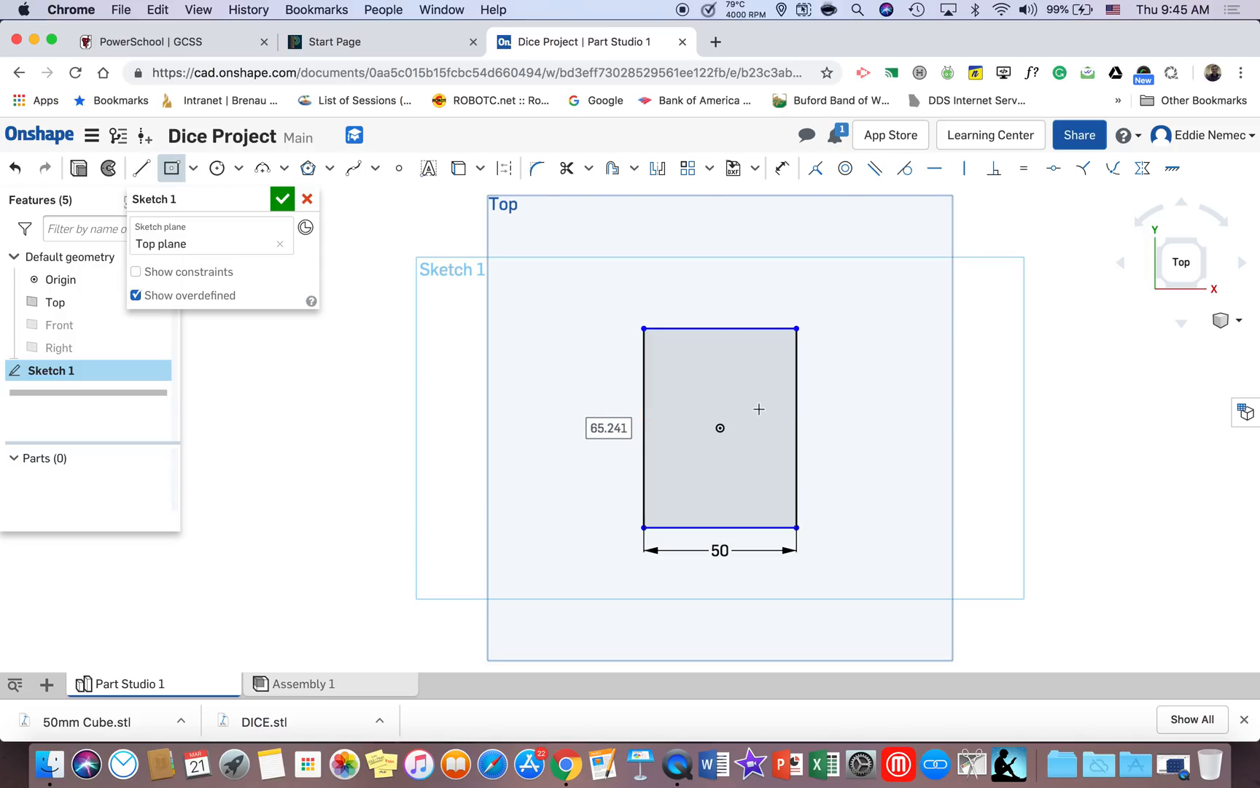
type("50")
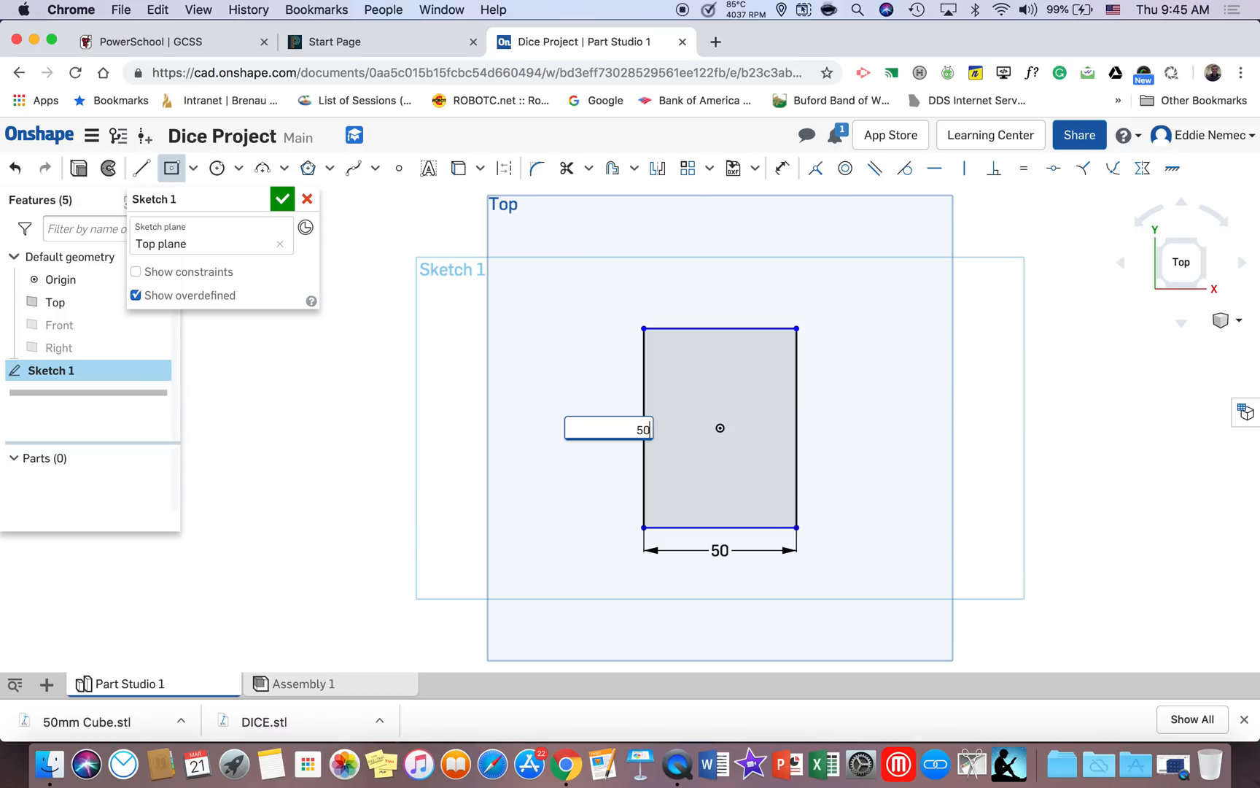
key("Return")
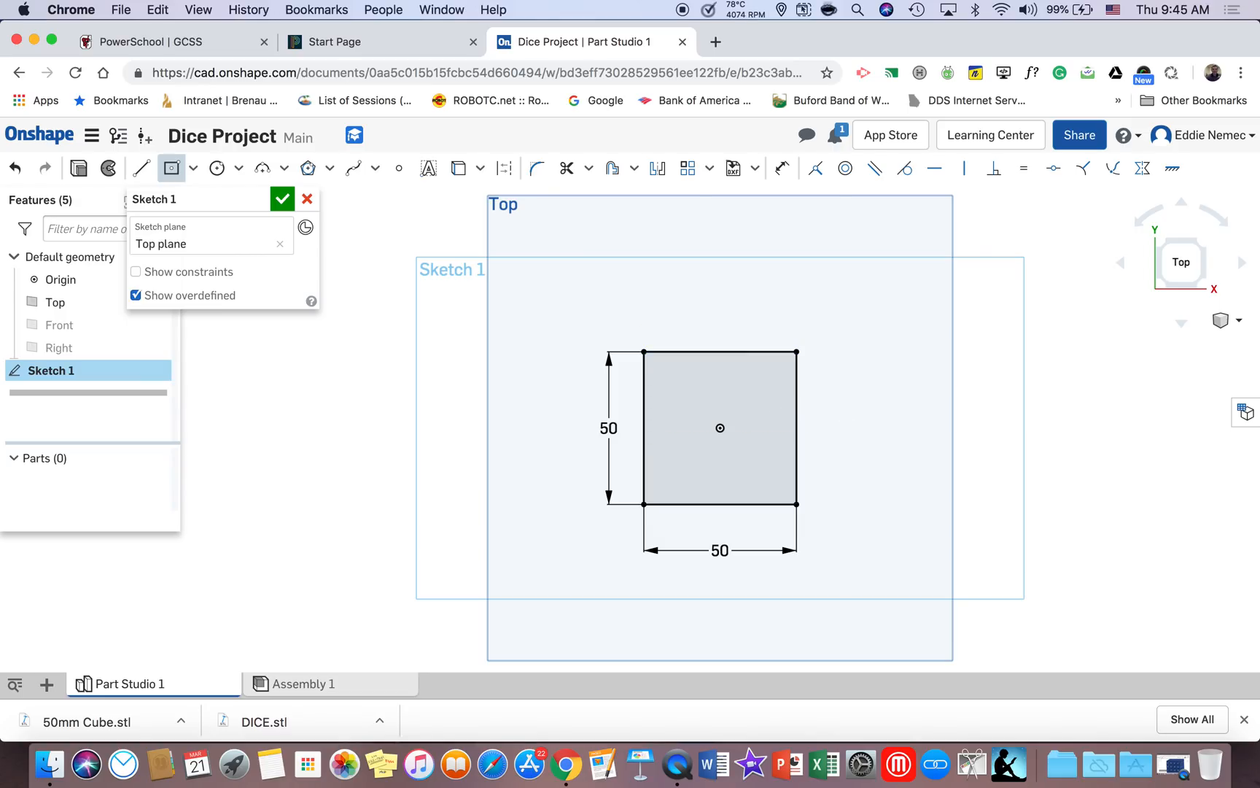
Extrude the square sketch as a new solid with a blind depth of 50 mm
left_click(79, 170)
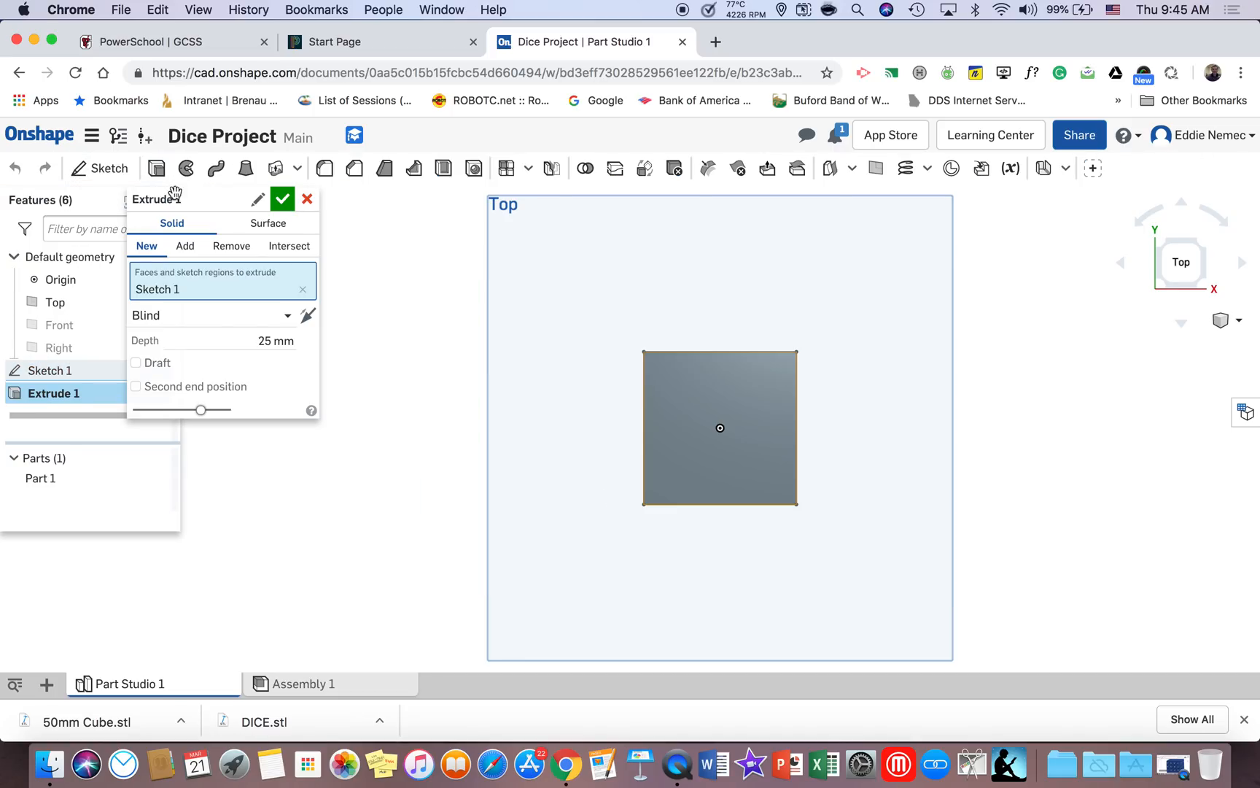
left_click_drag(175, 193, 229, 233)
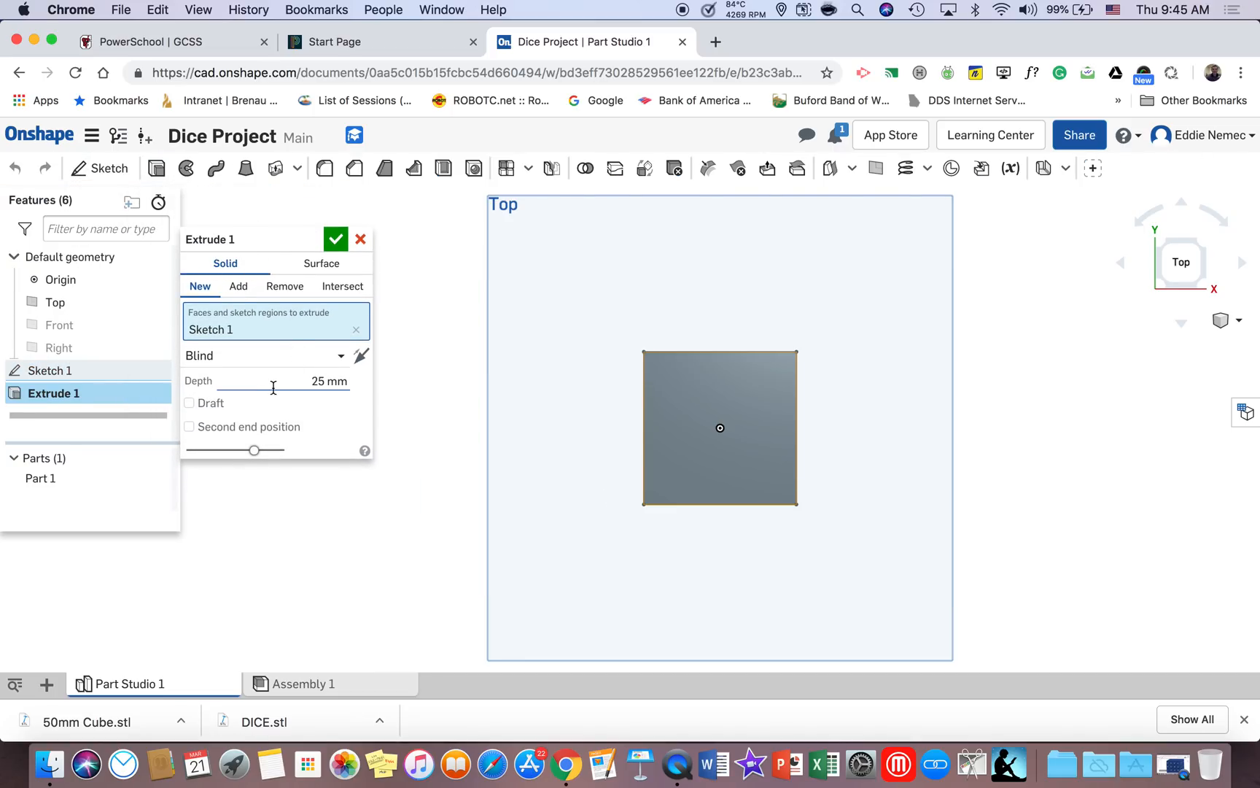
left_click(306, 384)
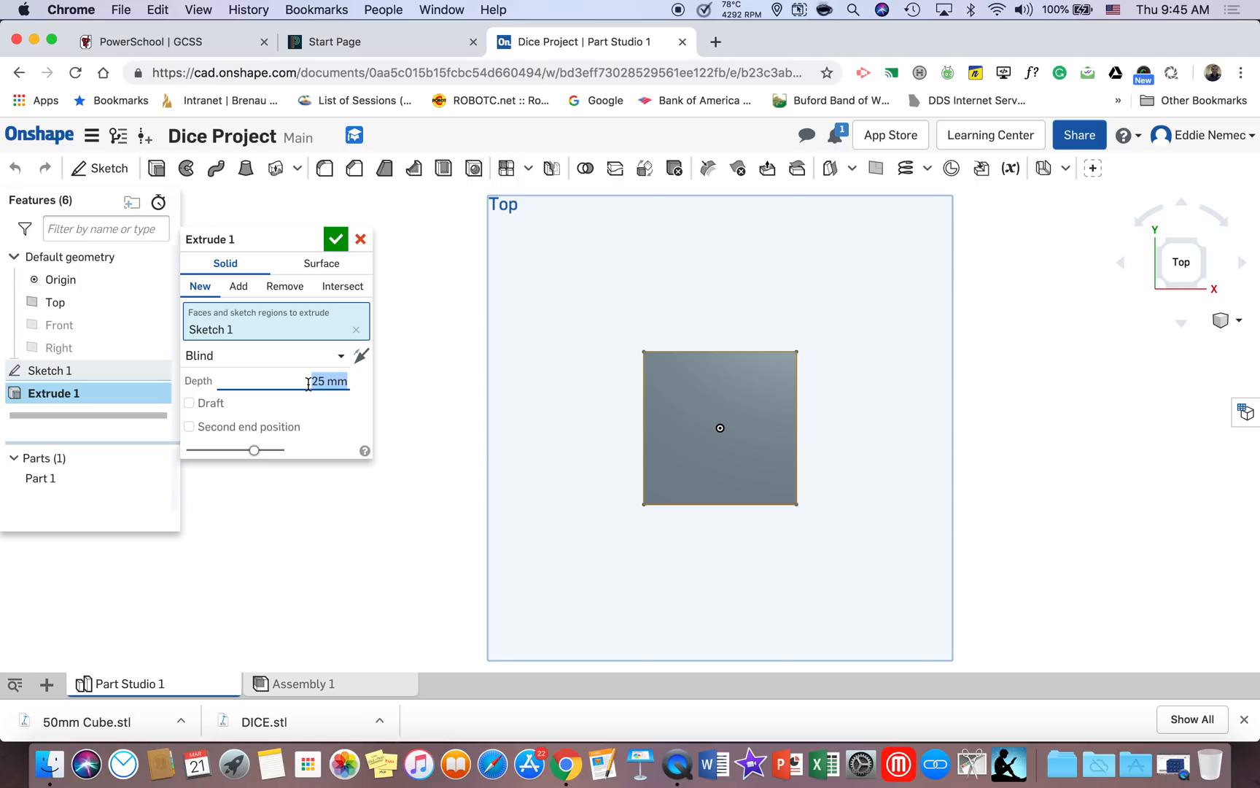
right_click_drag(416, 431, 450, 389)
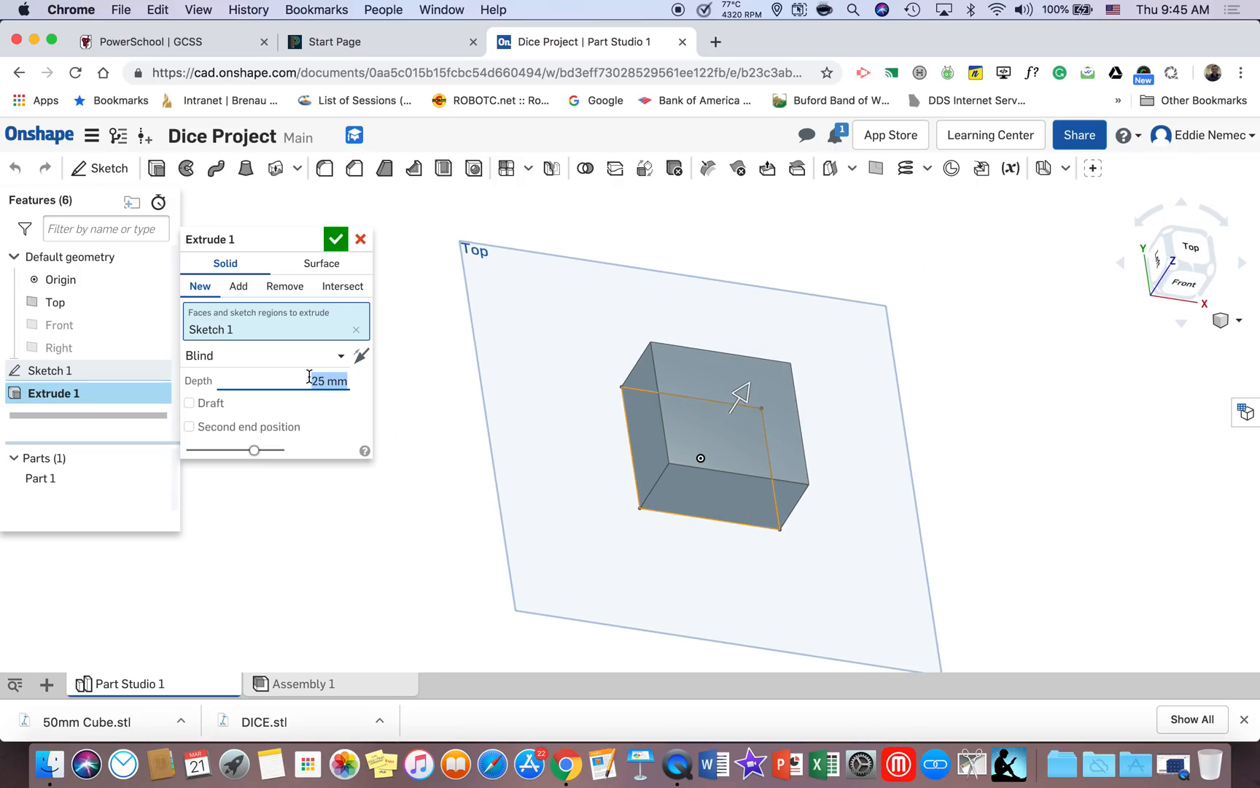
type("50")
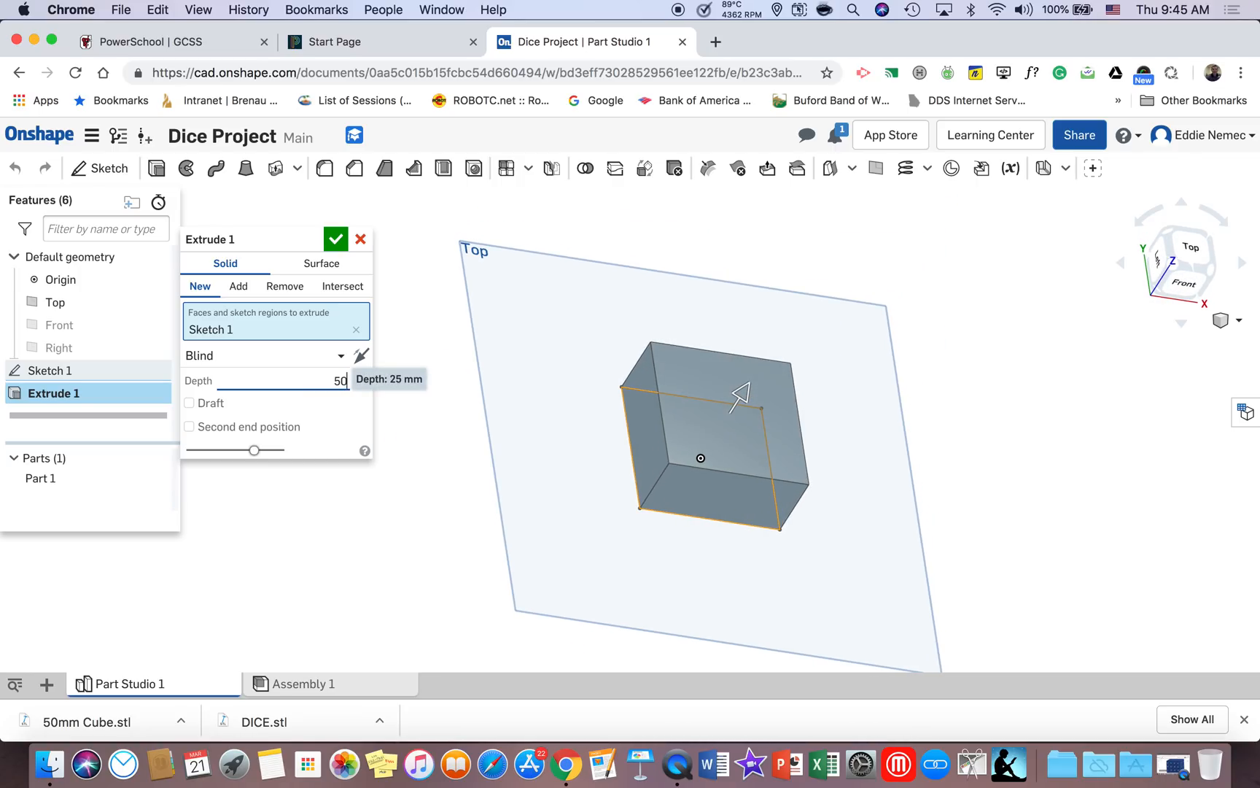
key("Return")
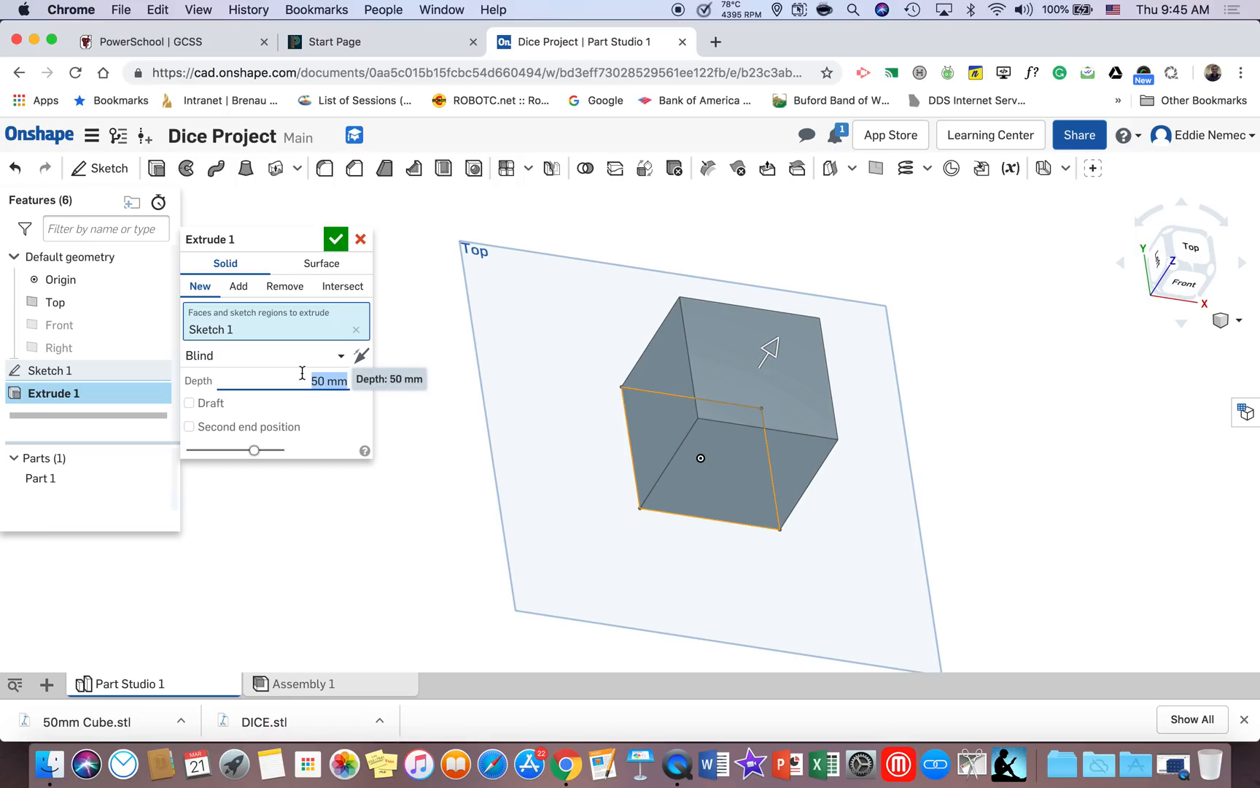
left_click(334, 242)
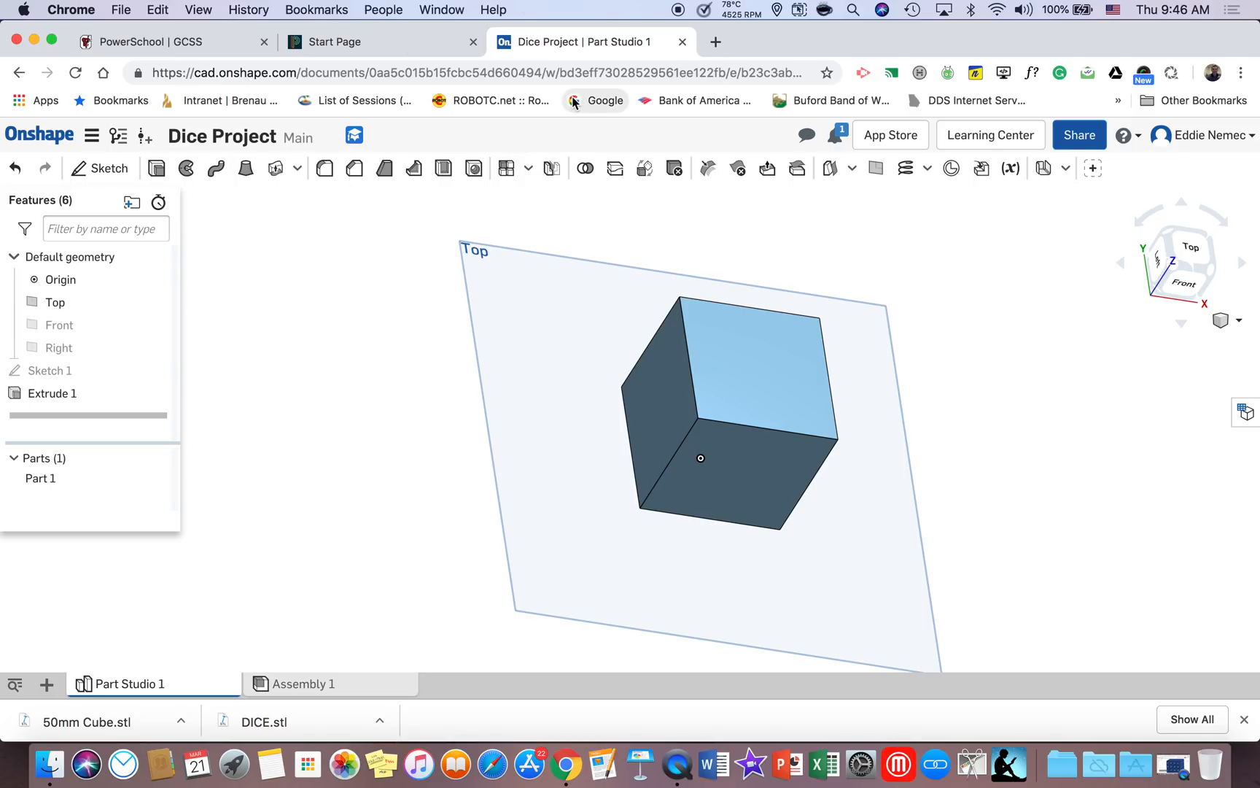
Duplicate the document's browser tab and open the Onshape documents list in the copy
right_click(556, 45)
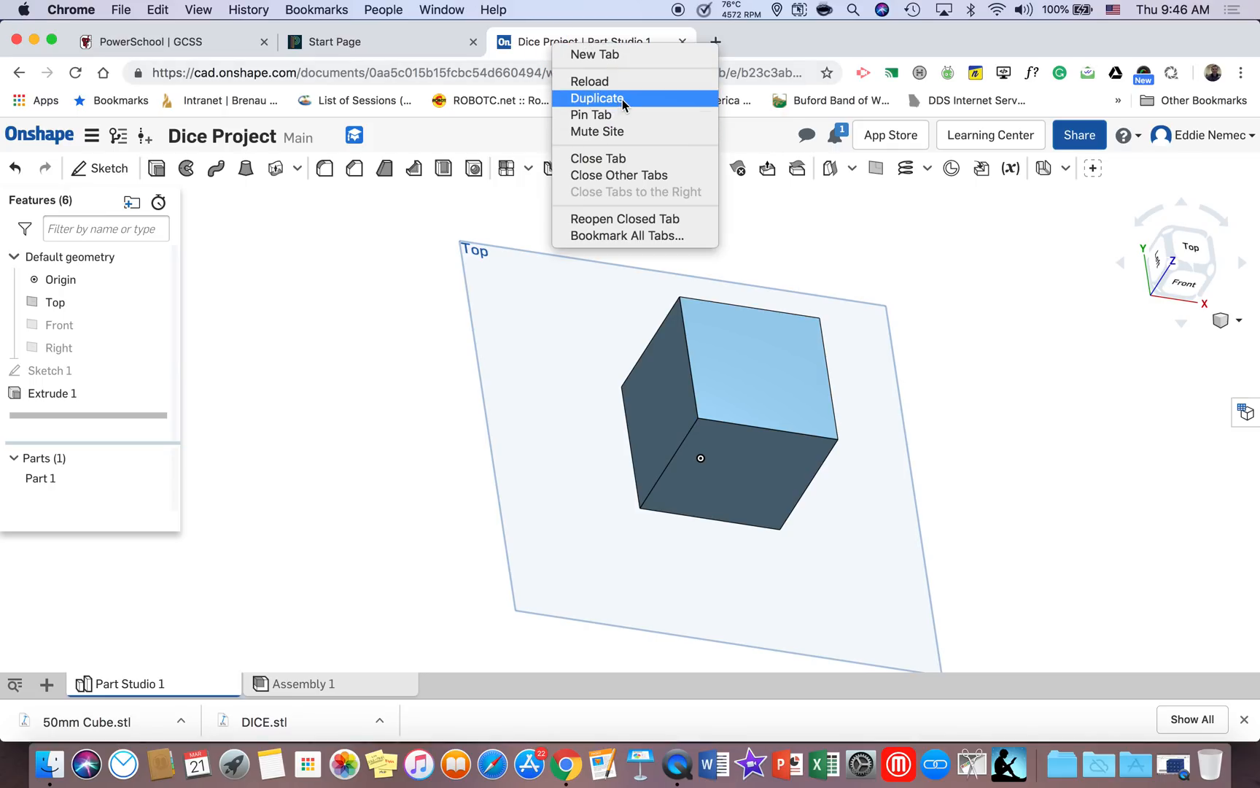
left_click(613, 99)
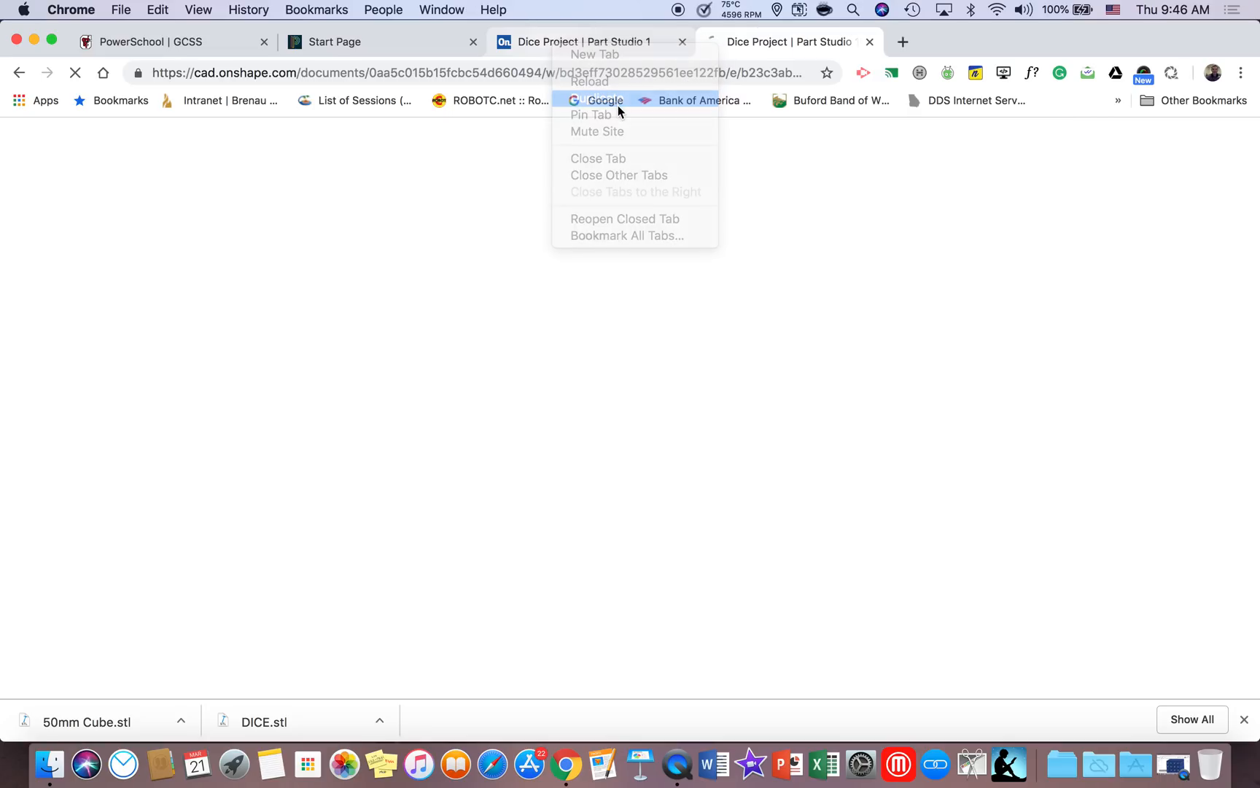
left_click(595, 43)
left_click(776, 43)
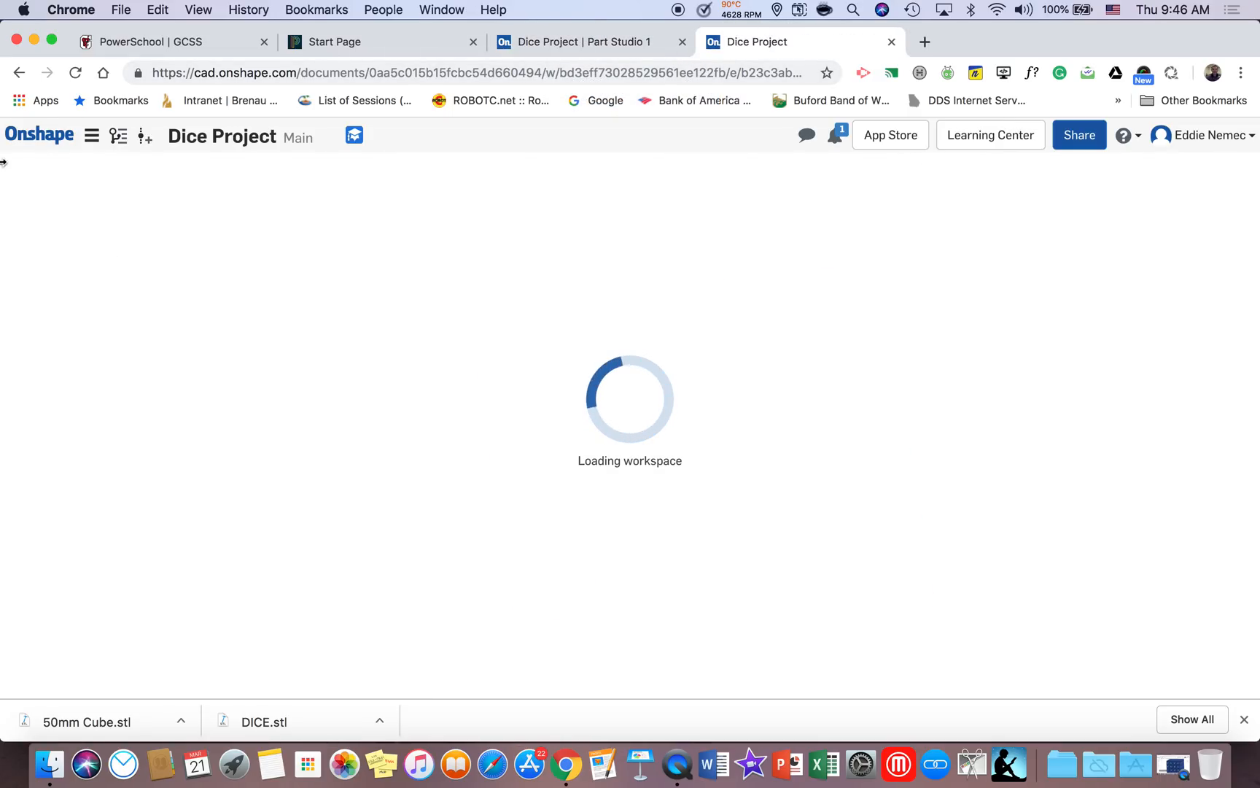
left_click(40, 144)
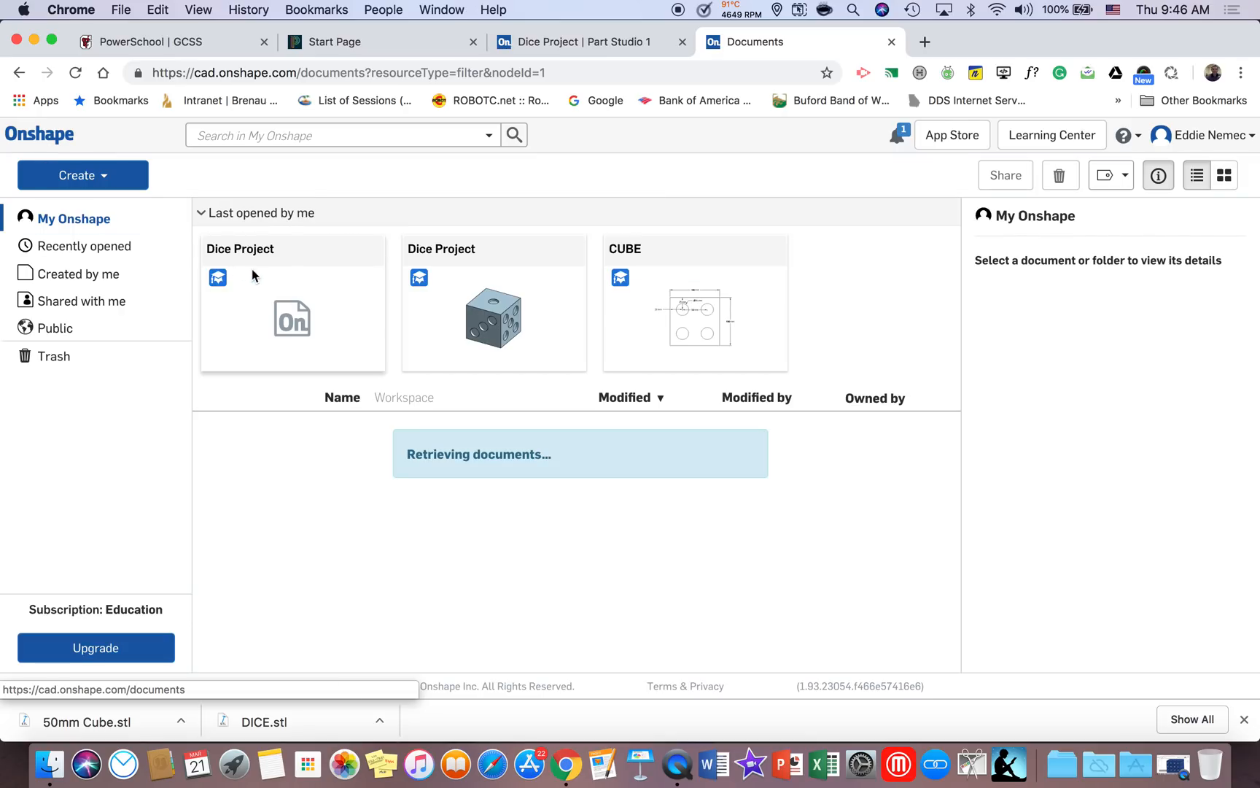
Open the finished Dice Project document, inspect its one-pip face, and return to the new die's part studio
left_click(508, 302)
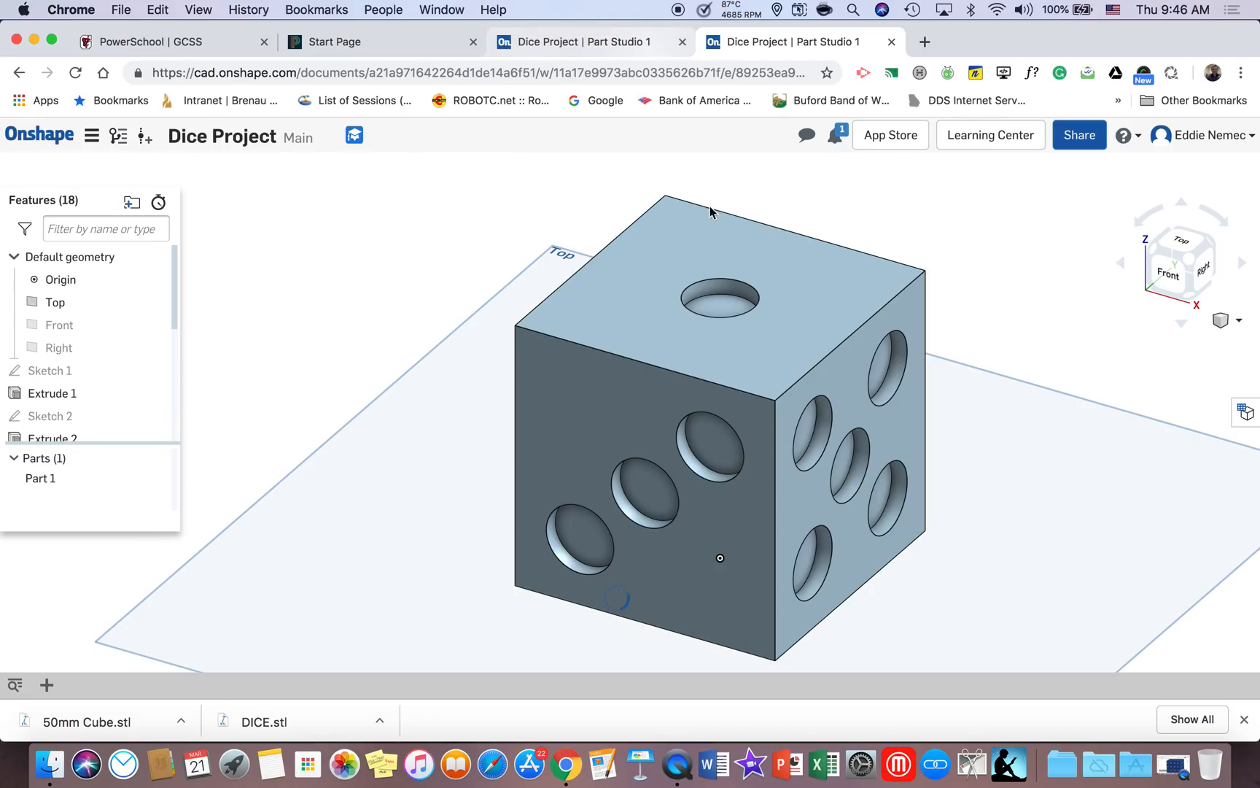
right_click_drag(724, 297, 694, 315)
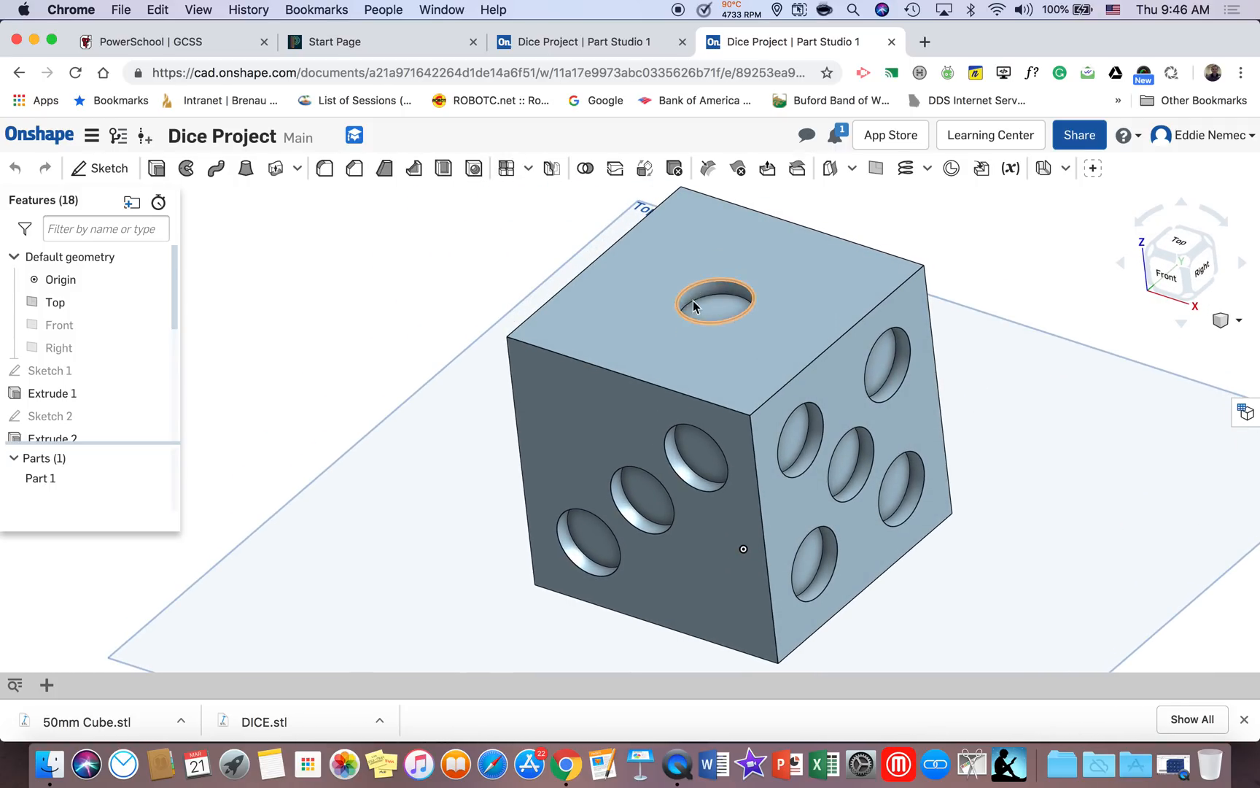
left_click(575, 44)
Start a new sketch on the top face of the cube and view it straight on
right_click_drag(951, 301, 897, 278)
left_click(1183, 248)
scroll(726, 427, "up", 5)
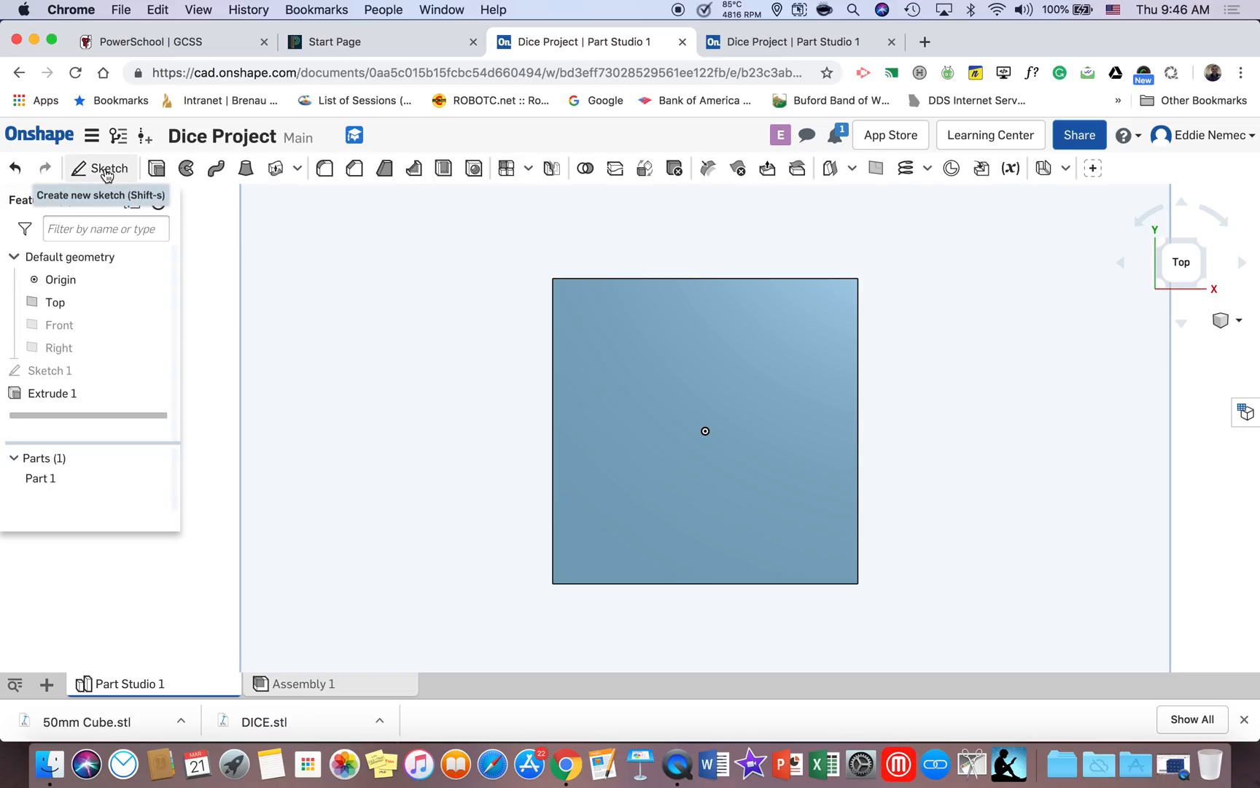
left_click(106, 172)
mouse_move(613, 326)
right_mouse_down()
mouse_move(633, 273)
mouse_move(623, 350)
right_mouse_up()
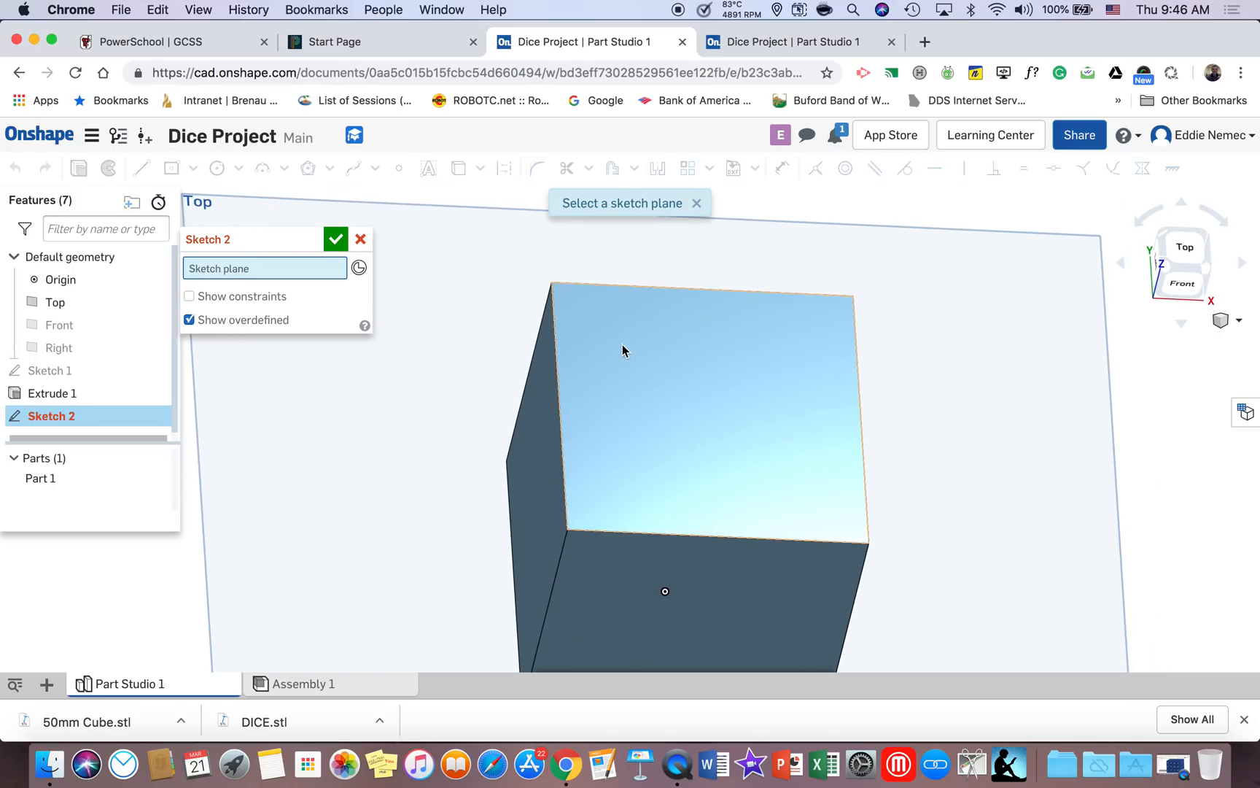
left_click(670, 363)
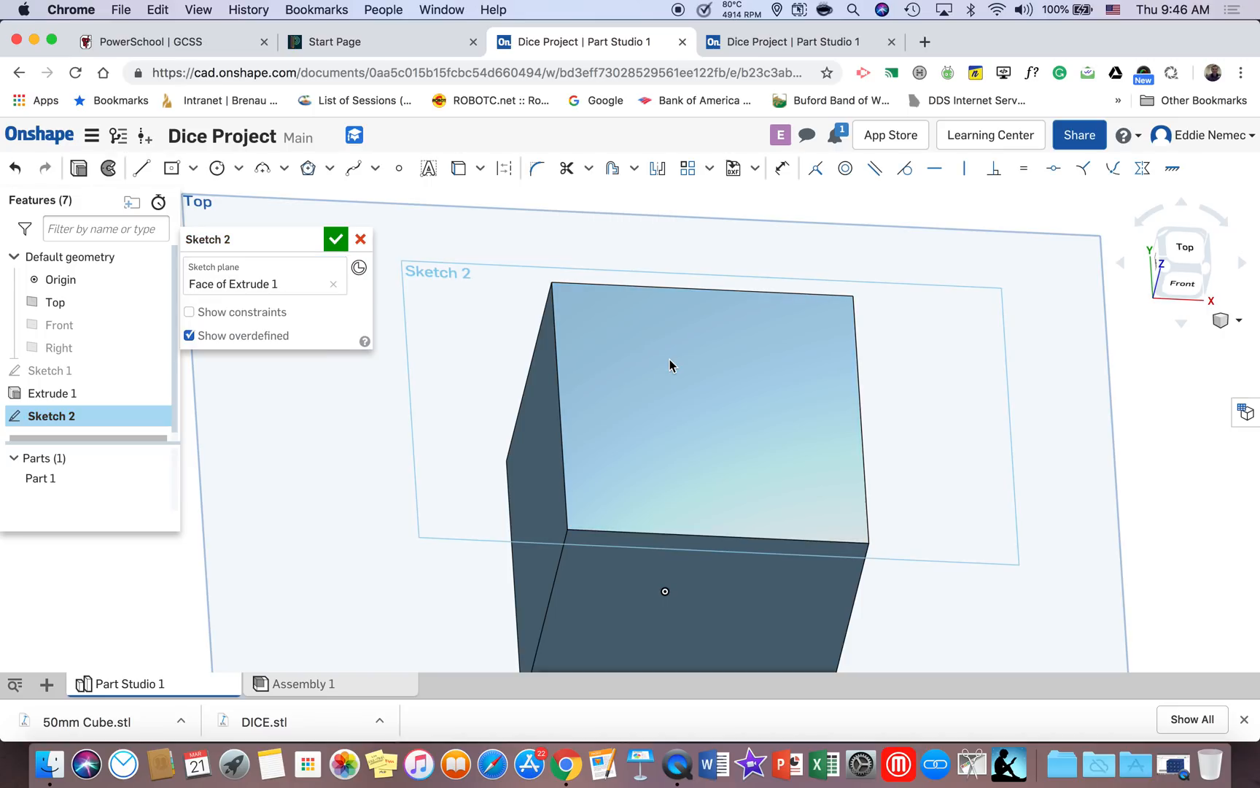
left_click(1183, 248)
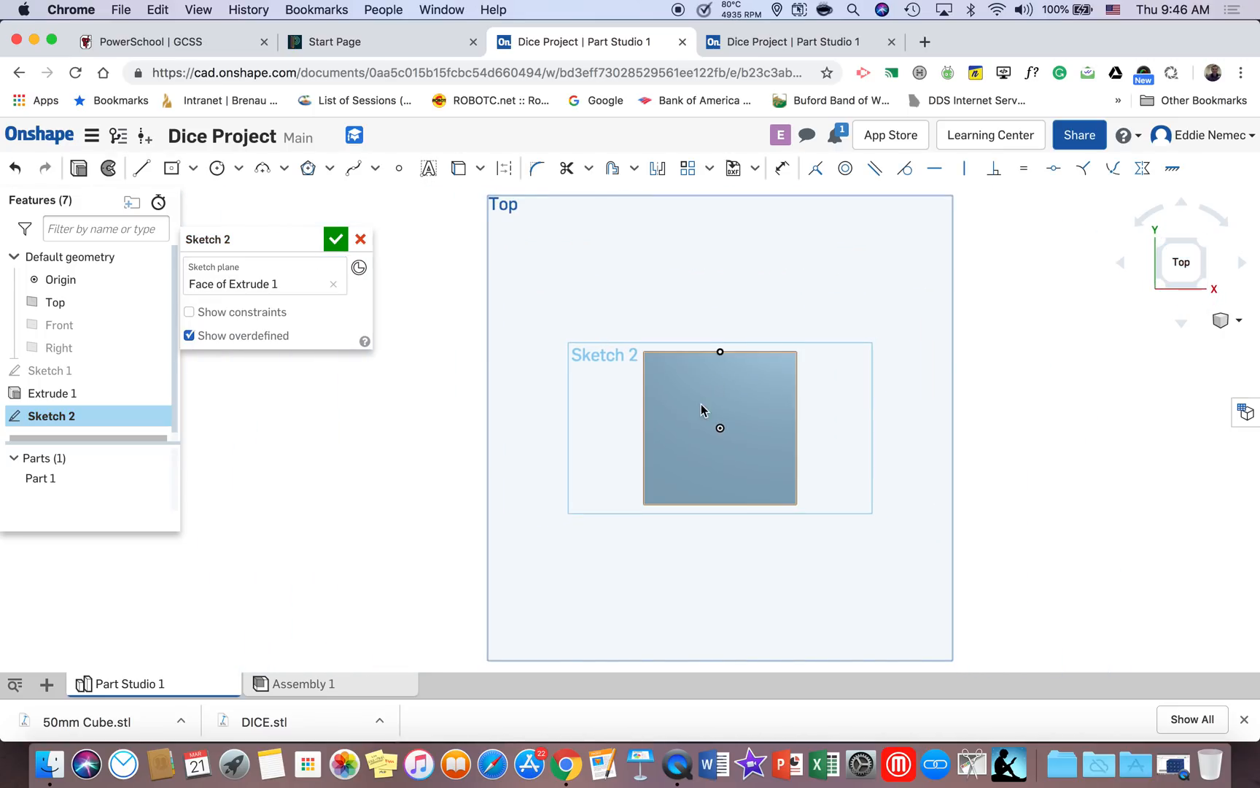
Draw a center point circle at the middle of the top face with a diameter of 13 mm
scroll(722, 427, "up", 5)
left_click(216, 168)
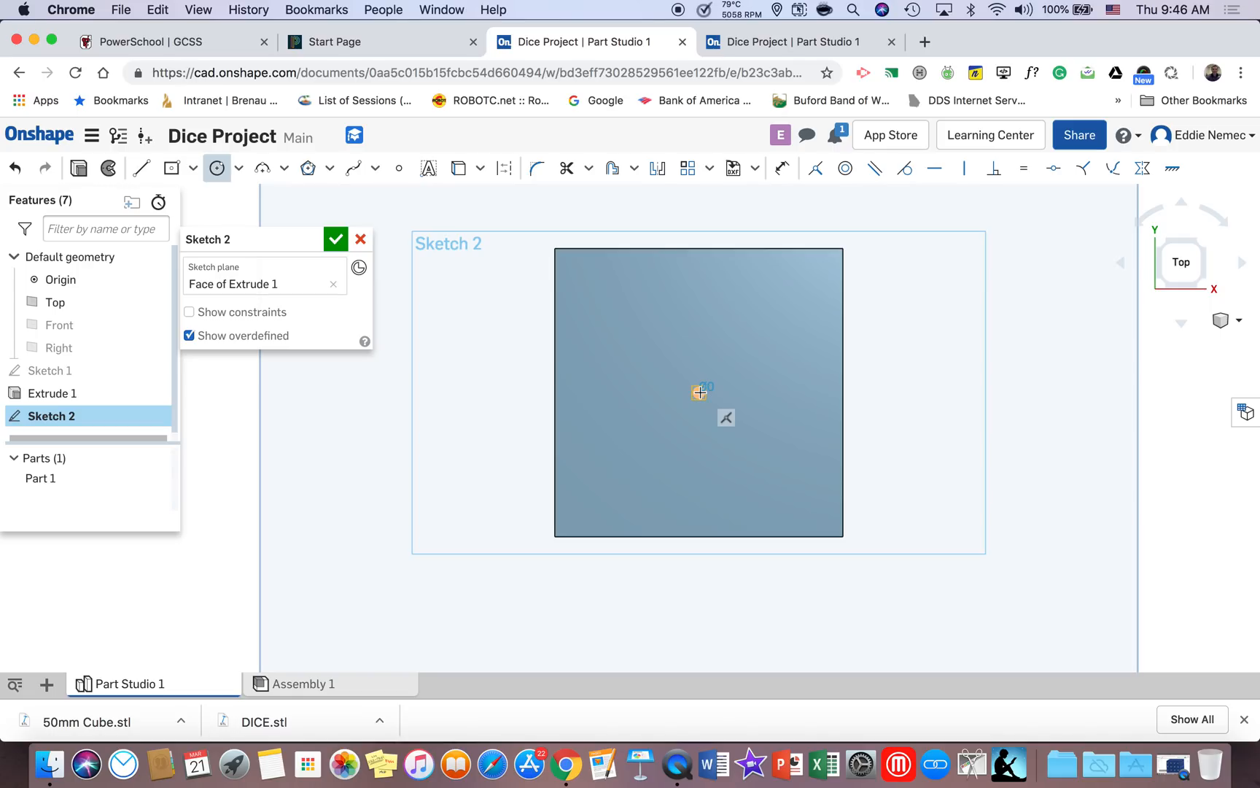
left_click(699, 393)
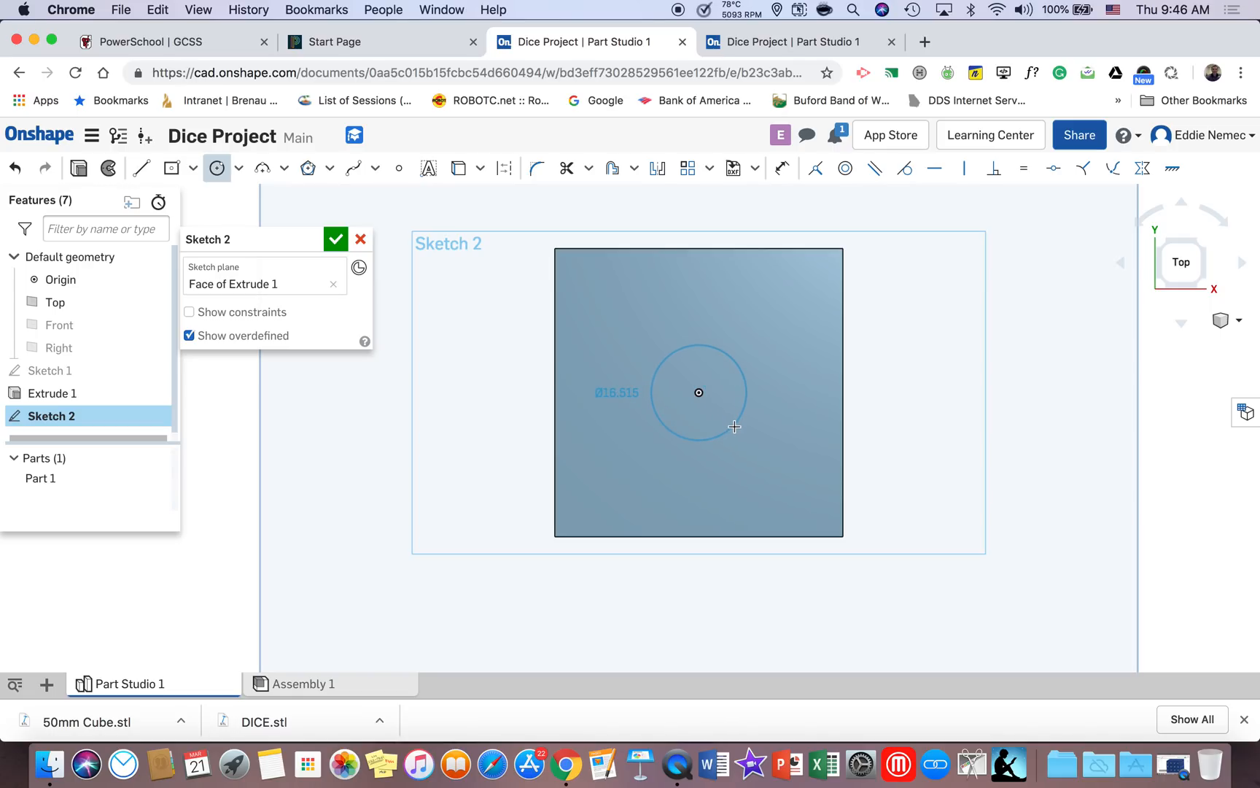
left_click(734, 426)
type("1")
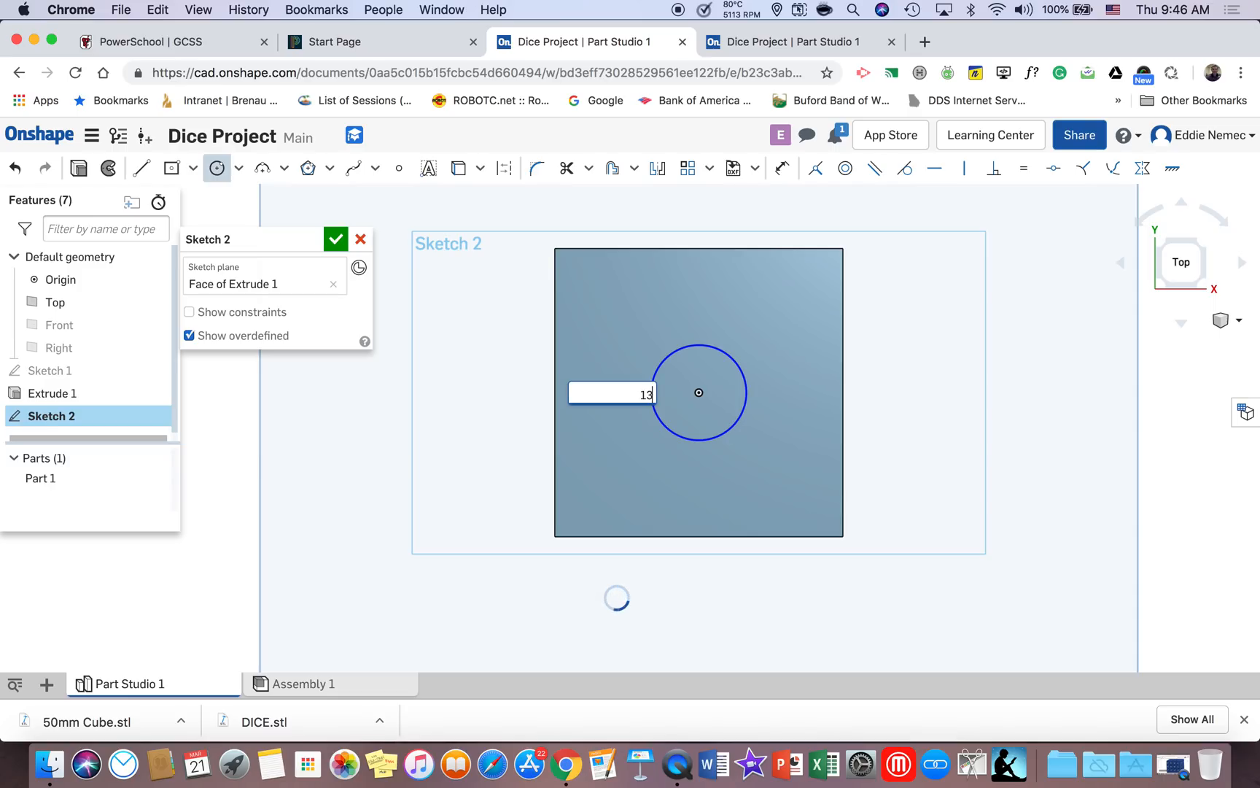
type("3")
key("Return")
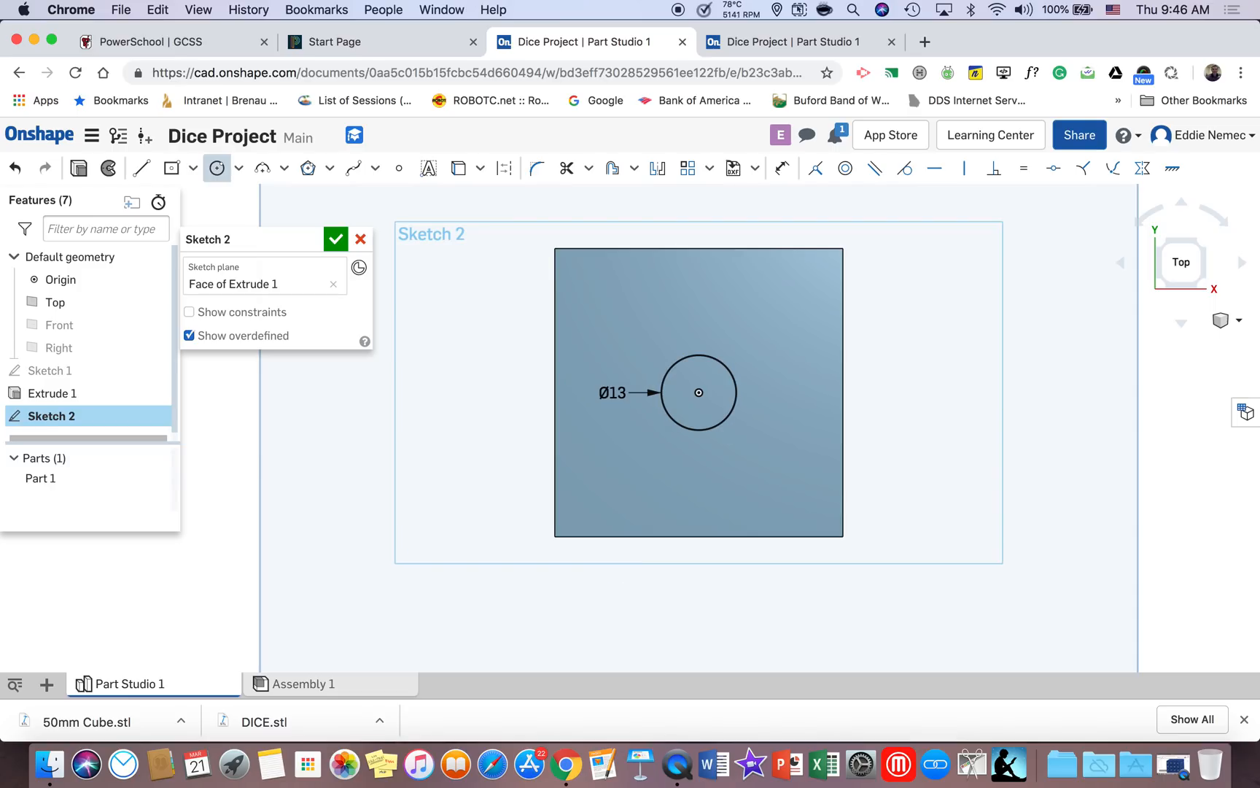
Extrude the circle as a blind removal 3 mm deep to cut the single pip into the top face
left_click(79, 167)
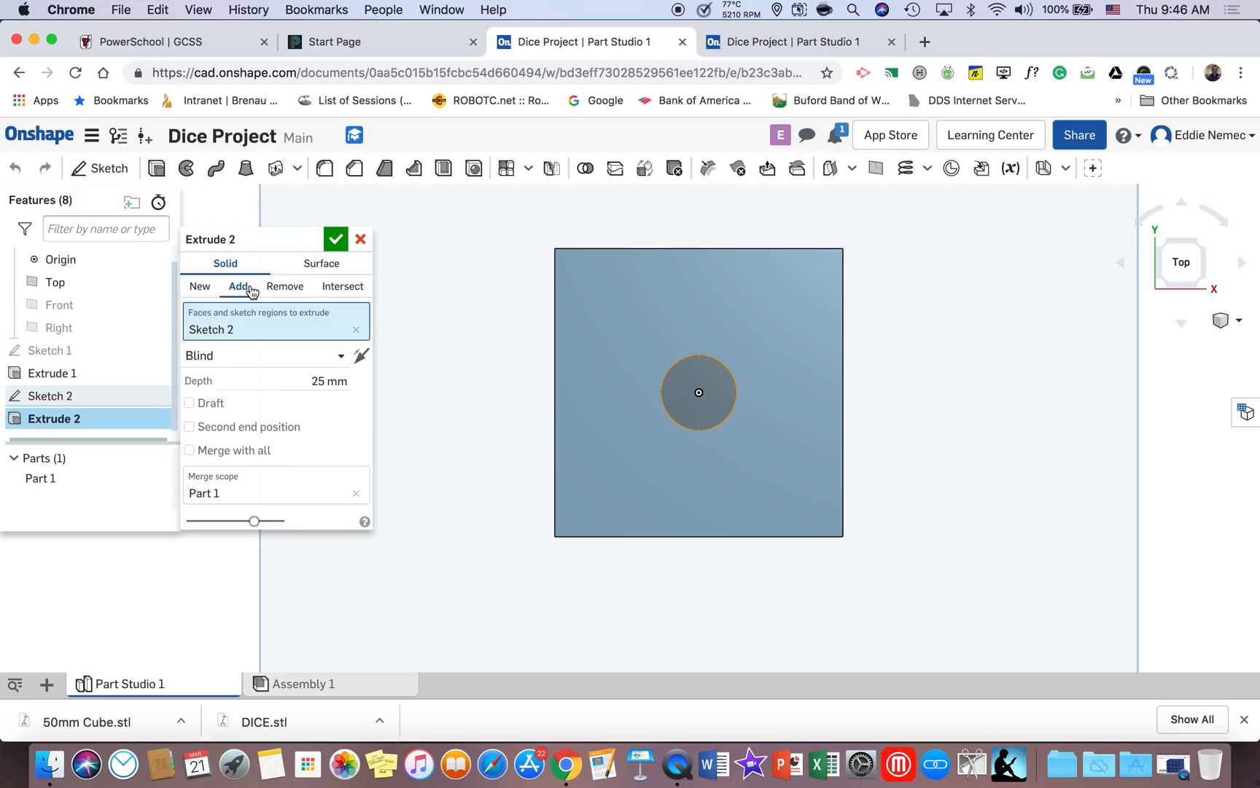
left_click(283, 291)
left_click(323, 375)
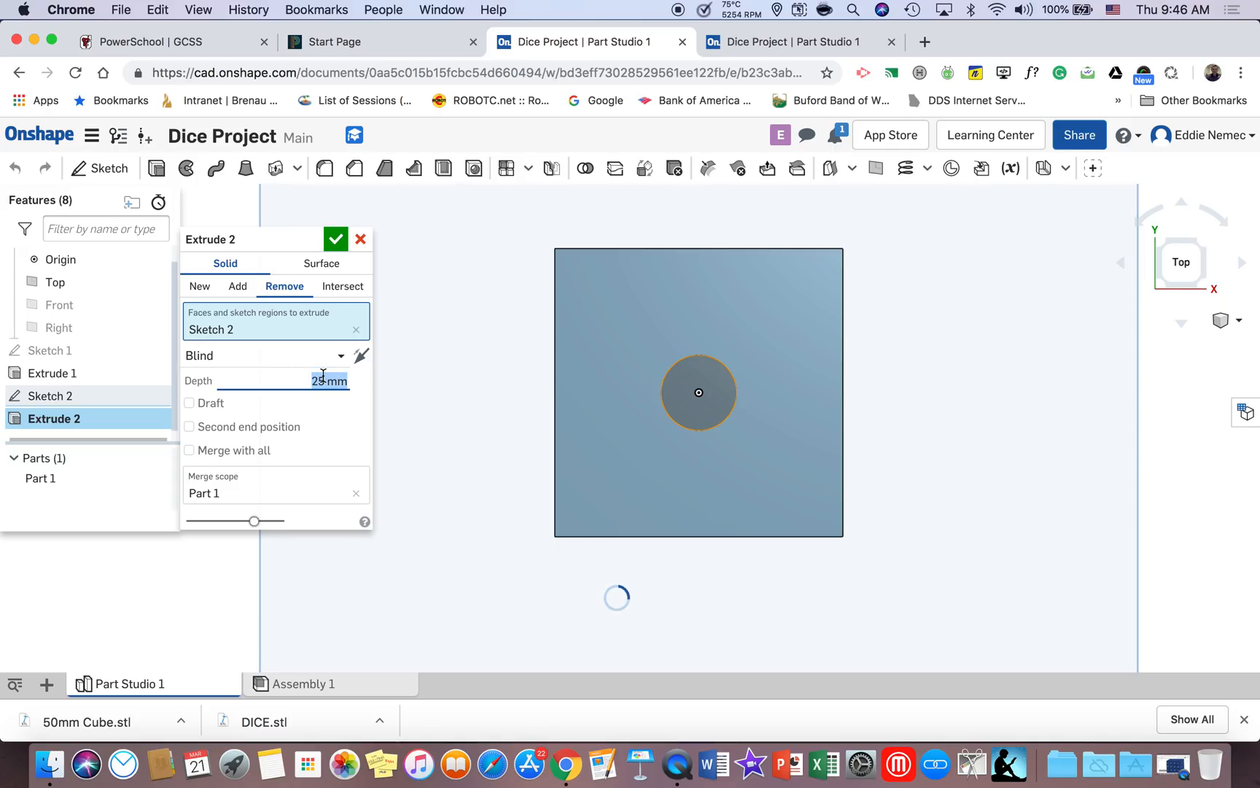
type("3")
key("Return")
left_click(341, 245)
right_click_drag(467, 357, 470, 295)
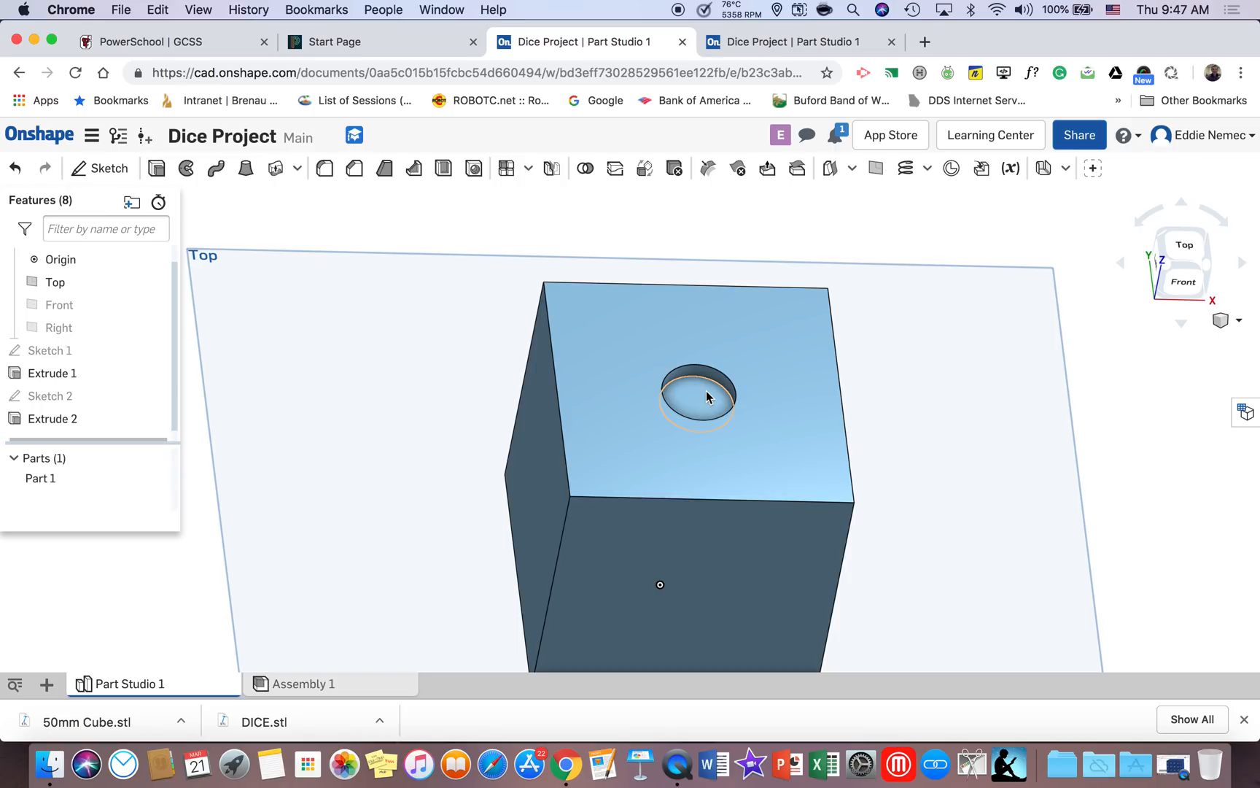
Examine the five-pip side of the finished reference die, and return to the new die's part studio
left_click(768, 45)
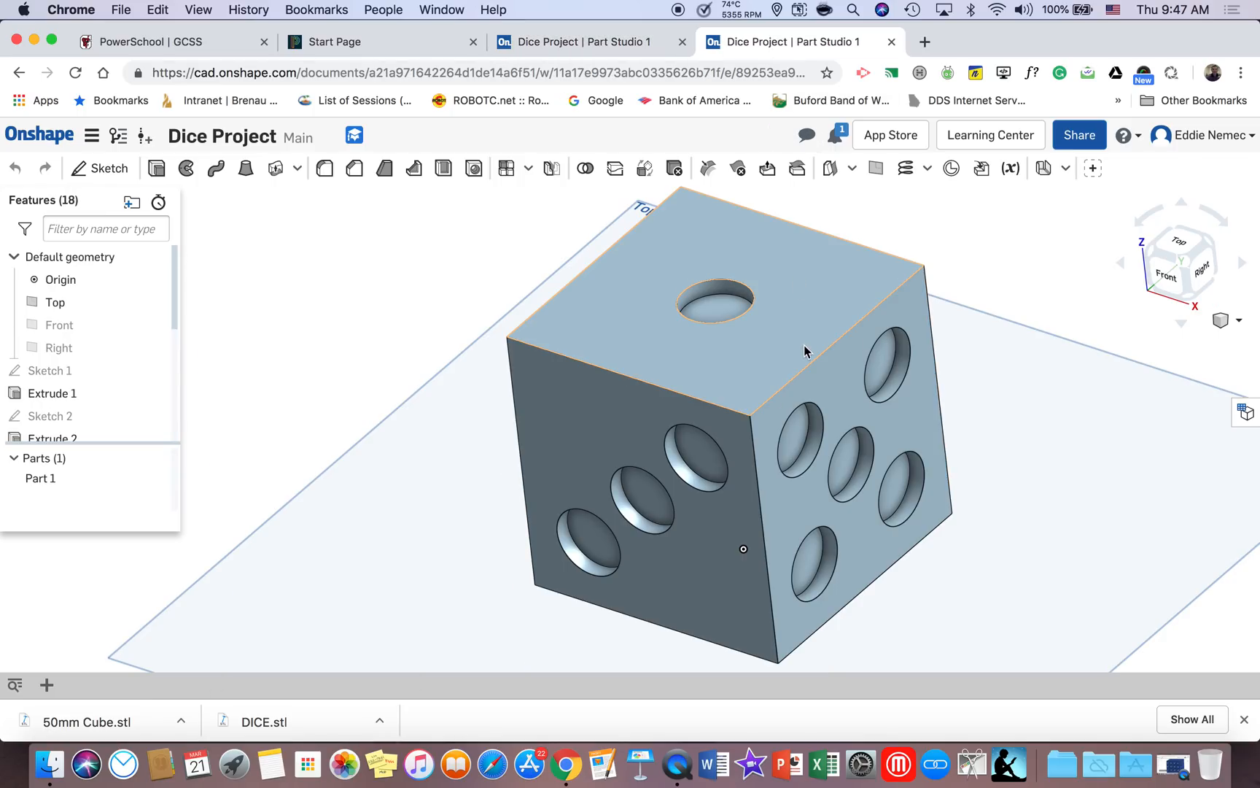
right_click_drag(696, 409, 653, 358)
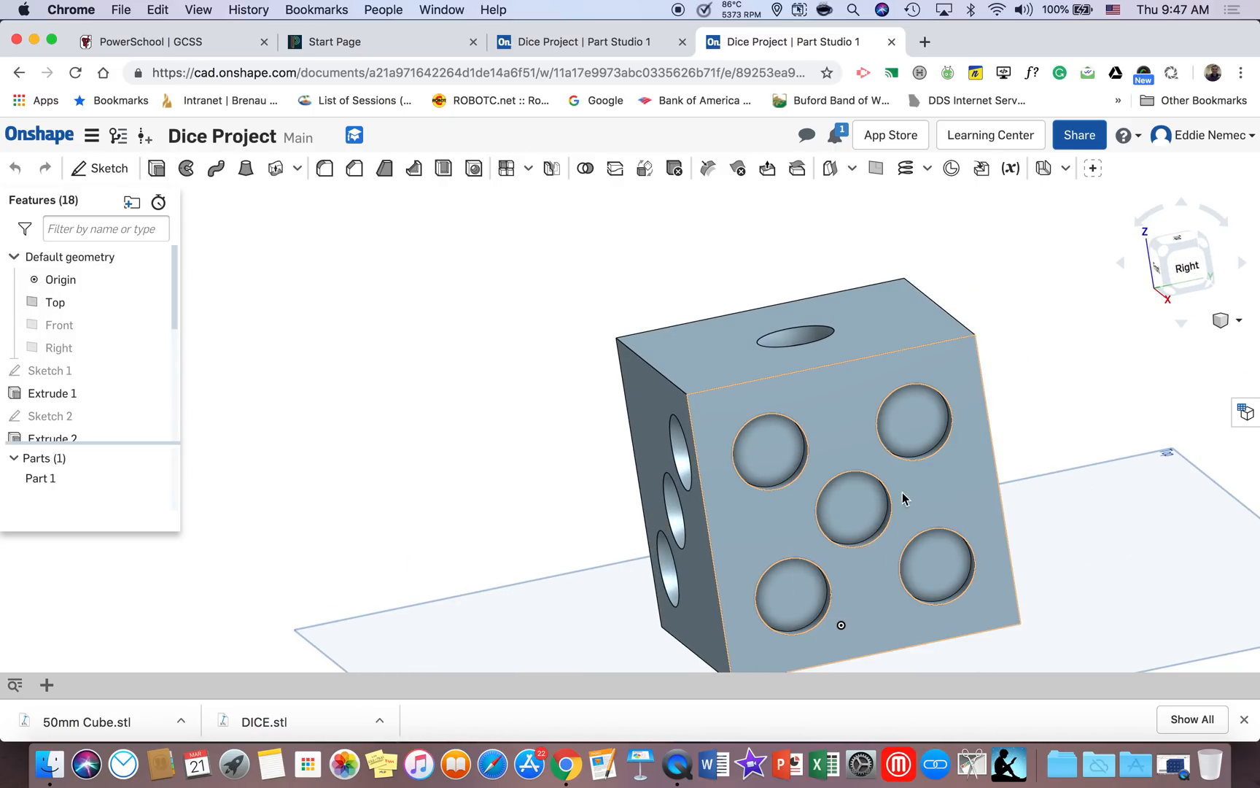
mouse_move(900, 529)
right_mouse_down()
mouse_move(844, 501)
mouse_move(889, 529)
mouse_move(883, 540)
right_mouse_up()
left_click(554, 44)
Start a new sketch on the right face of the cube and view it straight on
mouse_move(687, 472)
right_mouse_down()
mouse_move(663, 429)
mouse_move(611, 417)
mouse_move(591, 441)
mouse_move(819, 417)
right_mouse_up()
left_click(1180, 273)
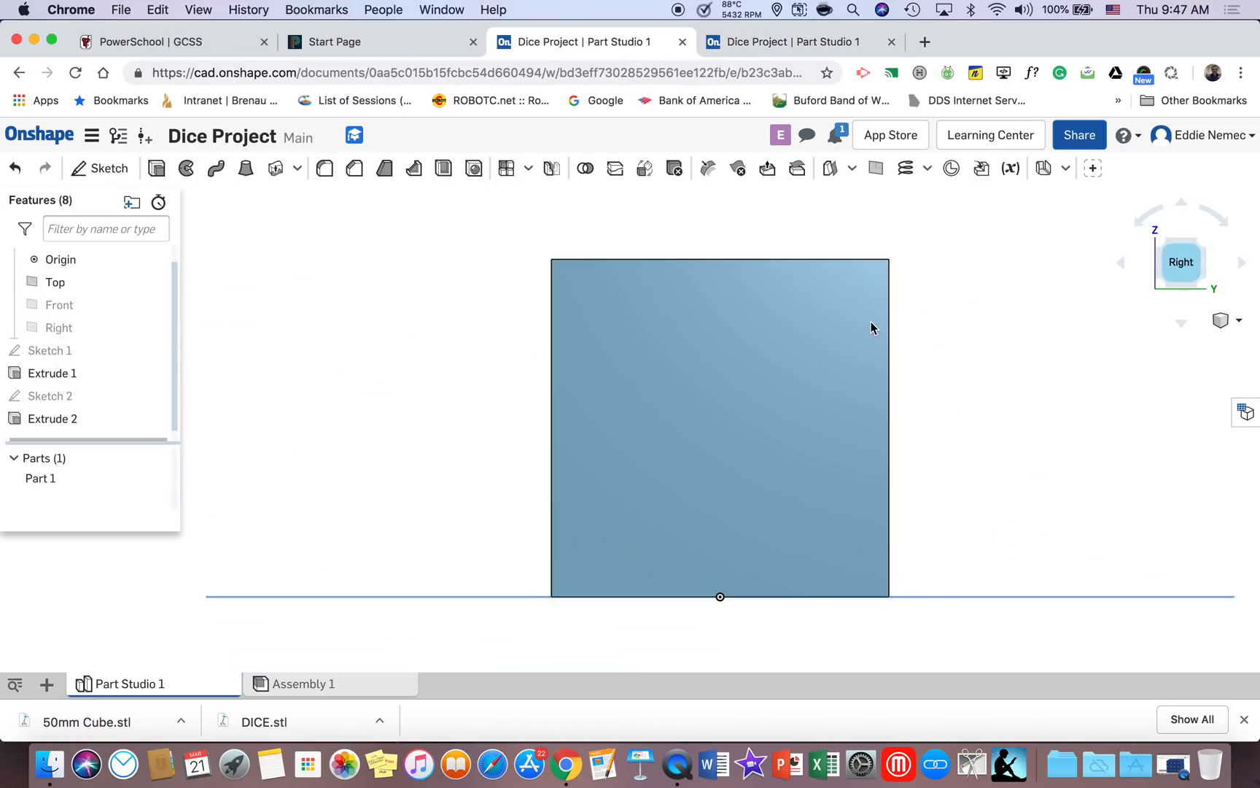
left_click(106, 170)
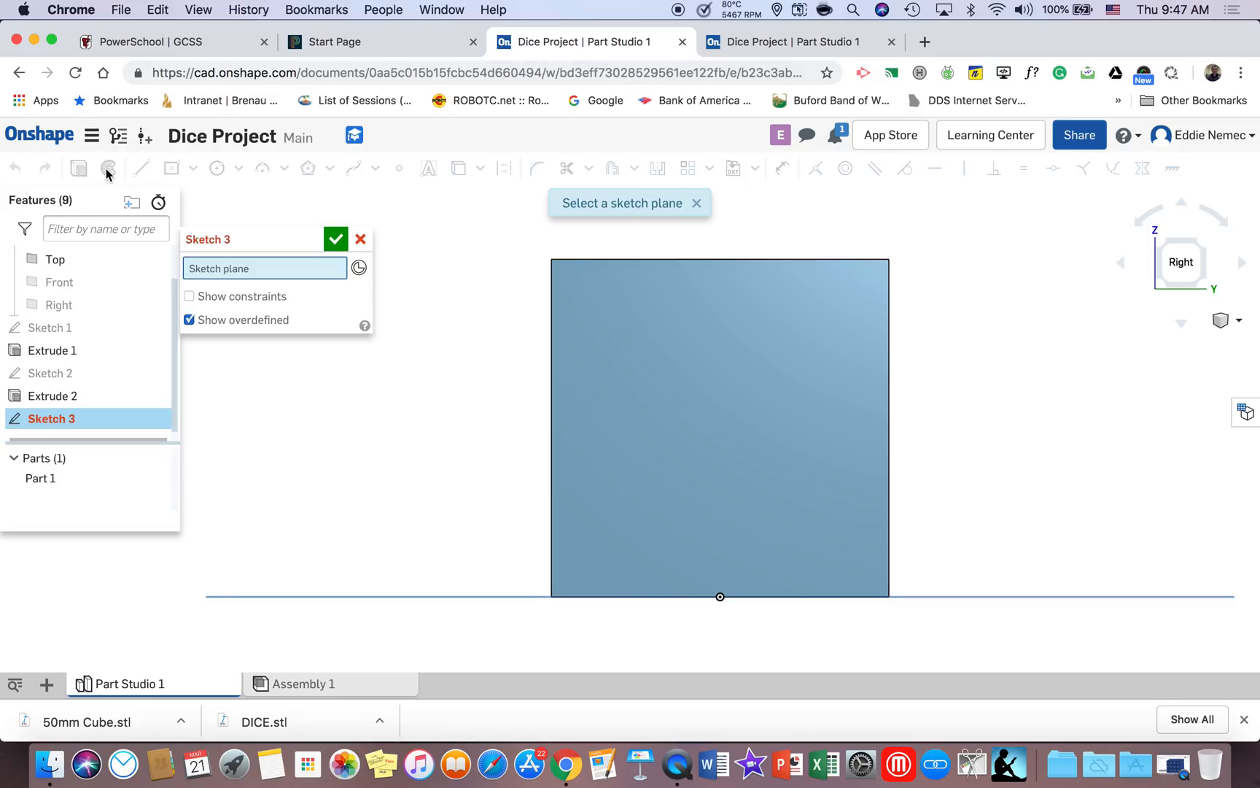
left_click(622, 337)
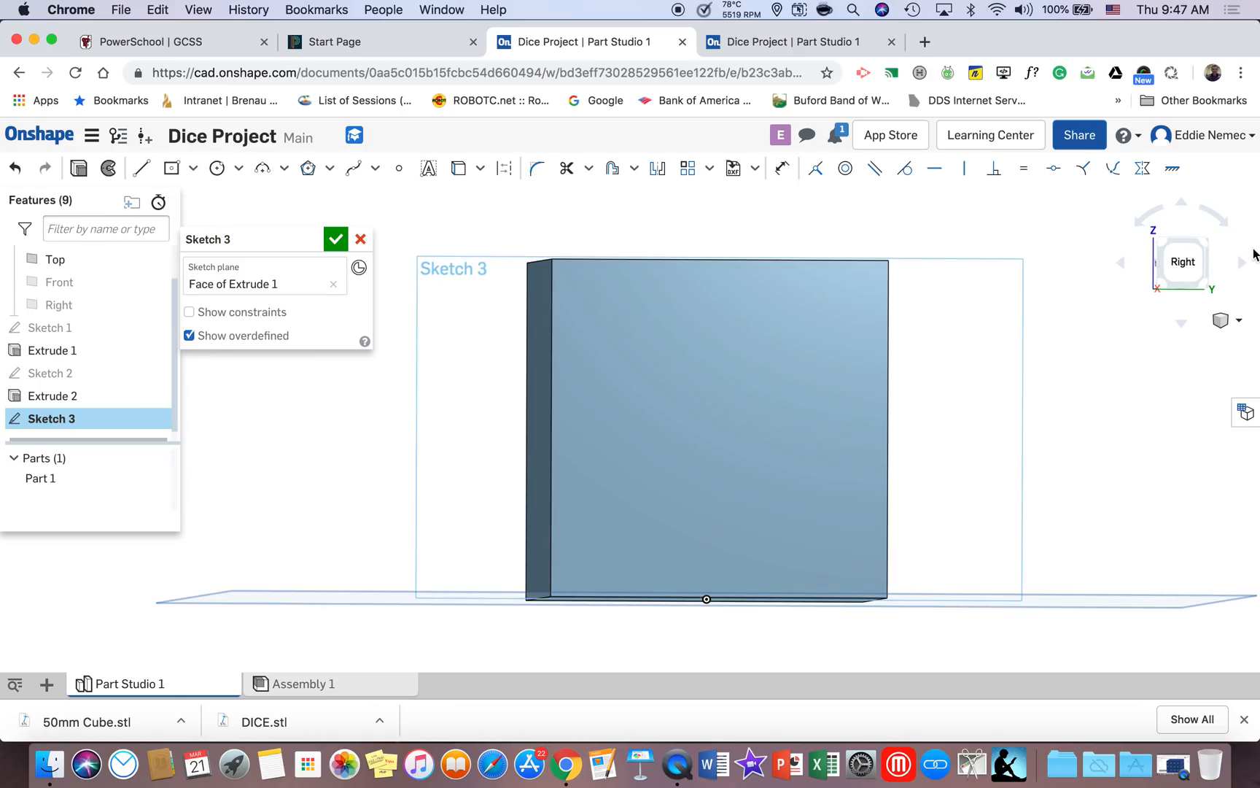
left_click(1183, 263)
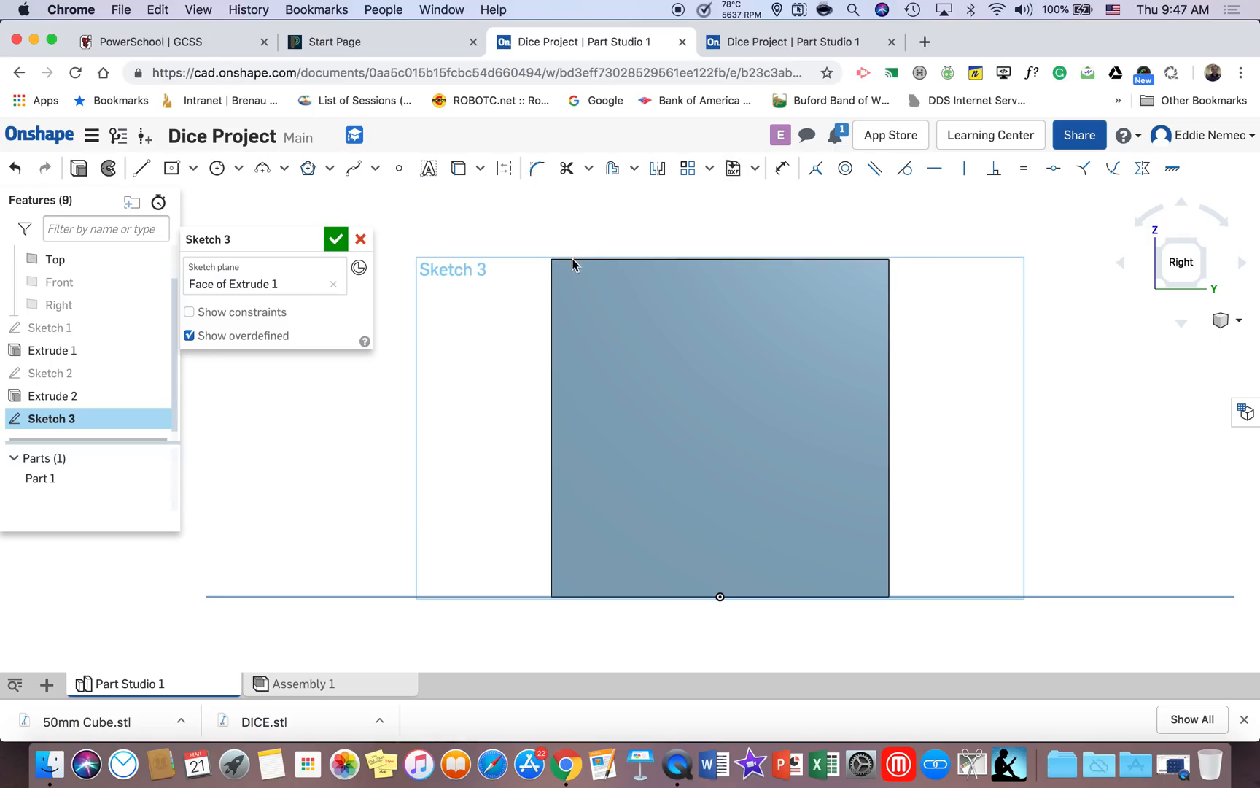
Draw a line from the face's upper-left corner to its top edge's midpoint, and a 12.5 mm vertical line down from that line's midpoint
left_click(141, 167)
left_click(552, 259)
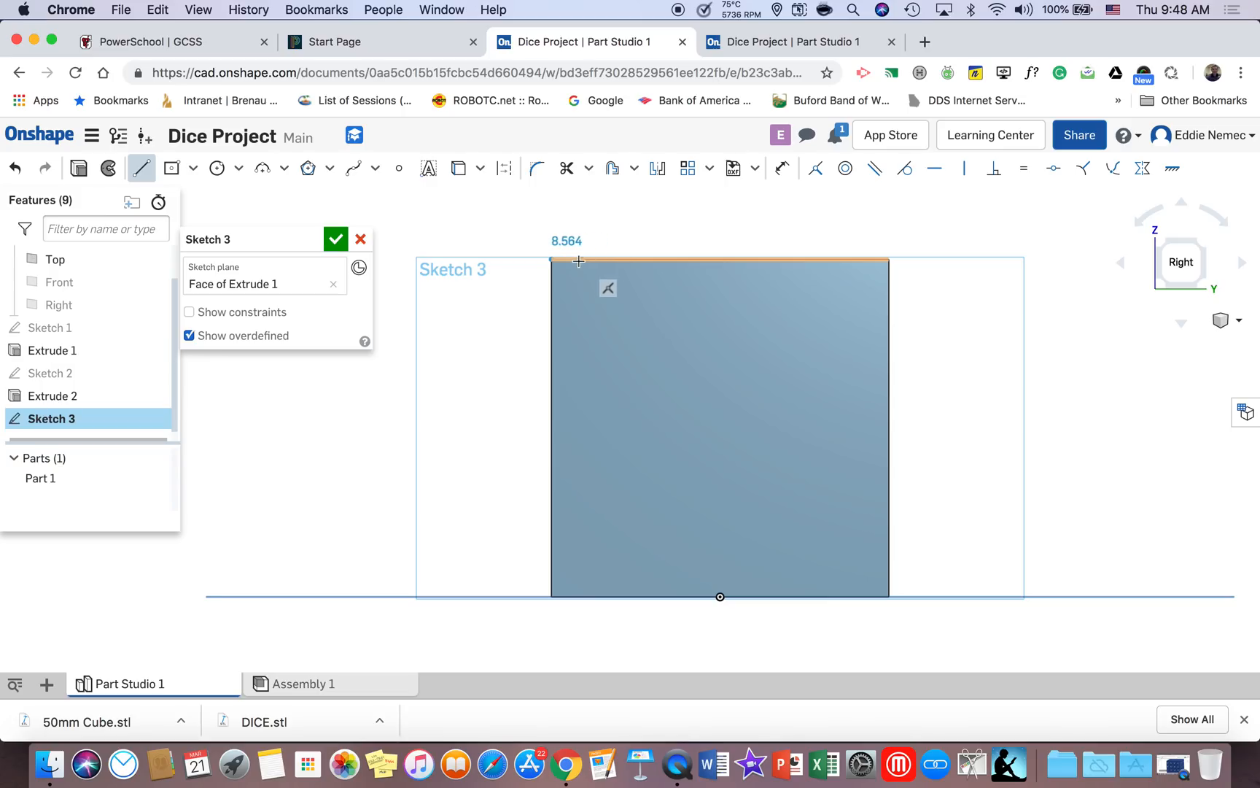
left_click(719, 259)
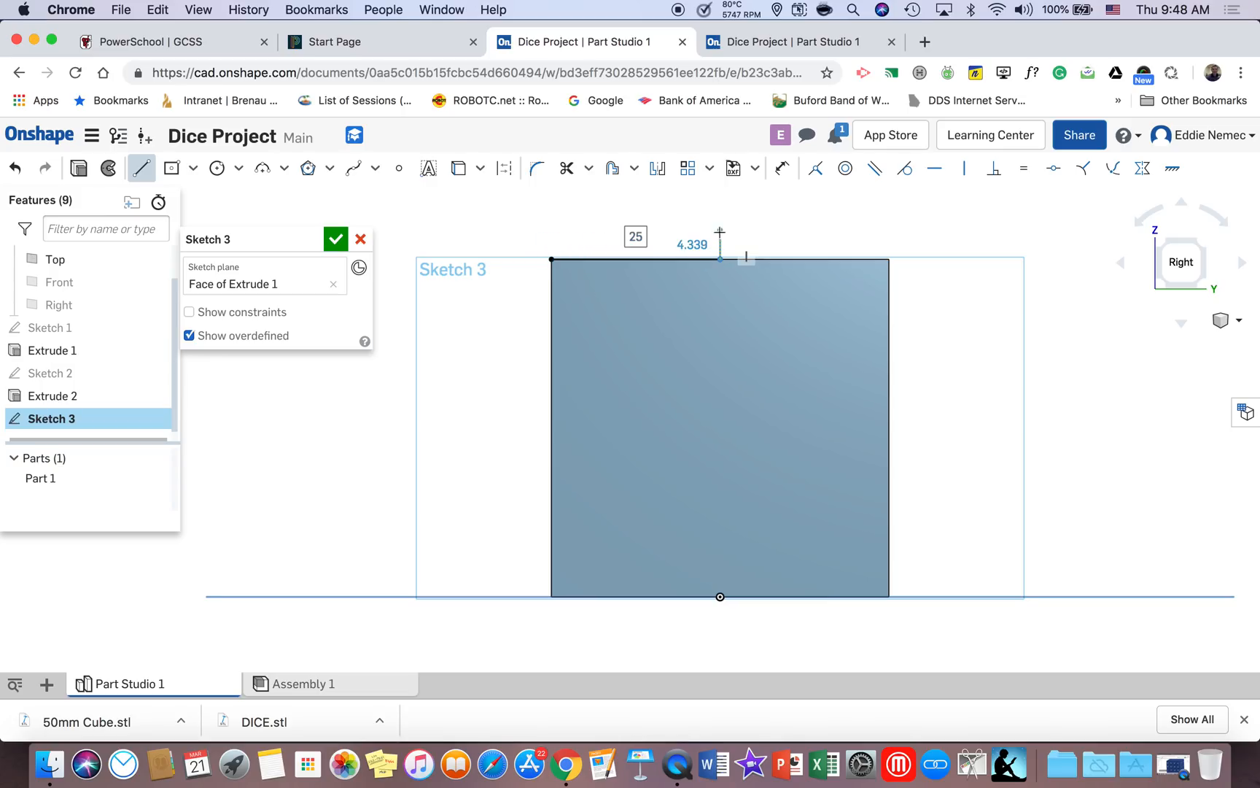
left_click(636, 259)
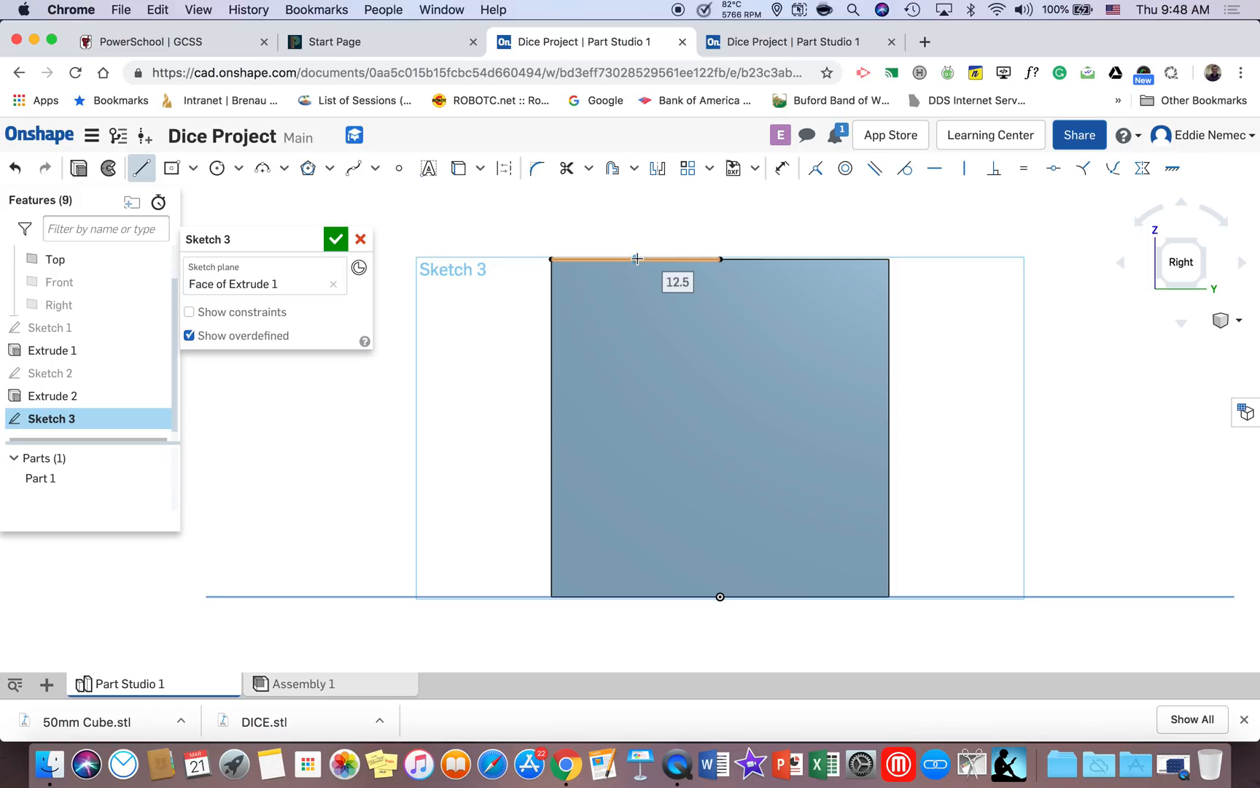
left_click(636, 309)
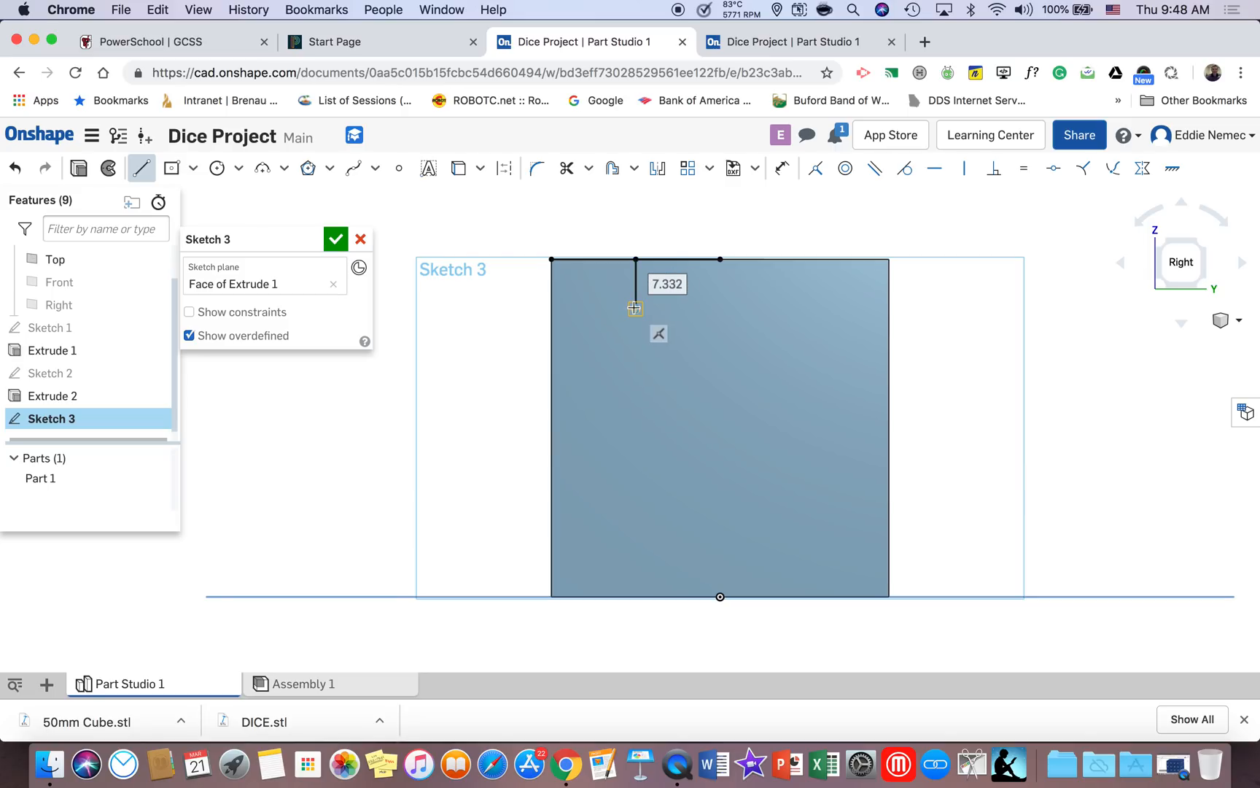
type("12.5")
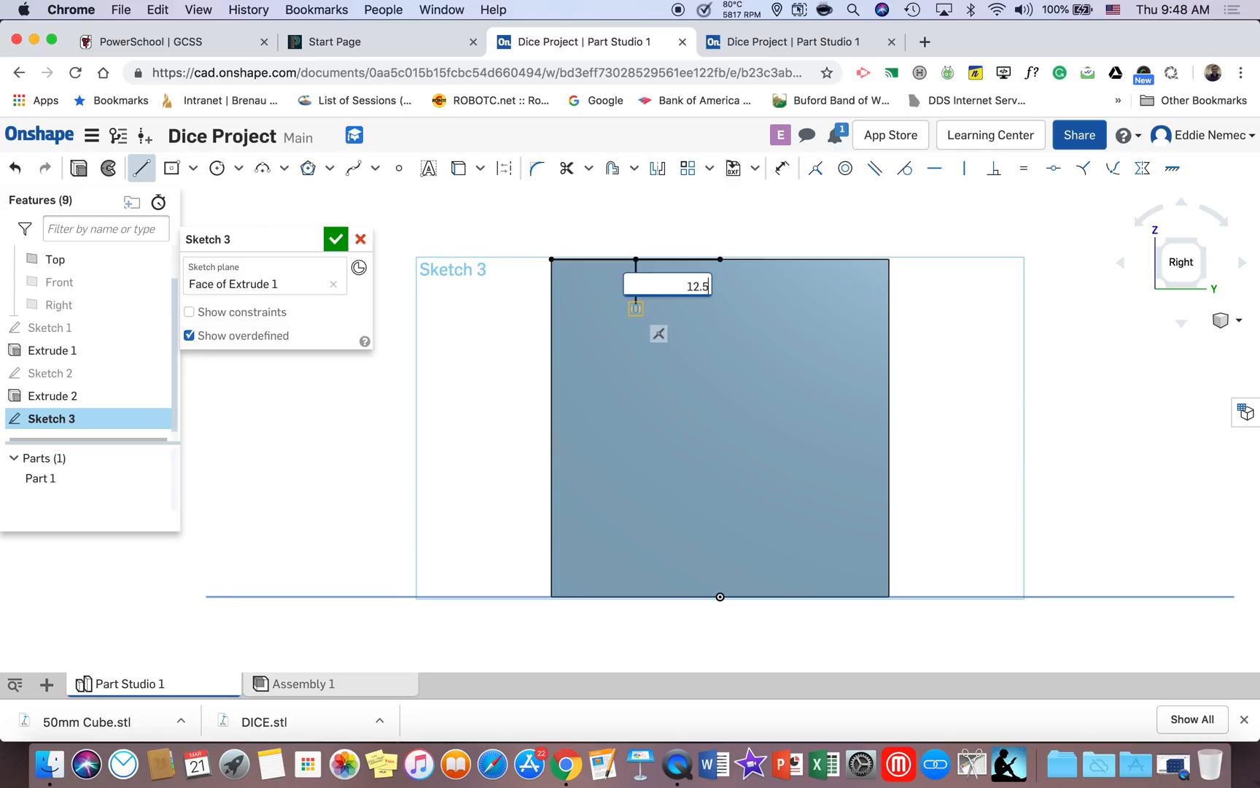
key("Return")
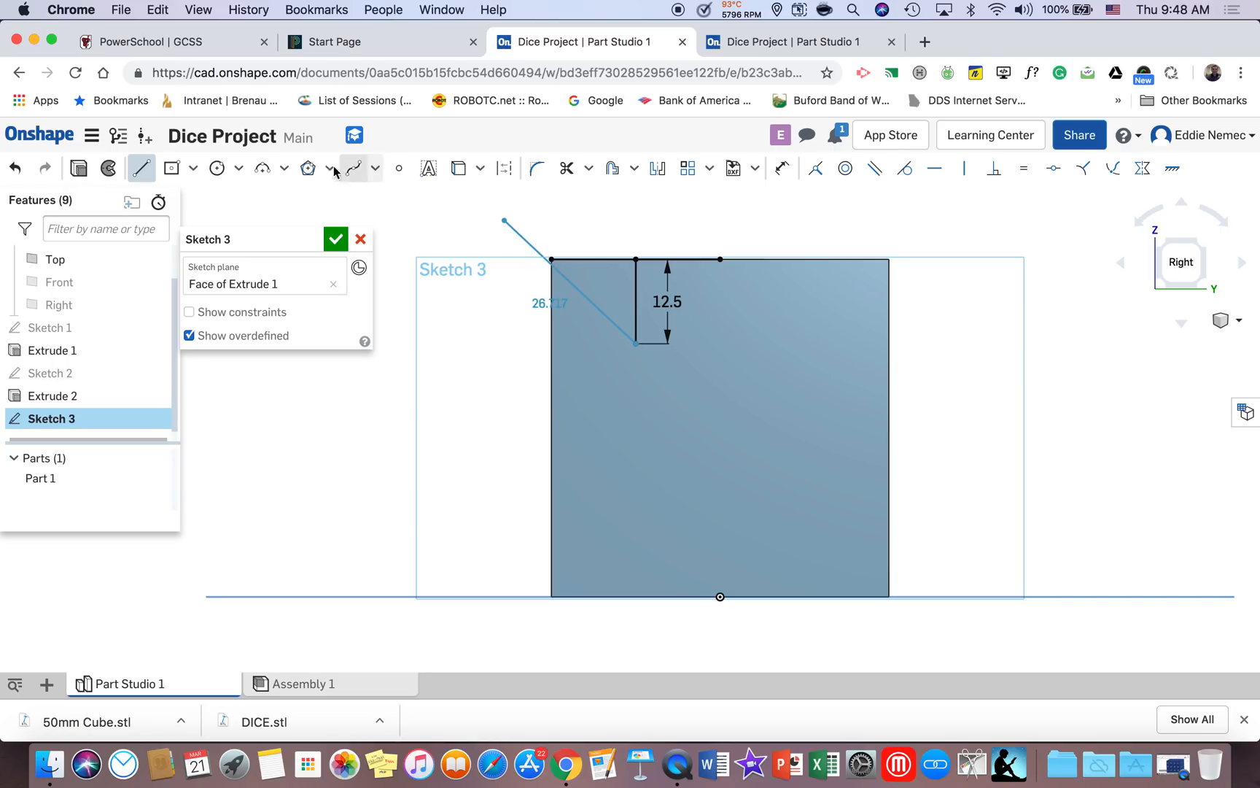
Draw a circle centered on the lower end of the vertical line with a diameter of 13 mm
left_click(217, 168)
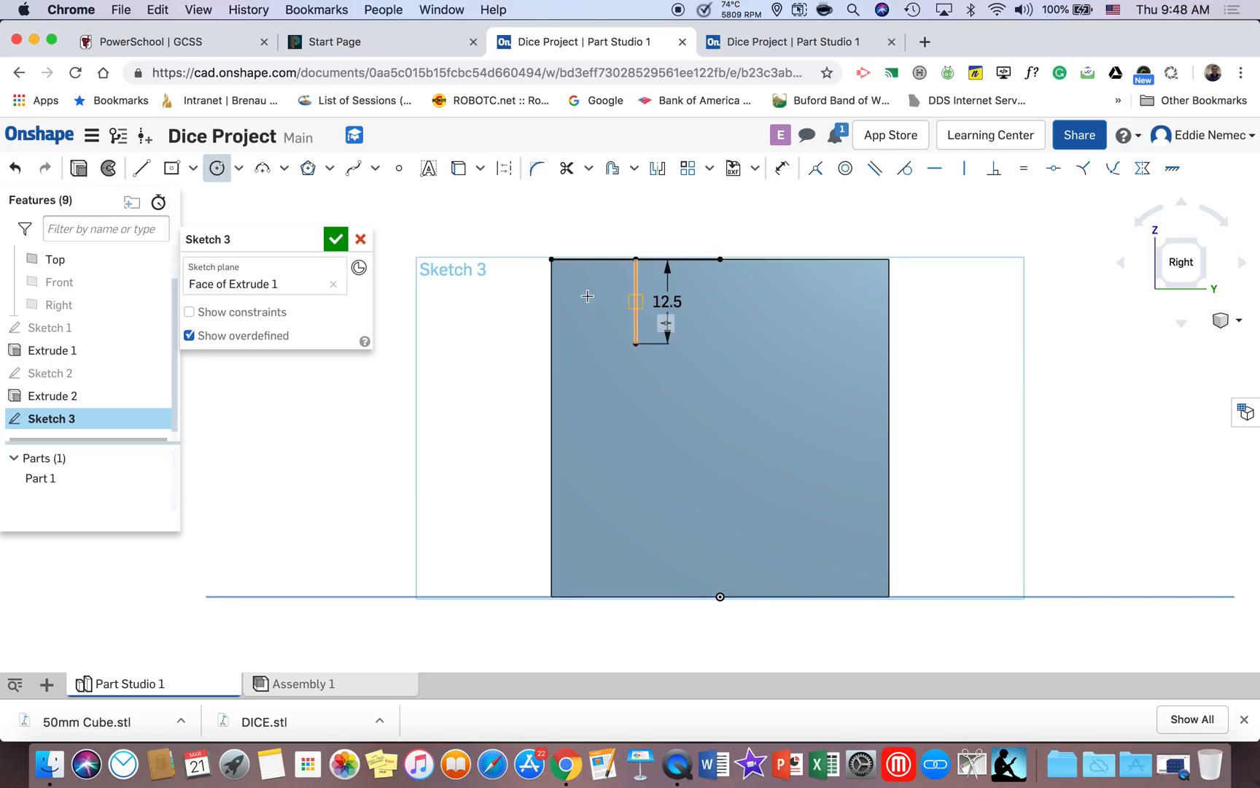
left_click(641, 347)
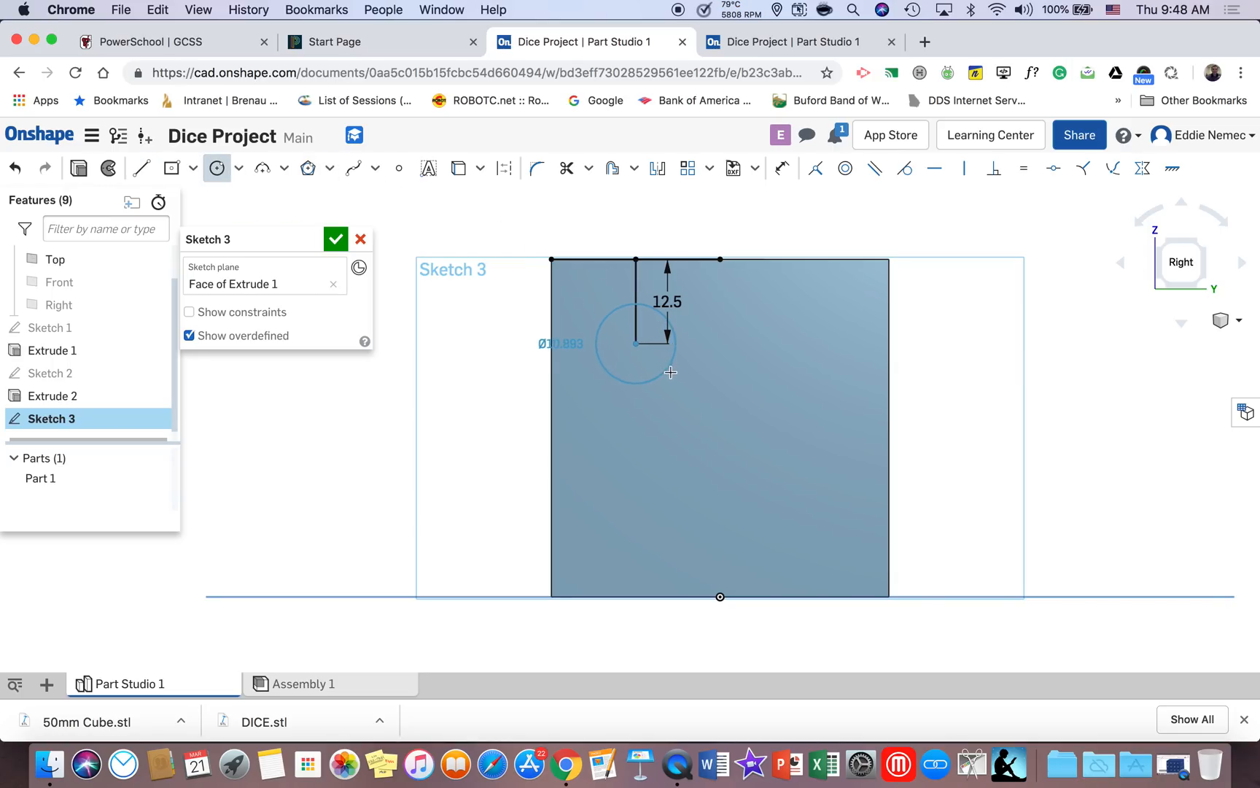
left_click(677, 378)
type("1")
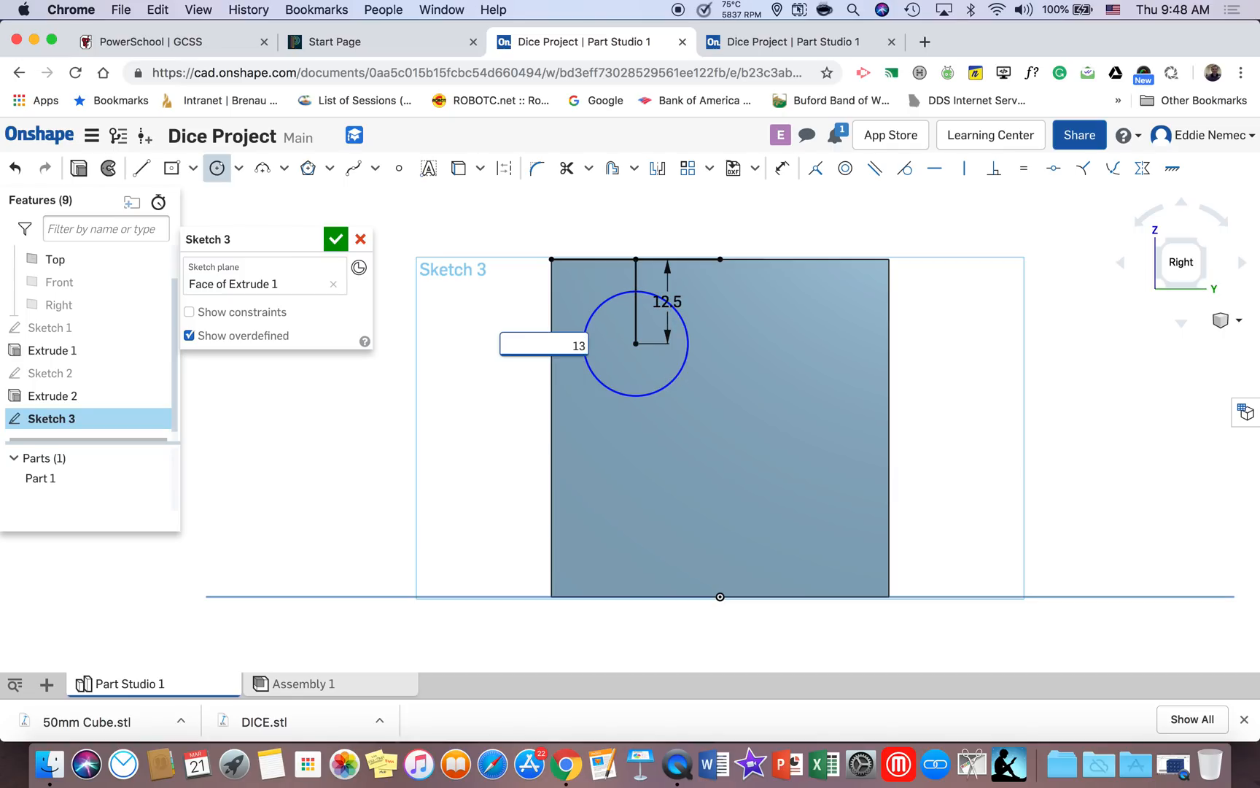
type("3")
key("Return")
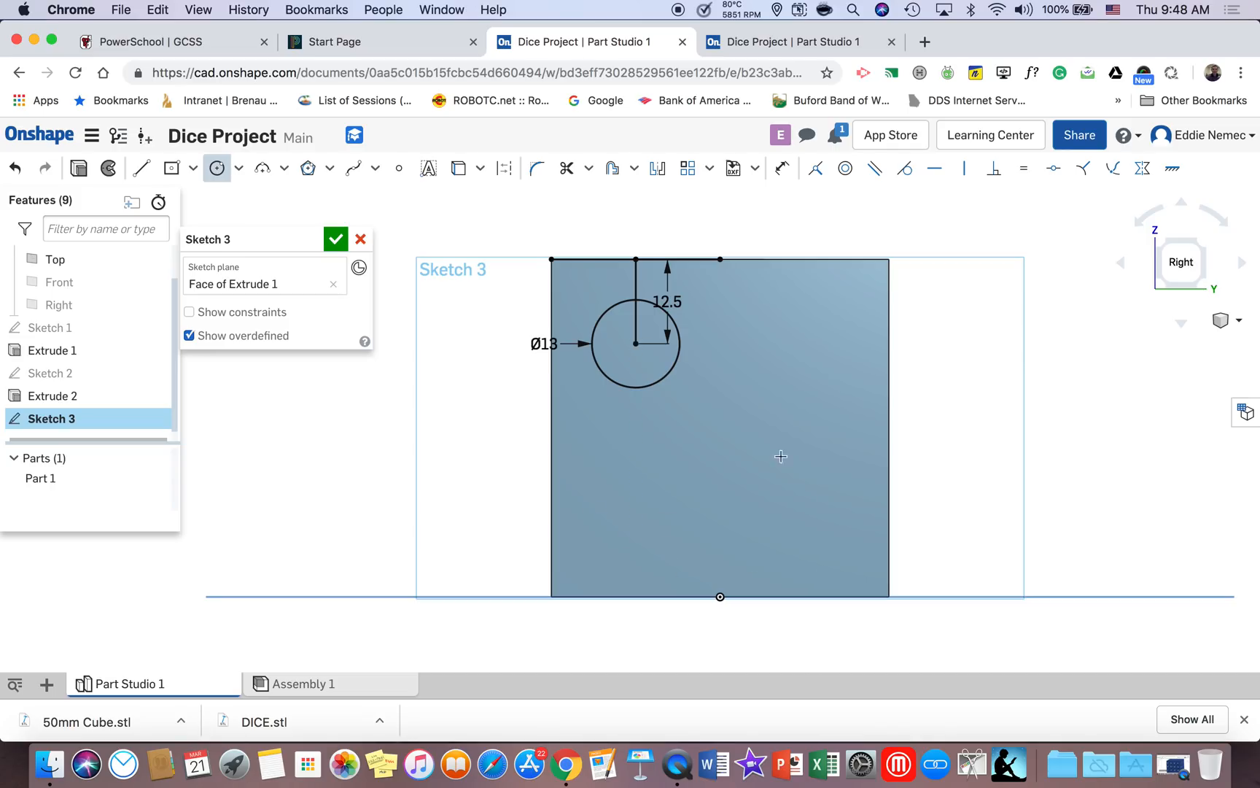
Draw short lines outward from the midpoints of the face's top and right edges, about 4 mm and 6 mm long
left_click(144, 172)
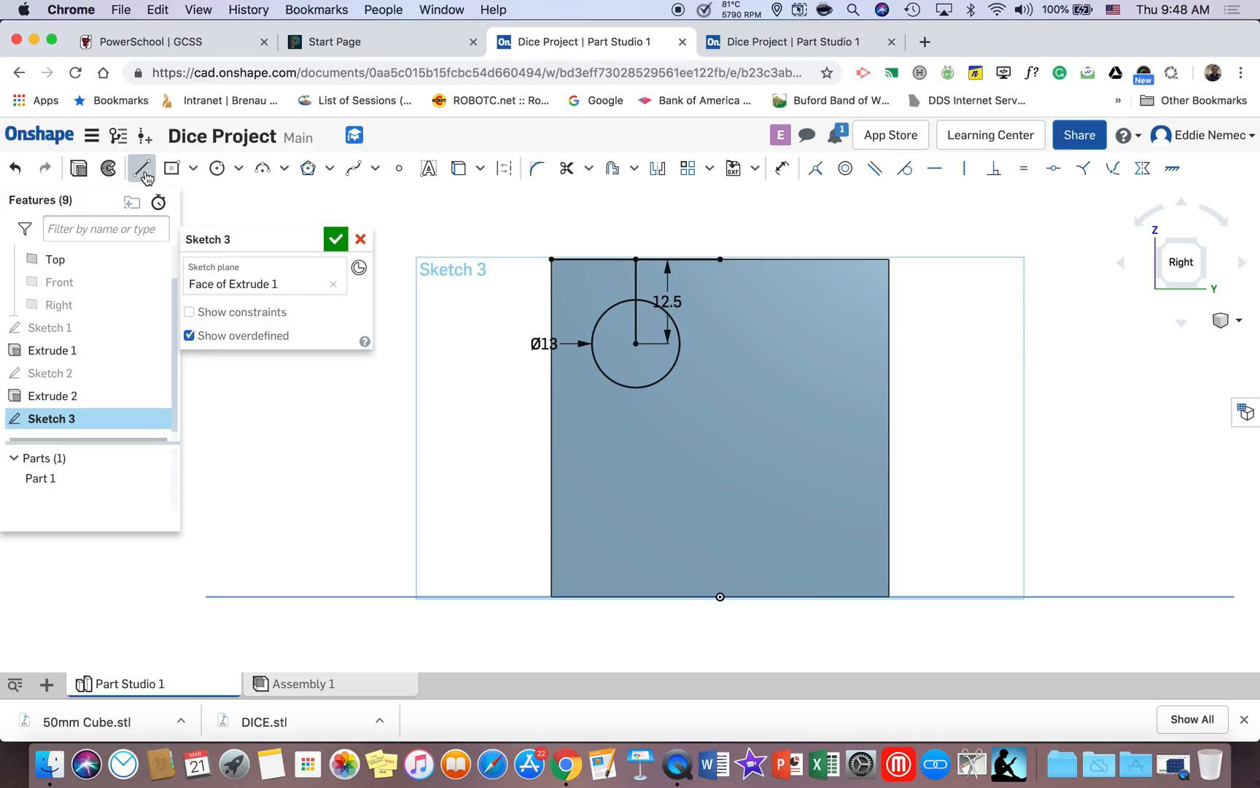
left_click(720, 259)
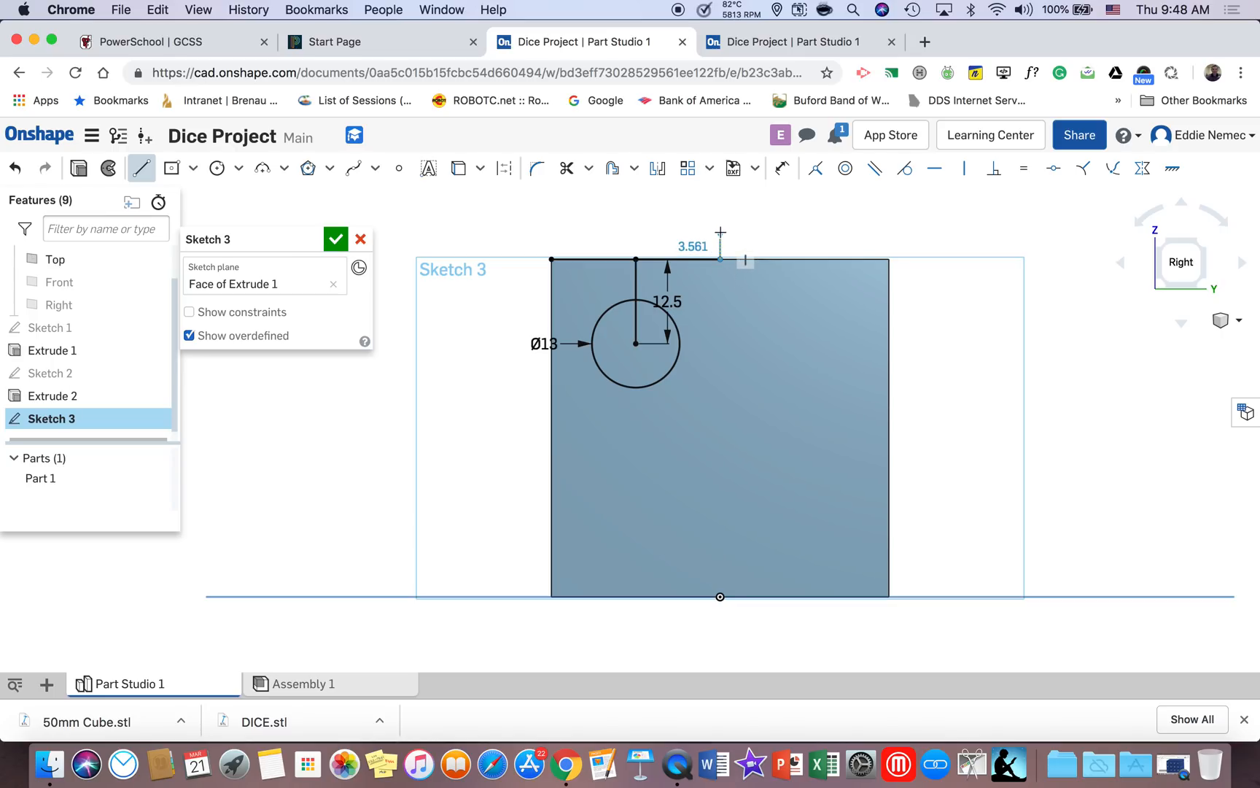
left_click(720, 231)
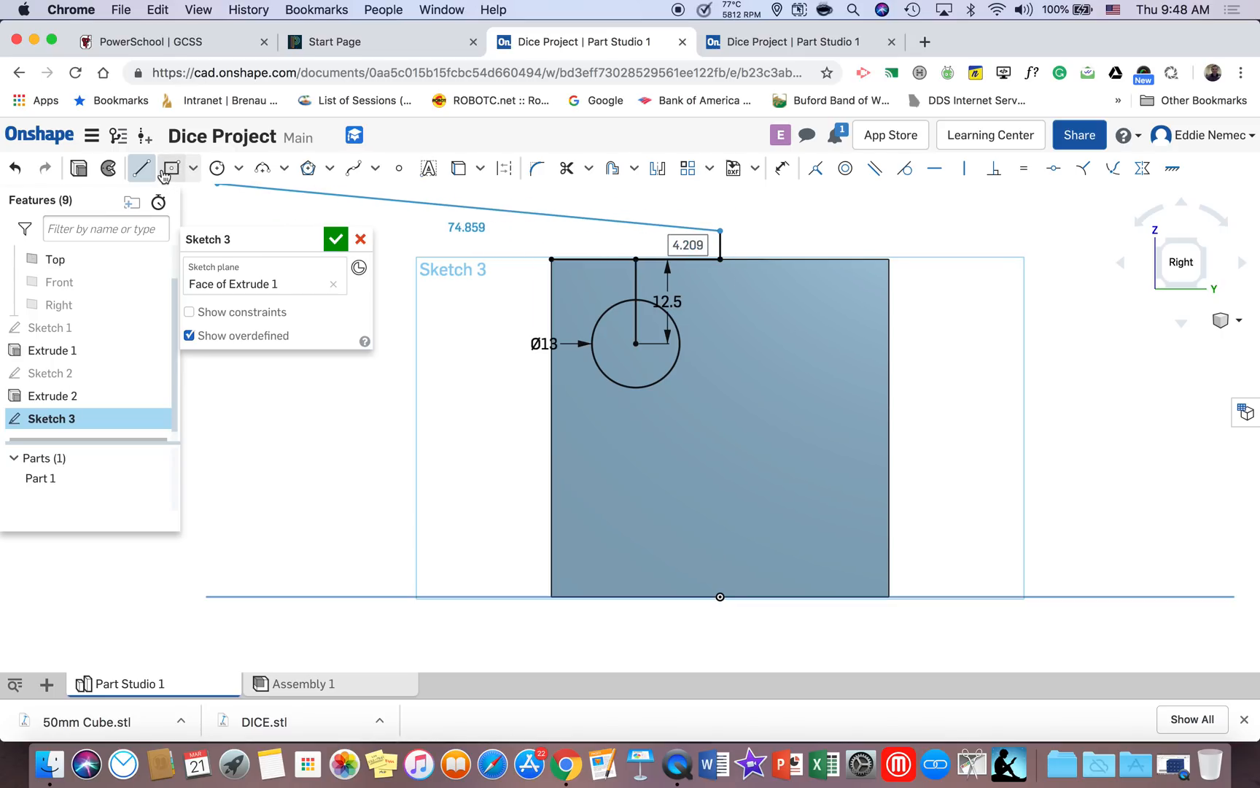
left_click(143, 169)
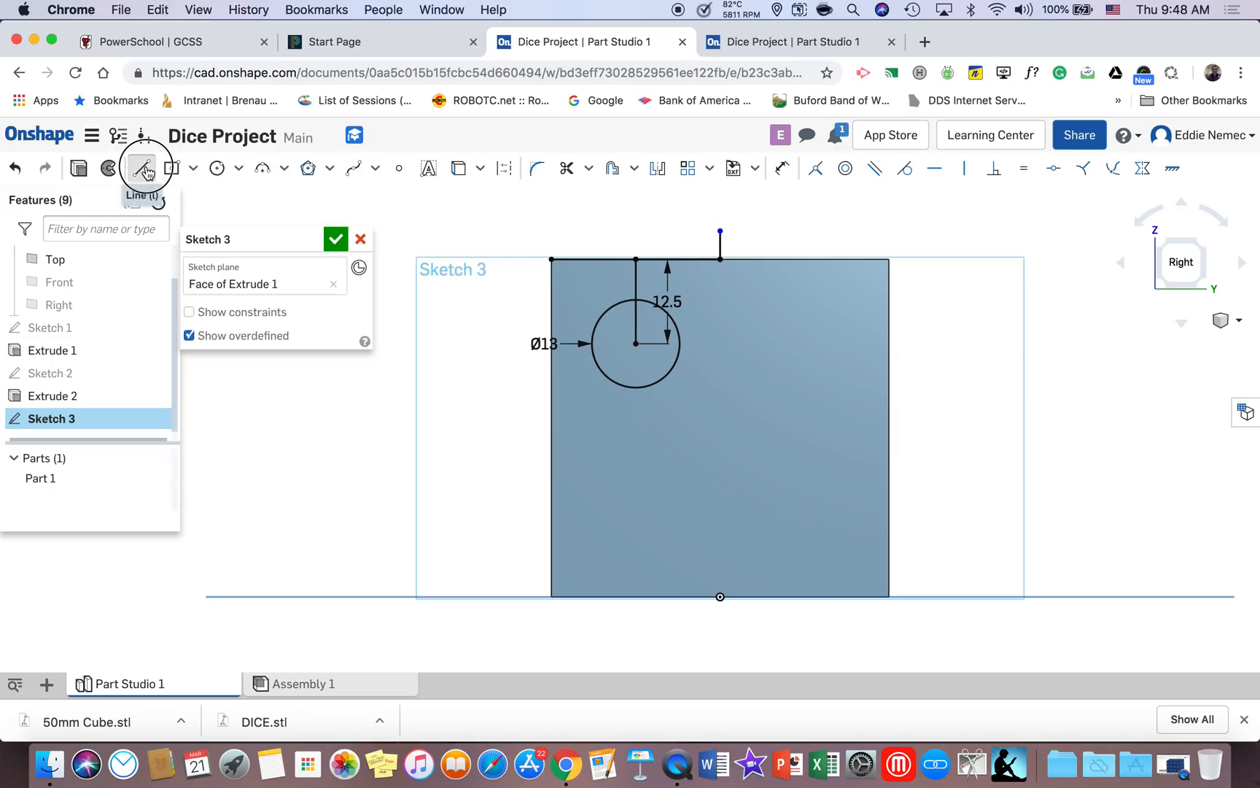
left_click(143, 171)
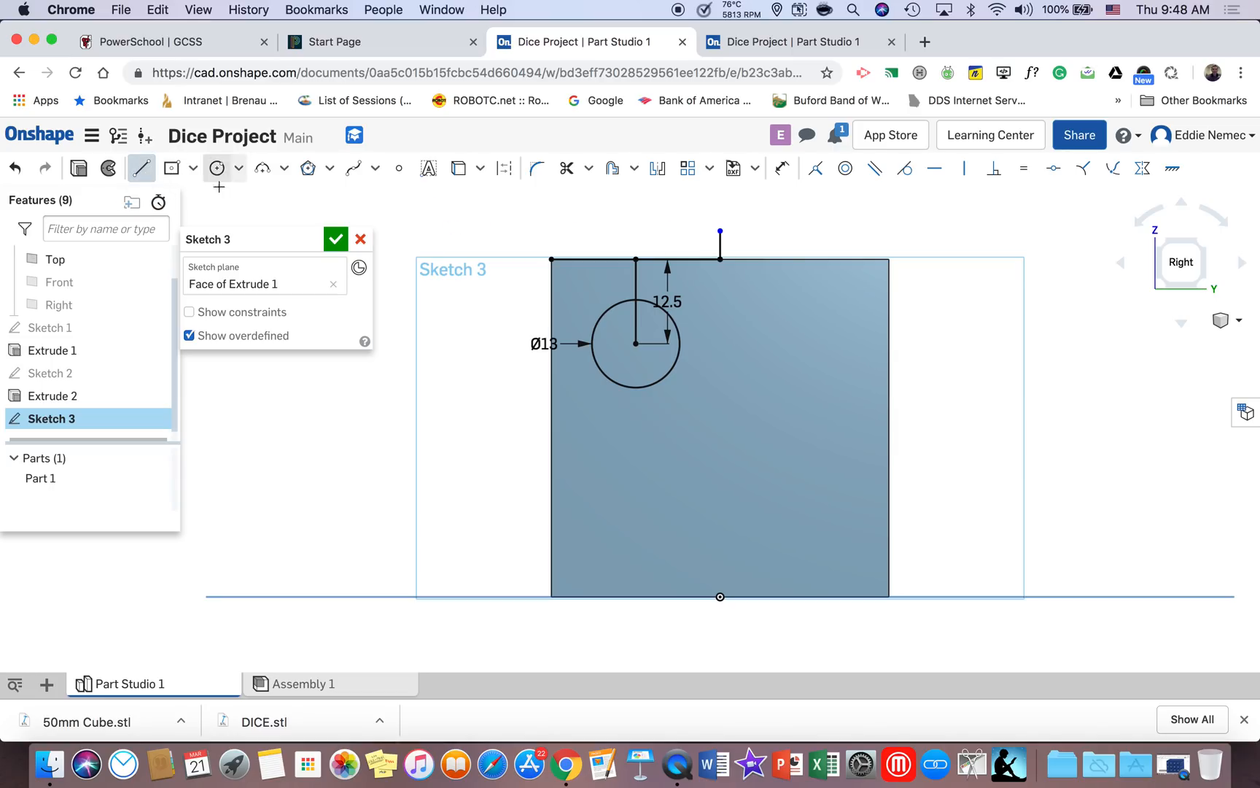
left_click(902, 426)
left_click(929, 428)
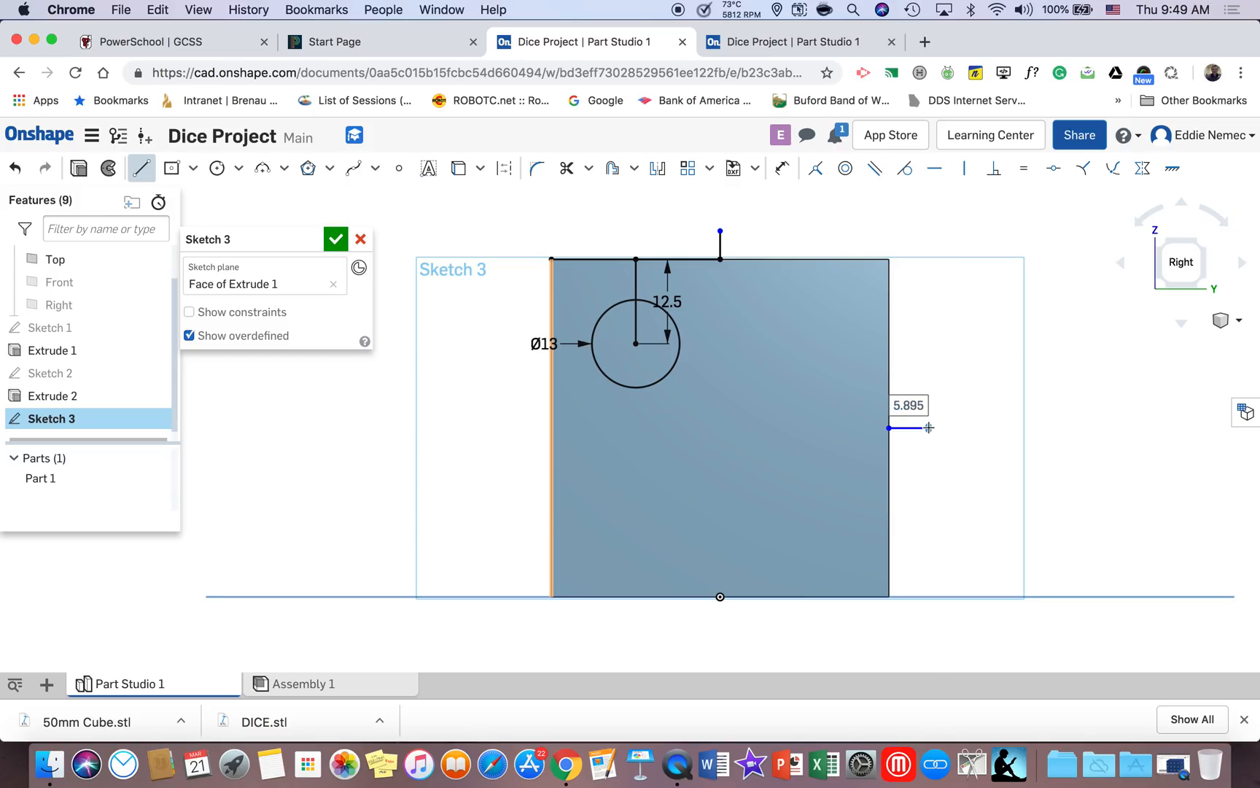
Mirror the 13 mm circle about the short line extending from the midpoint of the face's top edge
left_click(657, 170)
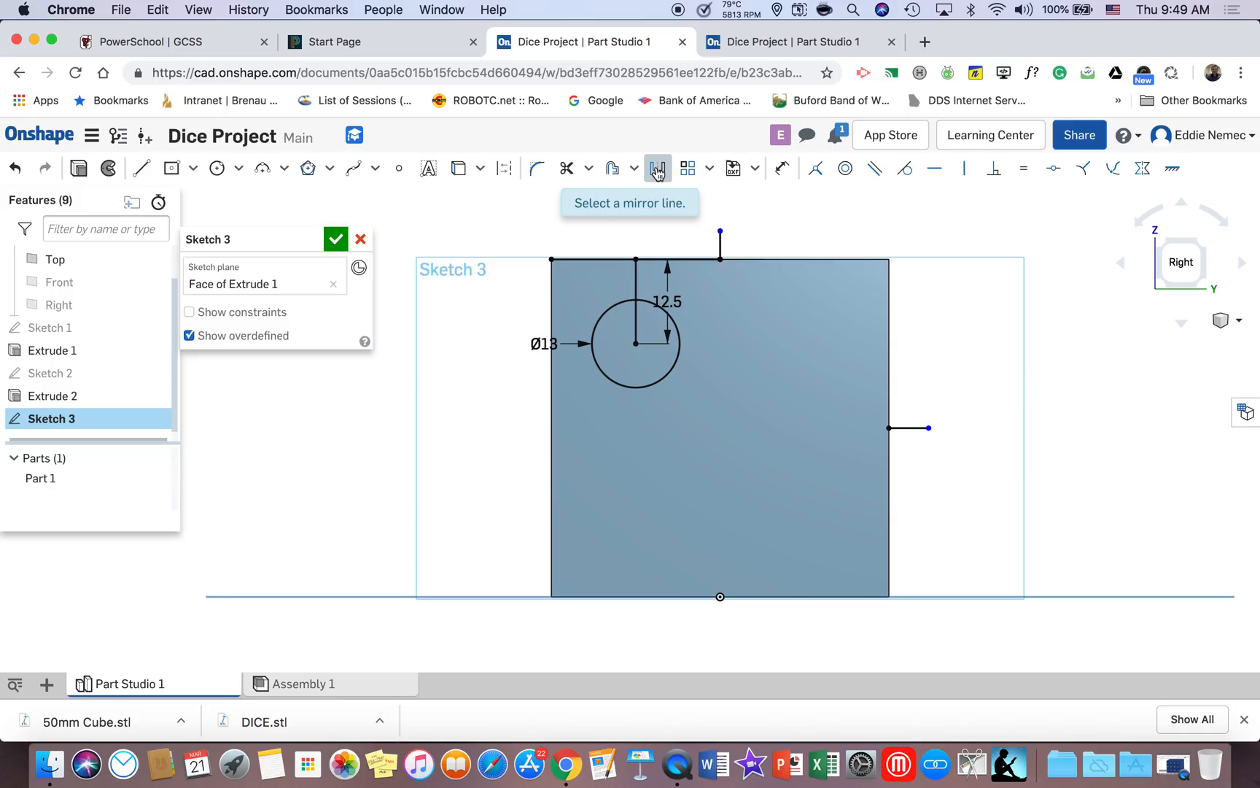
left_click(721, 245)
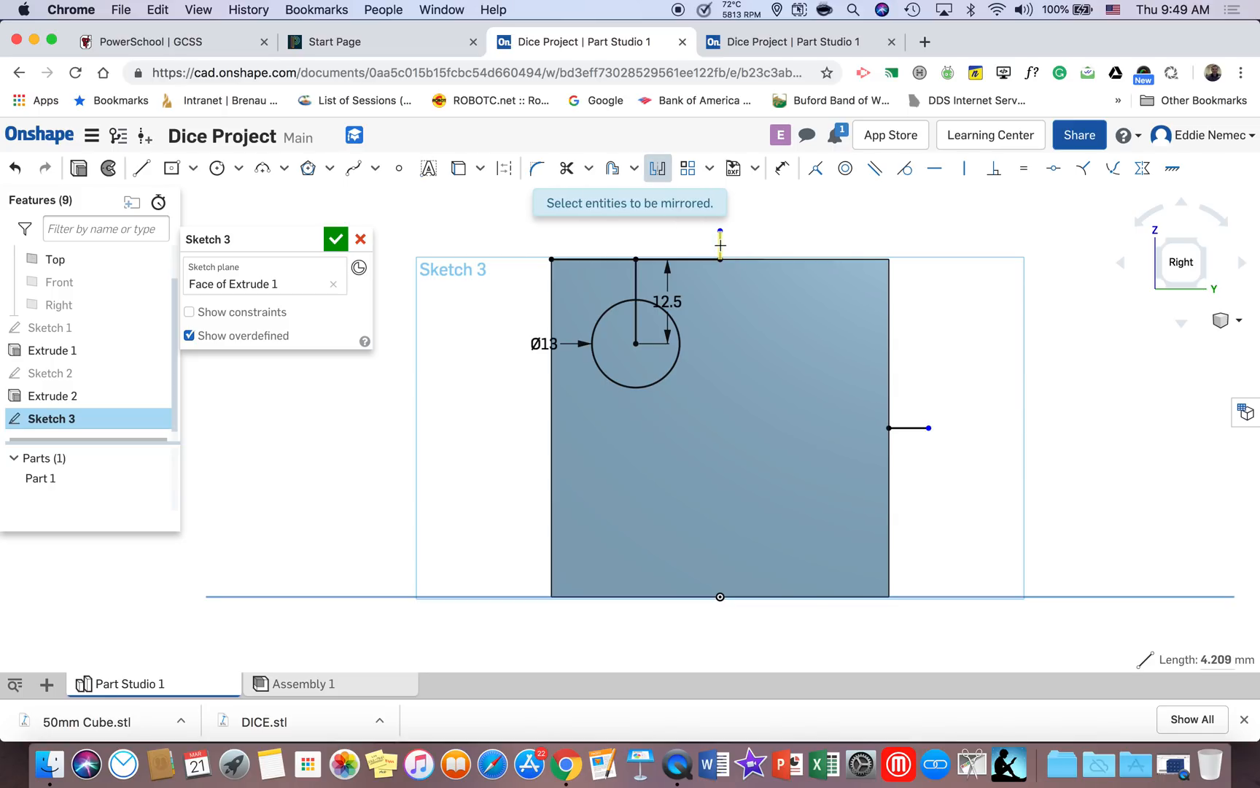
left_click(650, 302)
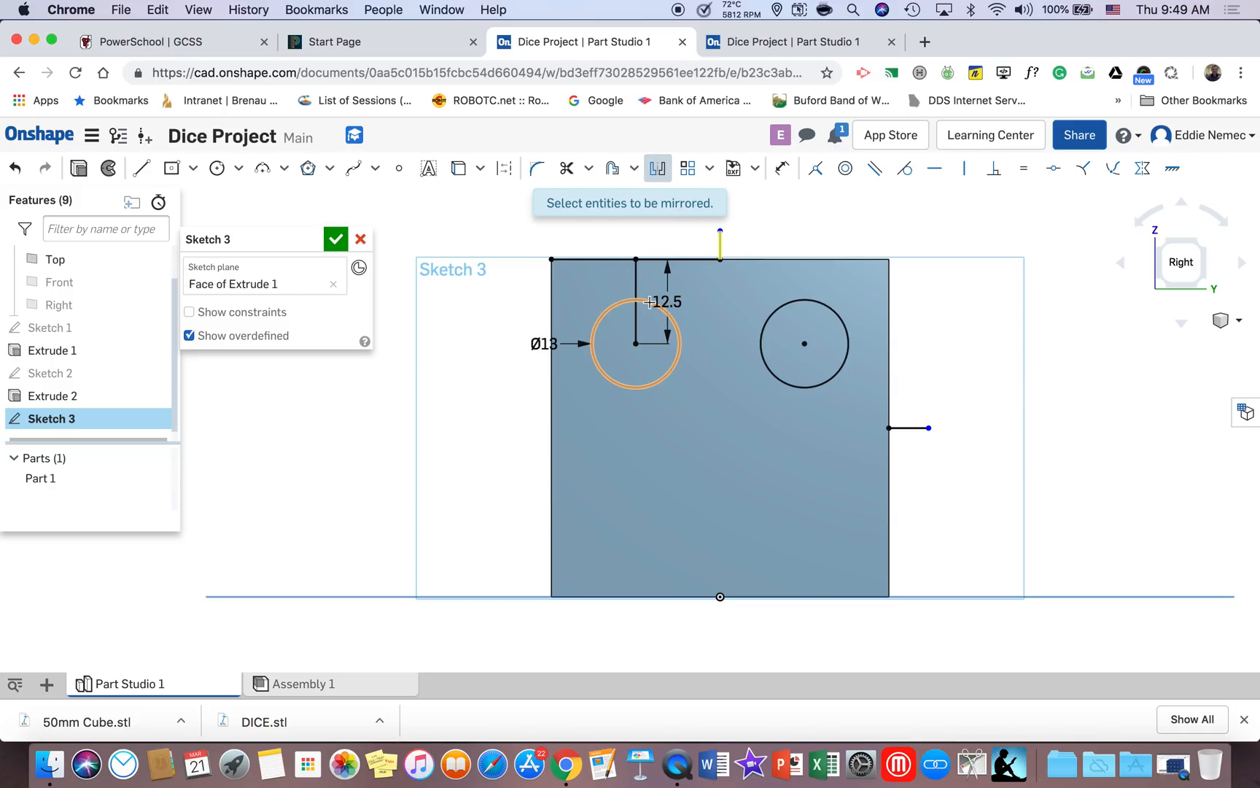
Mirror both upper circles about the short line extending from the midpoint of the face's right edge
left_click(658, 169)
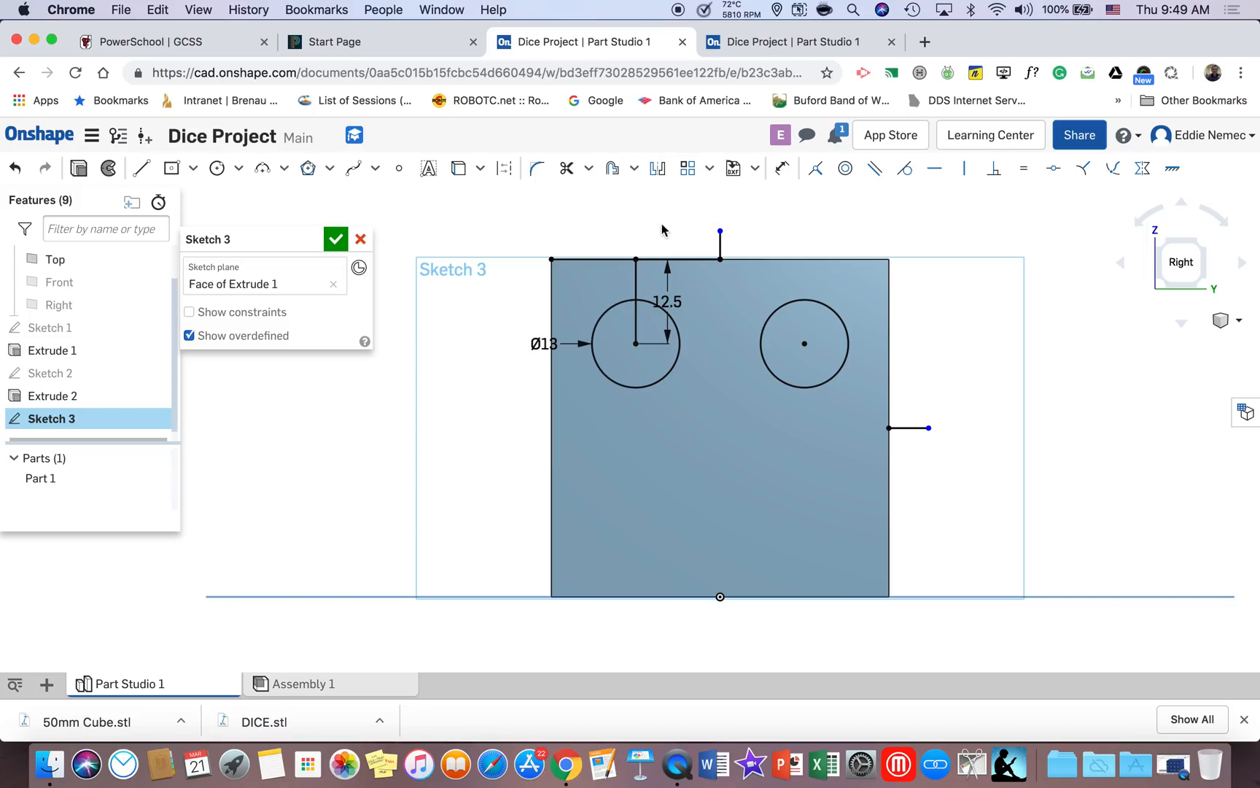
left_click(658, 169)
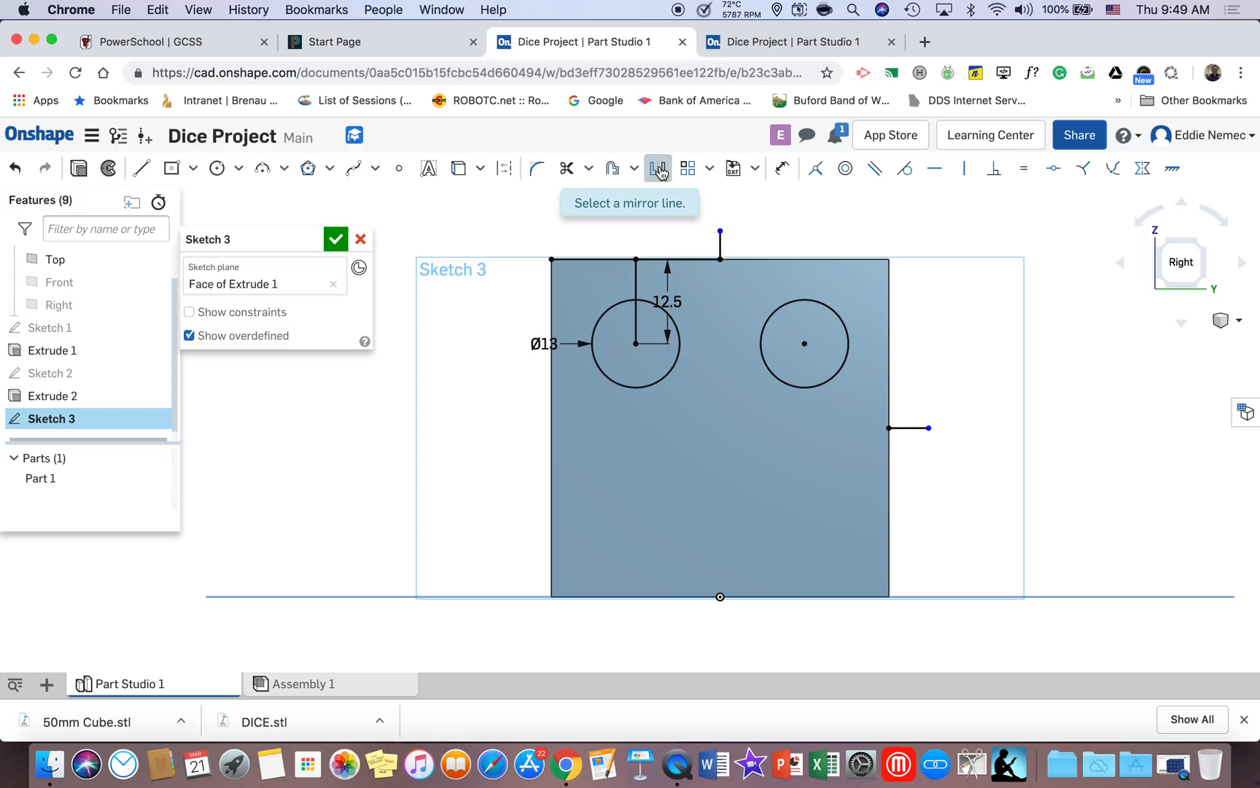
left_click(909, 428)
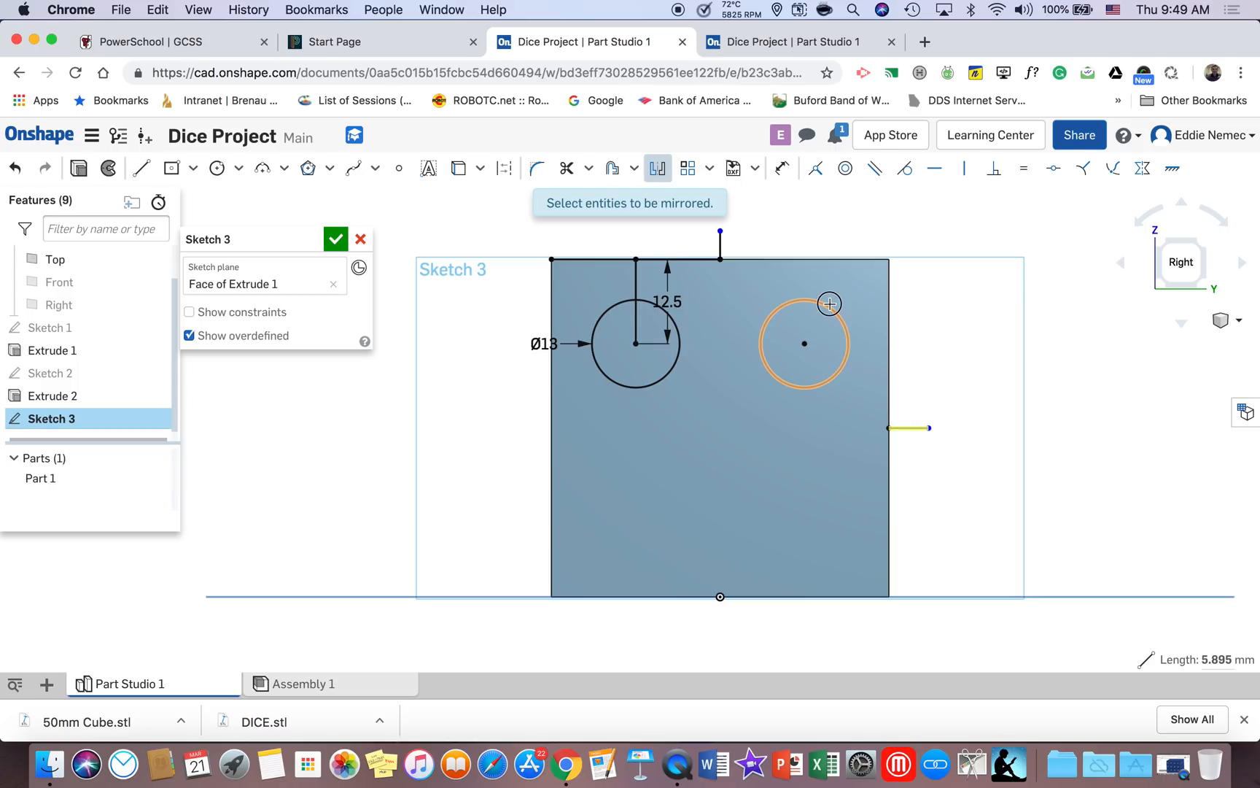
left_click(830, 304)
left_click(654, 303)
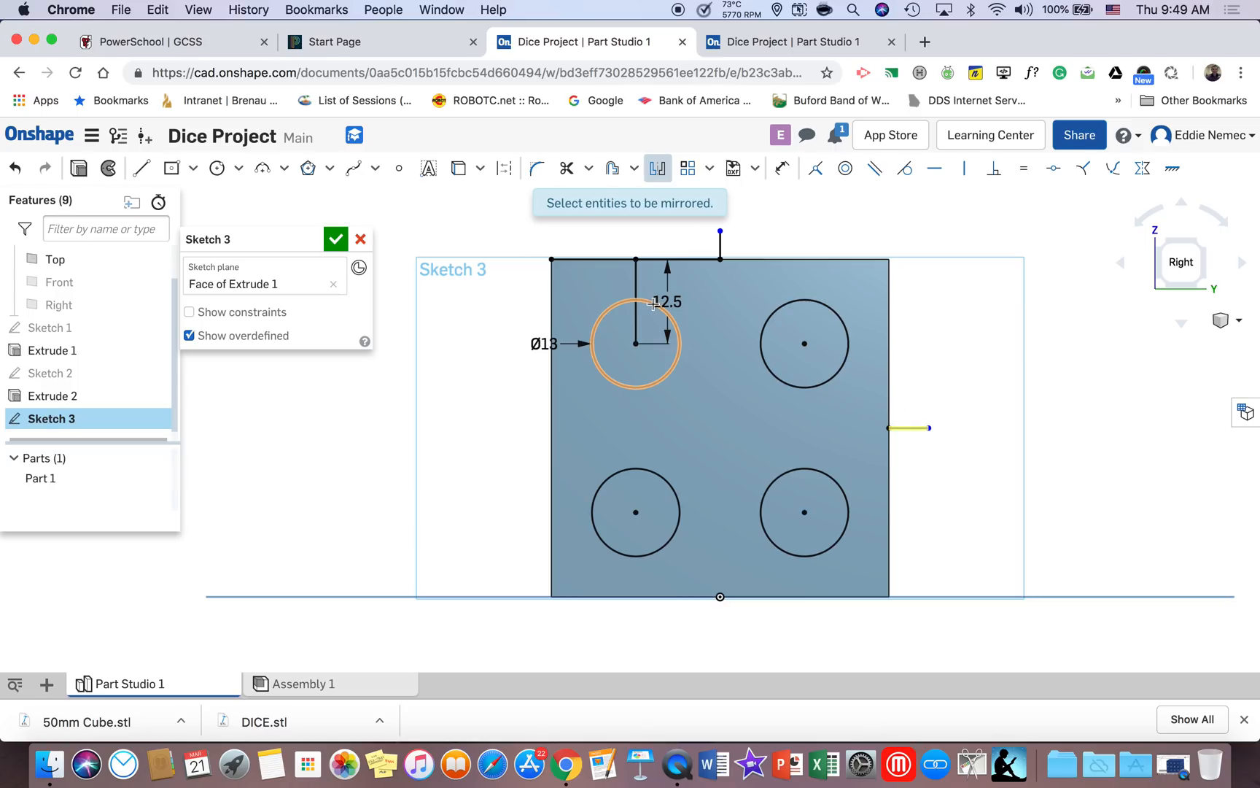
Draw a 25 mm line straight down from the midpoint of the face's top edge
left_click(142, 174)
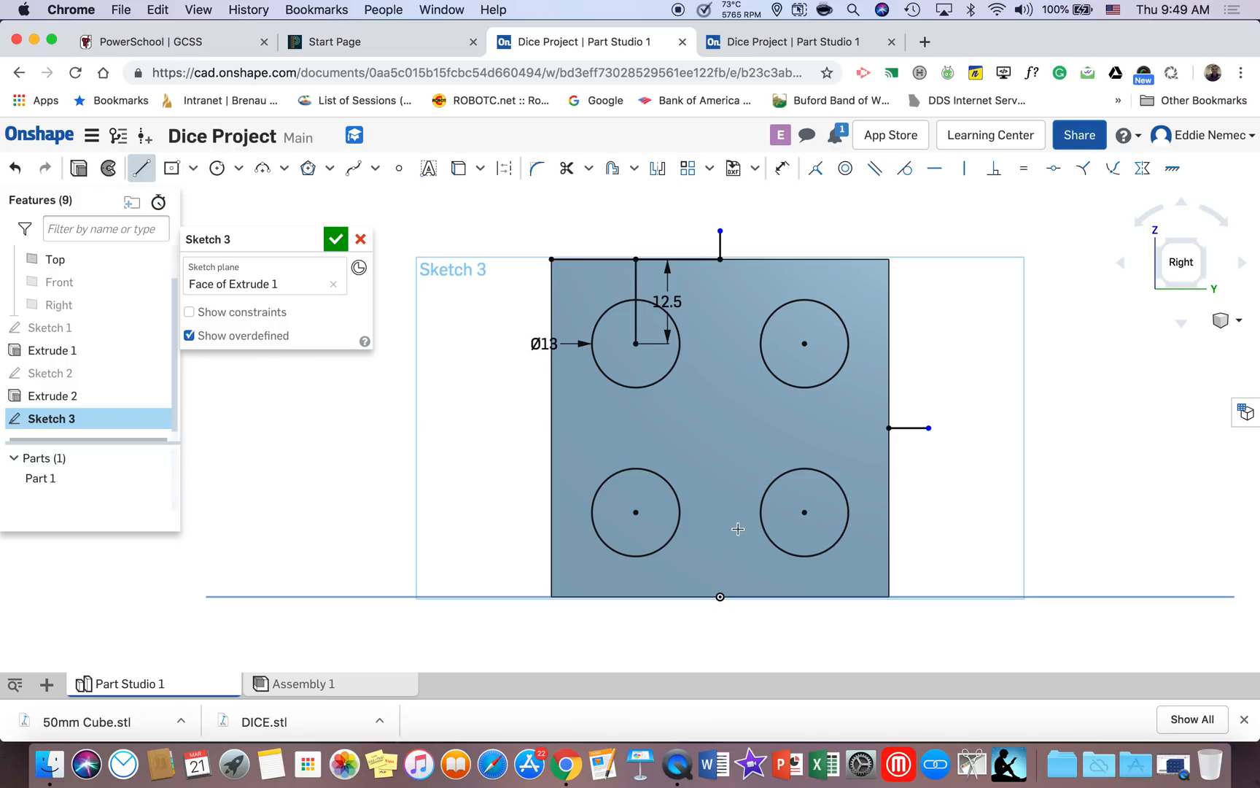
left_click(721, 259)
left_click(719, 260)
type("2")
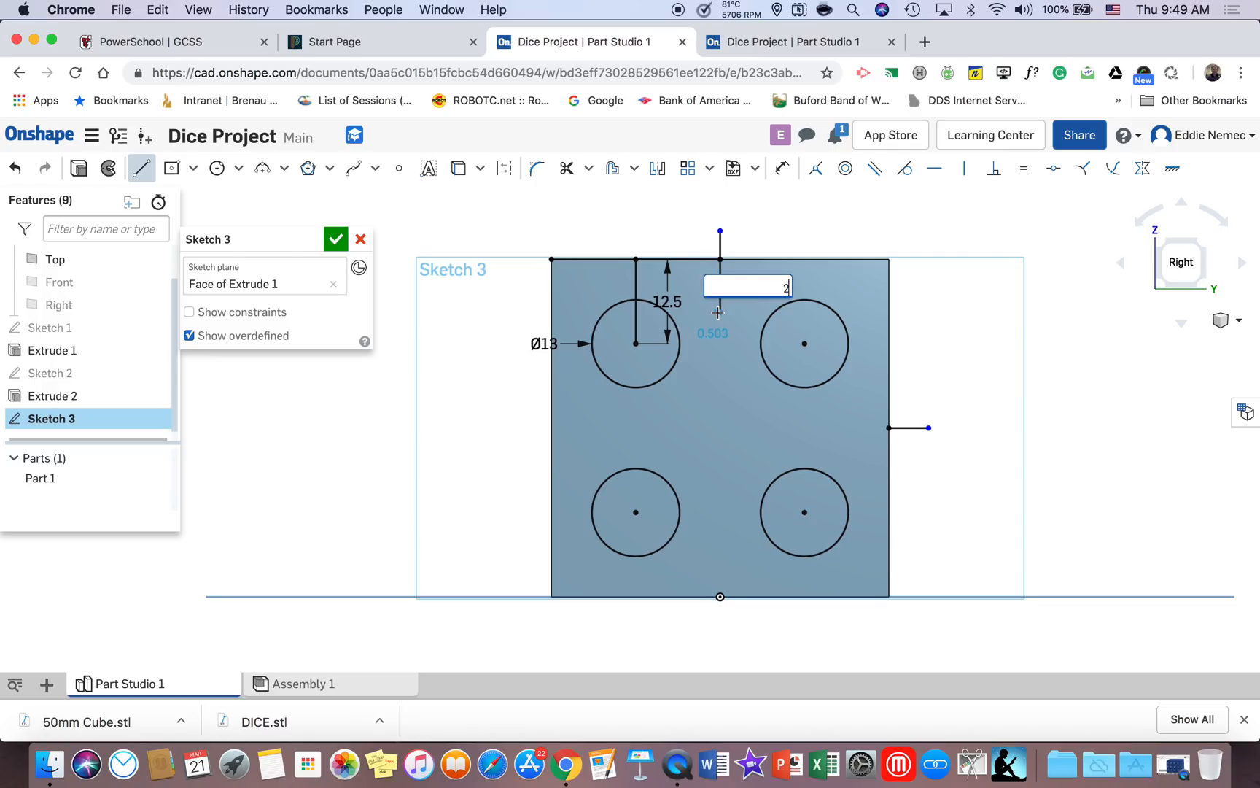
type("5")
key("Return")
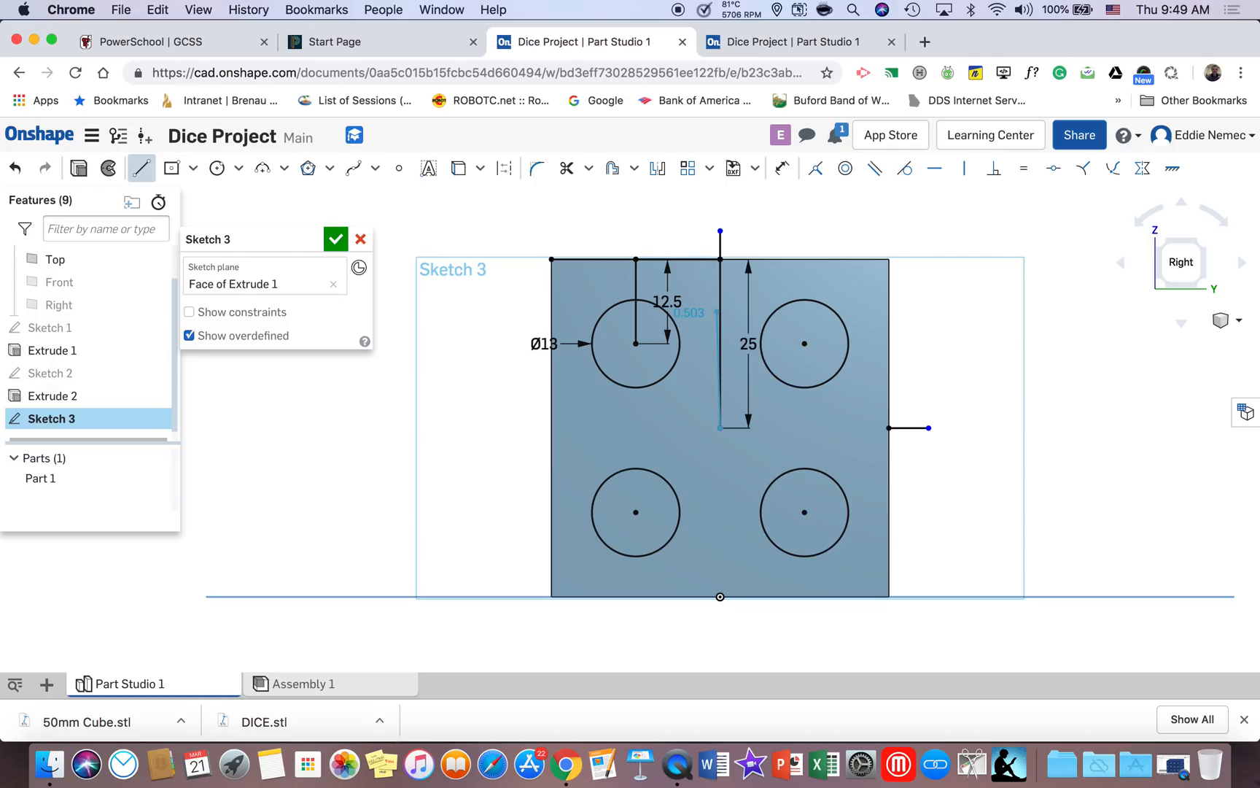
Draw a circle with a 13 mm diameter centered on the lower end of the 25 mm line
left_click(216, 168)
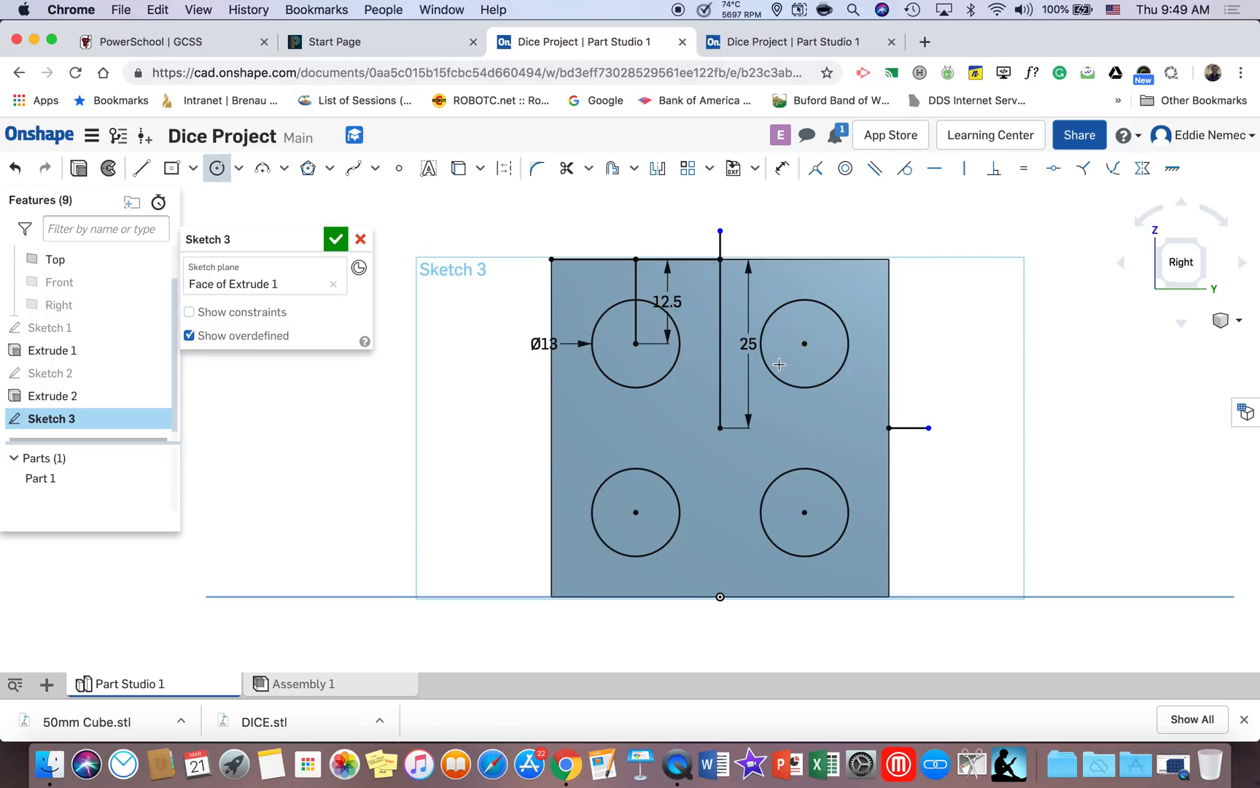
left_click(721, 428)
type("1")
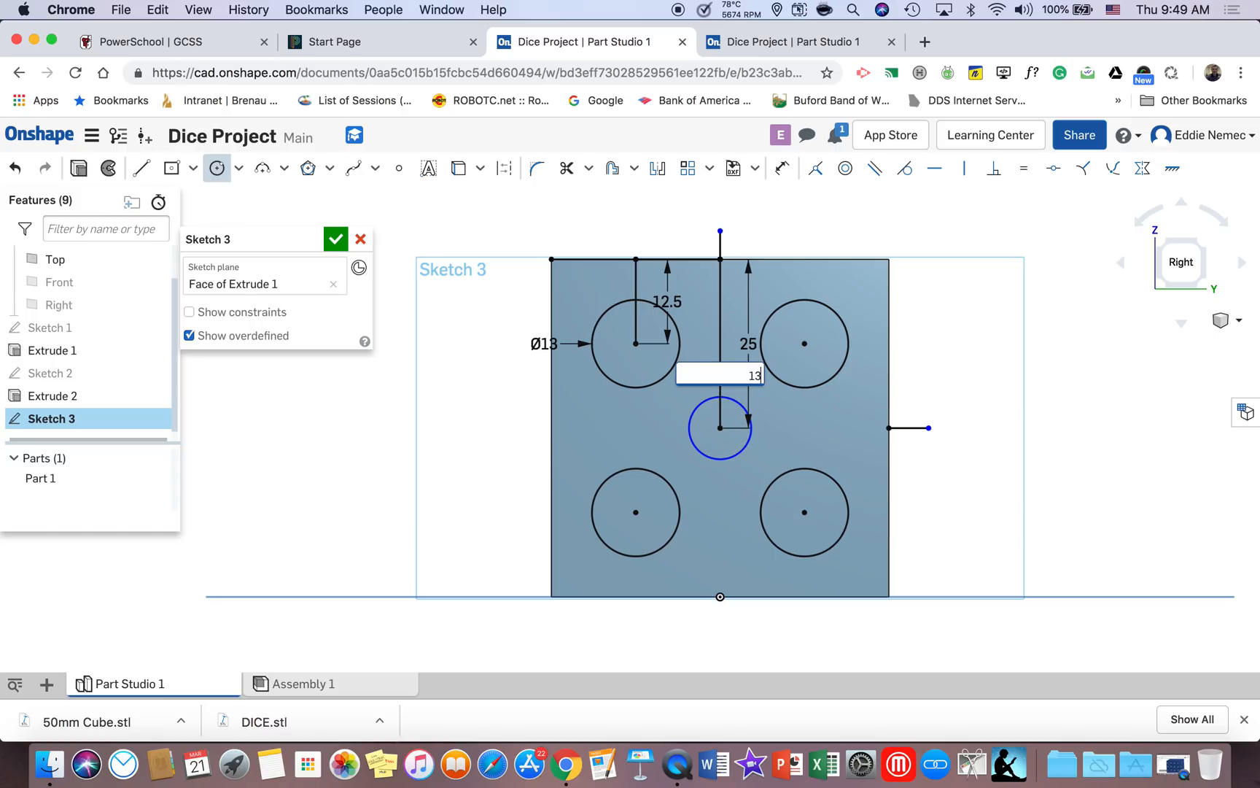
type("3")
key("Return")
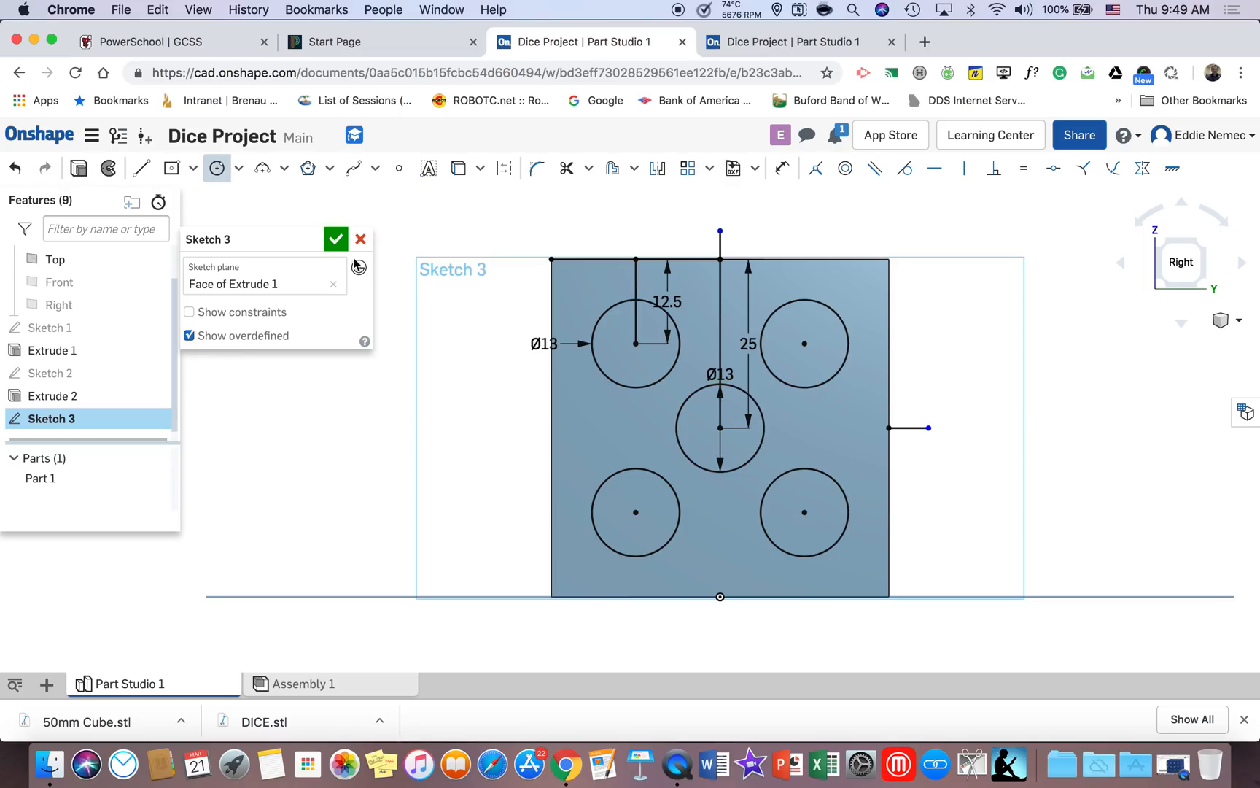
Extrude the five circles as a Remove cut with a blind depth of 3 mm
left_click(74, 167)
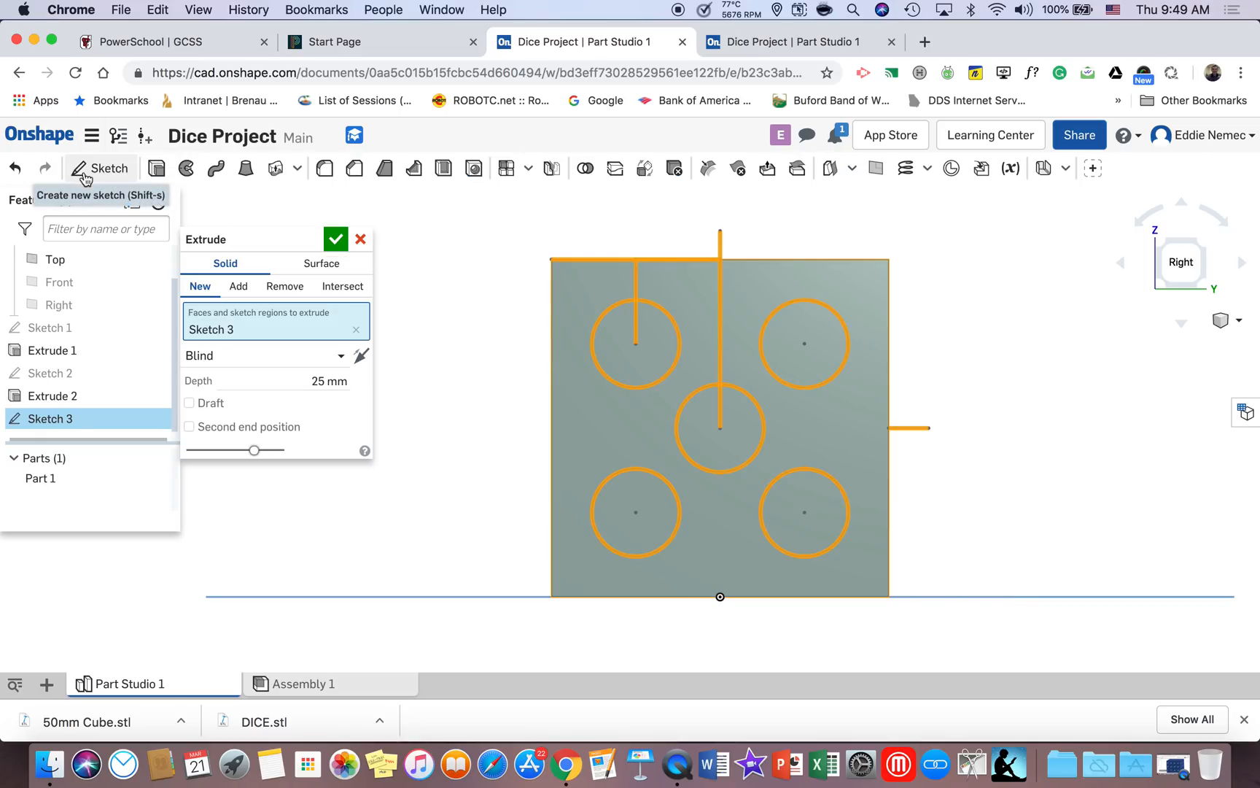
left_click(284, 286)
left_click(327, 379)
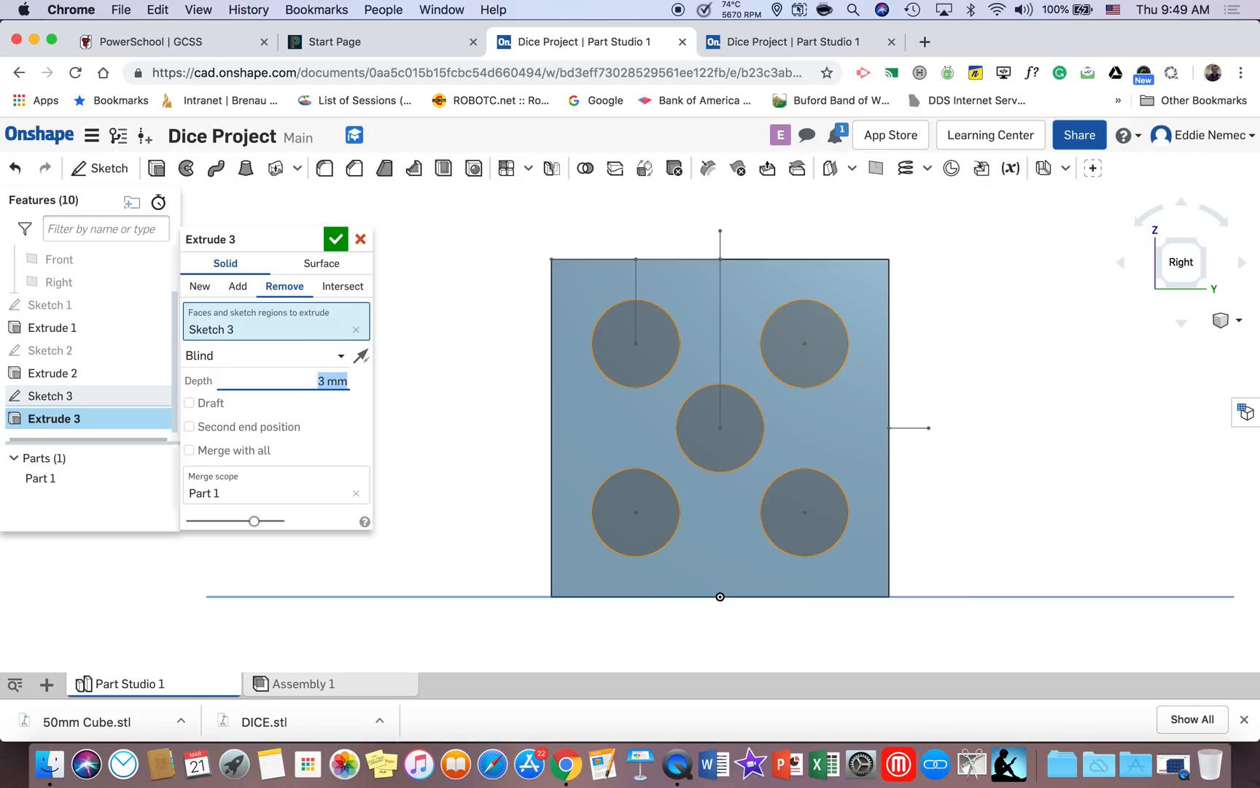
left_click(336, 238)
Check the three-pip face on the finished reference die, and start a new sketch on the cube's front face viewed straight on
right_click_drag(510, 352, 583, 367)
left_click(799, 44)
right_click_drag(827, 361, 917, 365)
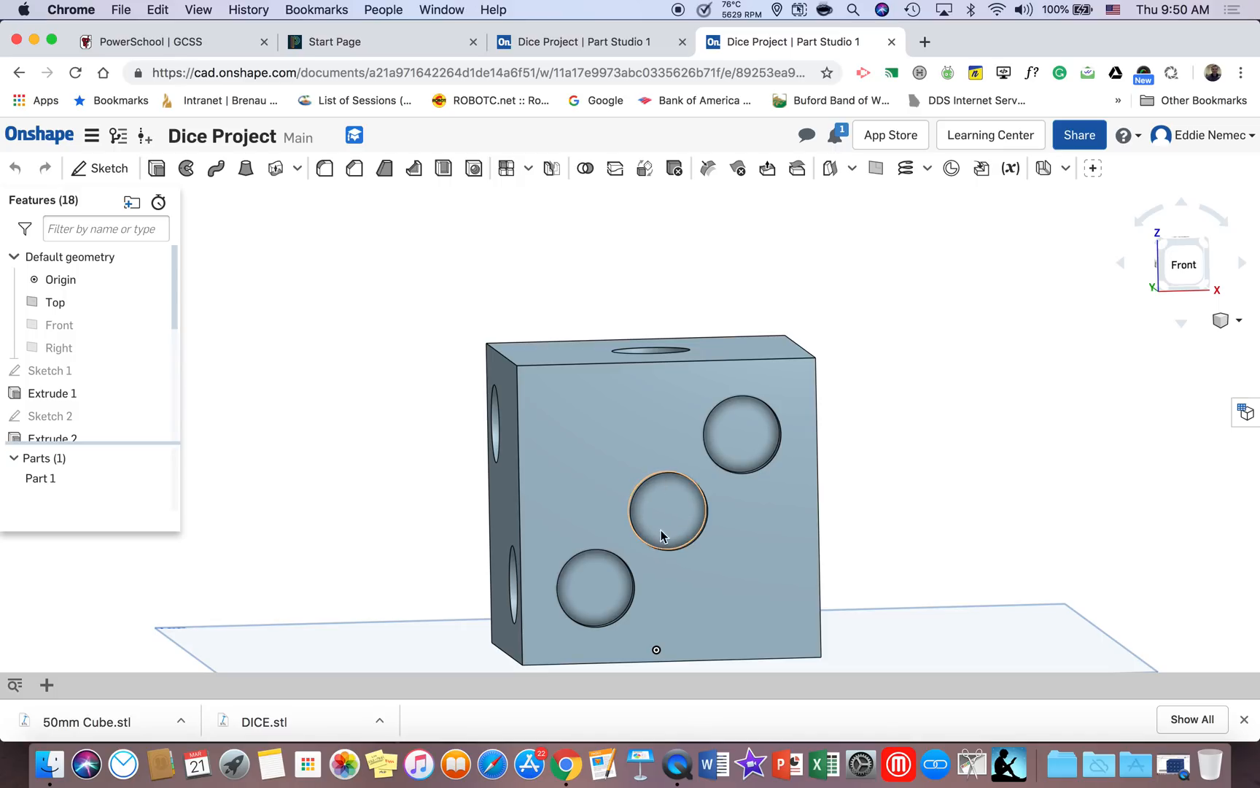
left_click(547, 37)
right_click_drag(604, 344, 730, 319)
left_click(1181, 263)
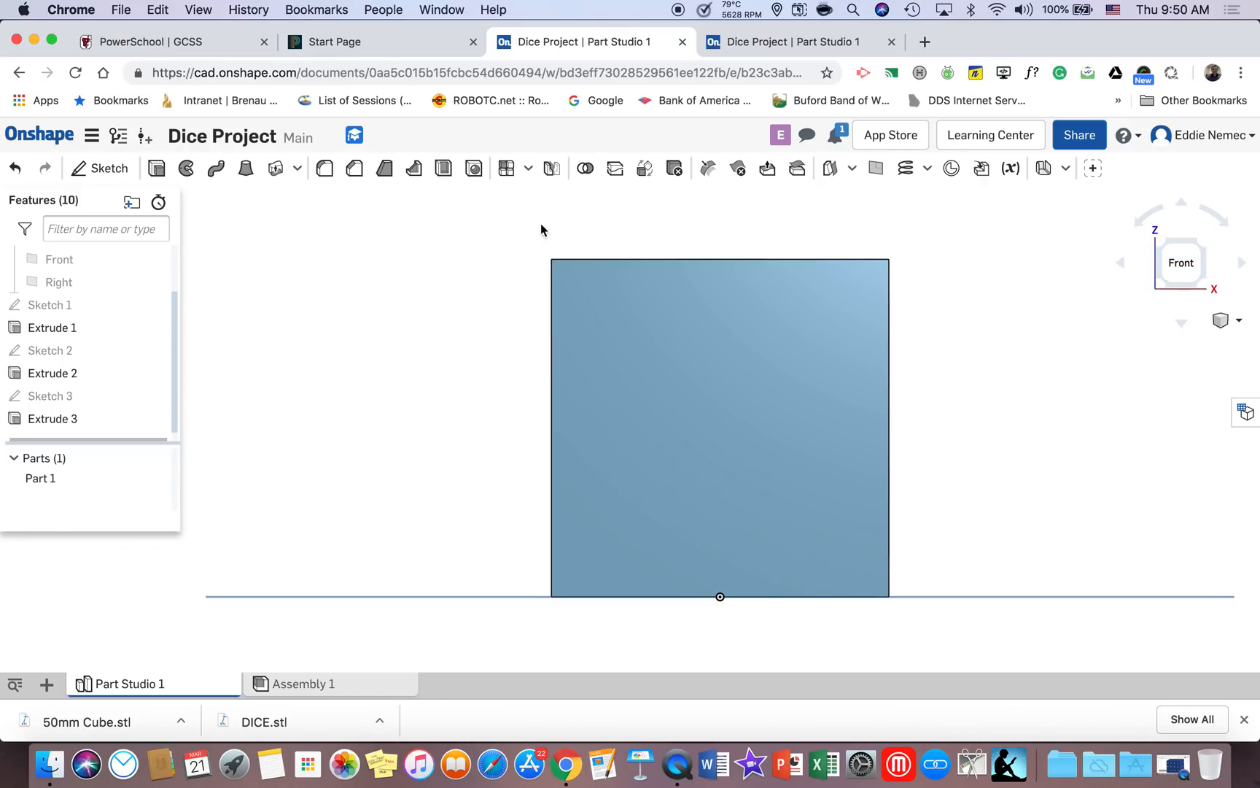
left_click(100, 169)
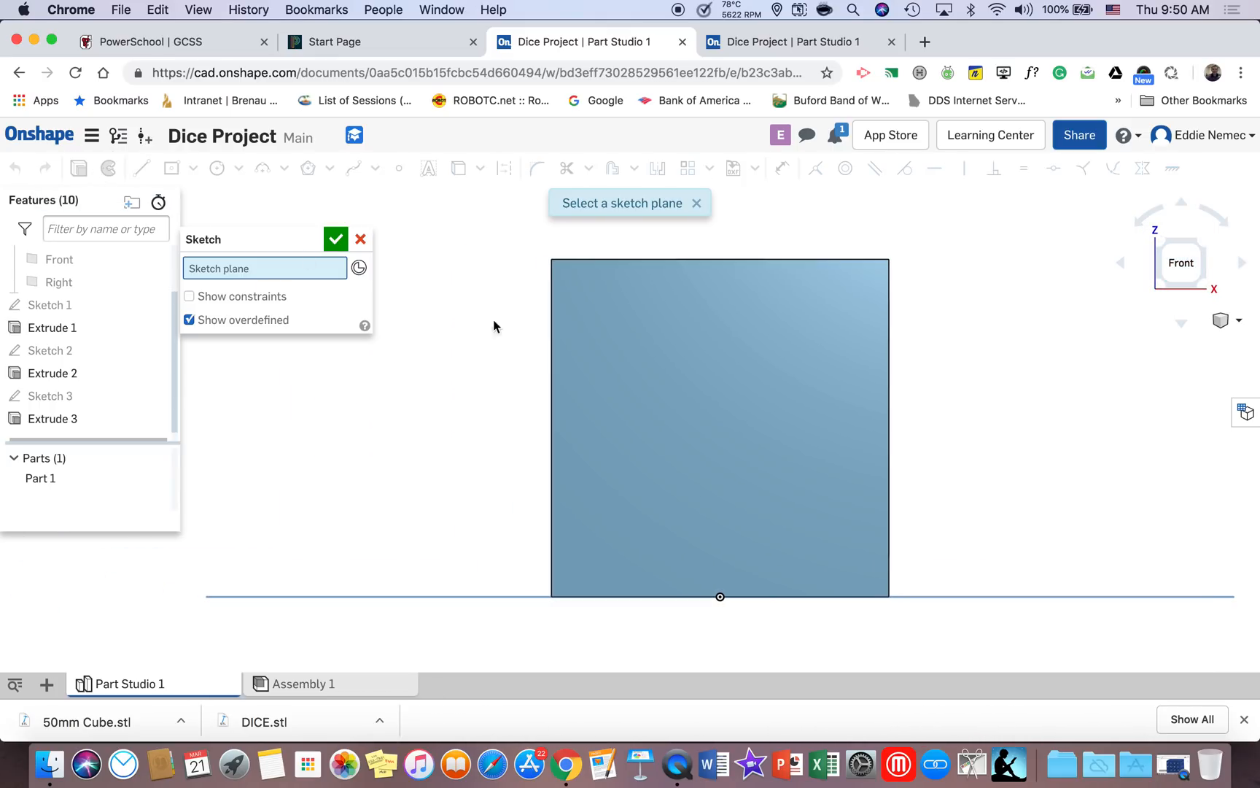
left_click(670, 370)
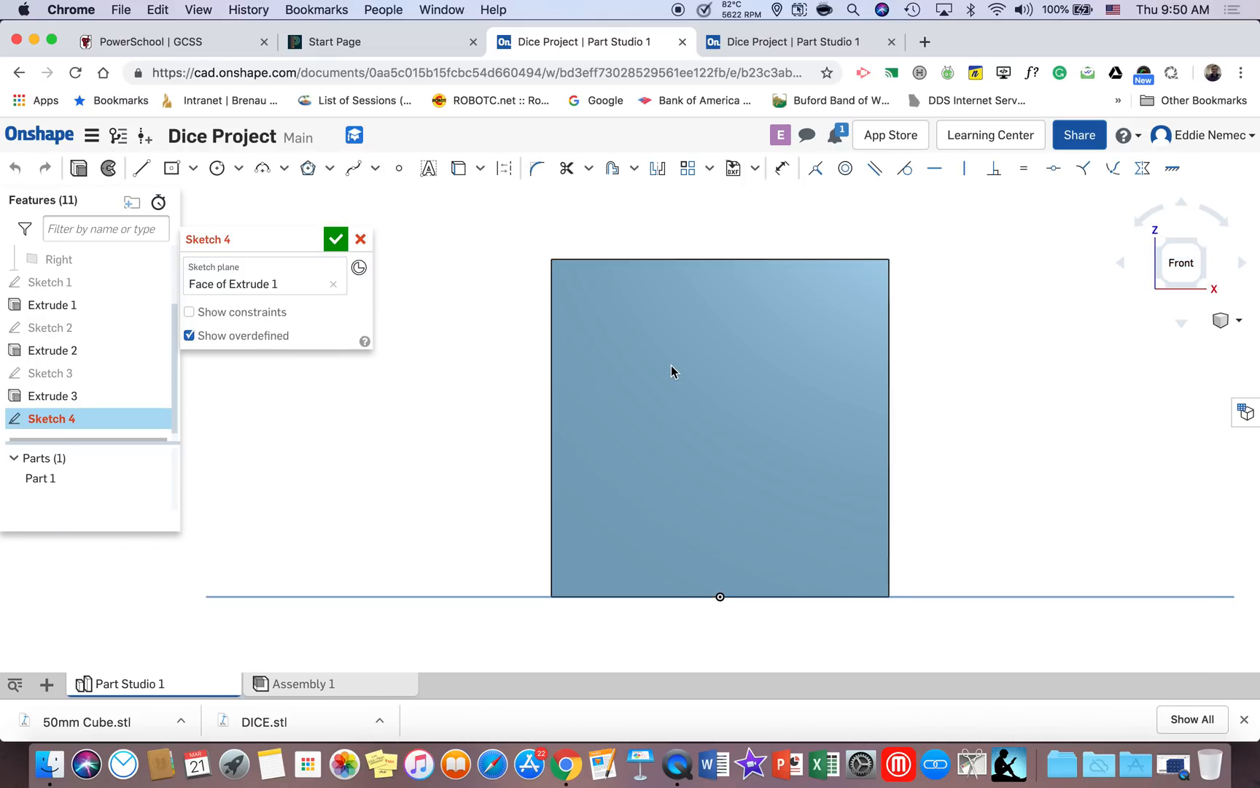
Draw a 12.5 mm line along the bottom edge from the face's lower-left corner, and a 12.5 mm vertical line up from its end
left_click(140, 168)
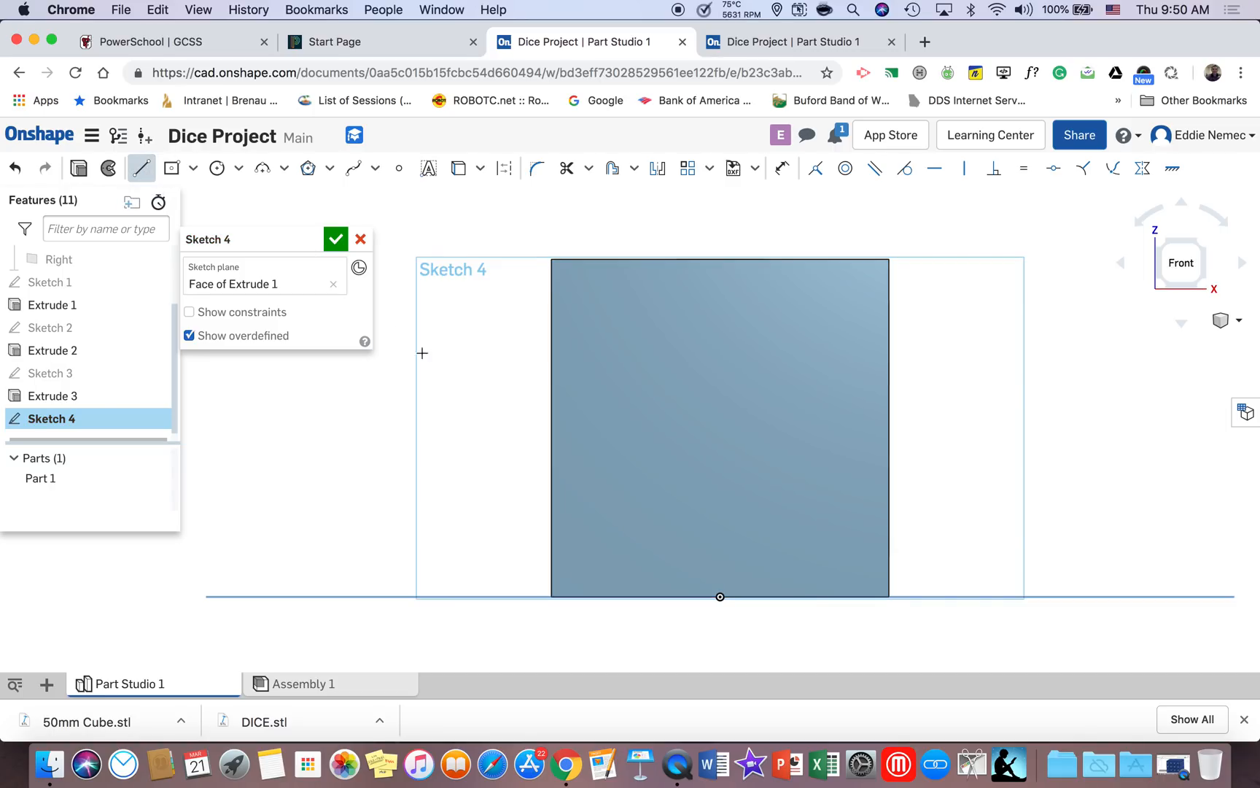
left_click(551, 597)
left_click(609, 596)
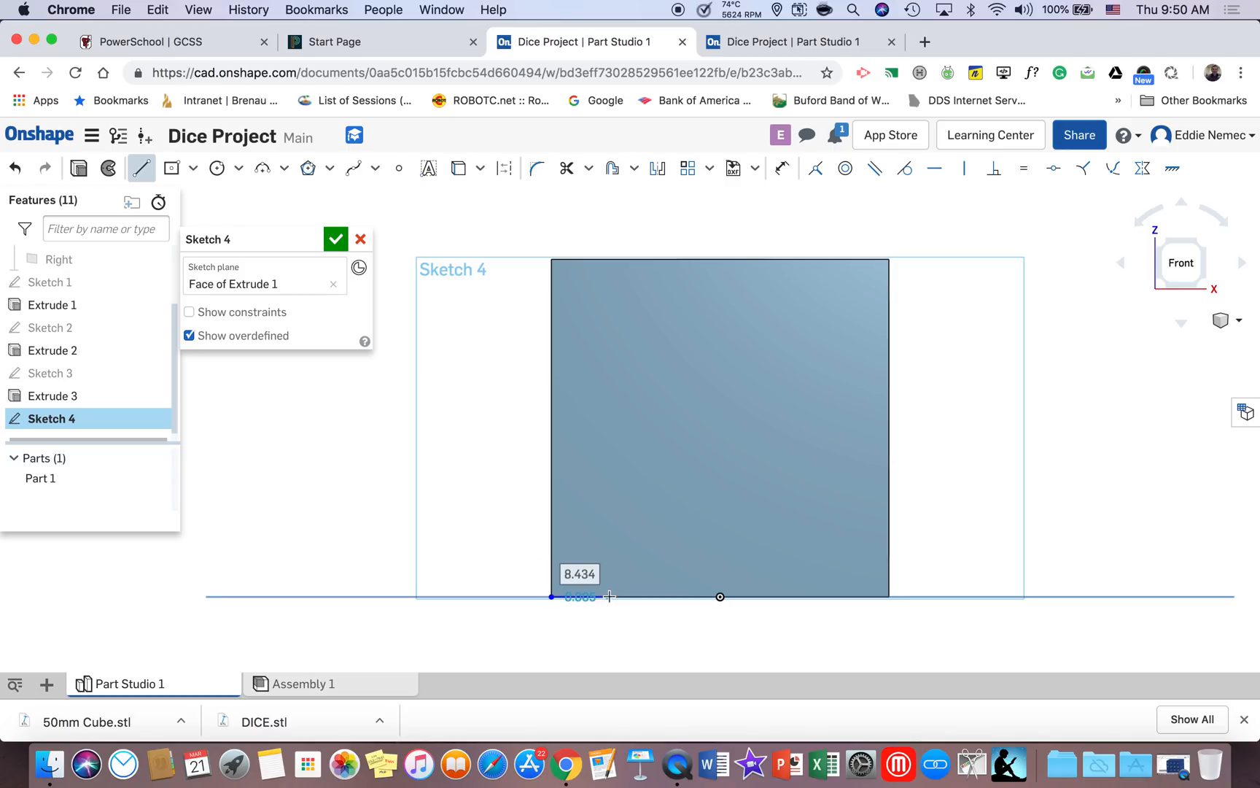
type("12.5")
key("Return")
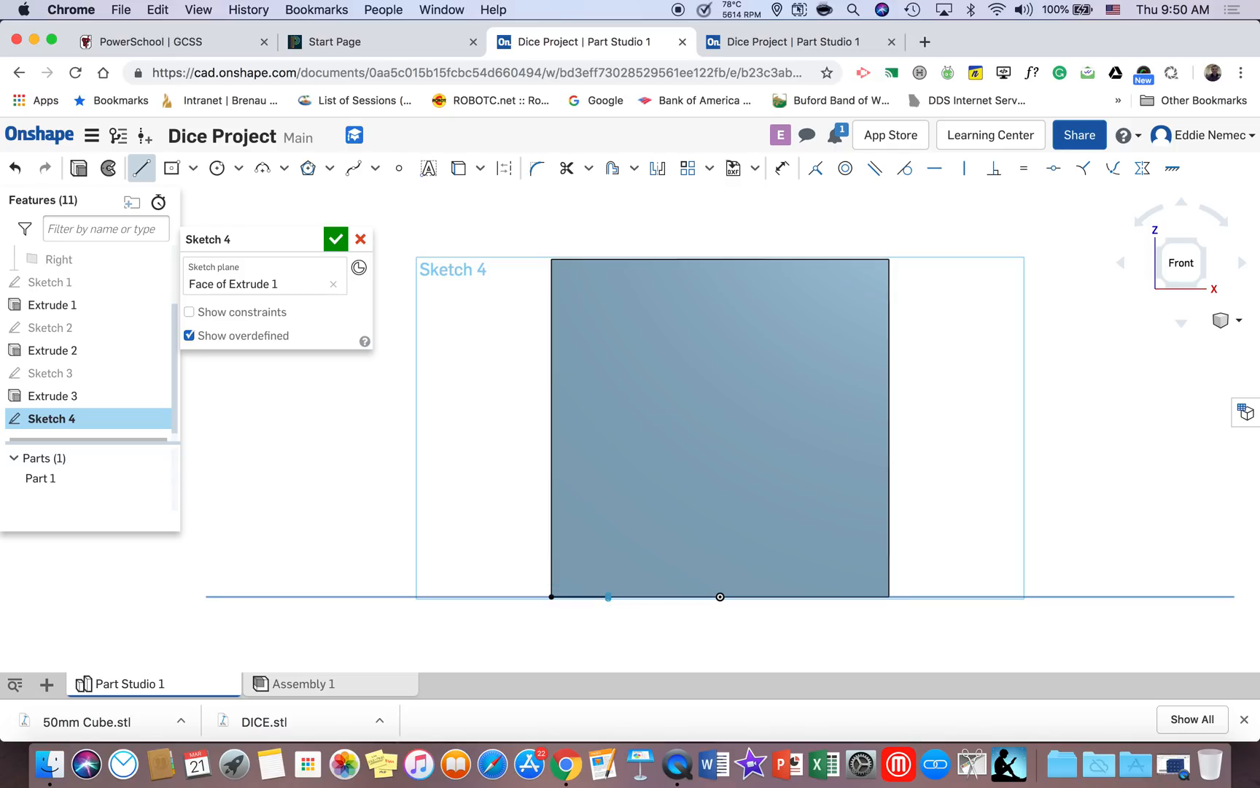
left_click(712, 596)
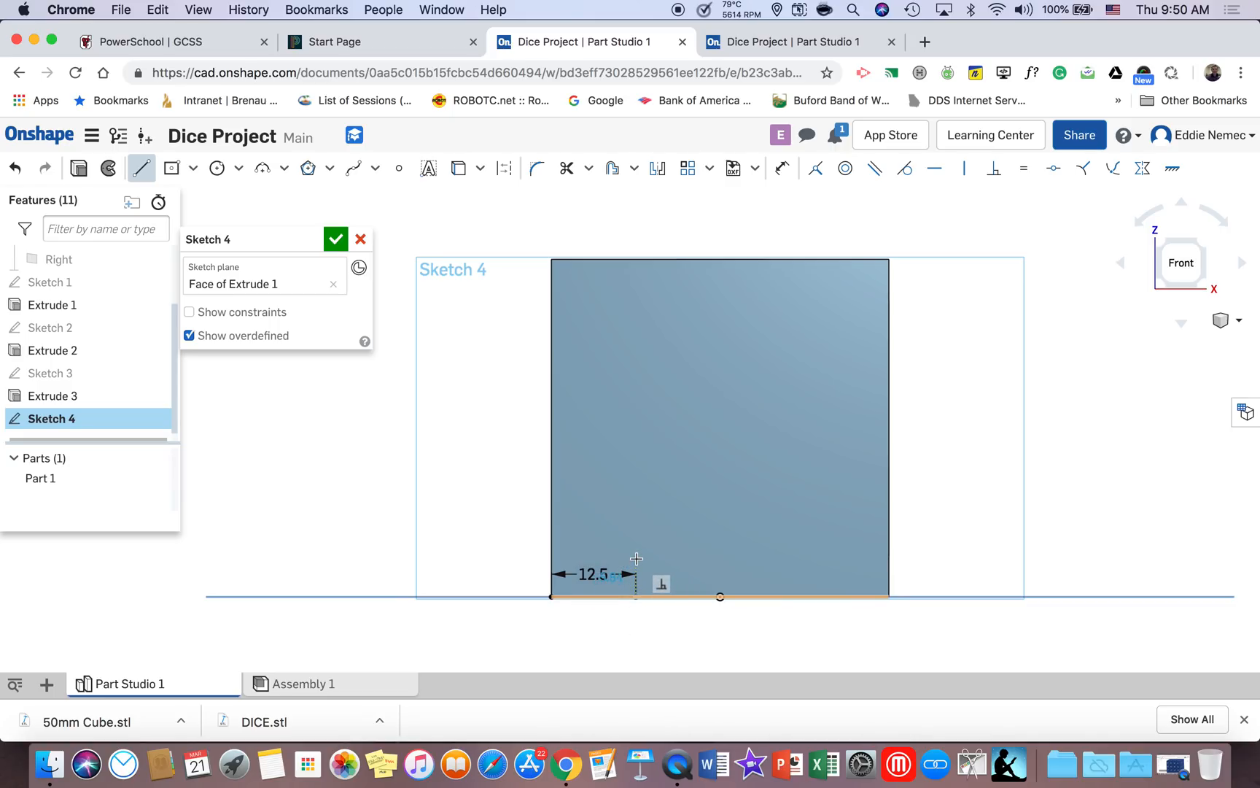
type("12.5")
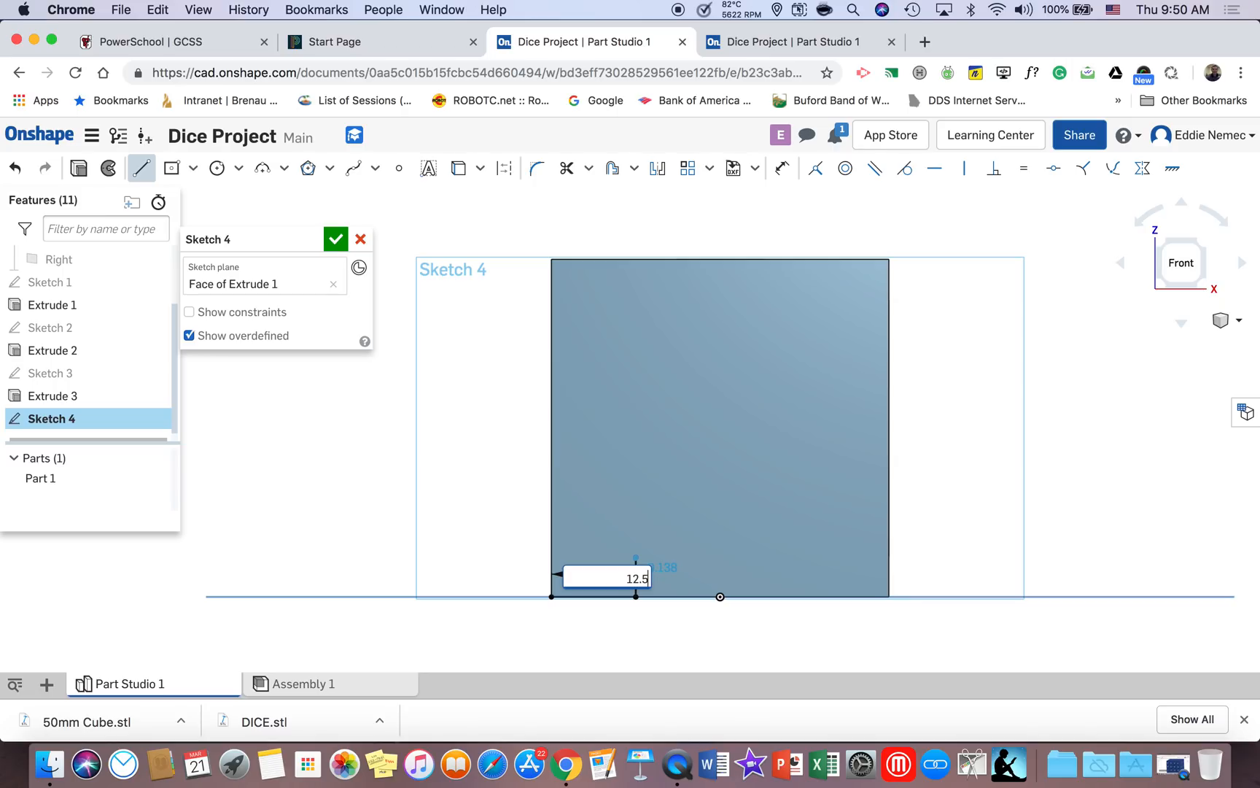
key("Return")
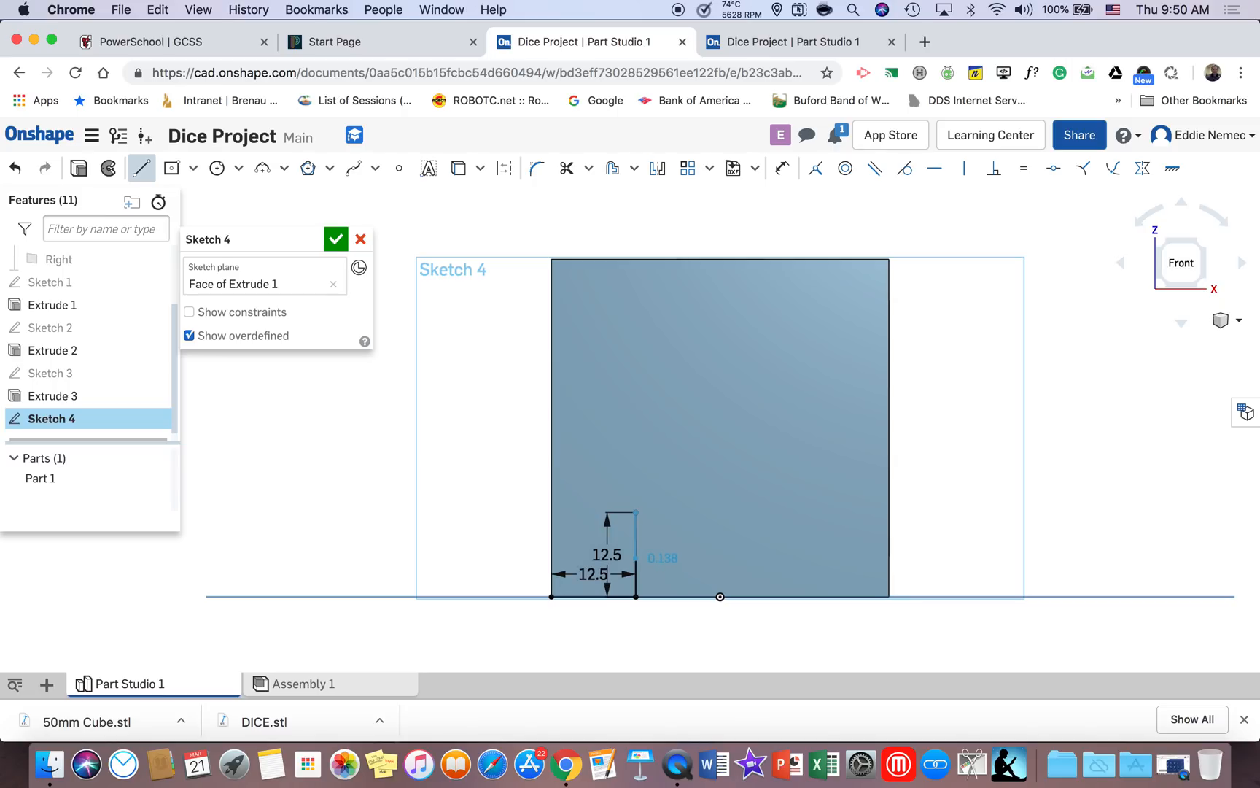
Draw a circle with a 13 mm diameter centered on the upper end of the 12.5 mm vertical line
left_click(215, 168)
left_click(637, 513)
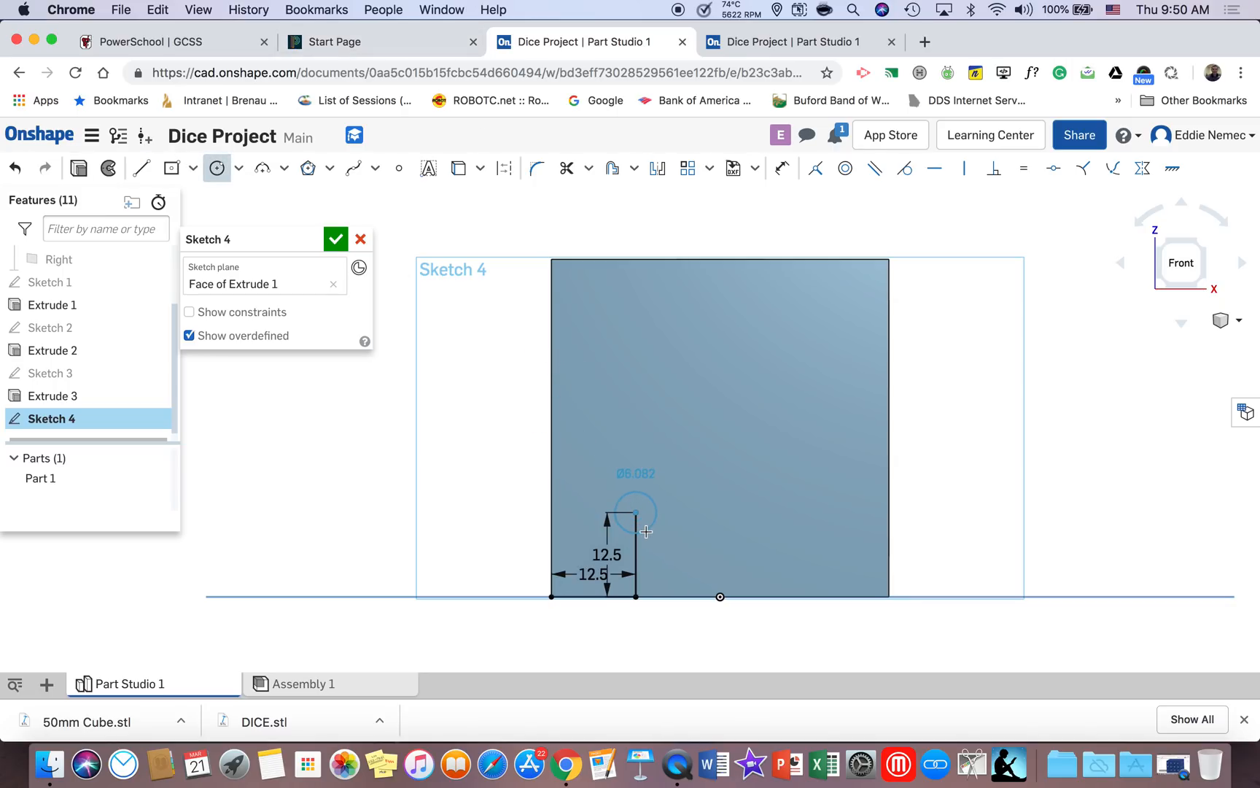
left_click(656, 539)
type("13")
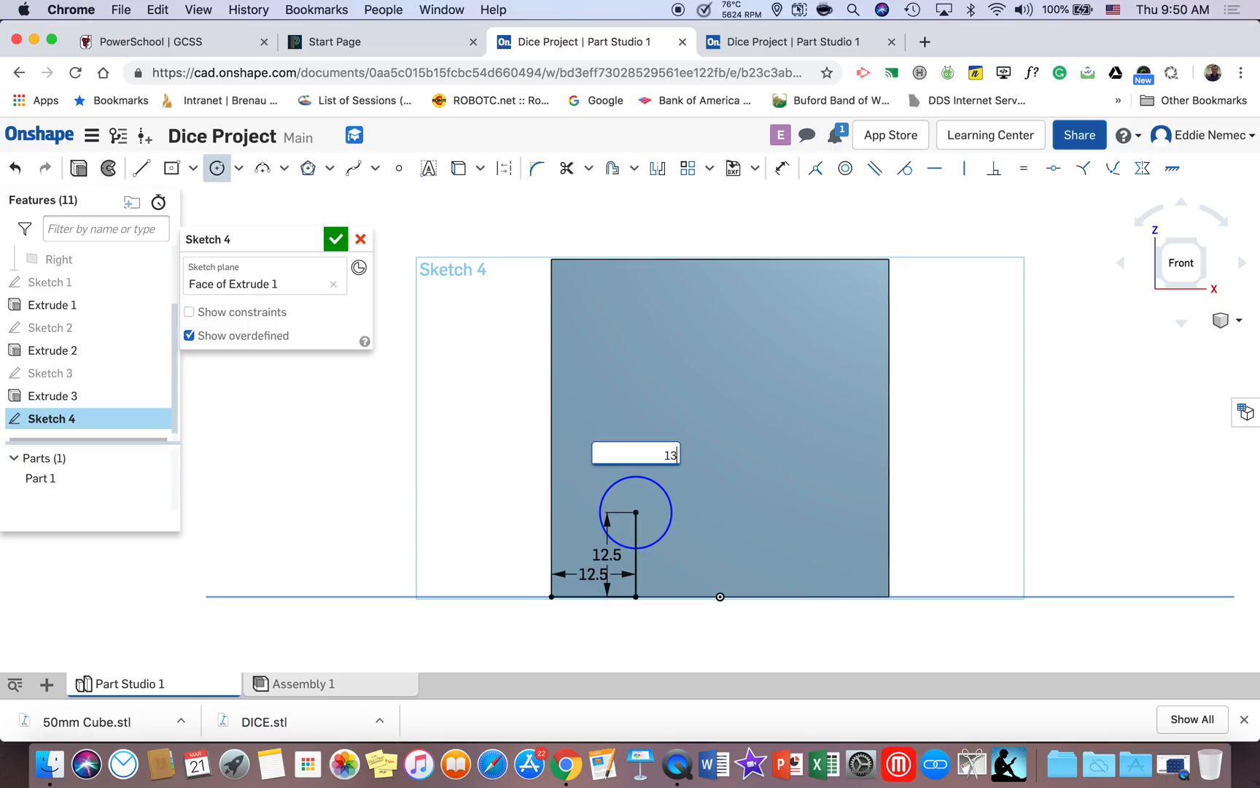
key("Return")
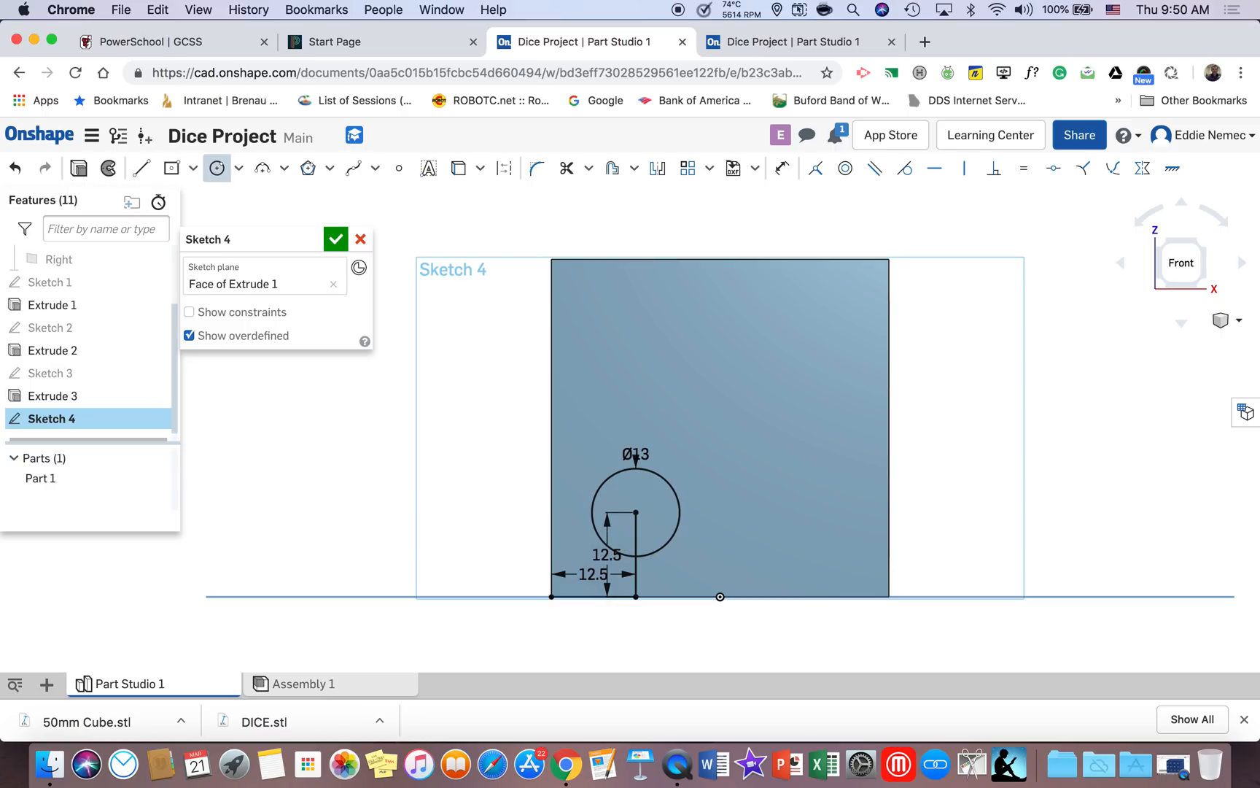
Draw a 25 mm vertical line up from the origin at the midpoint of the front face's bottom edge
left_click(138, 172)
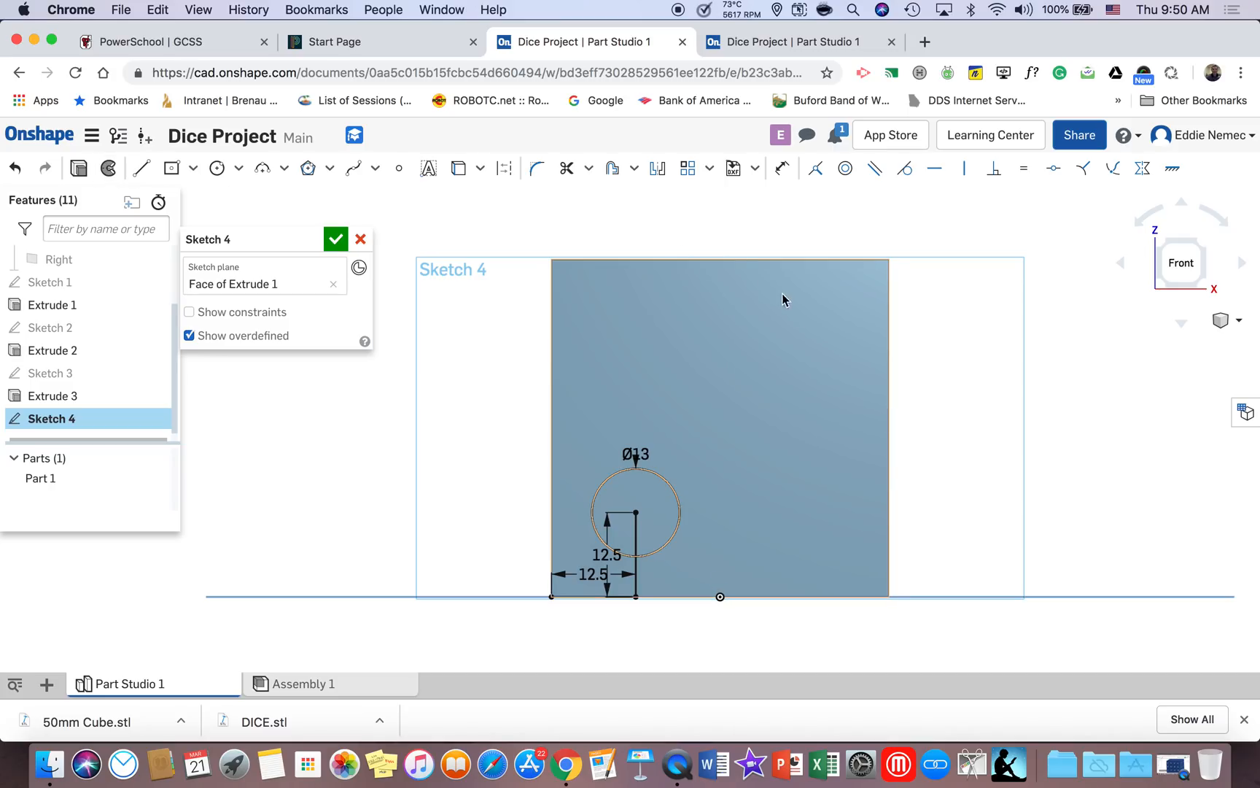
left_click(145, 168)
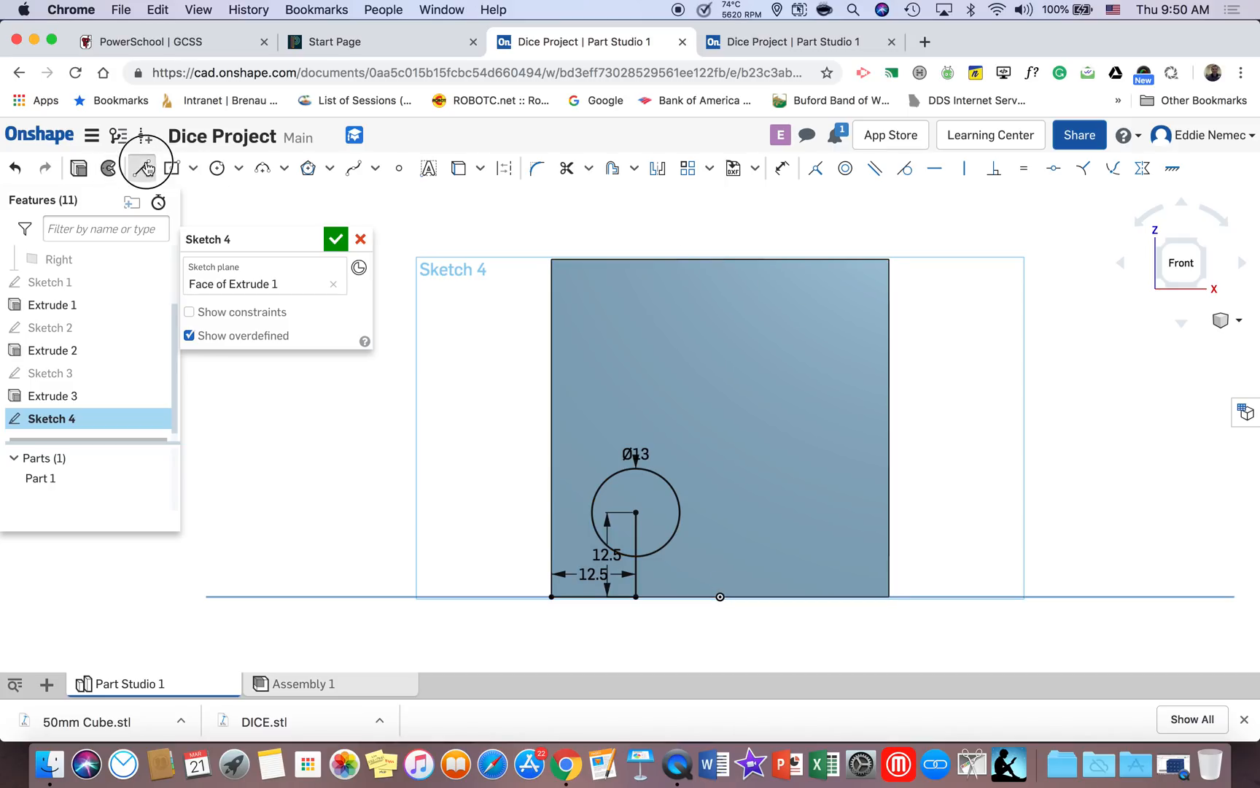
left_click(721, 597)
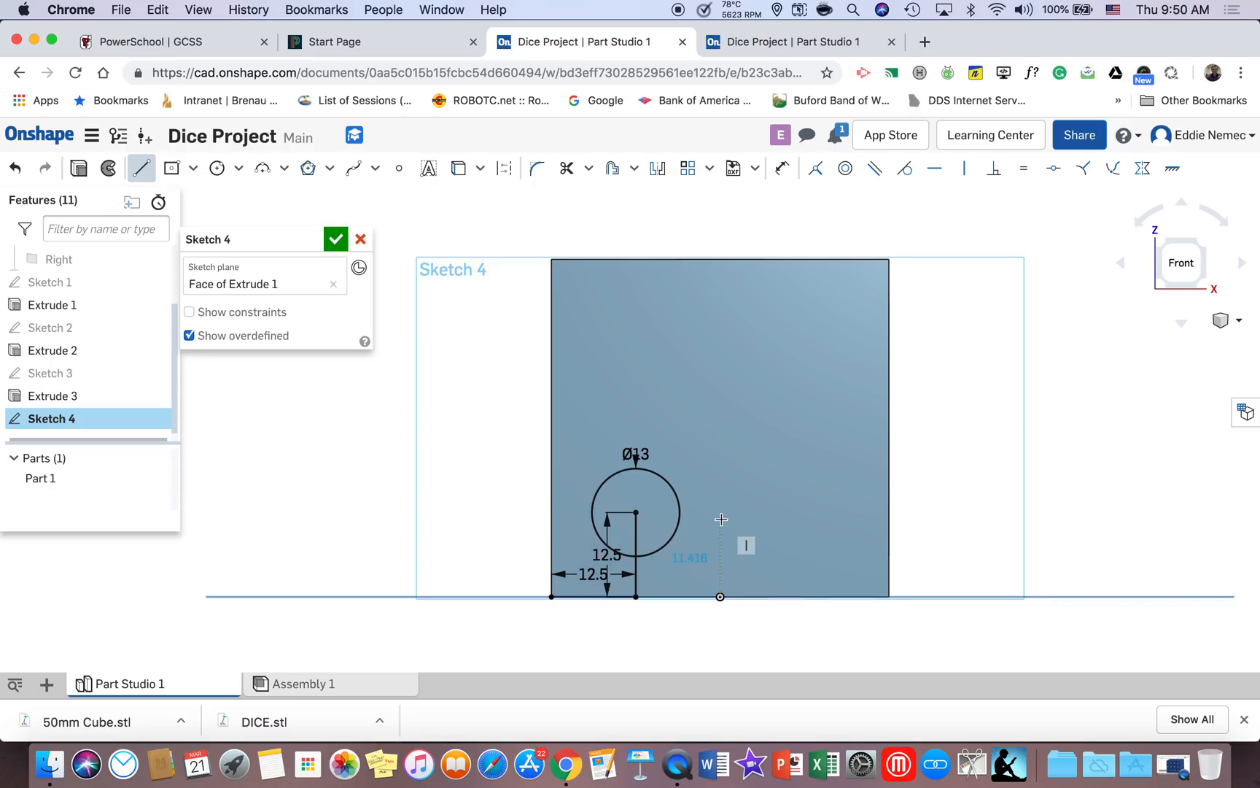
left_click(721, 519)
type("12.")
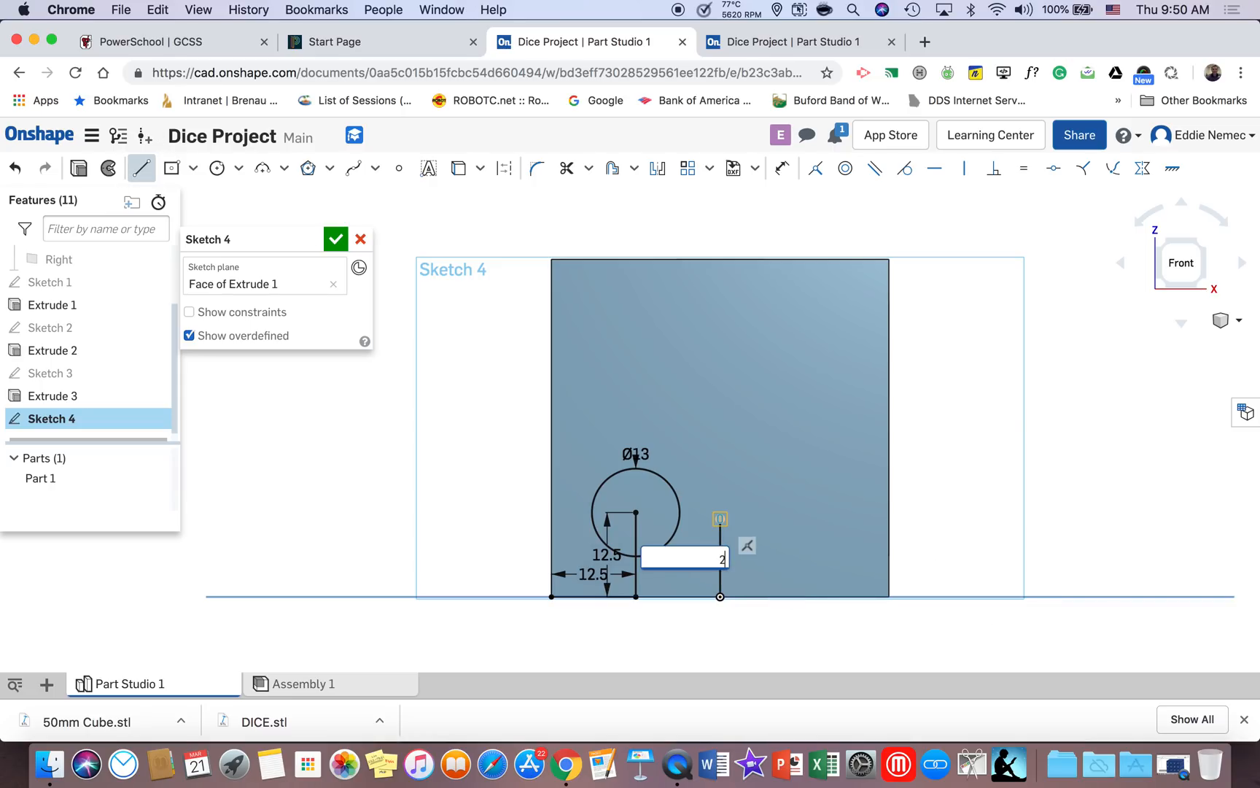
type("5")
key("Return")
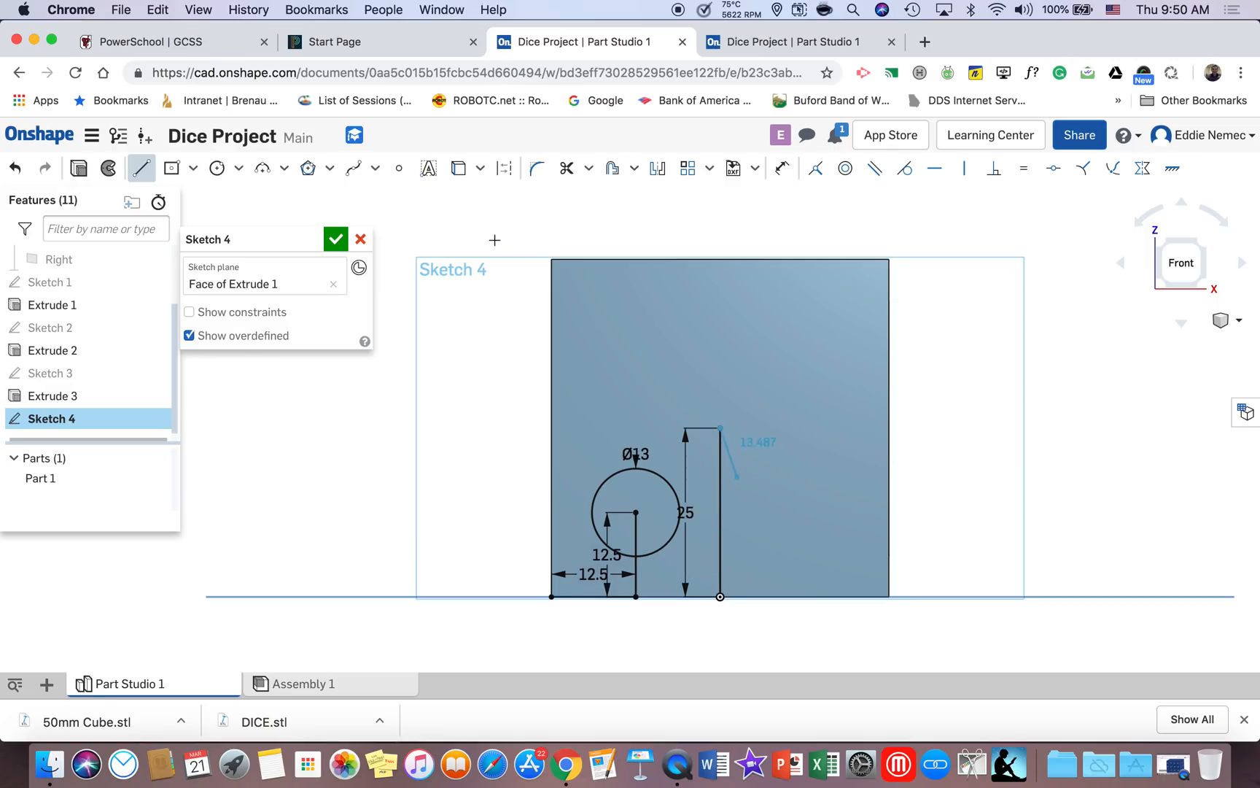
Draw a circle with a 13 mm diameter centered on the upper end of the 25 mm line
left_click(216, 168)
left_click(720, 427)
type("13")
key("Return")
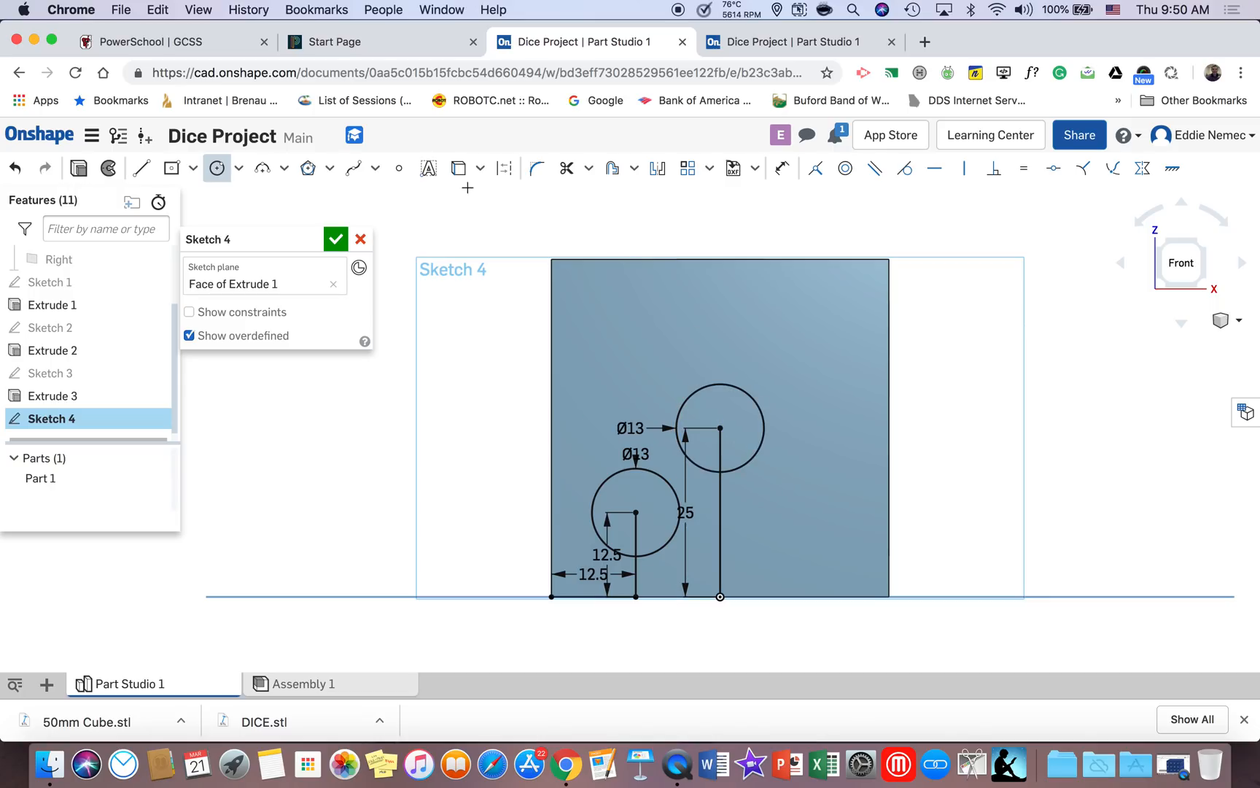
Draw a 12.5 mm line along the top edge from the front face's upper-right corner, and a 12.5 mm vertical line down from its end
left_click(141, 168)
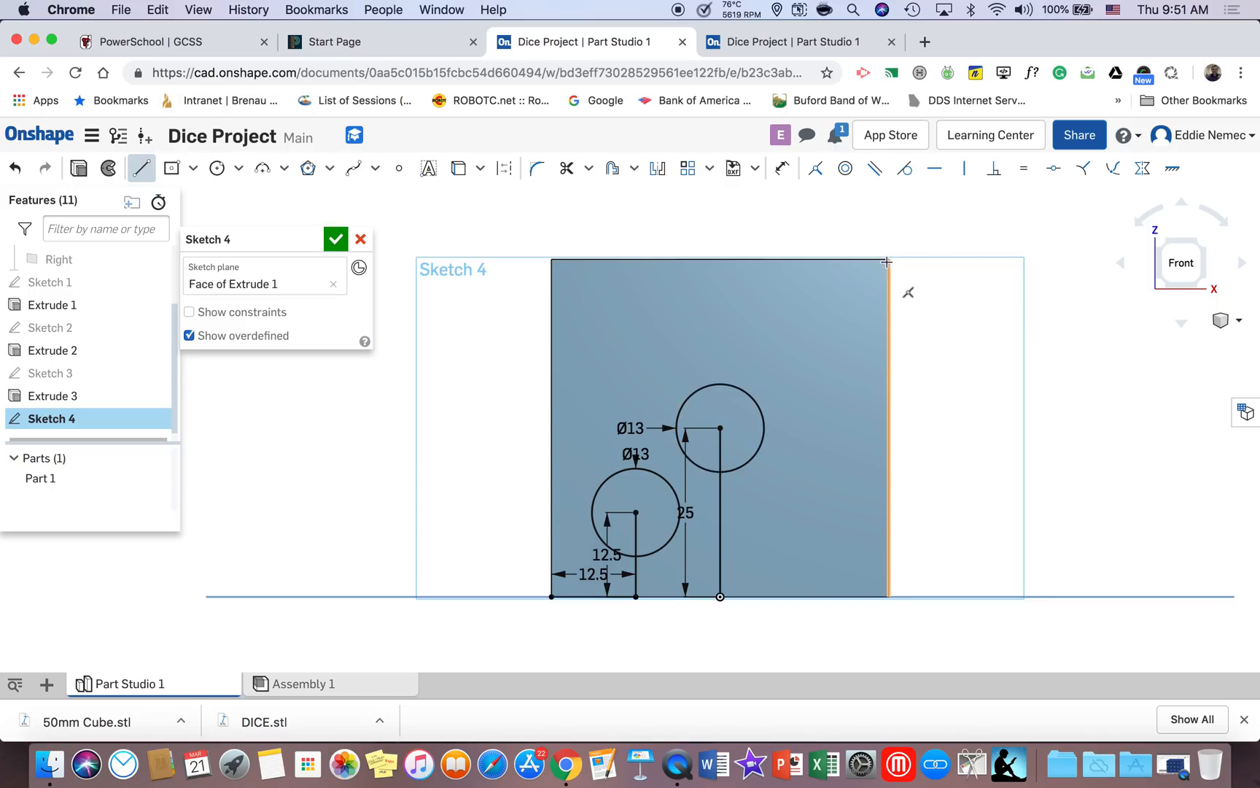
left_click(825, 259)
type("12.5")
key("Return")
left_click(804, 315)
type("12.")
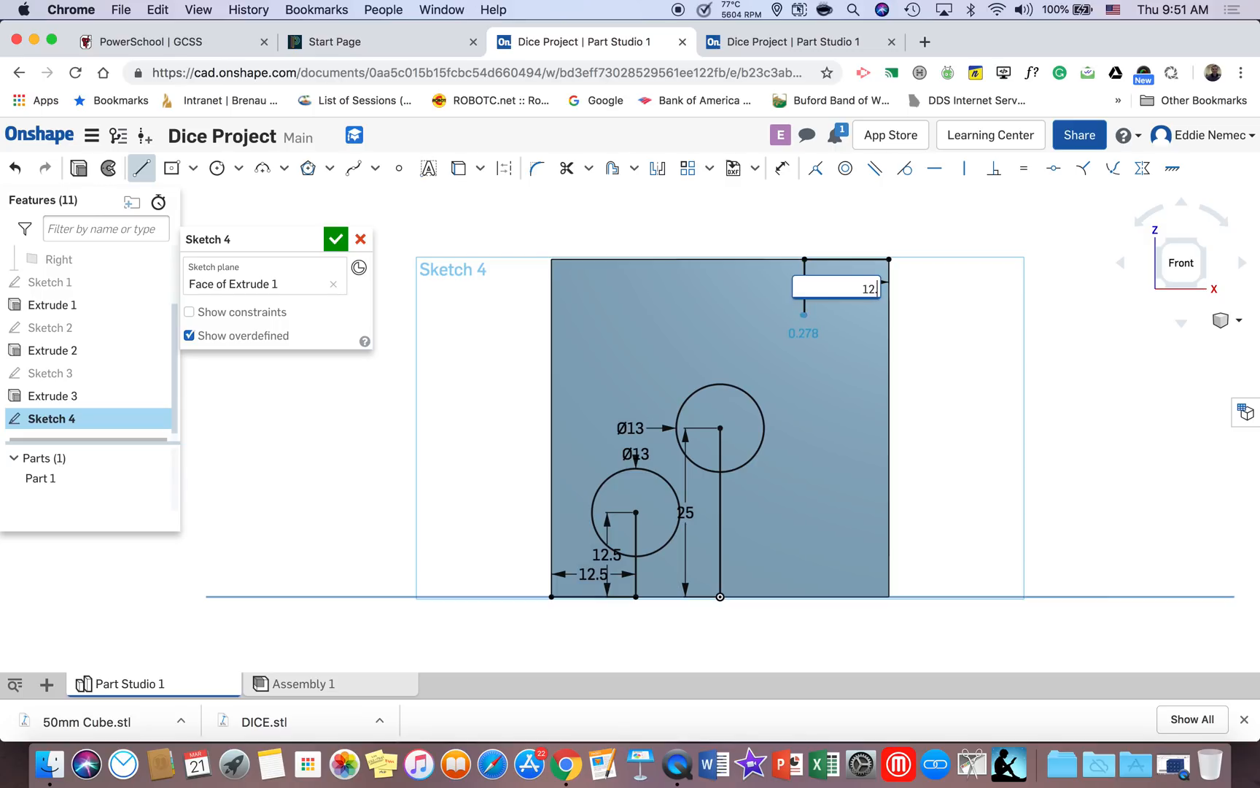
type("5")
key("Return")
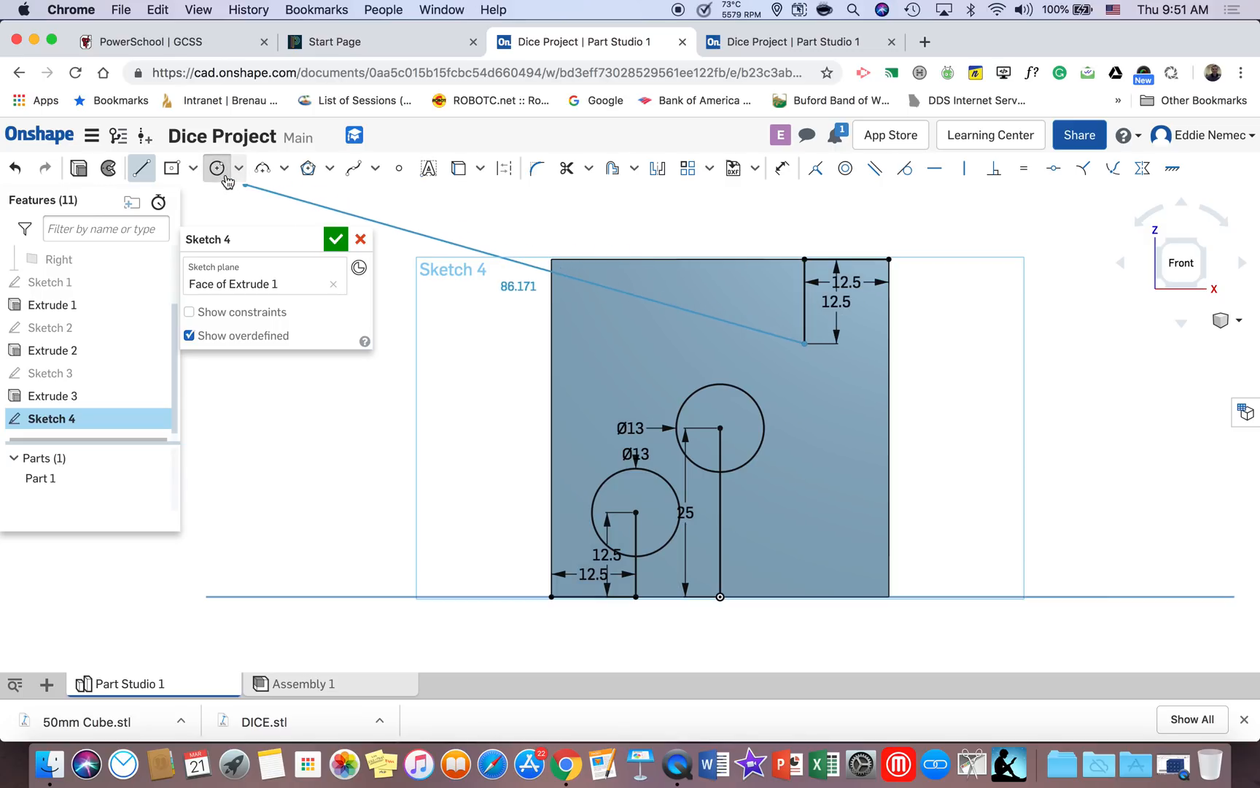
Draw a circle with a 13 mm diameter centered on the lower end of the new 12.5 mm vertical line
left_click(226, 177)
left_click(803, 344)
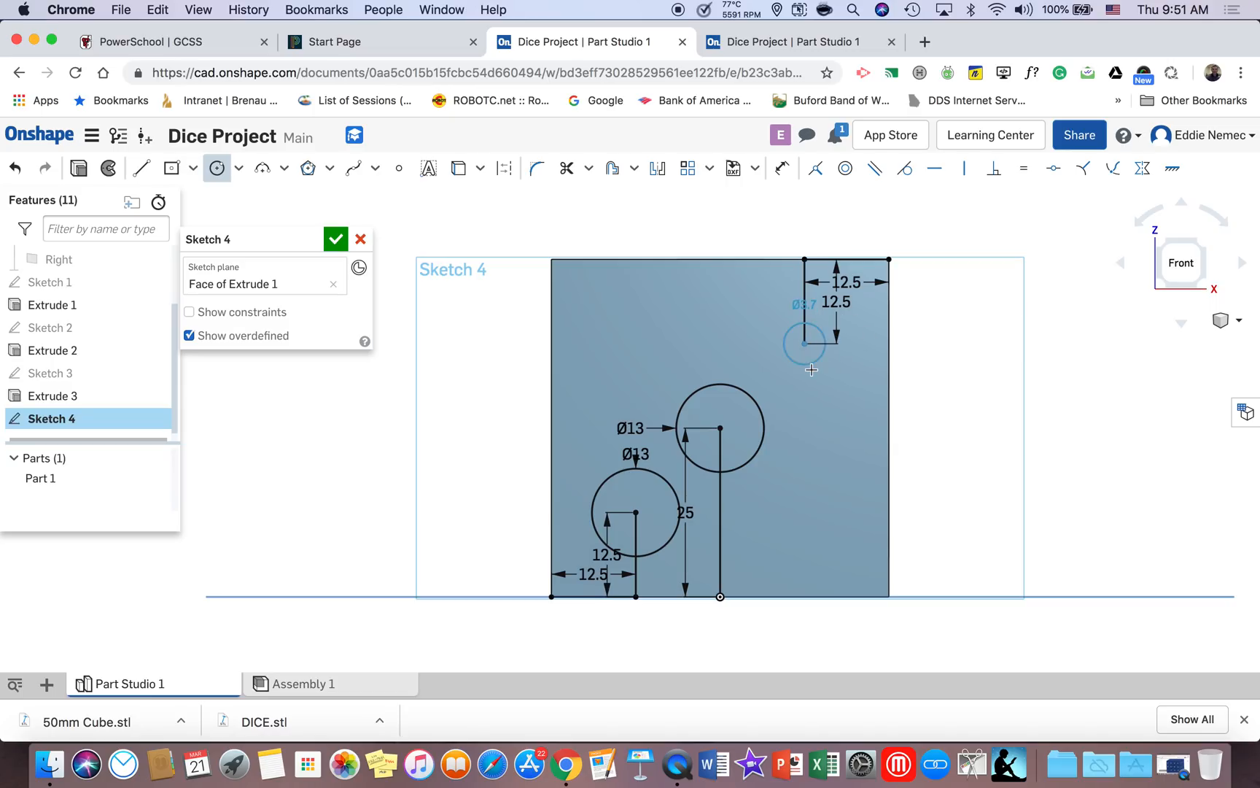
type("13")
key("Return")
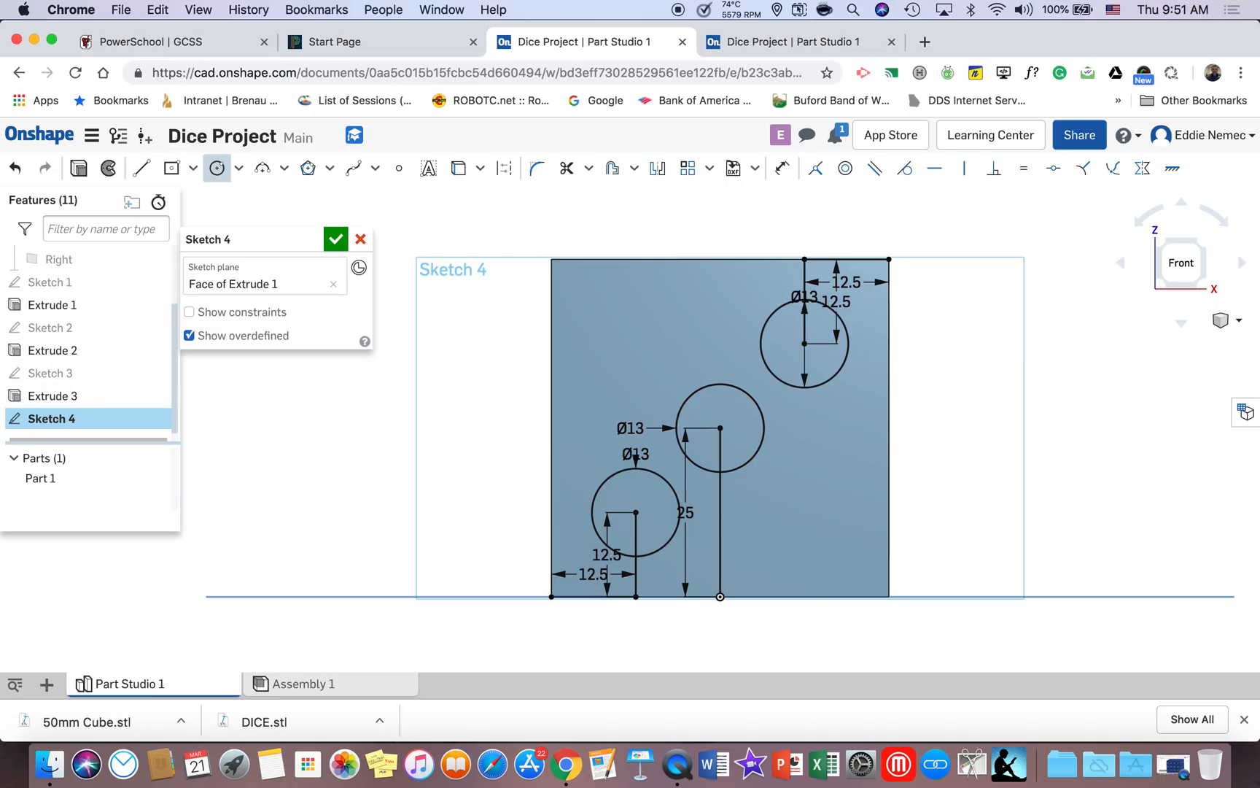
Extrude the three front-face circles as a 3 mm deep blind removal from the die
left_click(79, 167)
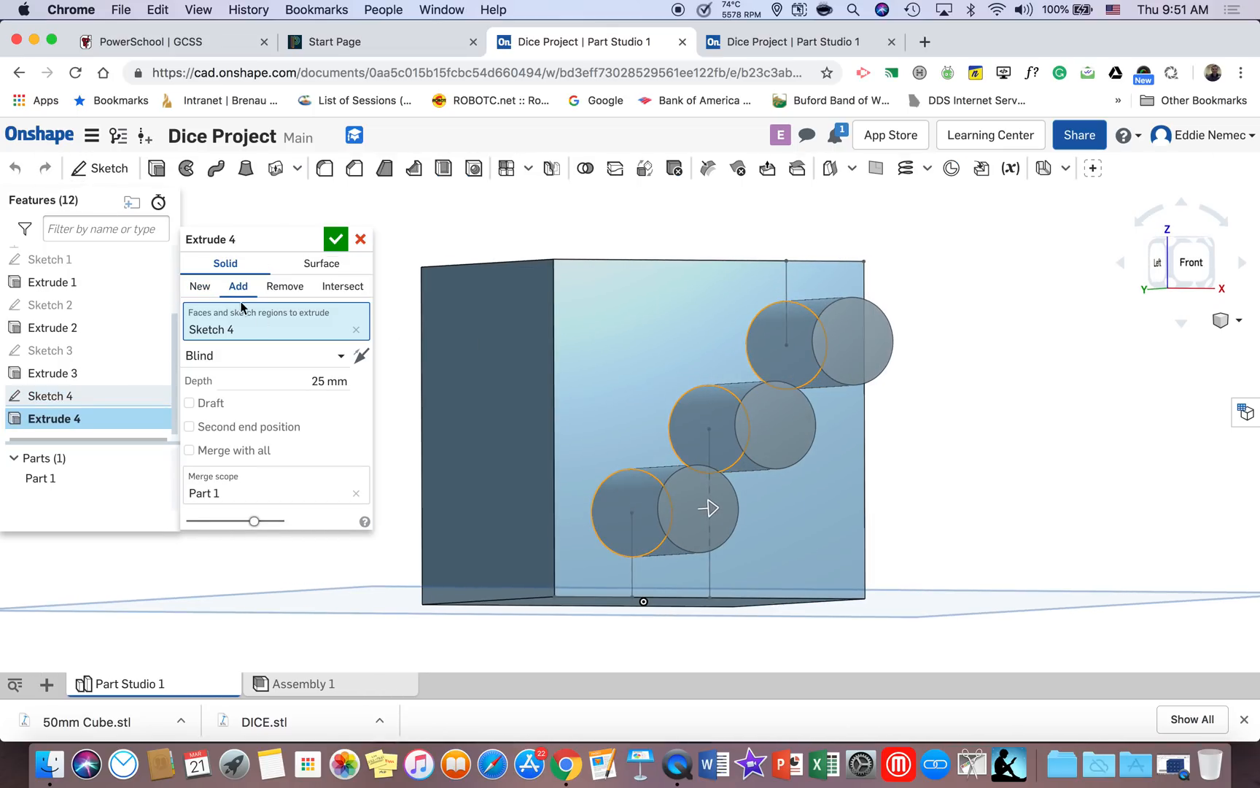
left_click(283, 286)
double_click(337, 381)
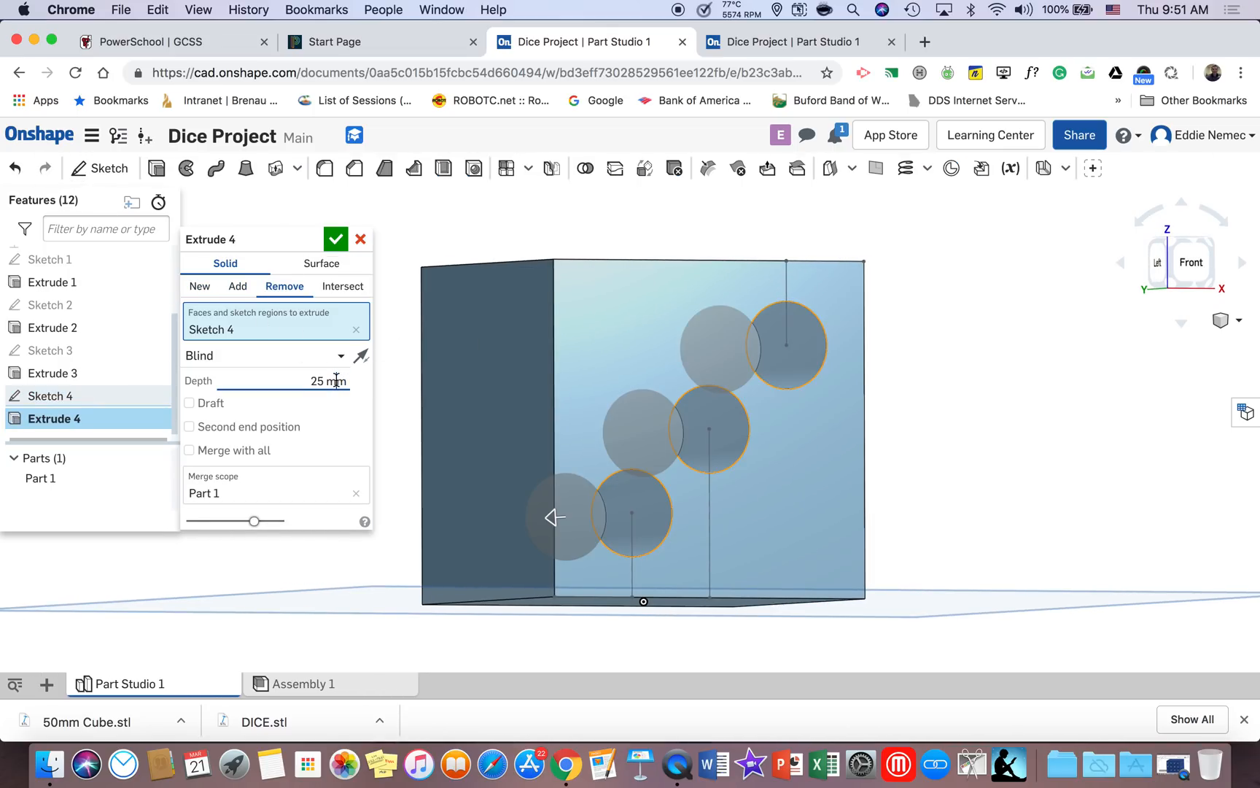
triple_click(336, 381)
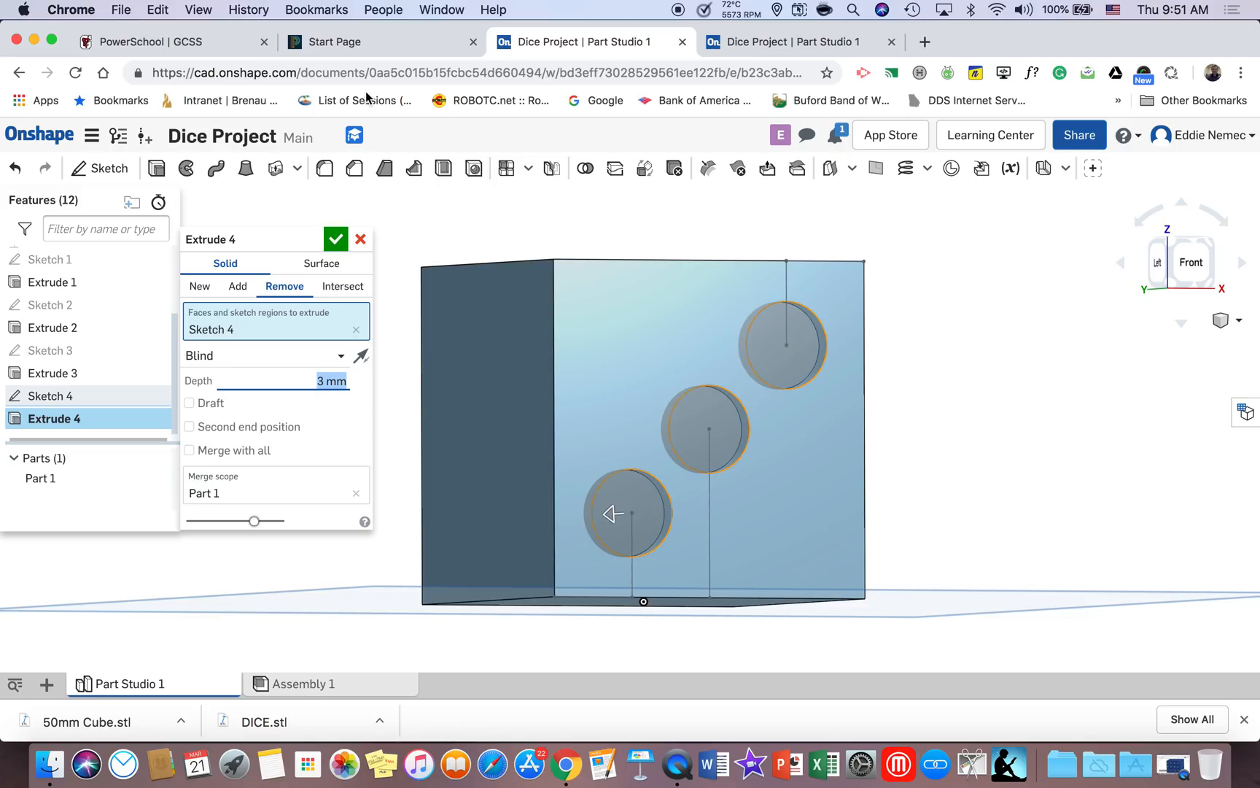
left_click(335, 238)
Compare the new die's left face with the pip layout on the finished reference die's left face
right_click_drag(677, 339, 549, 328)
left_click(770, 35)
right_click_drag(737, 438, 720, 549)
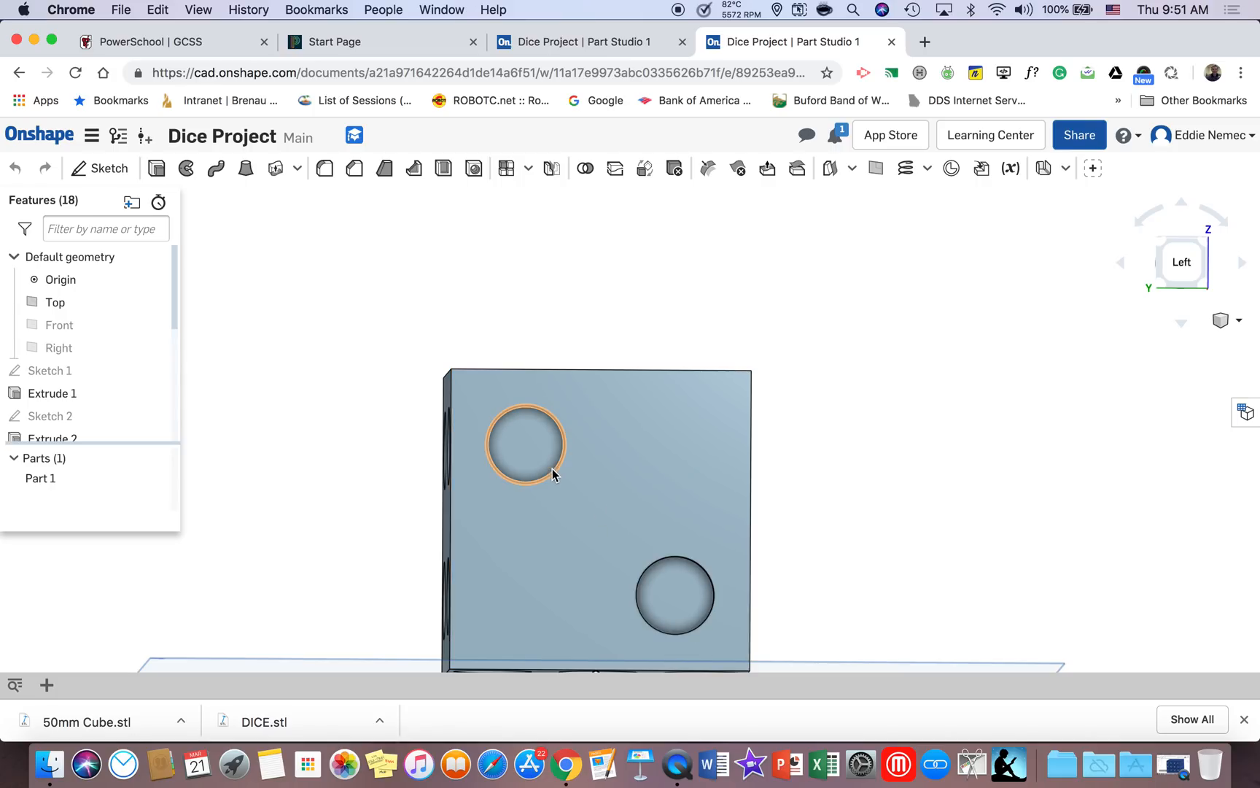
left_click(556, 43)
right_click_drag(949, 490, 1133, 498)
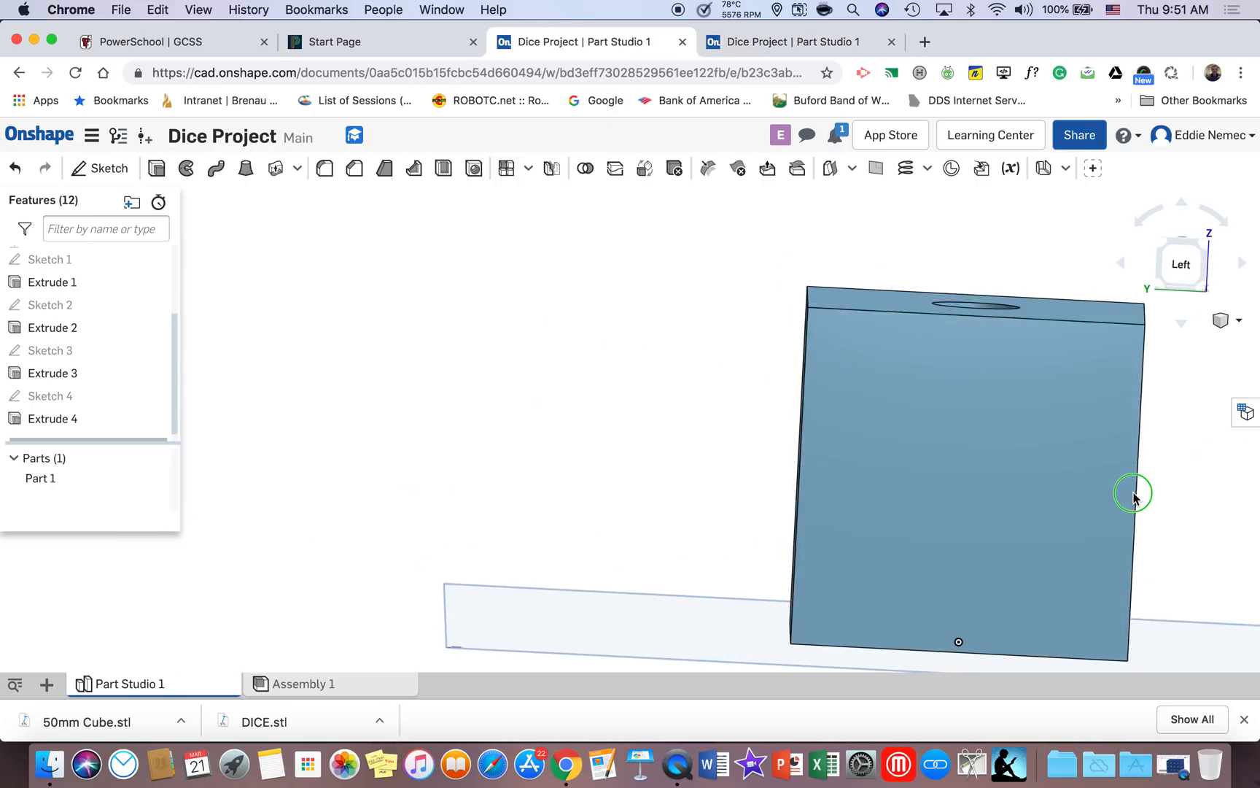
left_click(754, 44)
right_click_drag(742, 344, 740, 288)
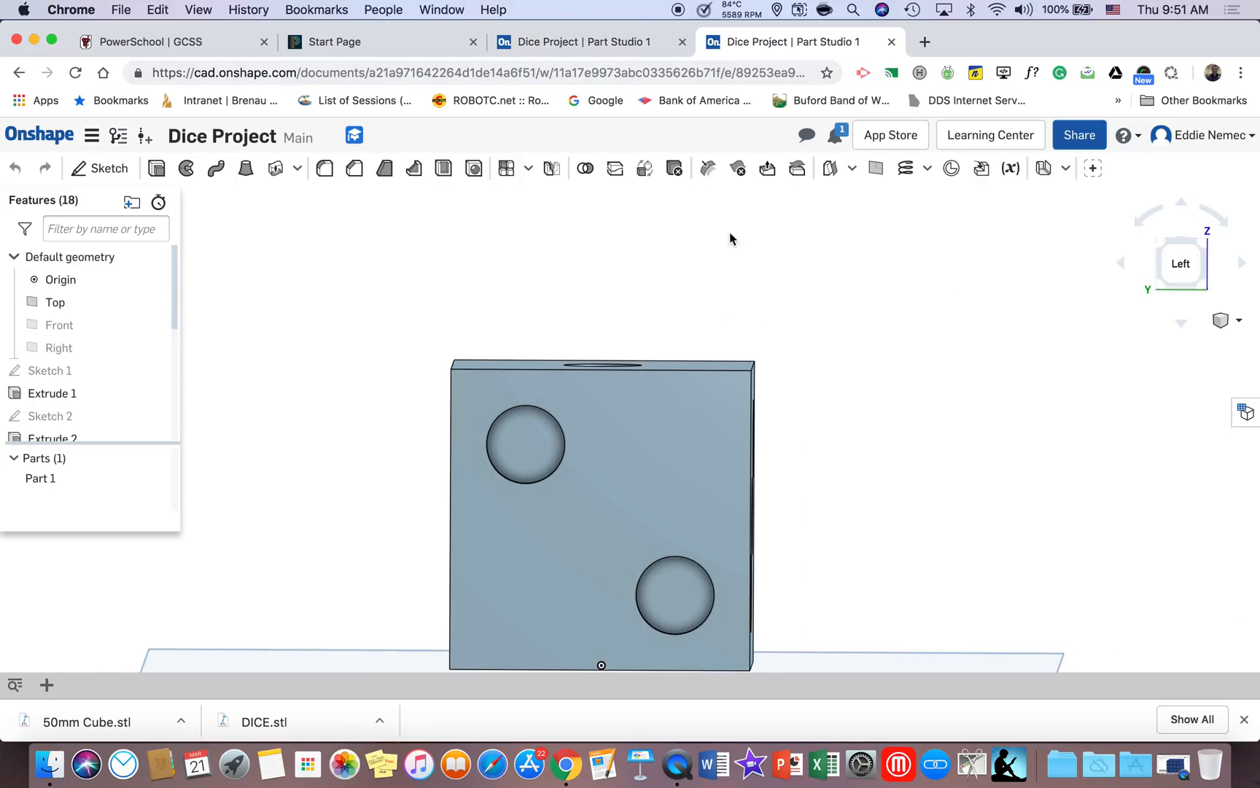
left_click(573, 42)
View the new die from the left and start a sketch on its blank left face
left_click(1187, 270)
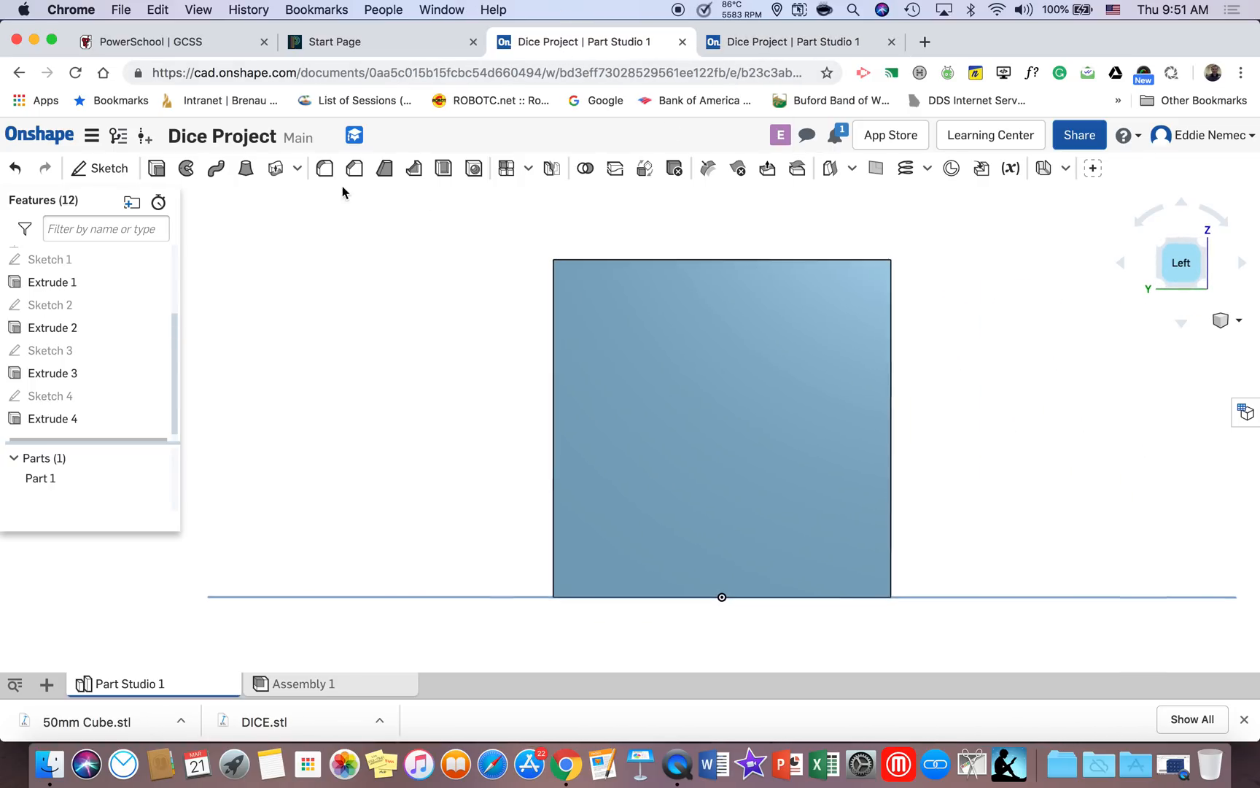
left_click(124, 170)
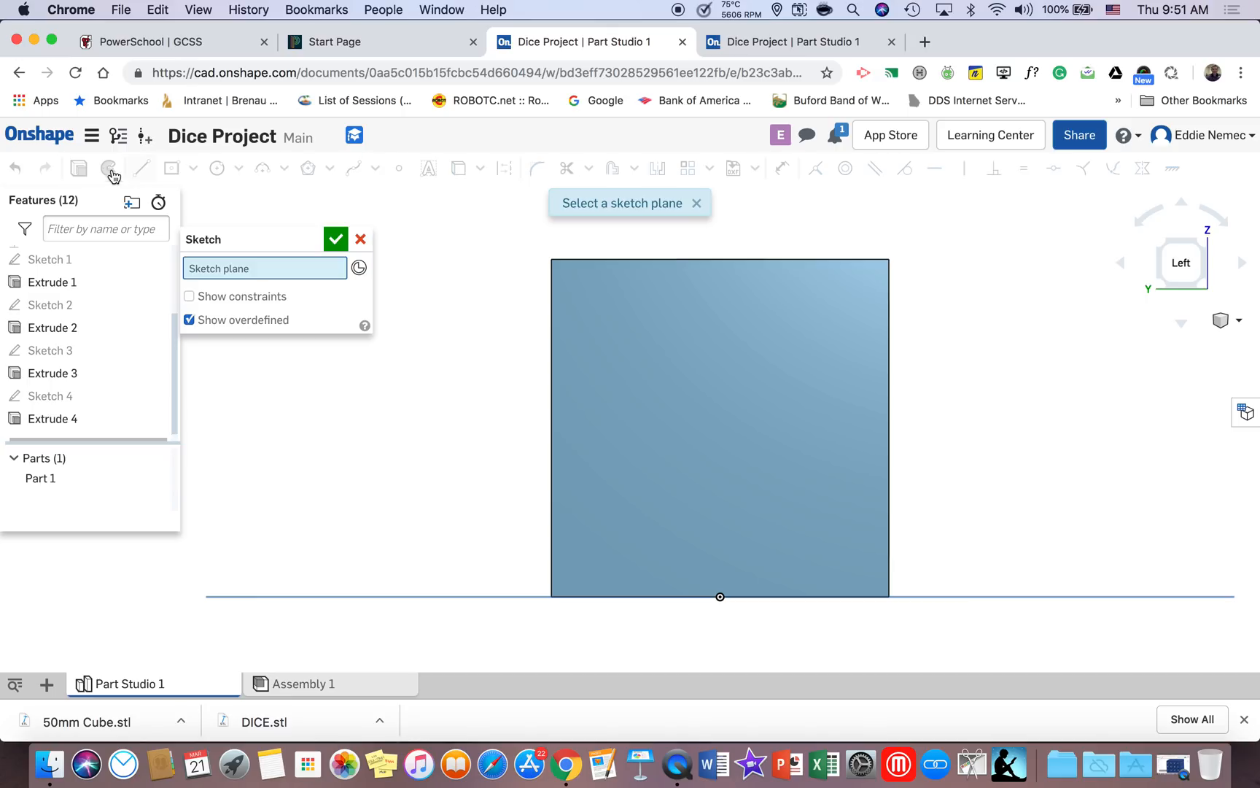
left_click(682, 347)
Draw a 12.5 mm line along the top edge from the left face's upper-left corner, and a 12.5 mm vertical line down from its end
left_click(141, 168)
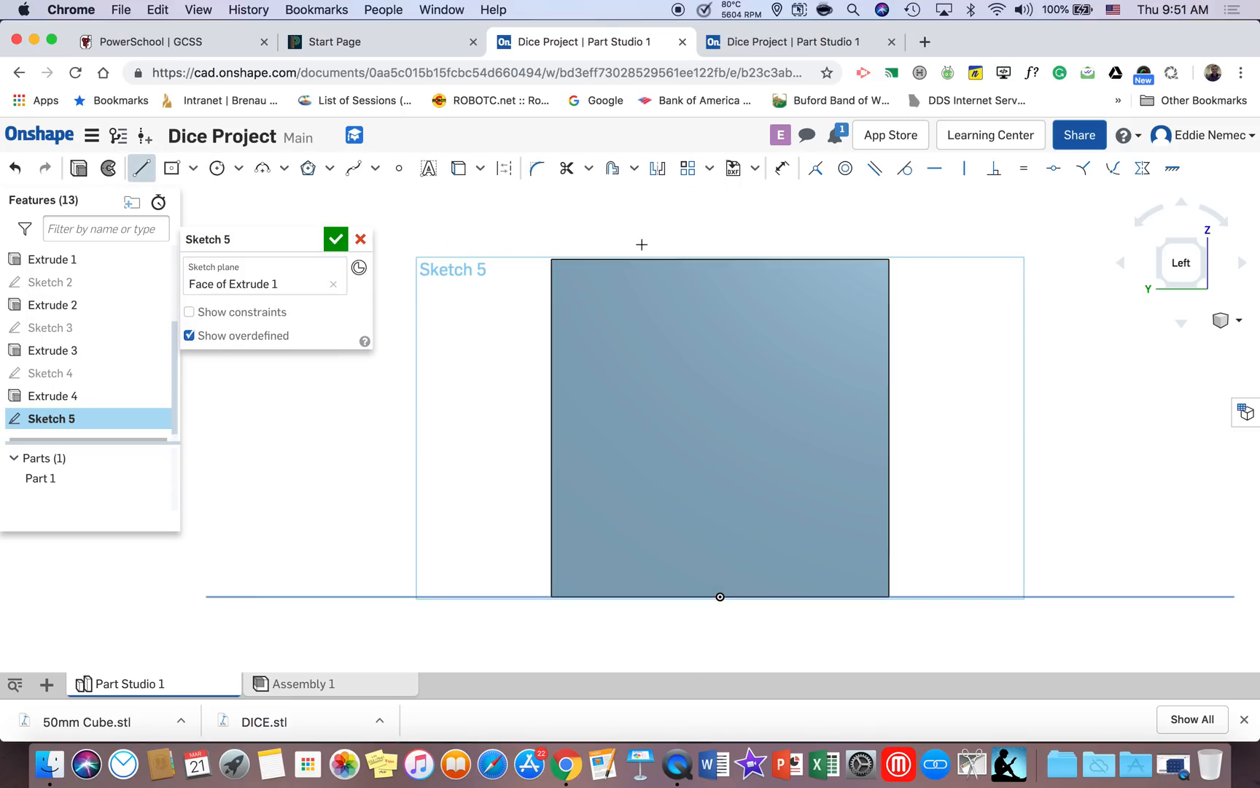
scroll(613, 253, "up", 2)
left_click(534, 260)
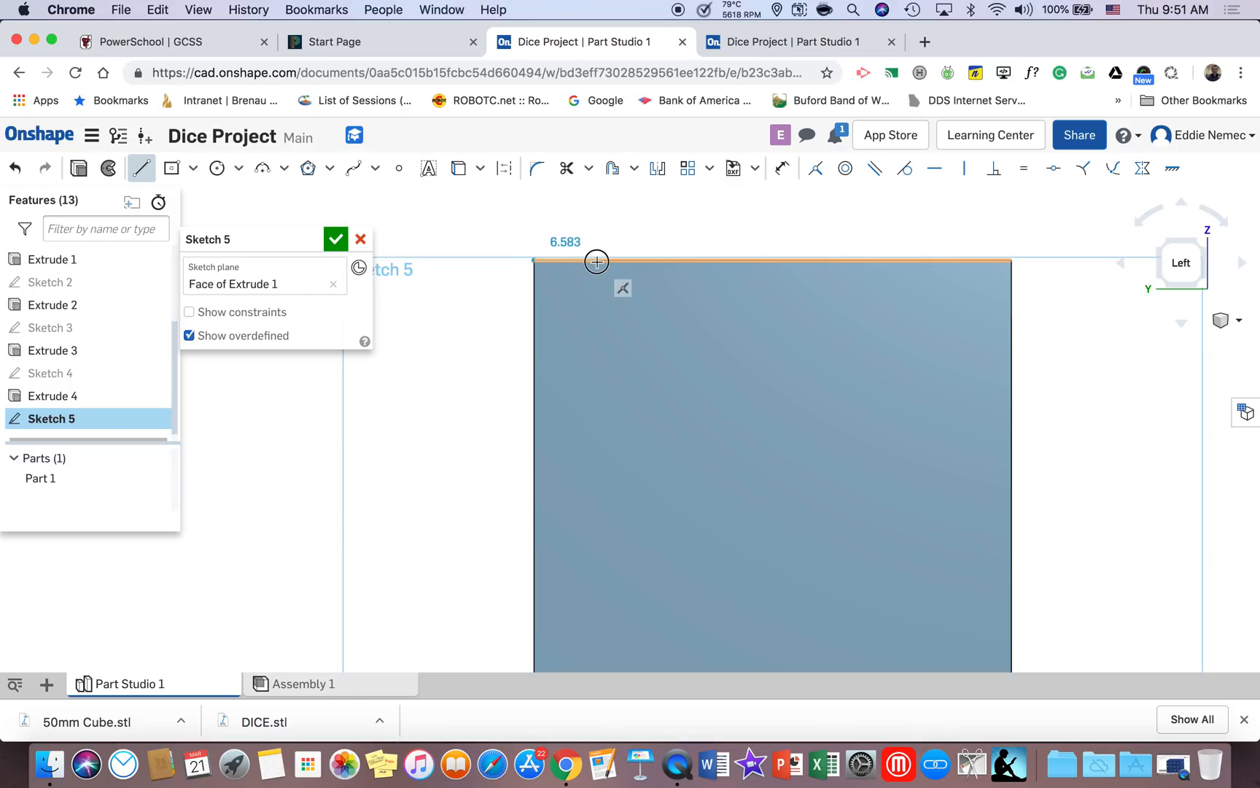
type("12.5")
key("Return")
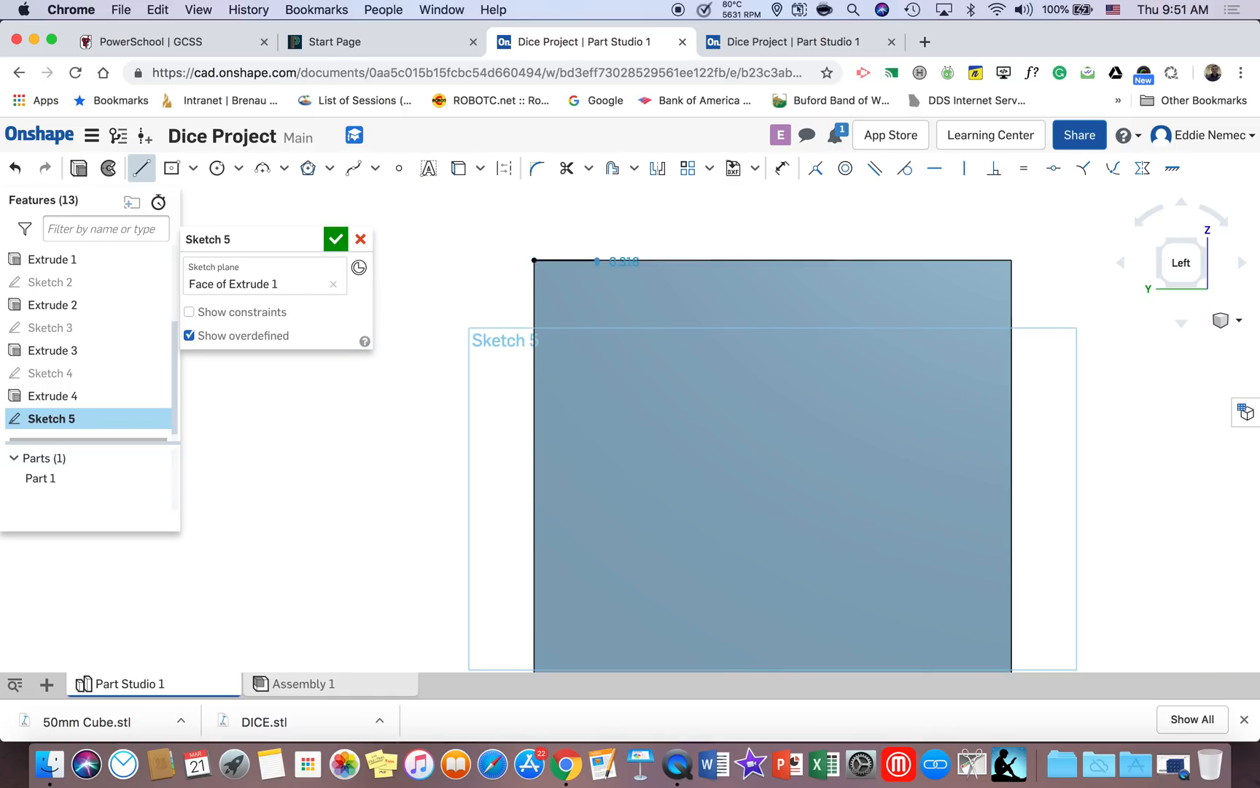
left_click(653, 302)
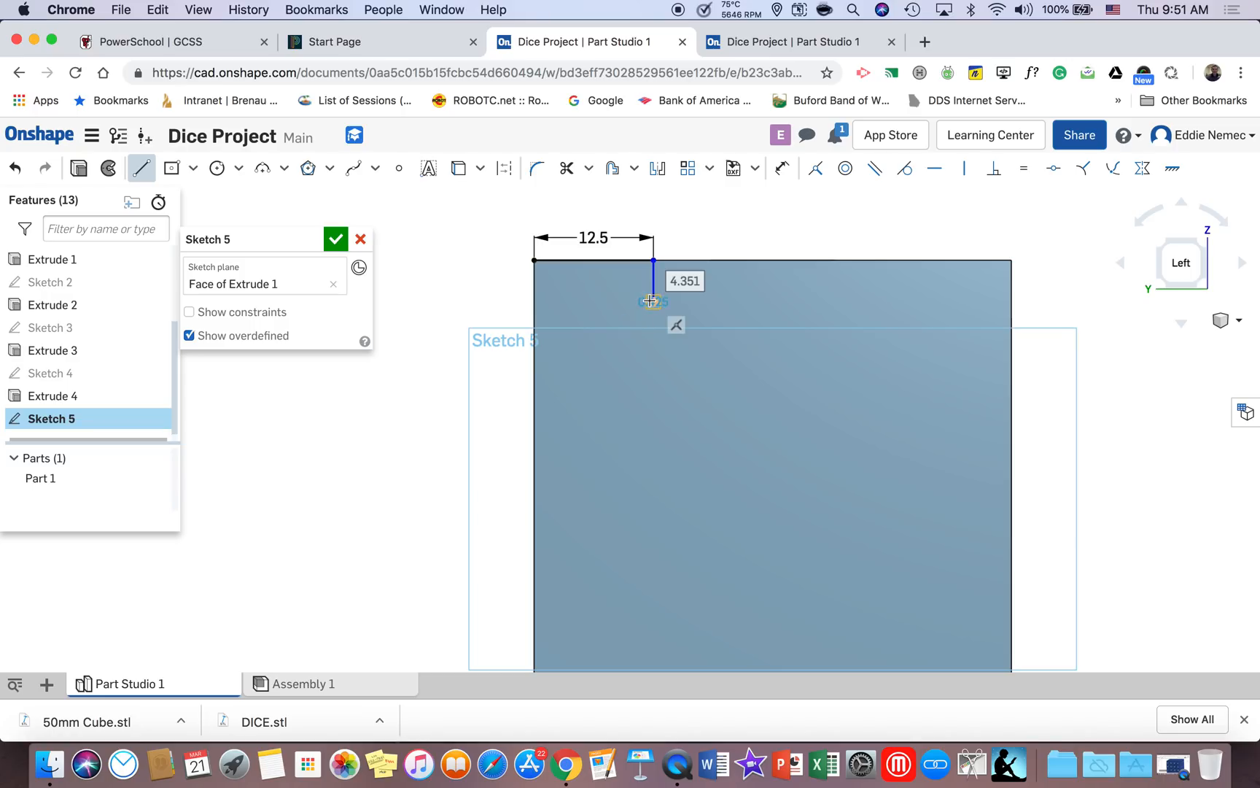
type("12.5")
key("Return")
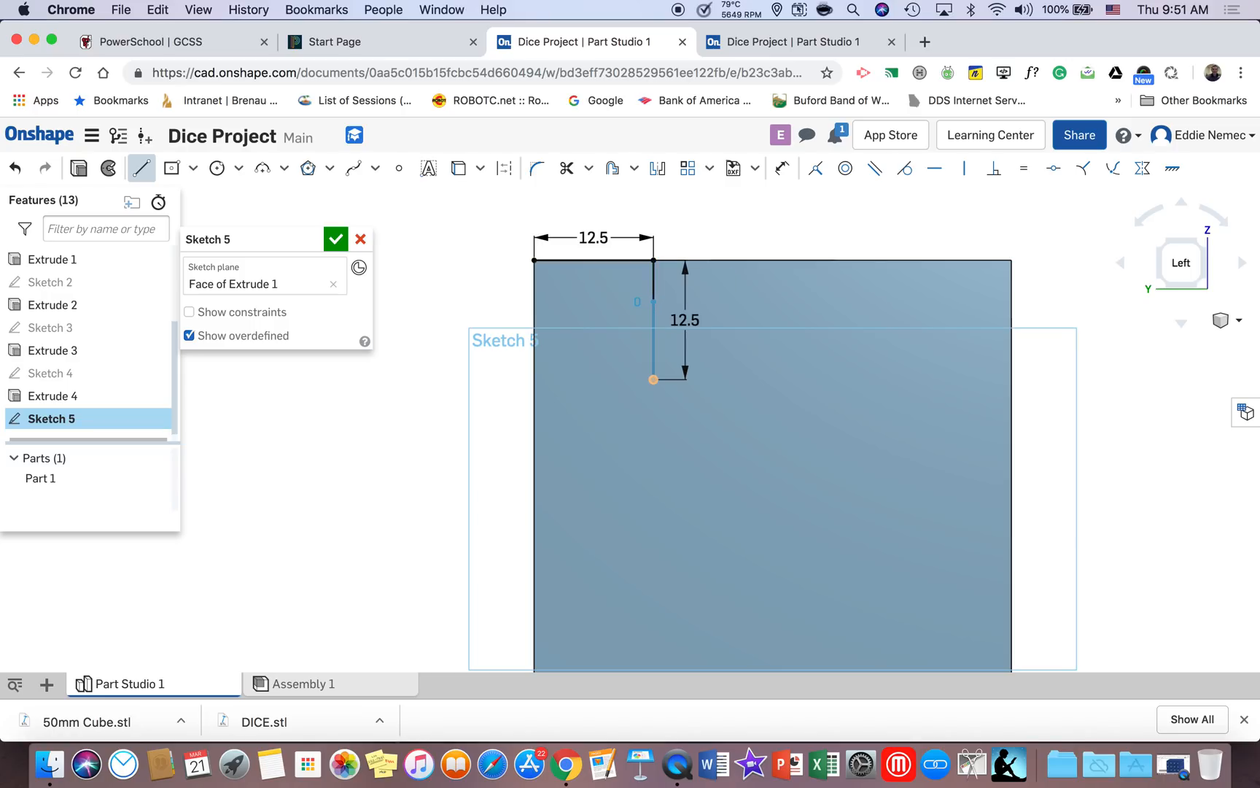
Draw a circle with a 13 mm diameter centered on the lower end of the left face's 12.5 mm vertical line
left_click(216, 167)
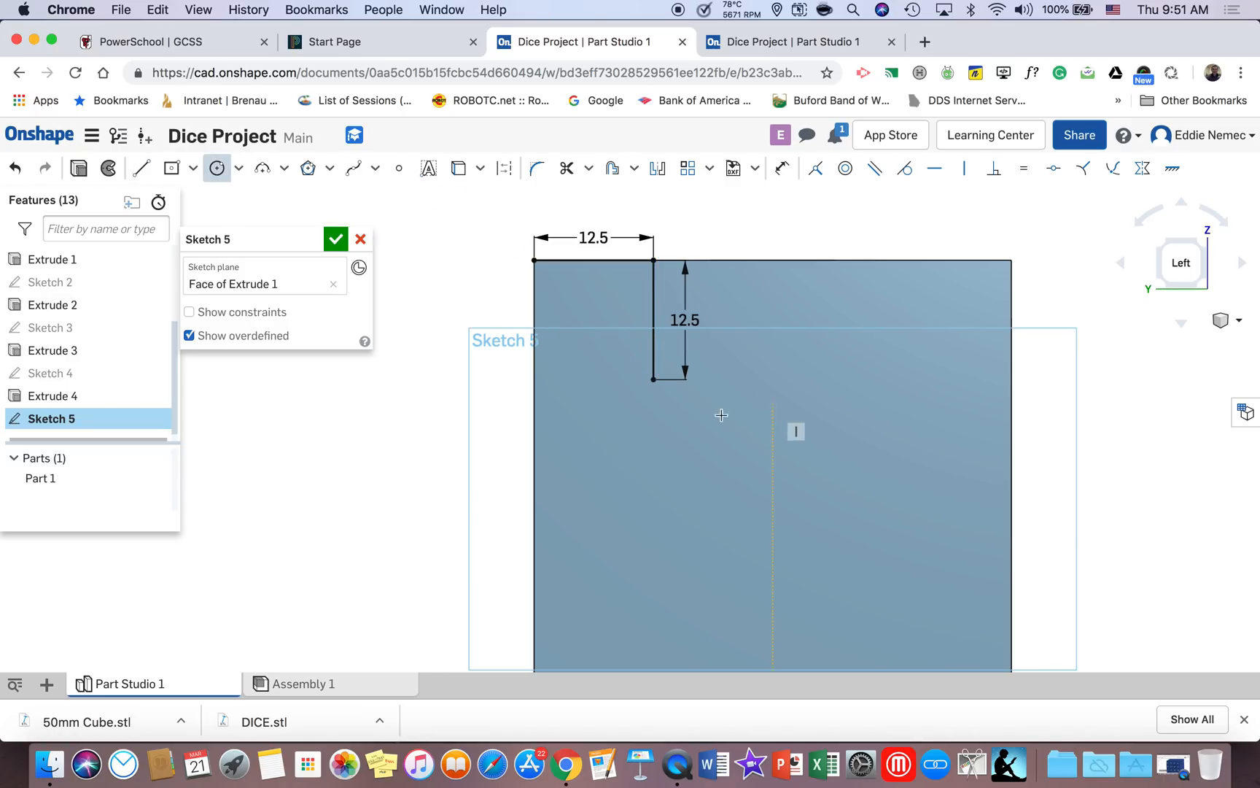
left_click(653, 380)
type("13")
key("Return")
Draw a 12.5 mm line along the bottom edge from the left face's lower-right corner, and a 12.5 mm vertical line up from its end
left_click(132, 167)
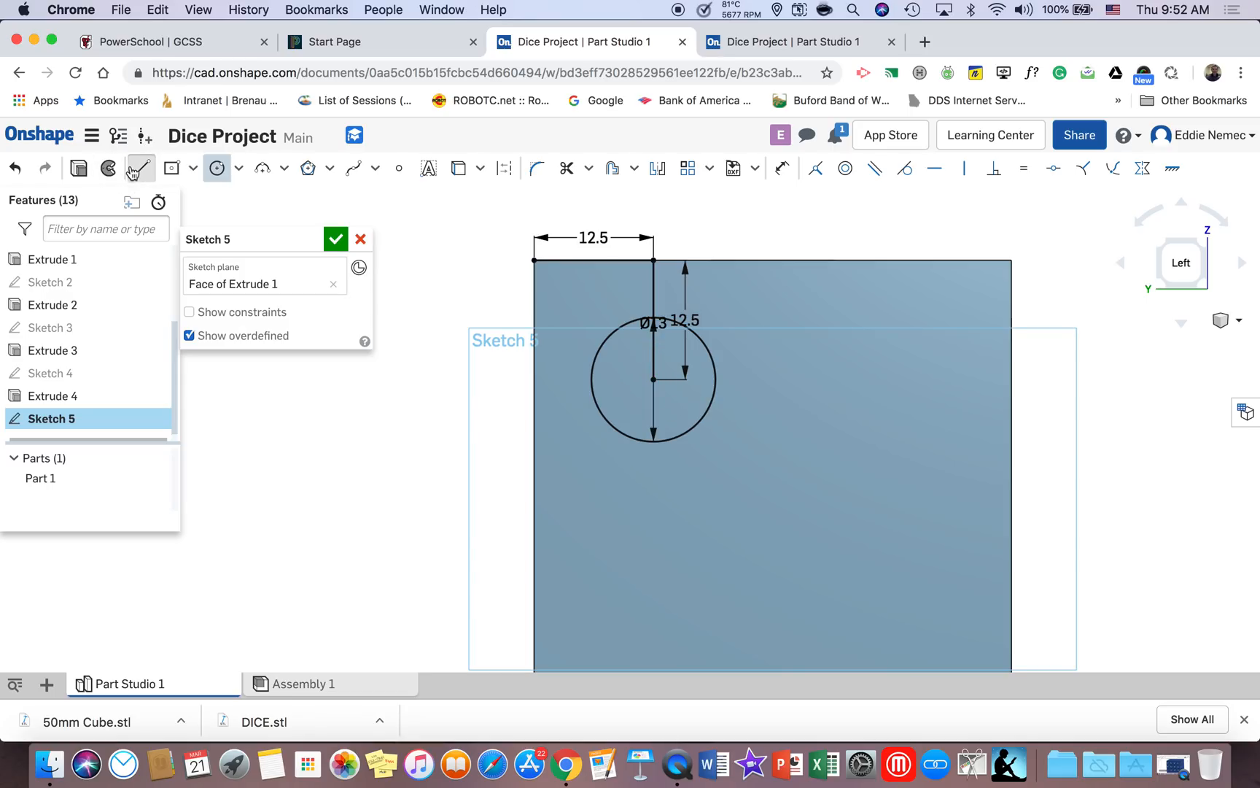
middle_click_drag(748, 374, 656, 212)
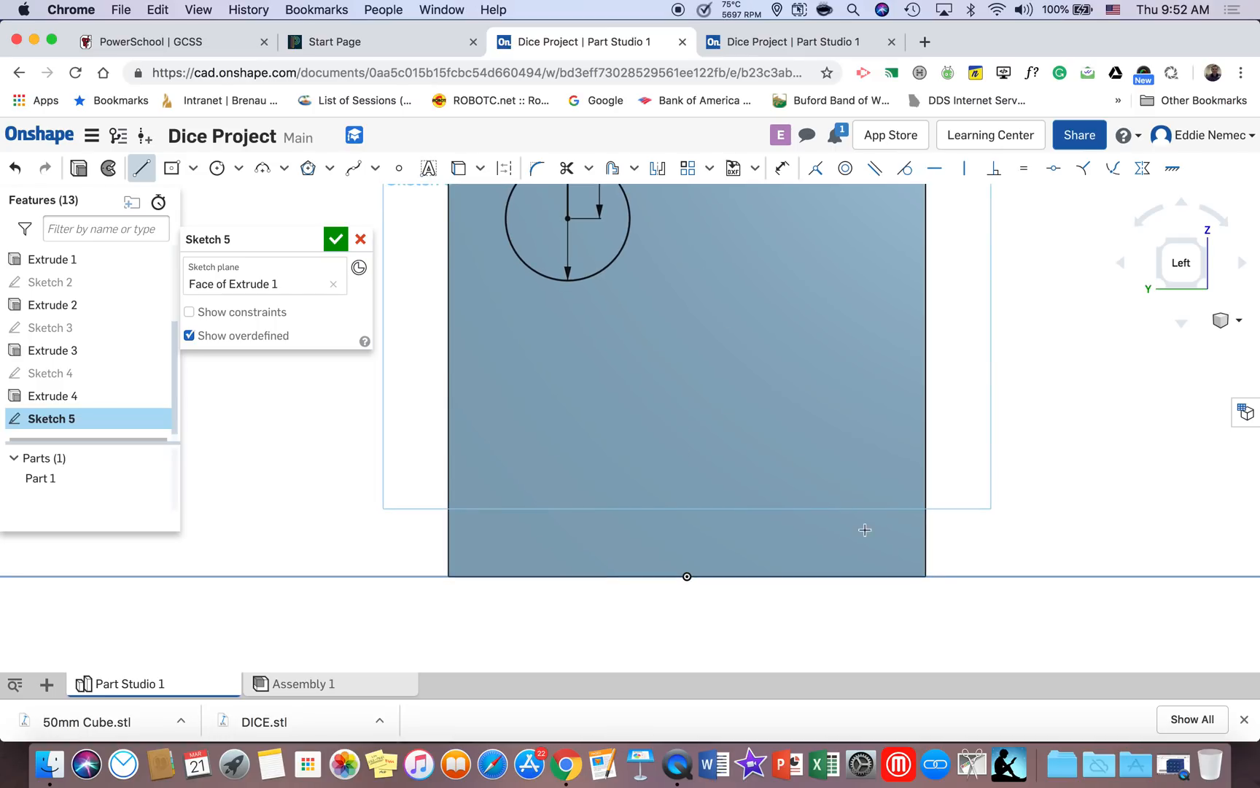
left_click(927, 576)
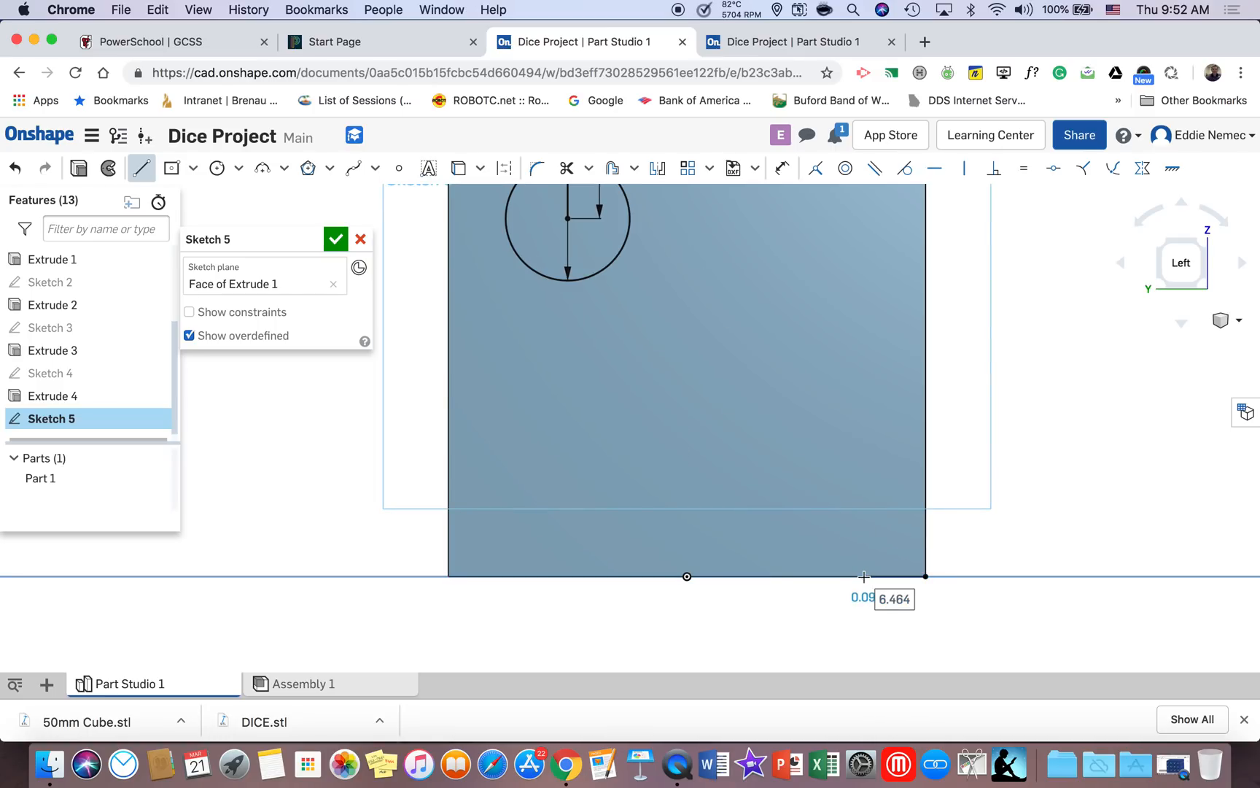
type("12.5")
key("Return")
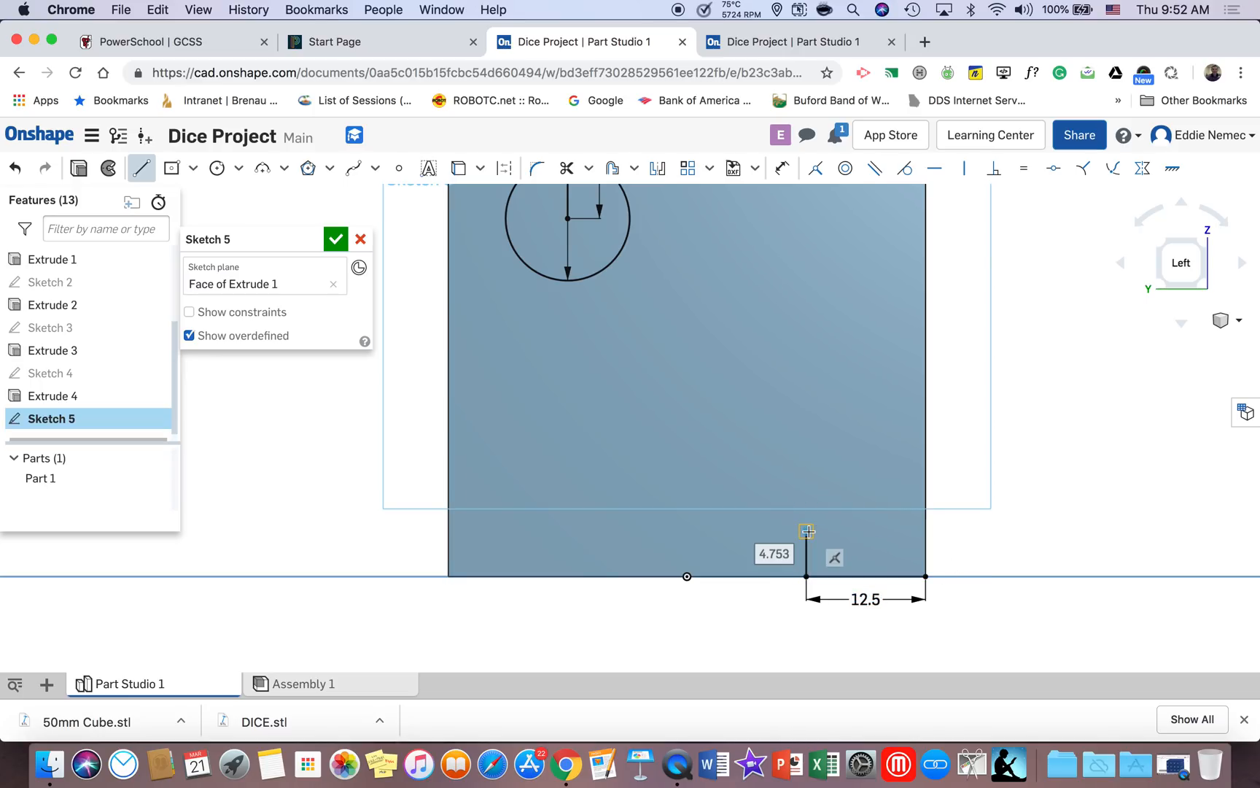
type("12.5")
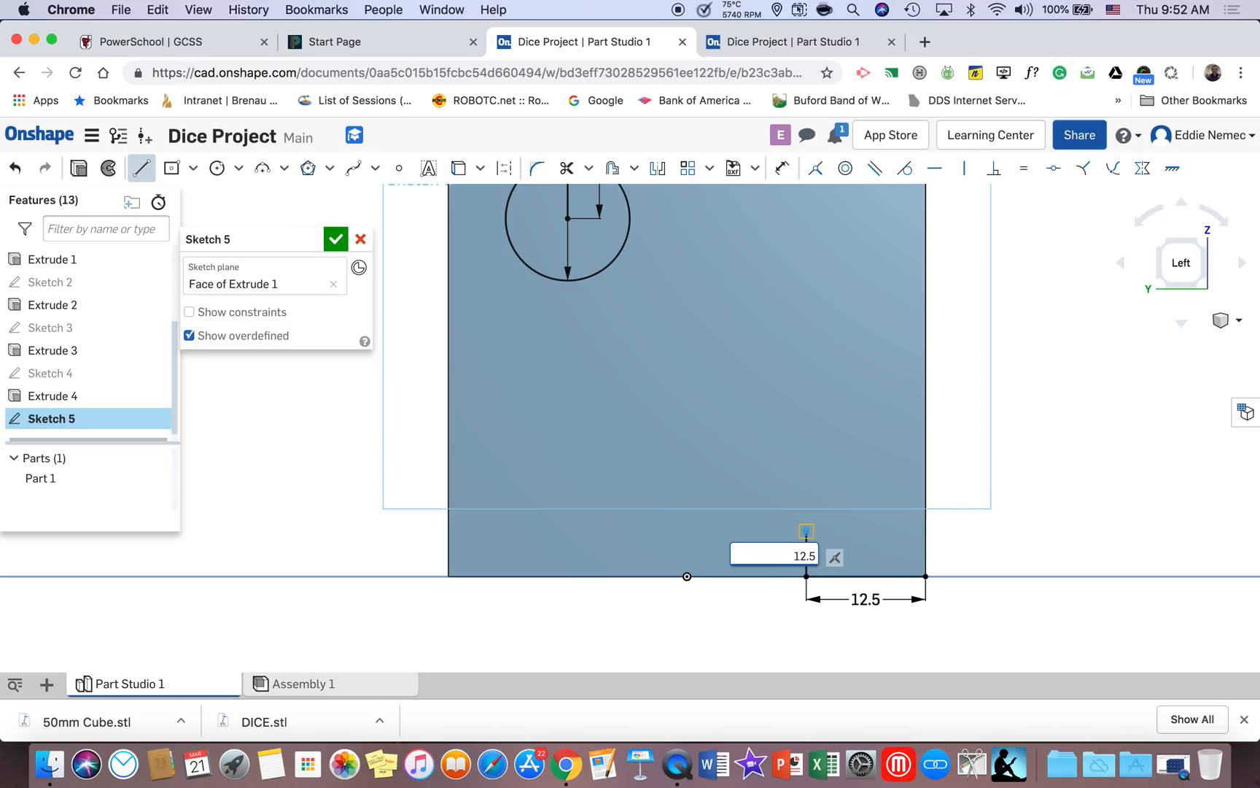
left_click(806, 530)
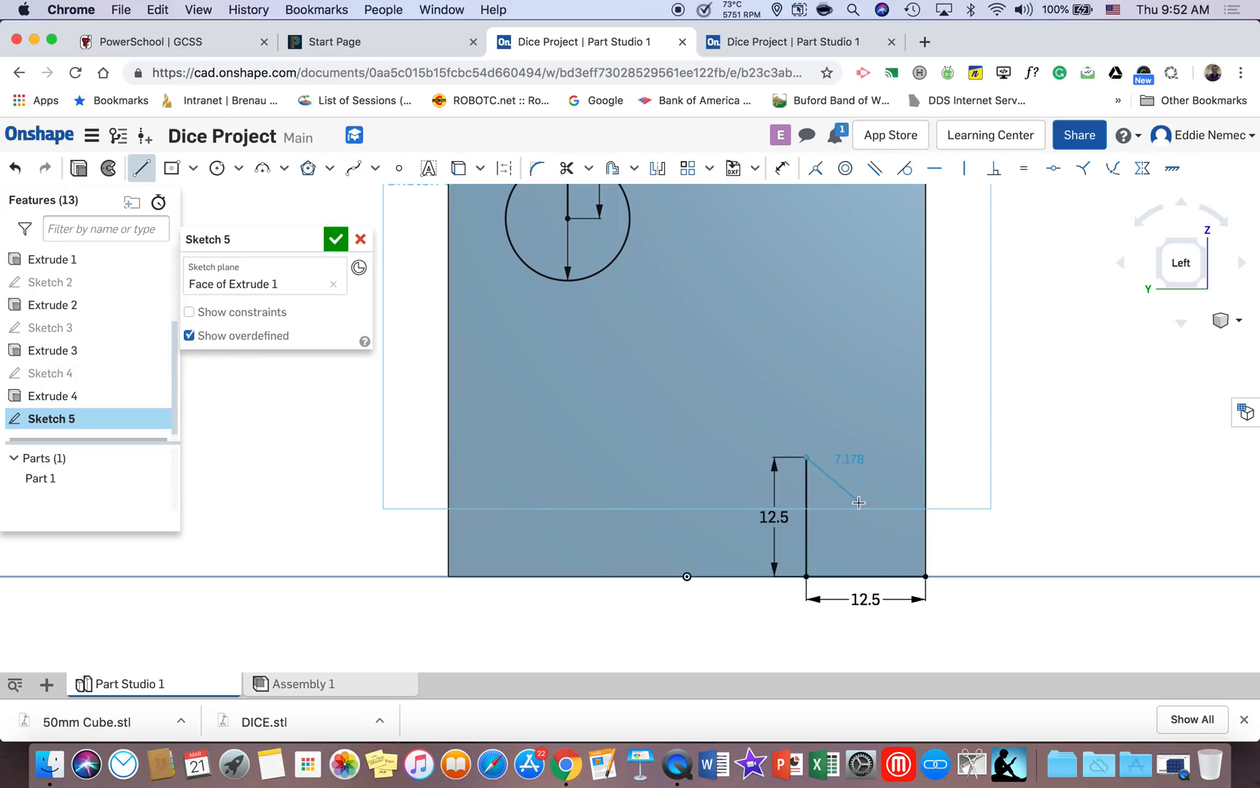
Draw a circle with a 13 mm diameter centered on the upper end of the vertical line near the left face's lower-right corner
left_click(217, 168)
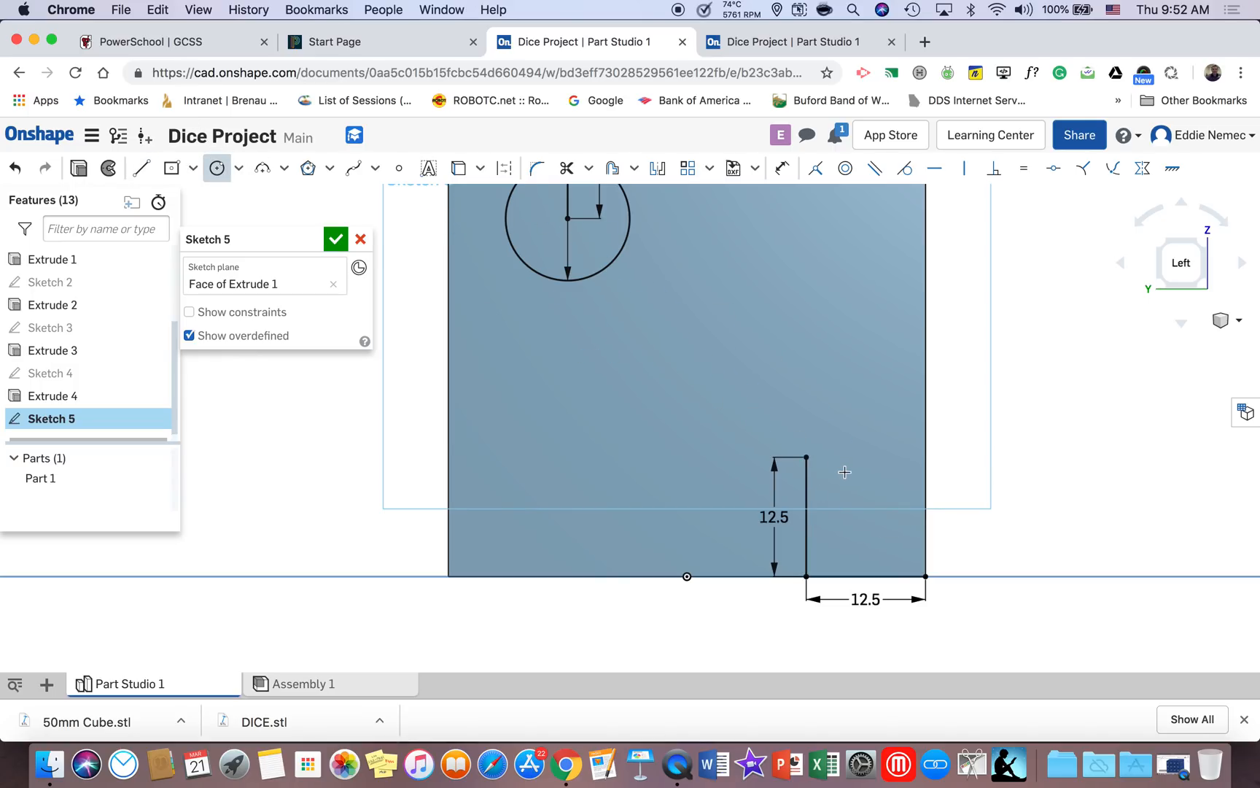
left_click(806, 457)
left_click(842, 502)
type("13")
key("Return")
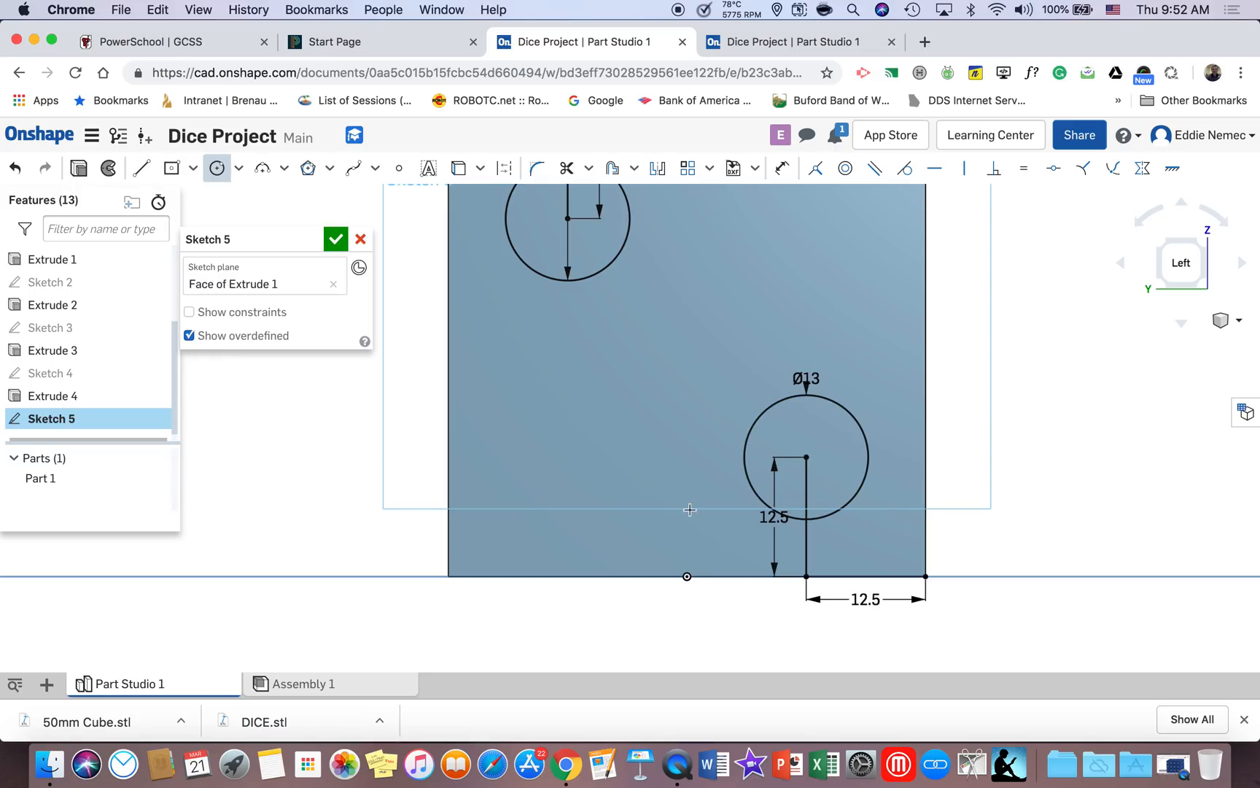
Extrude the two left-face circles as a 3 mm deep blind removal from the die
scroll(577, 328, "down", 3)
left_click(80, 169)
left_click(284, 286)
double_click(329, 380)
triple_click(329, 378)
type("3")
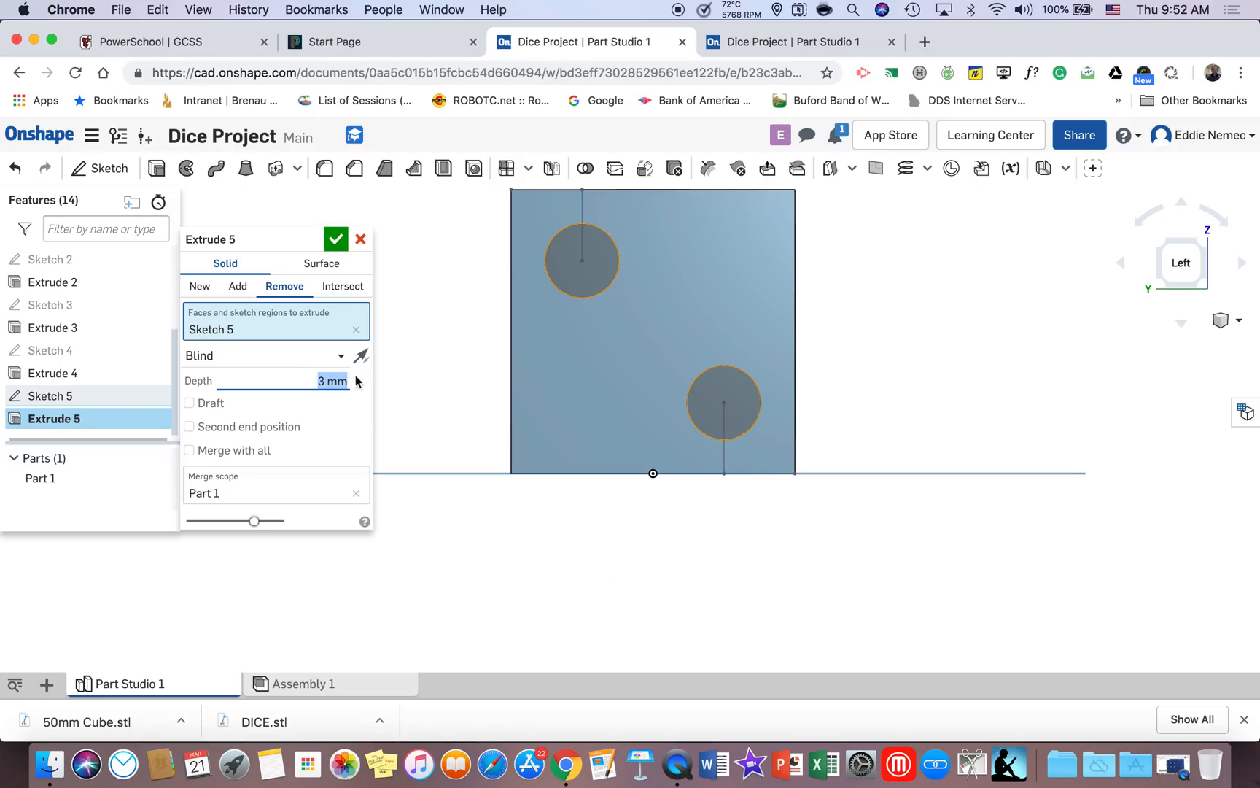
left_click(335, 239)
Check the finished reference die's back face and start a sketch on the new die's blank back face
right_click_drag(437, 276, 641, 202)
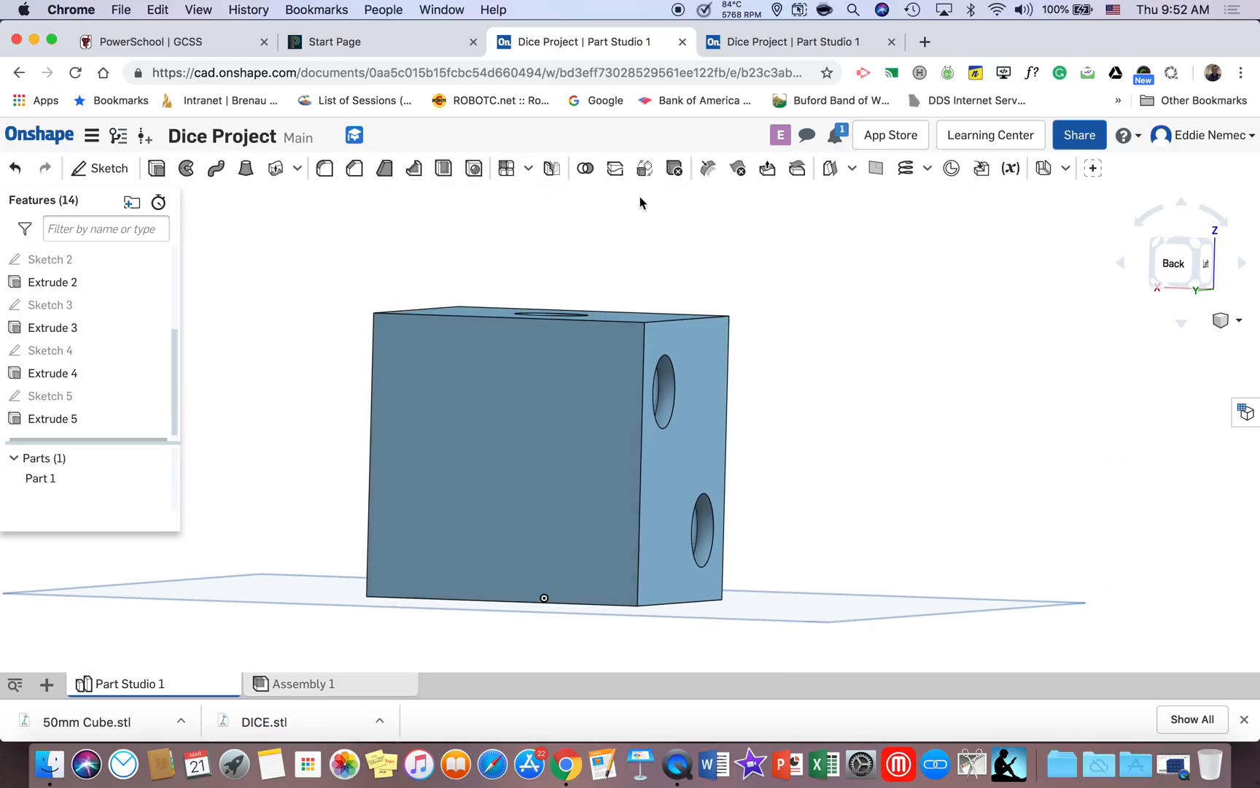
left_click(788, 40)
right_click_drag(642, 352, 771, 349)
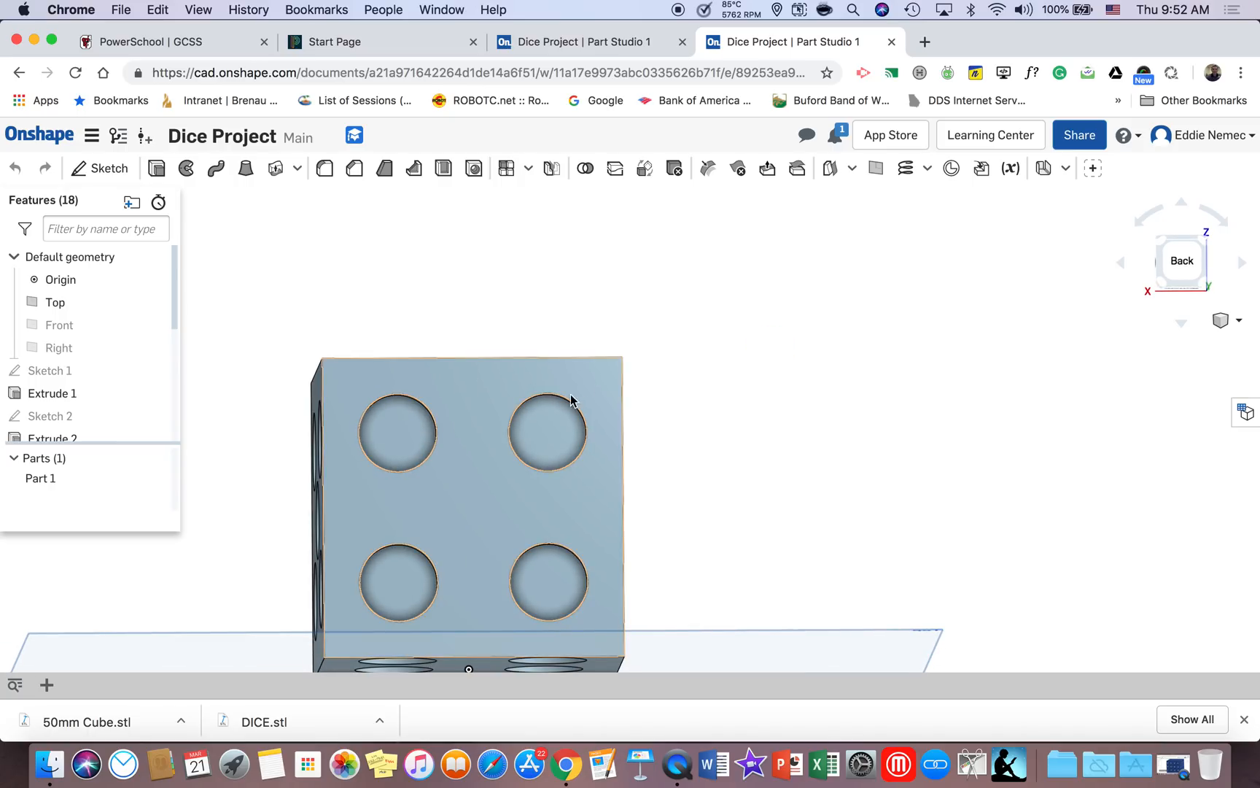
left_click(610, 48)
mouse_move(557, 343)
right_mouse_down()
mouse_move(599, 329)
mouse_move(572, 343)
right_mouse_up()
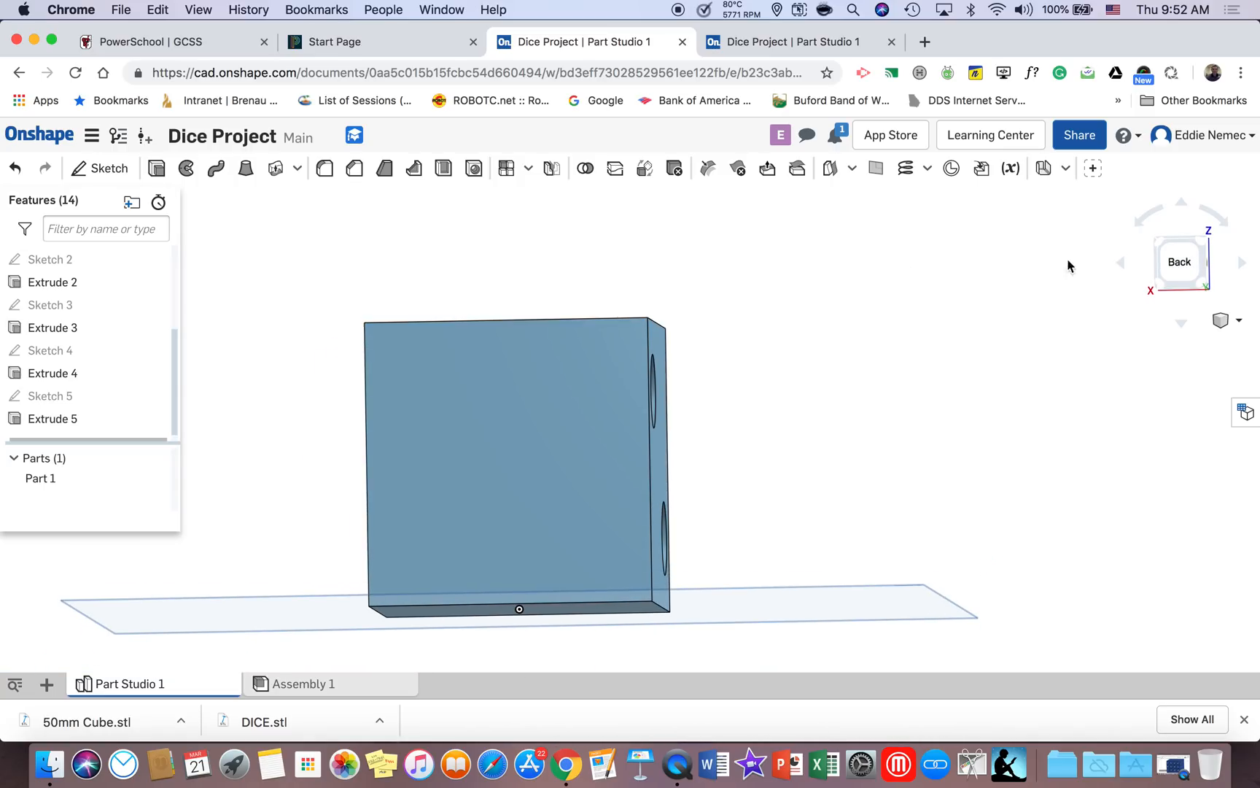
left_click(1180, 261)
left_click(115, 173)
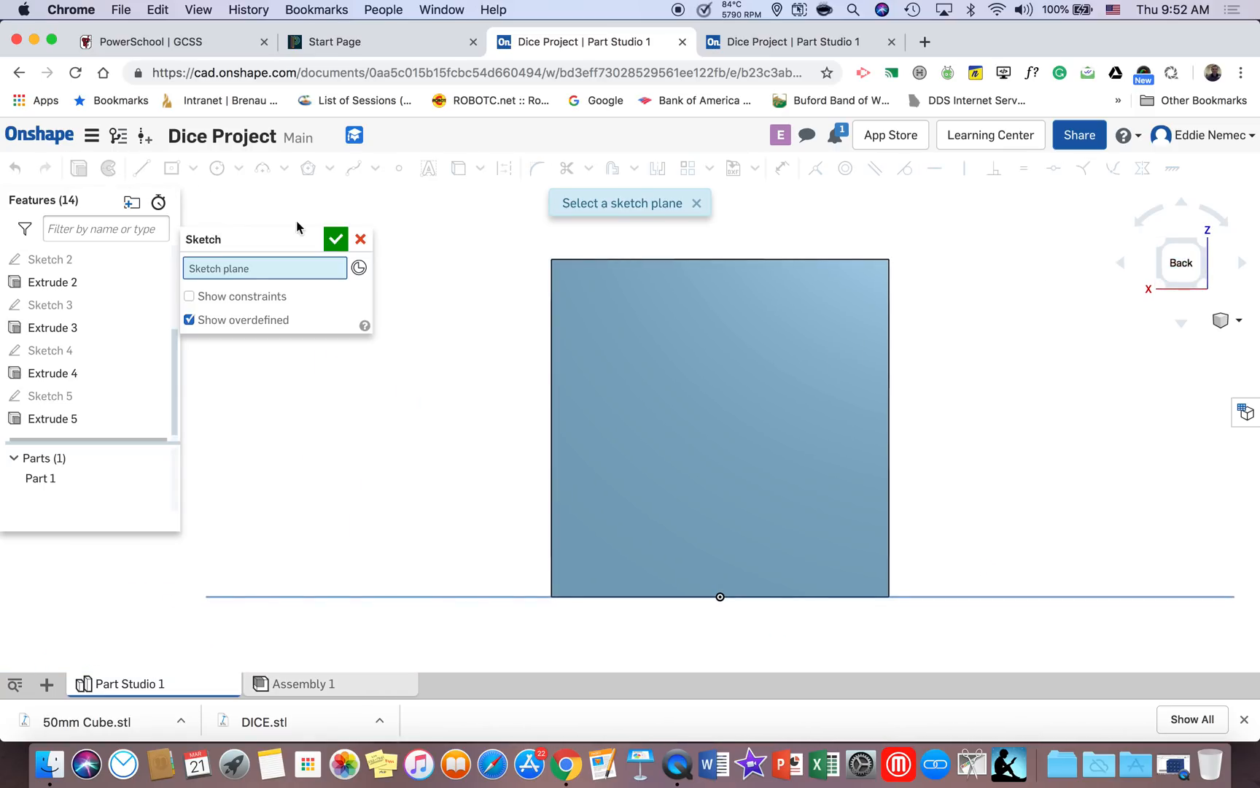
left_click(676, 354)
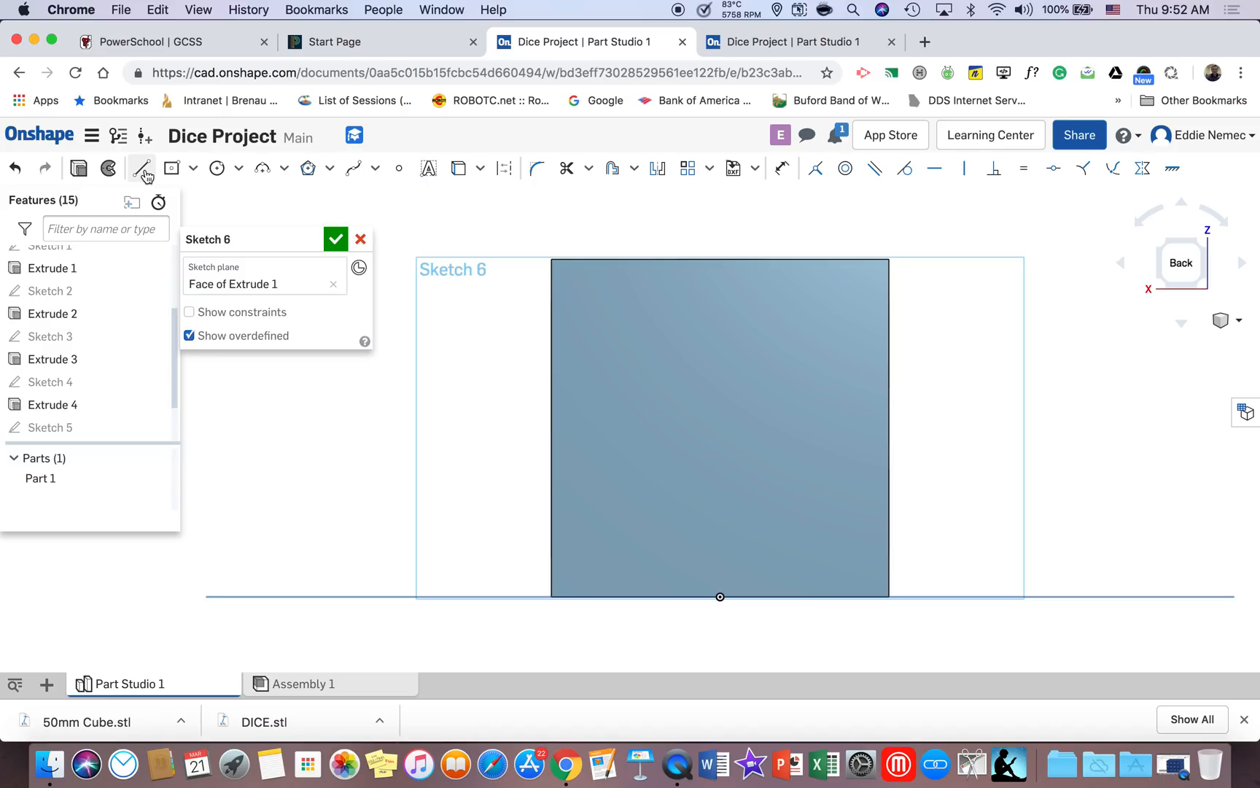
Draw a 12.5 mm line along the top edge from the back face's upper-left corner, and a 12.5 mm vertical line down from its end
left_click(562, 260)
left_click(591, 261)
type("12.")
key("Return")
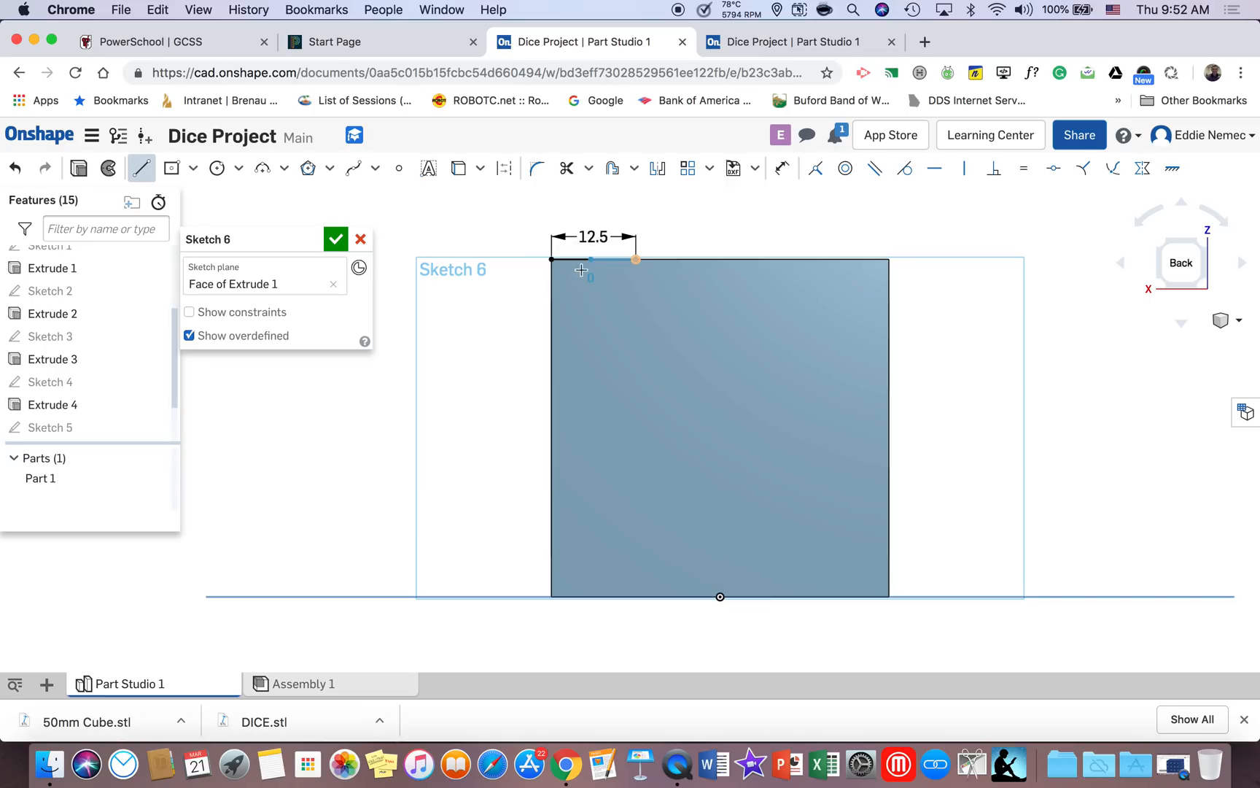
left_click(632, 307)
type("12.5")
key("Return")
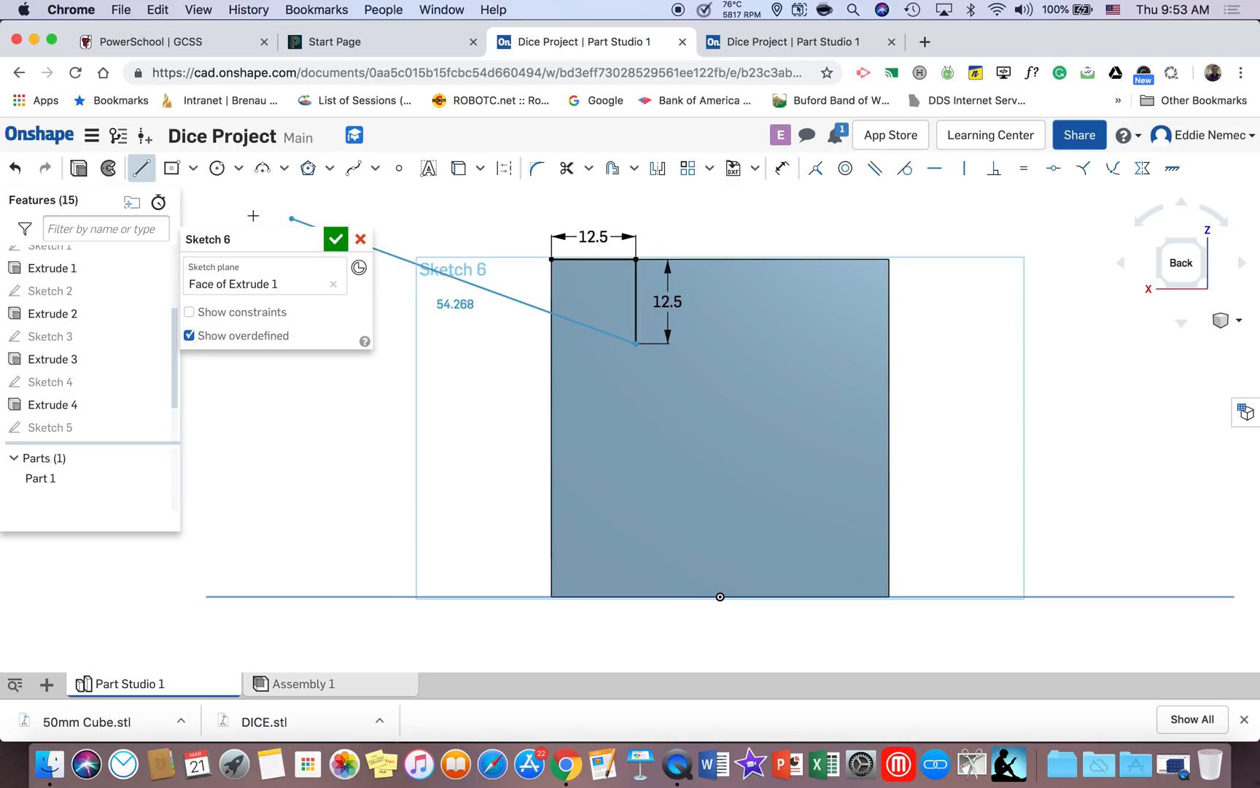
Draw a 13 mm diameter circle centered on the lower end of the back face's 12.5 mm vertical line
left_click(216, 168)
left_click(637, 343)
type("13")
key("Return")
Draw two short outward lines for mirroring: about 4.5 mm up from the top edge's midpoint and about 6 mm out from the right edge's midpoint
left_click(141, 169)
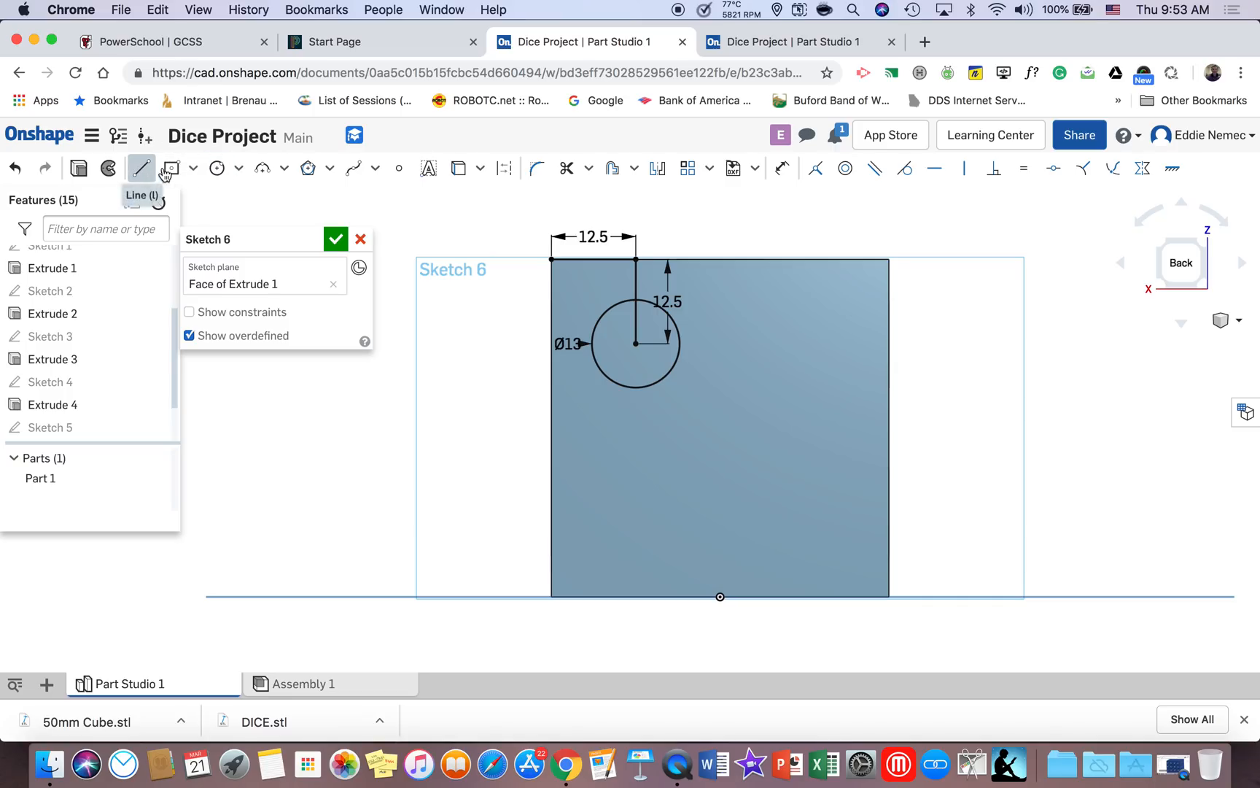
left_click(720, 259)
left_click(720, 230)
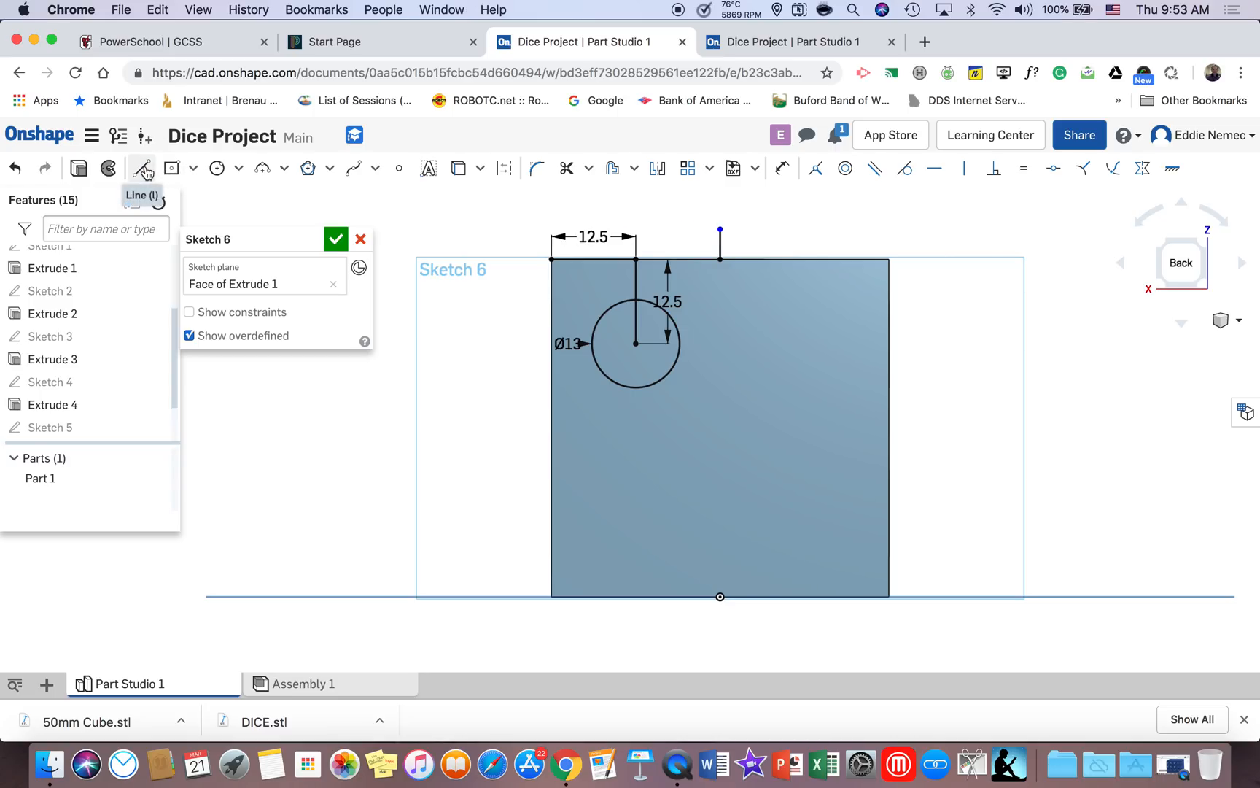
left_click(143, 170)
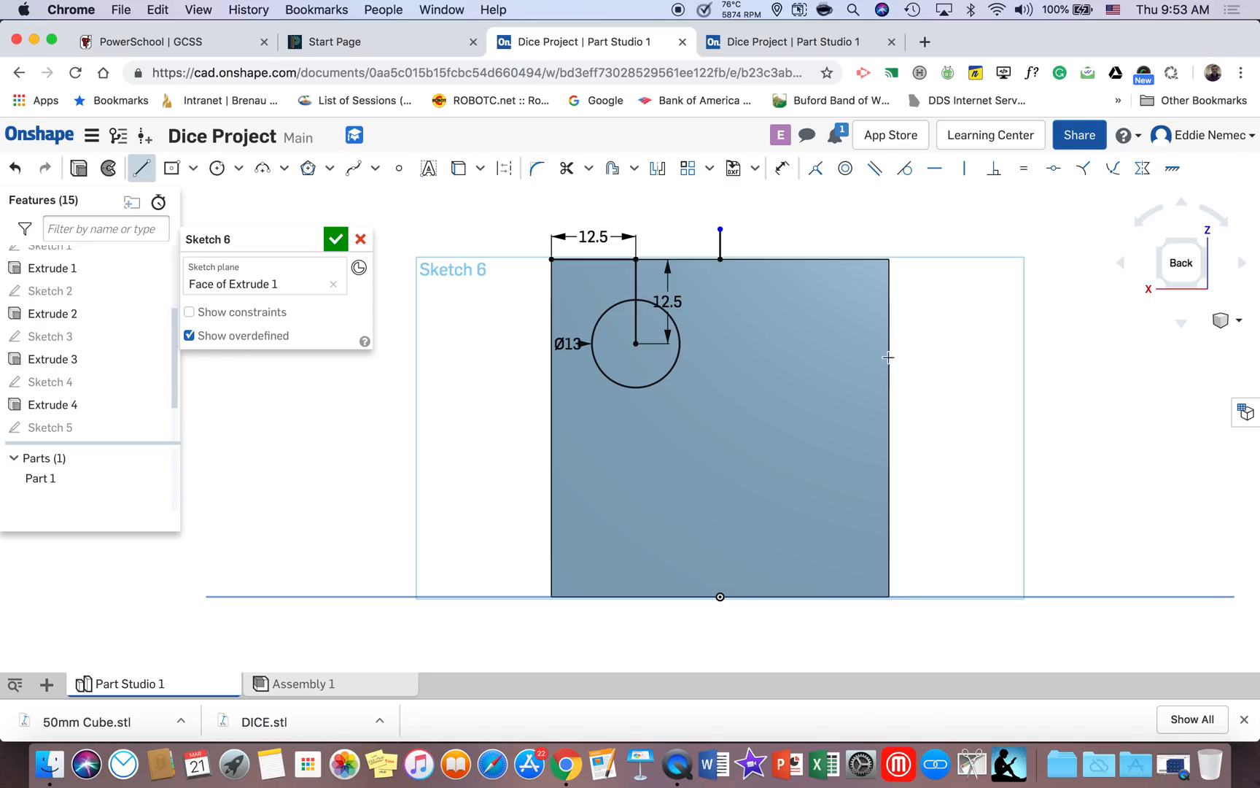
left_click(889, 427)
left_click(929, 426)
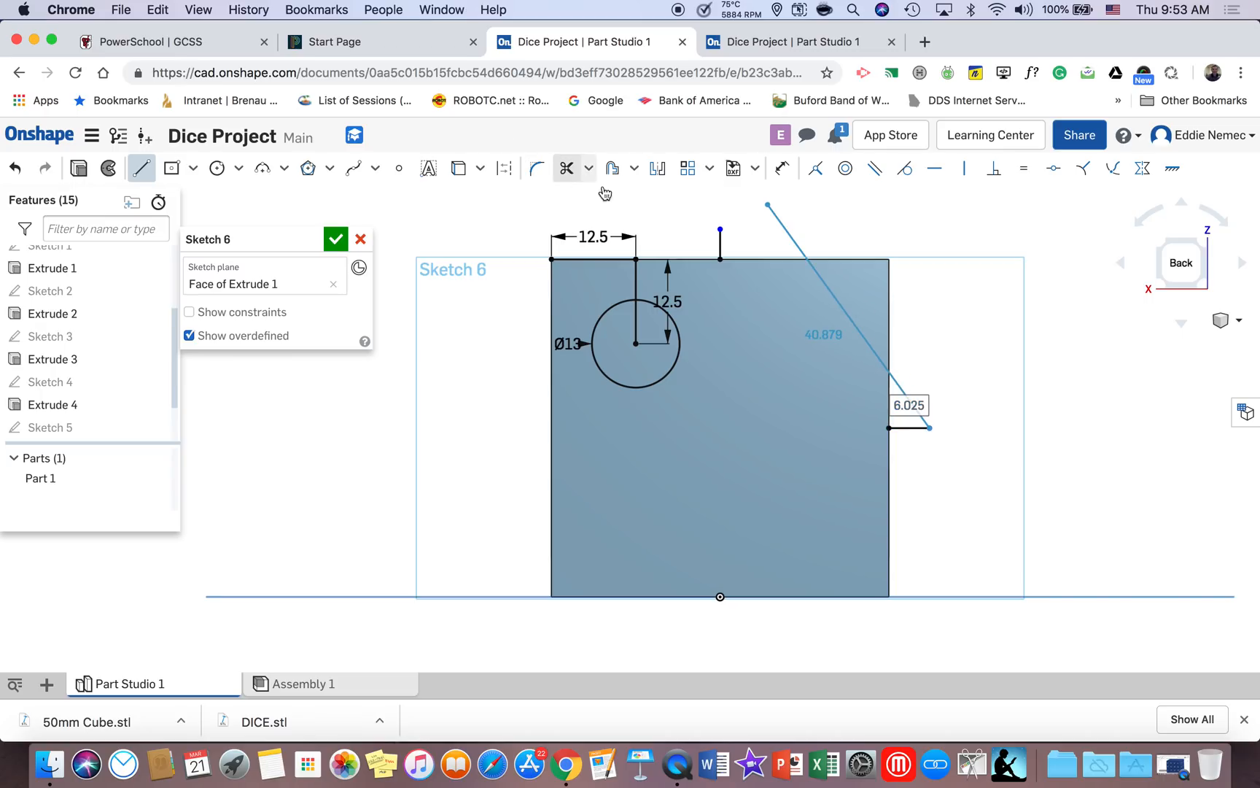
Mirror the 13 mm circle across the short vertical line above the back face
left_click(659, 171)
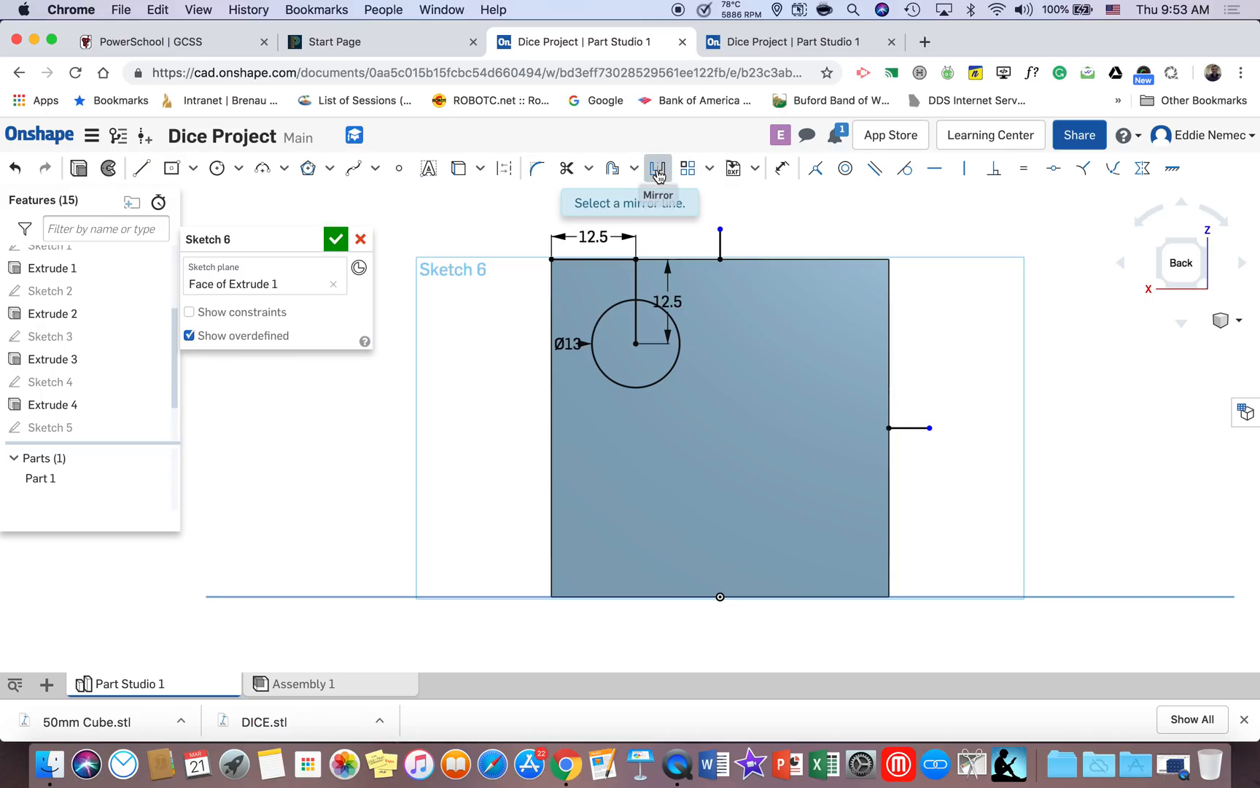
left_click(720, 242)
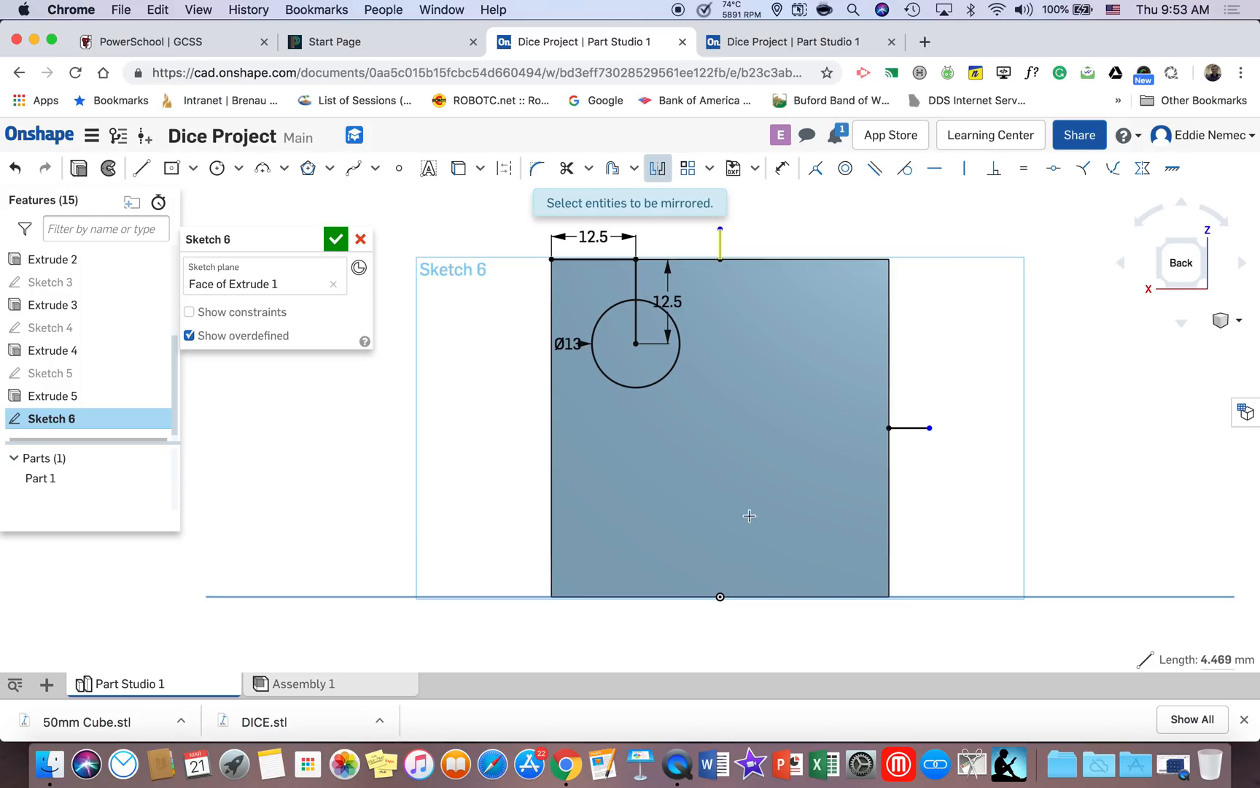
left_click(682, 336)
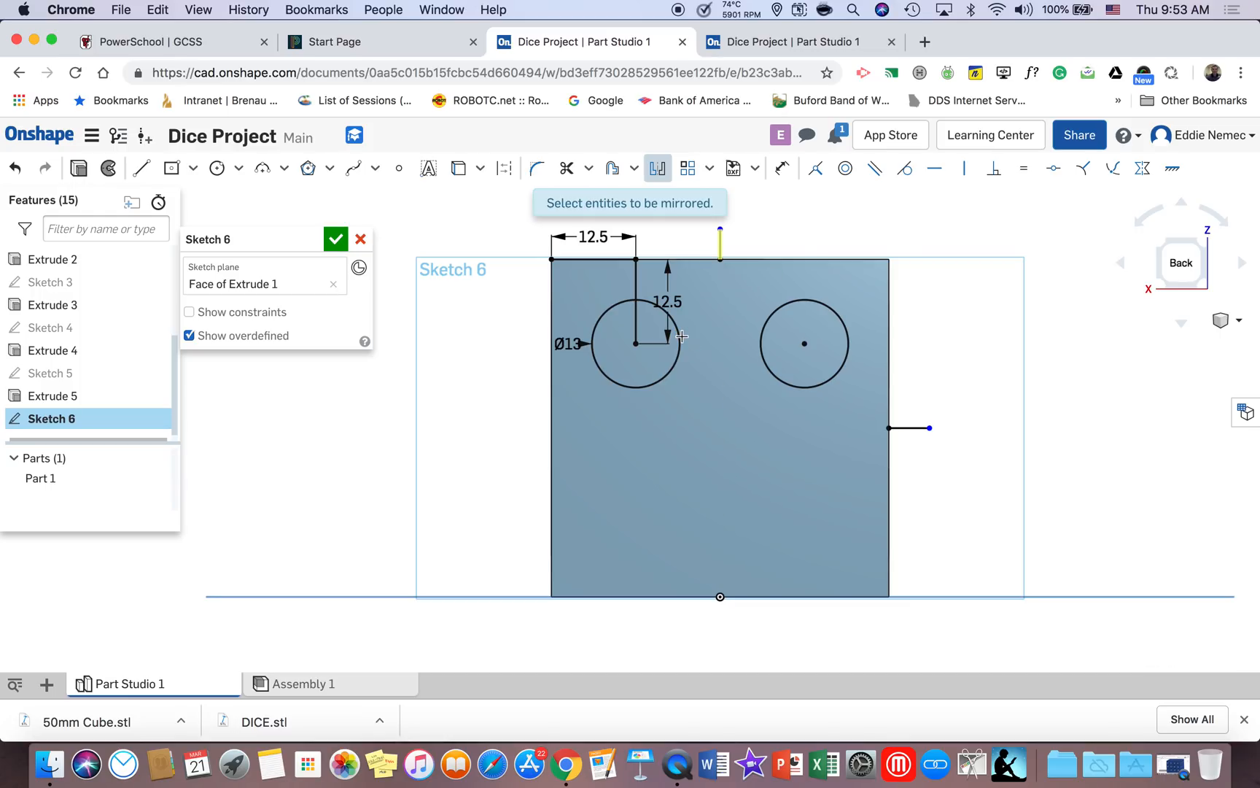
left_click(658, 170)
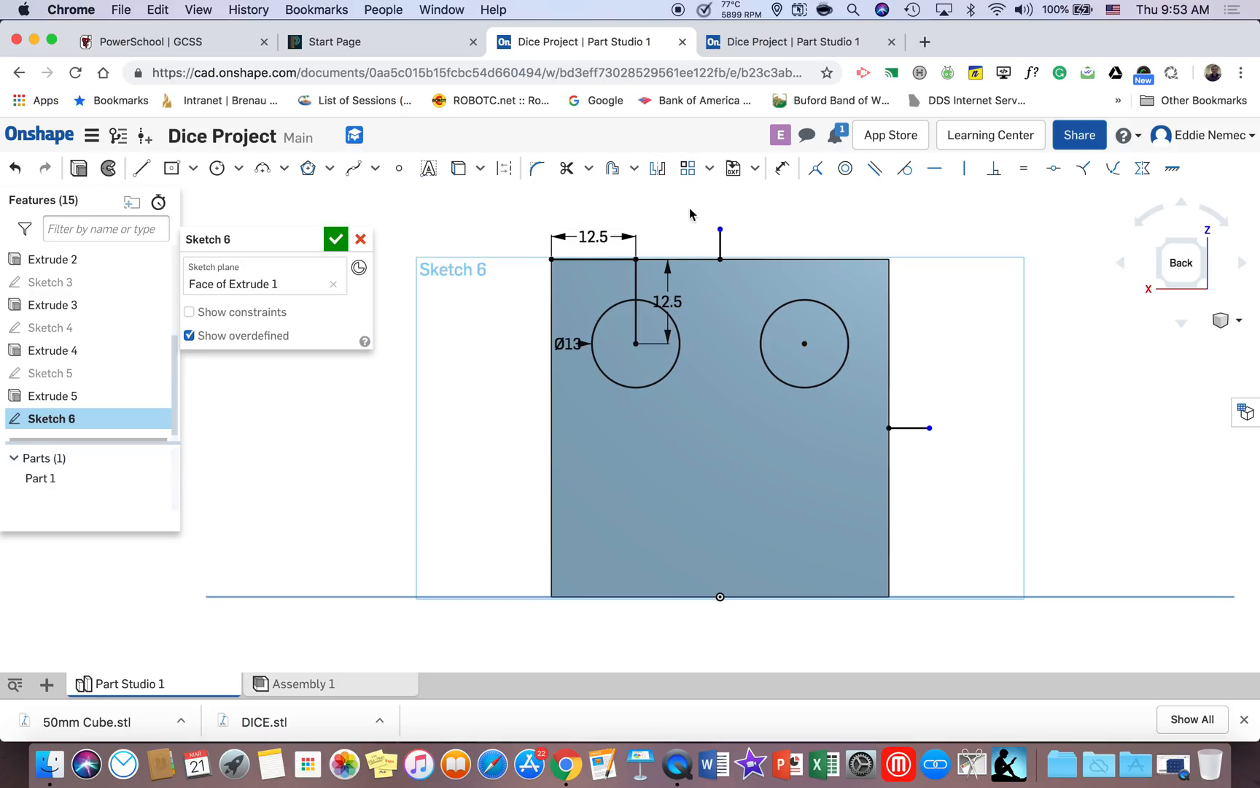
Mirror the two upper circles across the short horizontal line beside the back face to form four pips
left_click(656, 169)
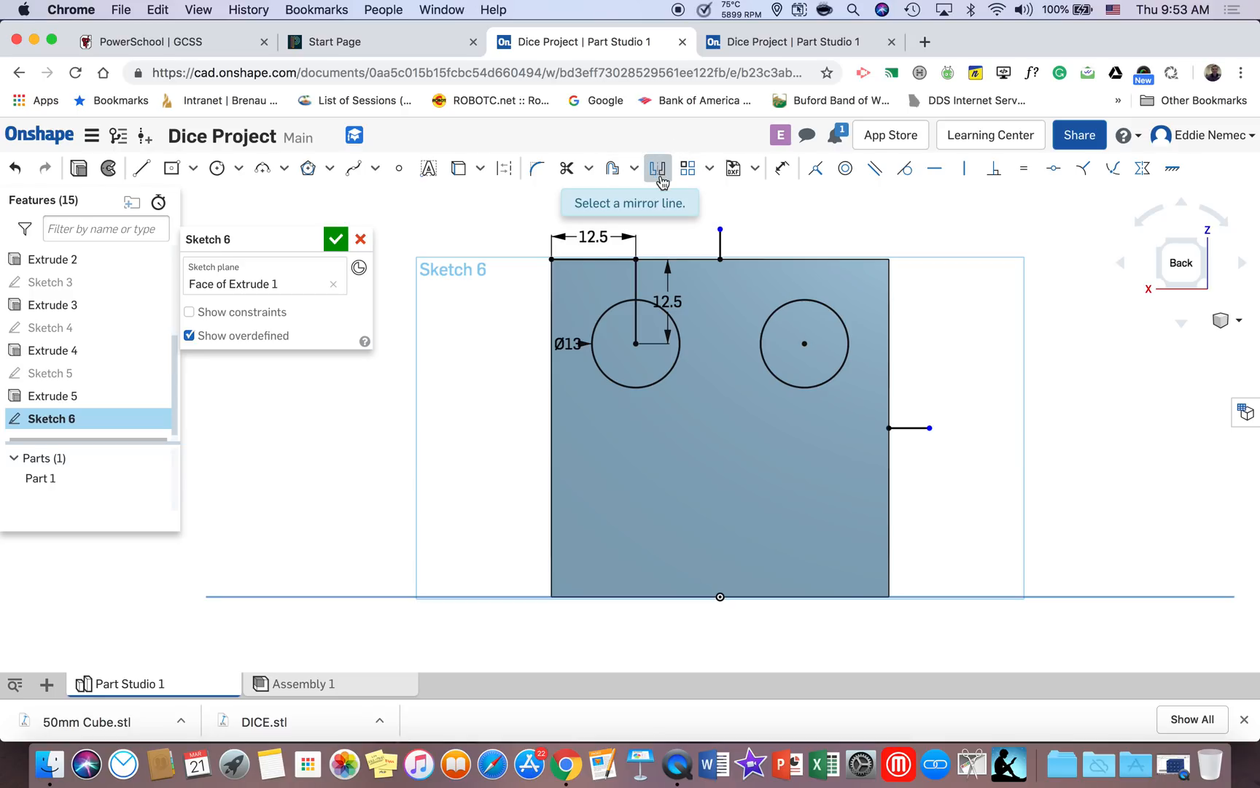
left_click(909, 428)
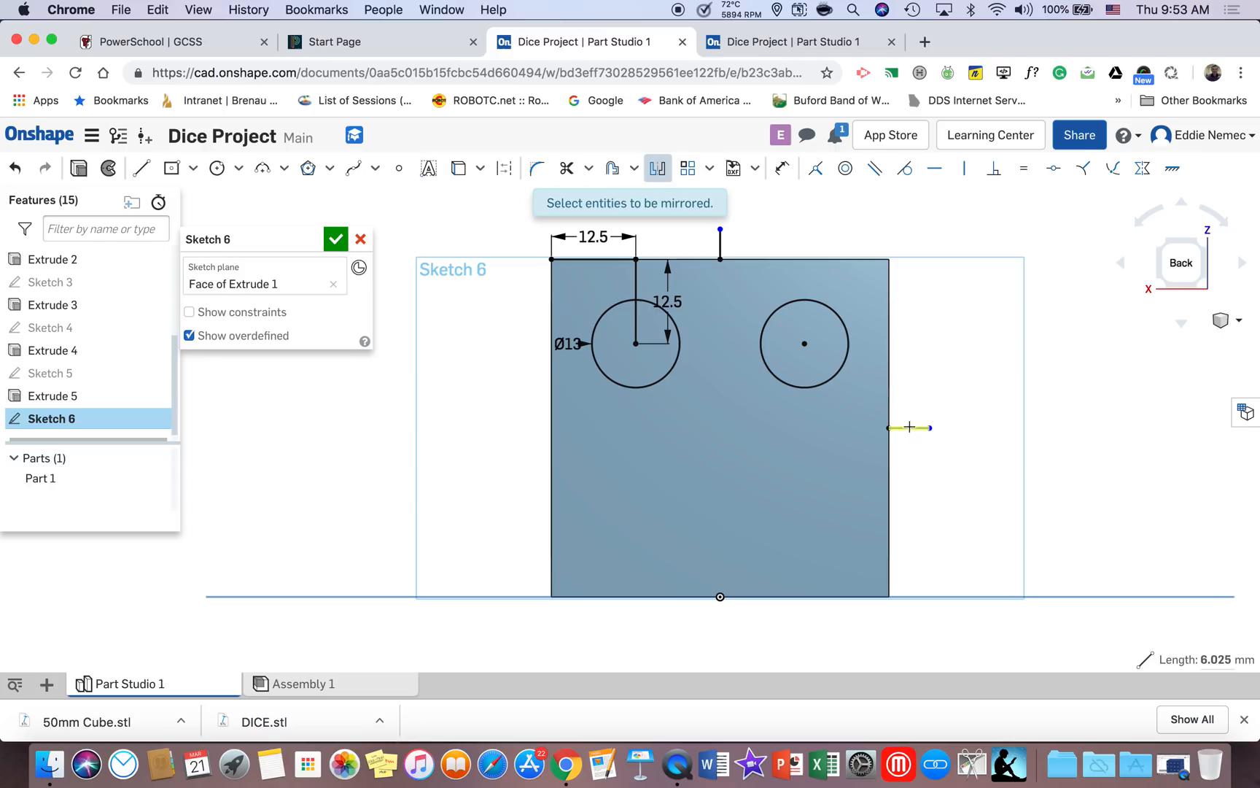
left_click(850, 335)
left_click(670, 314)
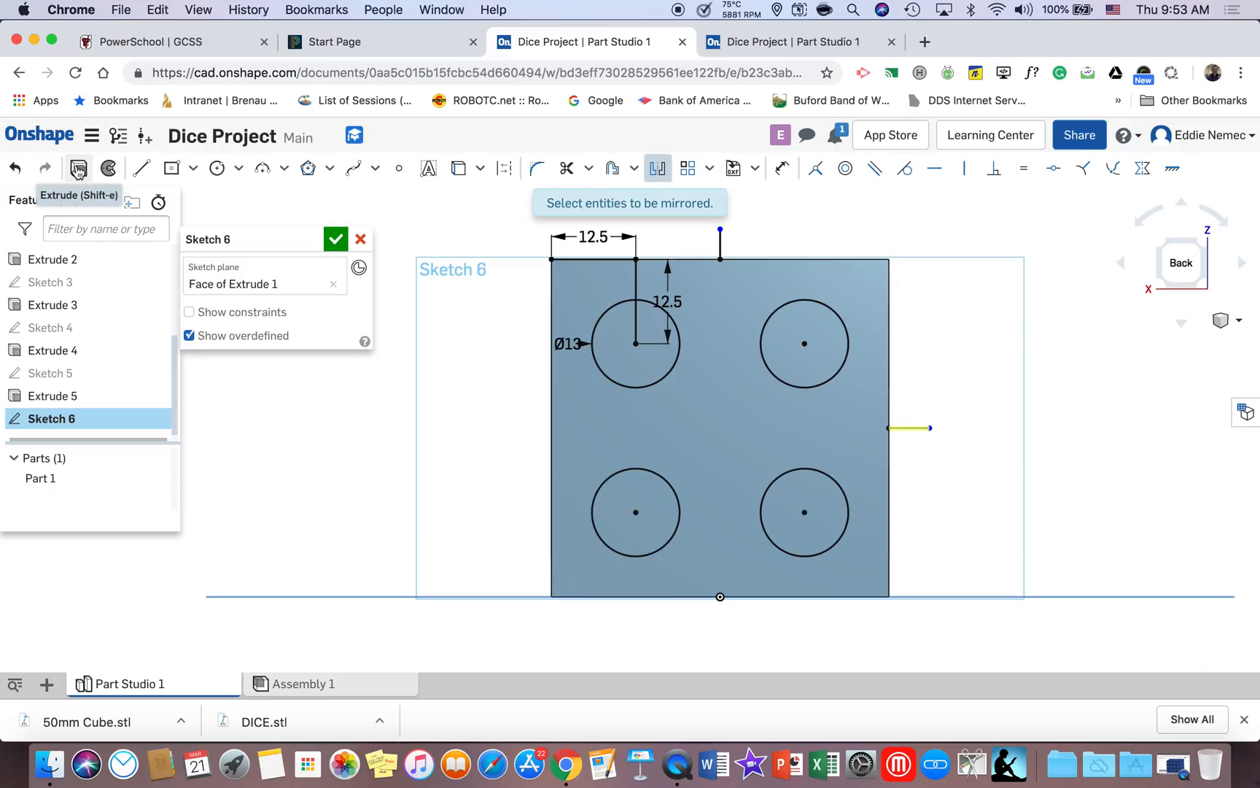
Extrude the four back-face circles as a blind removal from the die
left_click(78, 169)
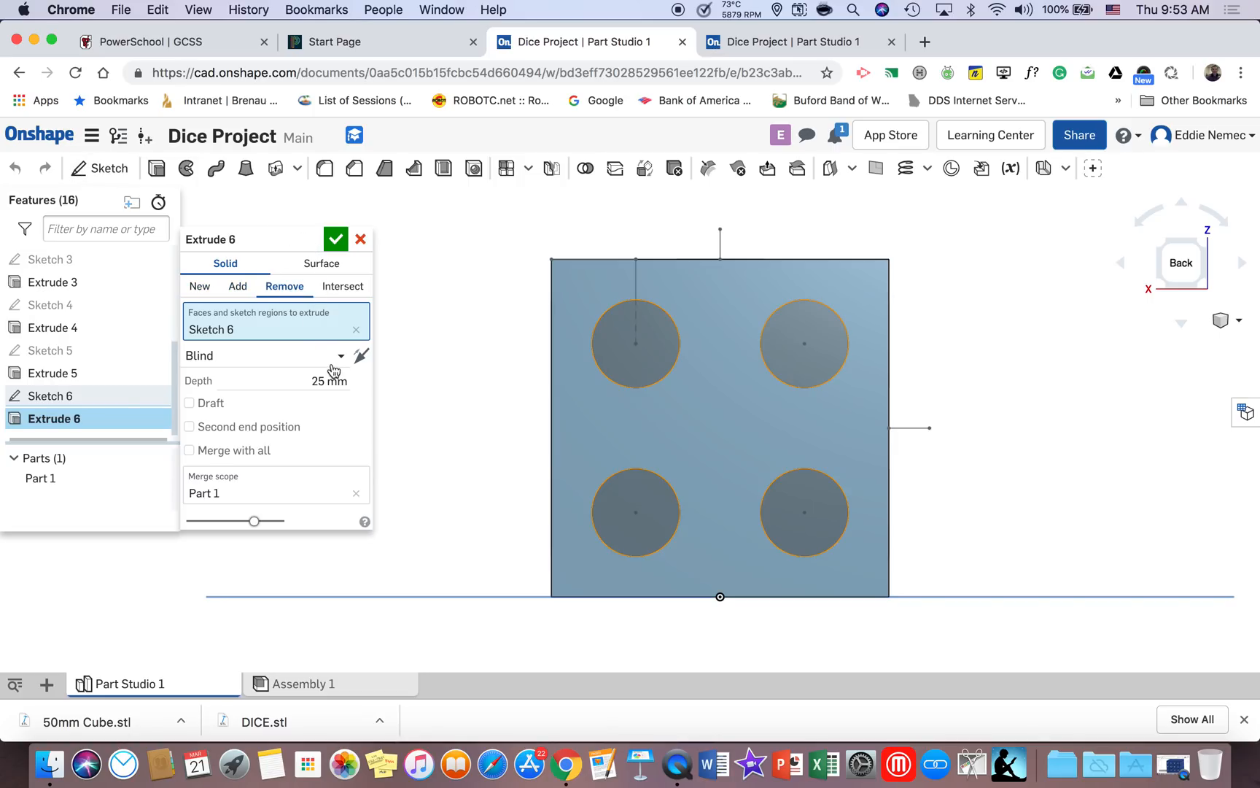
left_click(333, 373)
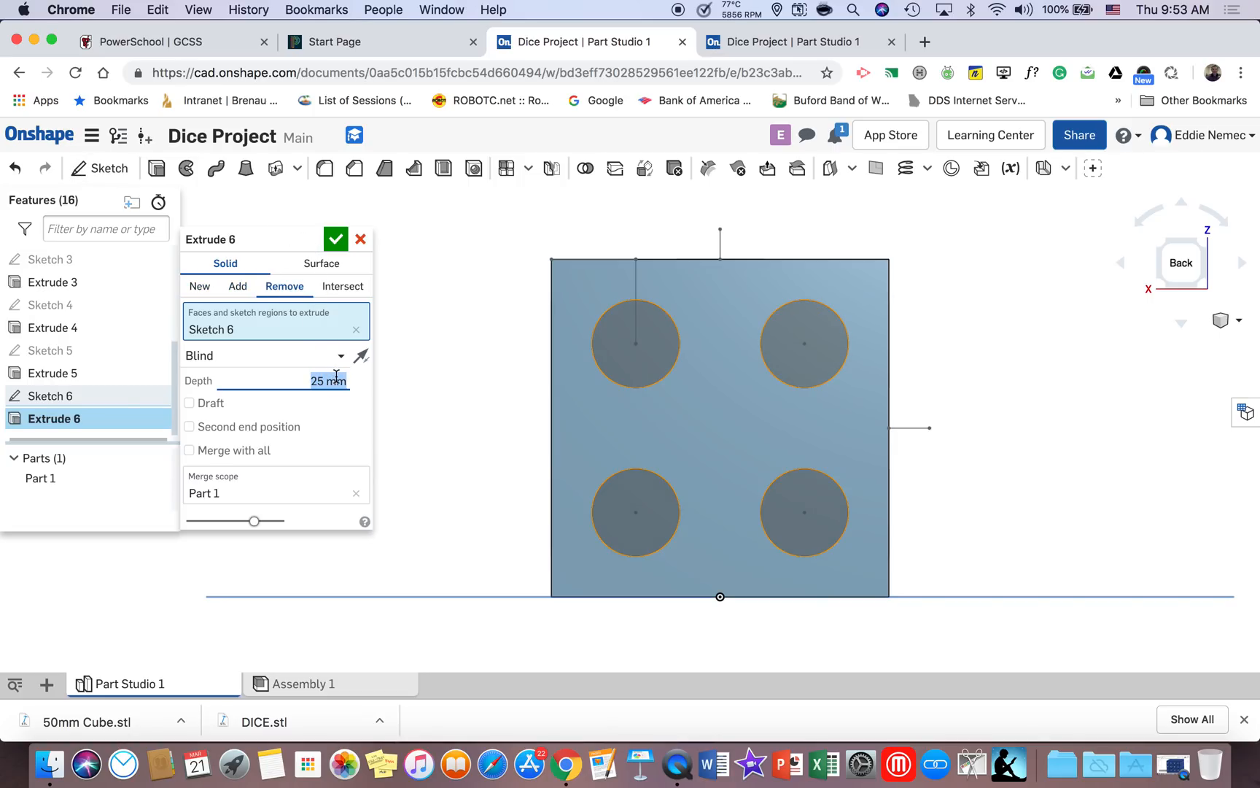
left_click(336, 240)
Compare the new die's blank bottom face with the finished reference die to check the arrangement and orientation of its pips
right_click_drag(422, 296, 512, 332)
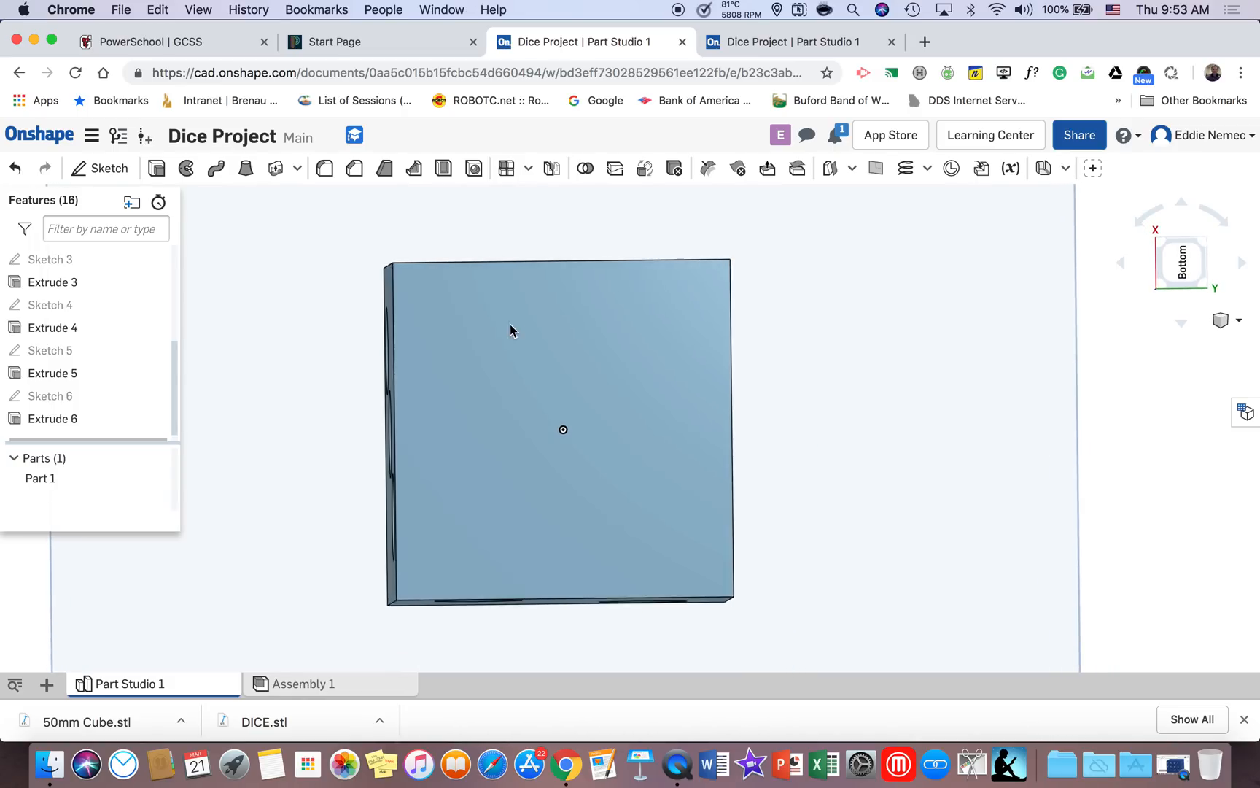
left_click(756, 42)
right_click_drag(630, 268, 556, 432)
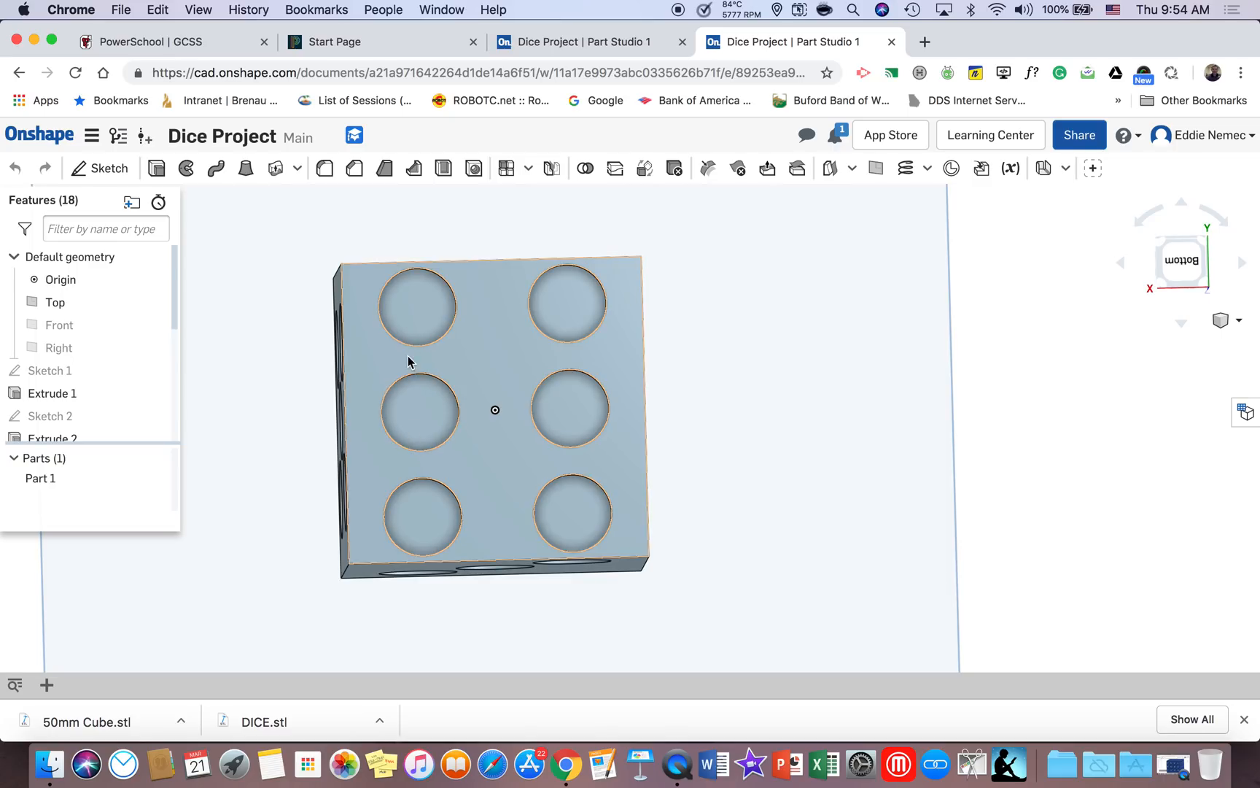
right_click_drag(420, 323, 536, 350)
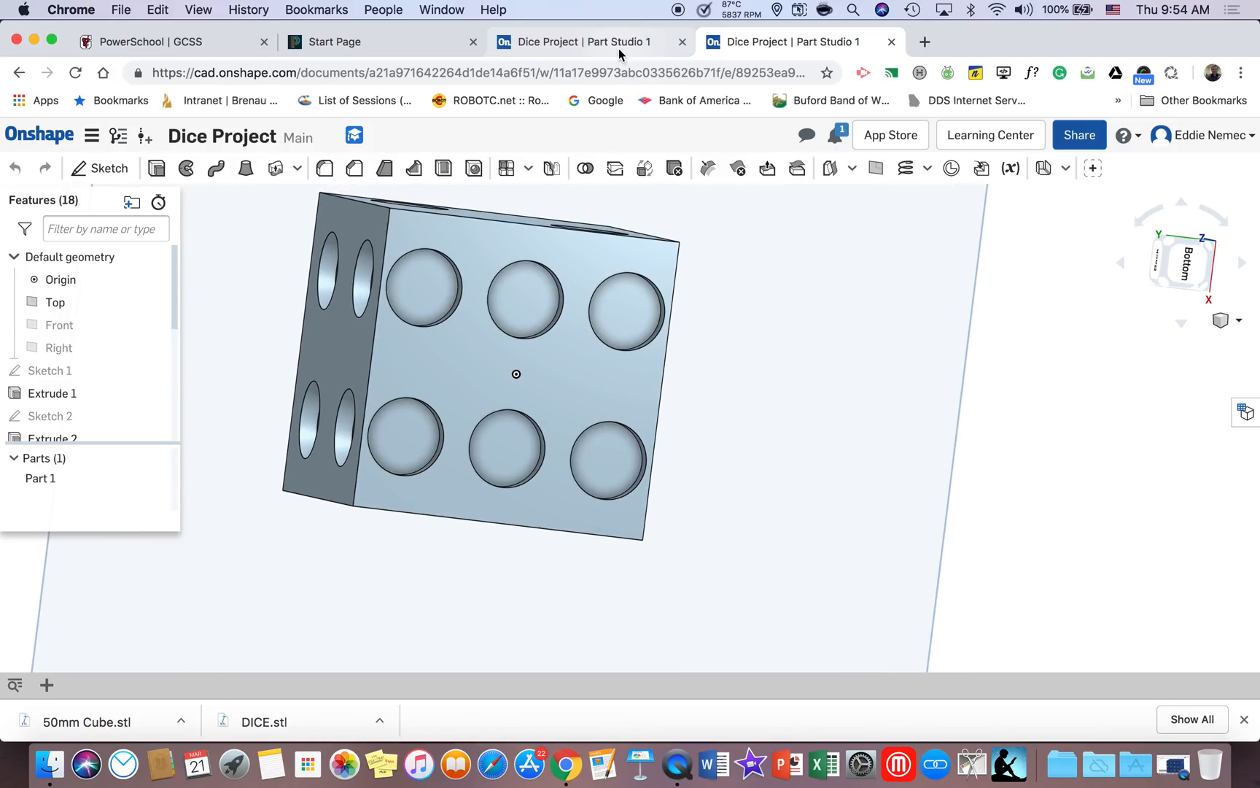
left_click(613, 44)
mouse_move(602, 406)
right_mouse_down()
mouse_move(585, 433)
mouse_move(656, 391)
mouse_move(657, 318)
mouse_move(650, 380)
mouse_move(613, 425)
mouse_move(574, 417)
mouse_move(589, 429)
mouse_move(599, 408)
right_mouse_up()
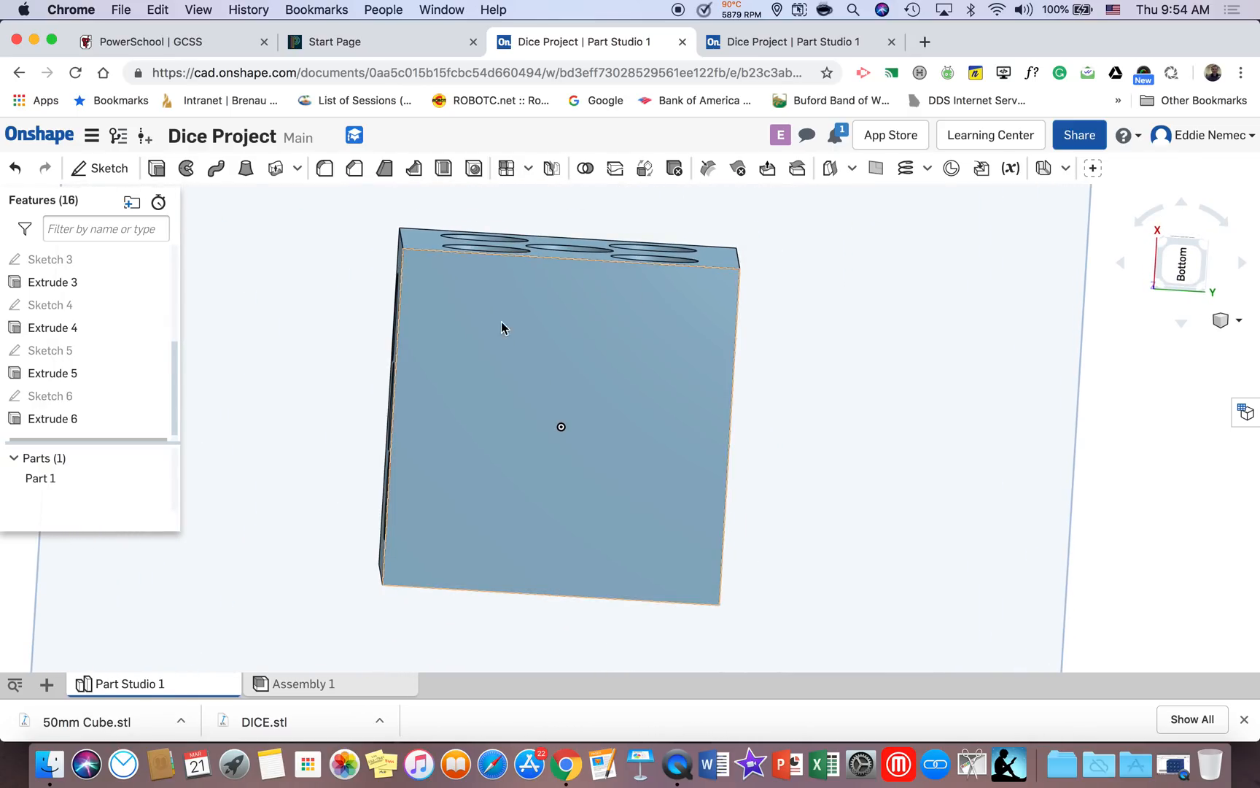
left_click(762, 42)
right_click_drag(726, 225, 732, 325)
right_click_drag(577, 413, 662, 373)
left_click(565, 38)
mouse_move(655, 284)
right_mouse_down()
mouse_move(619, 292)
mouse_move(649, 271)
right_mouse_up()
Start a sketch on the new die's blank bottom face
left_click(111, 168)
left_click(628, 365)
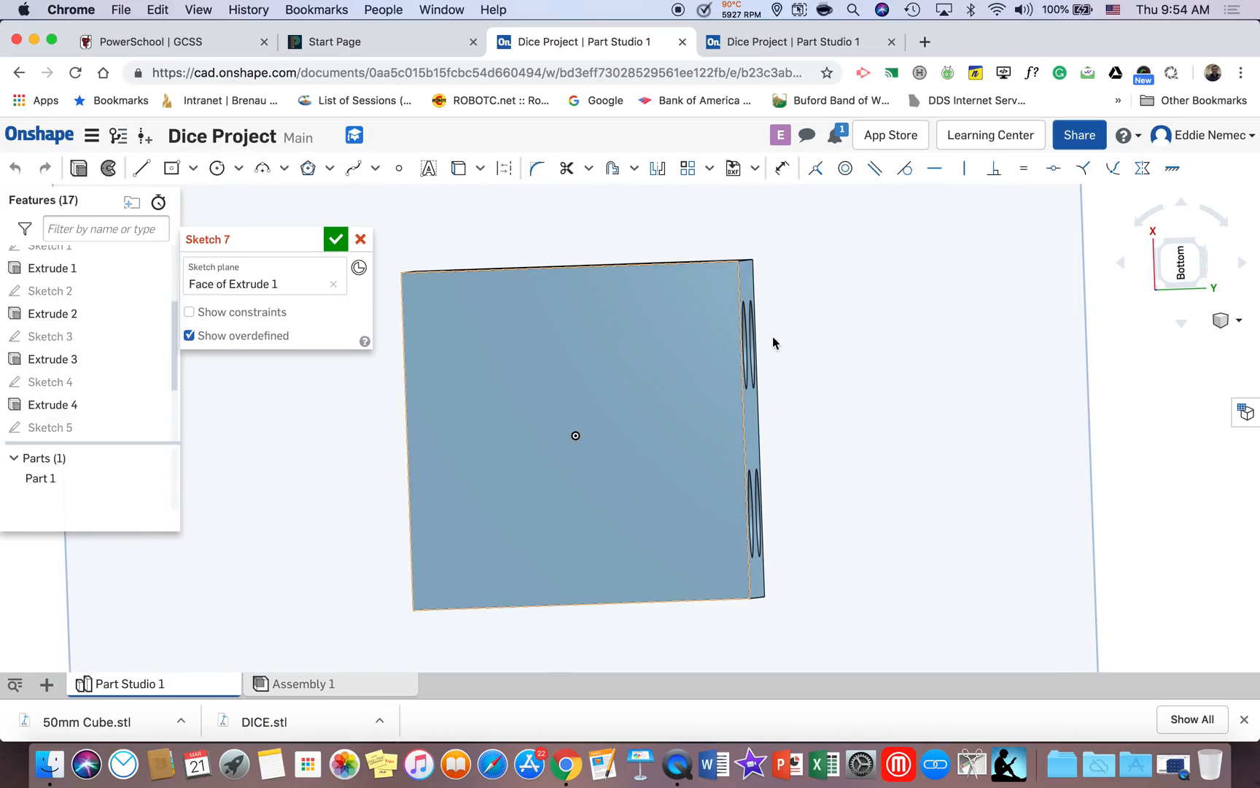
right_click_drag(764, 303, 652, 282)
Draw an 8 mm line along the top edge from the bottom face's upper-left corner, and a 12.5 mm perpendicular line down from its end
left_click(142, 170)
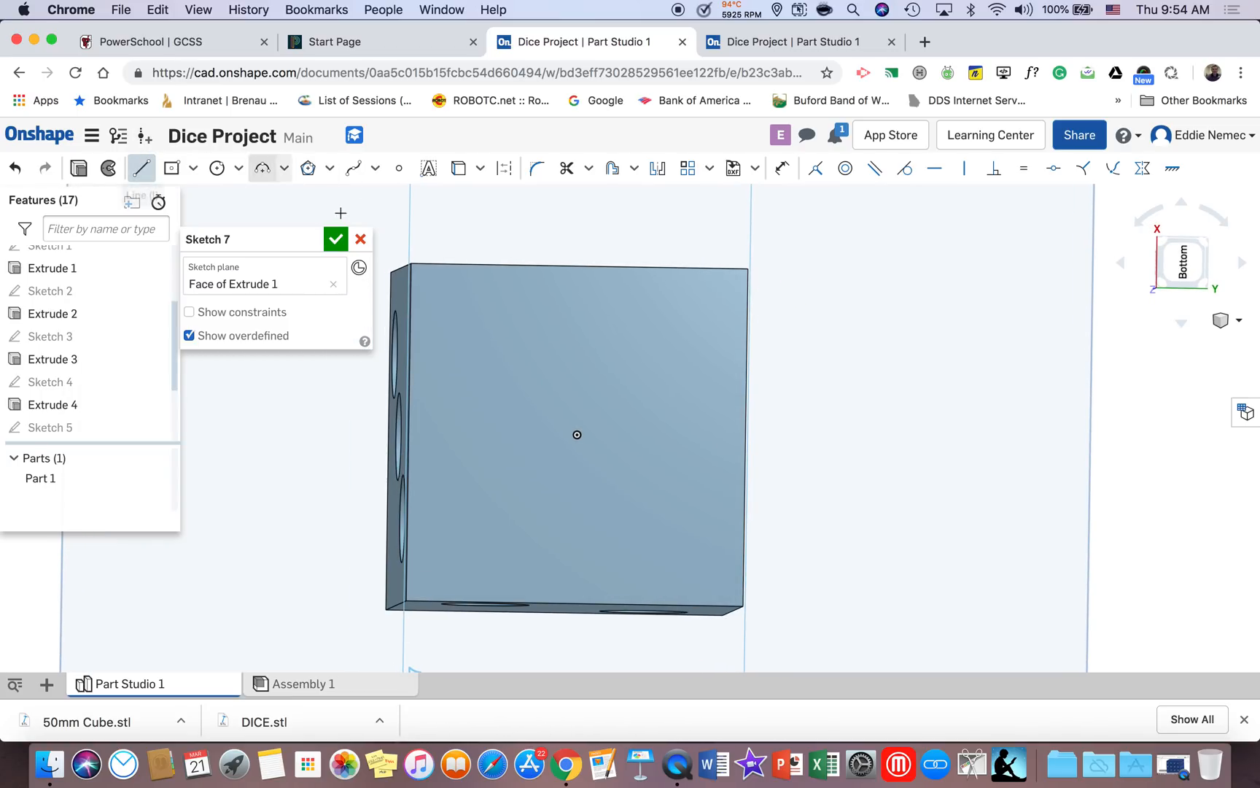
left_click(411, 262)
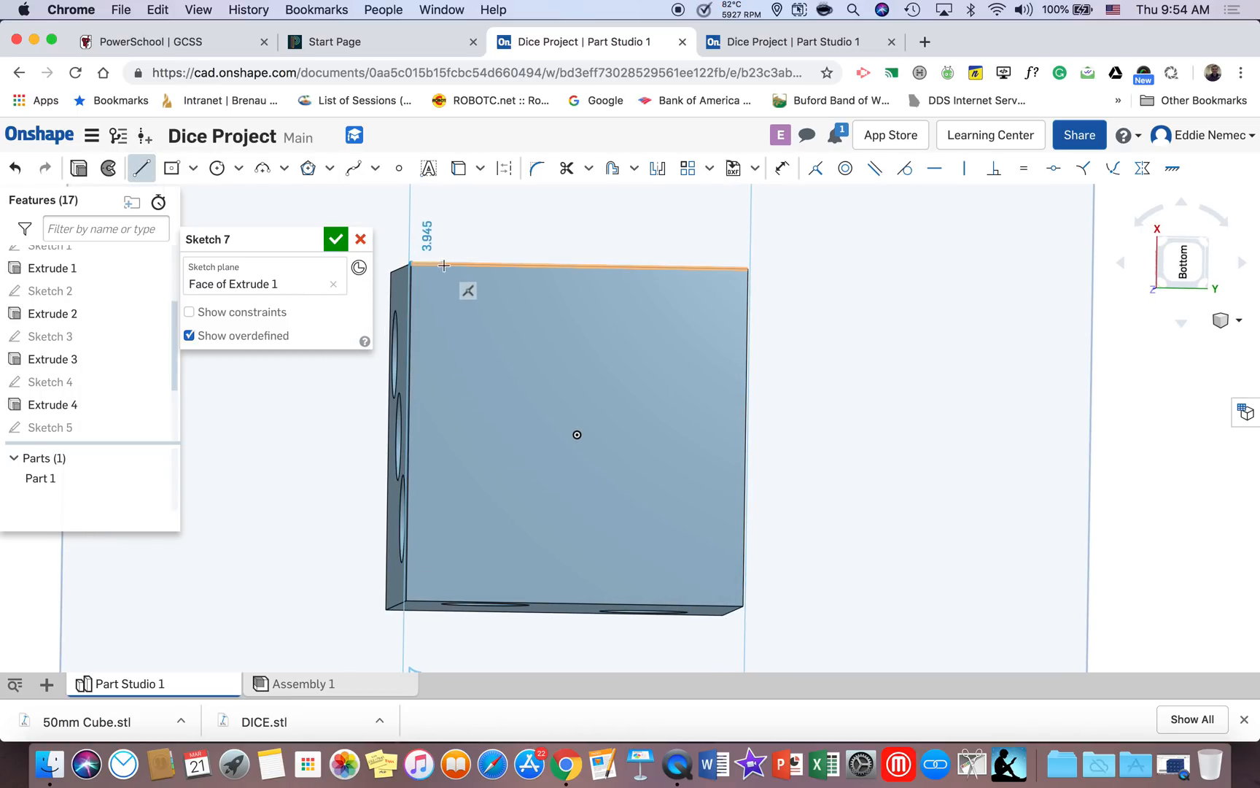
left_click(443, 265)
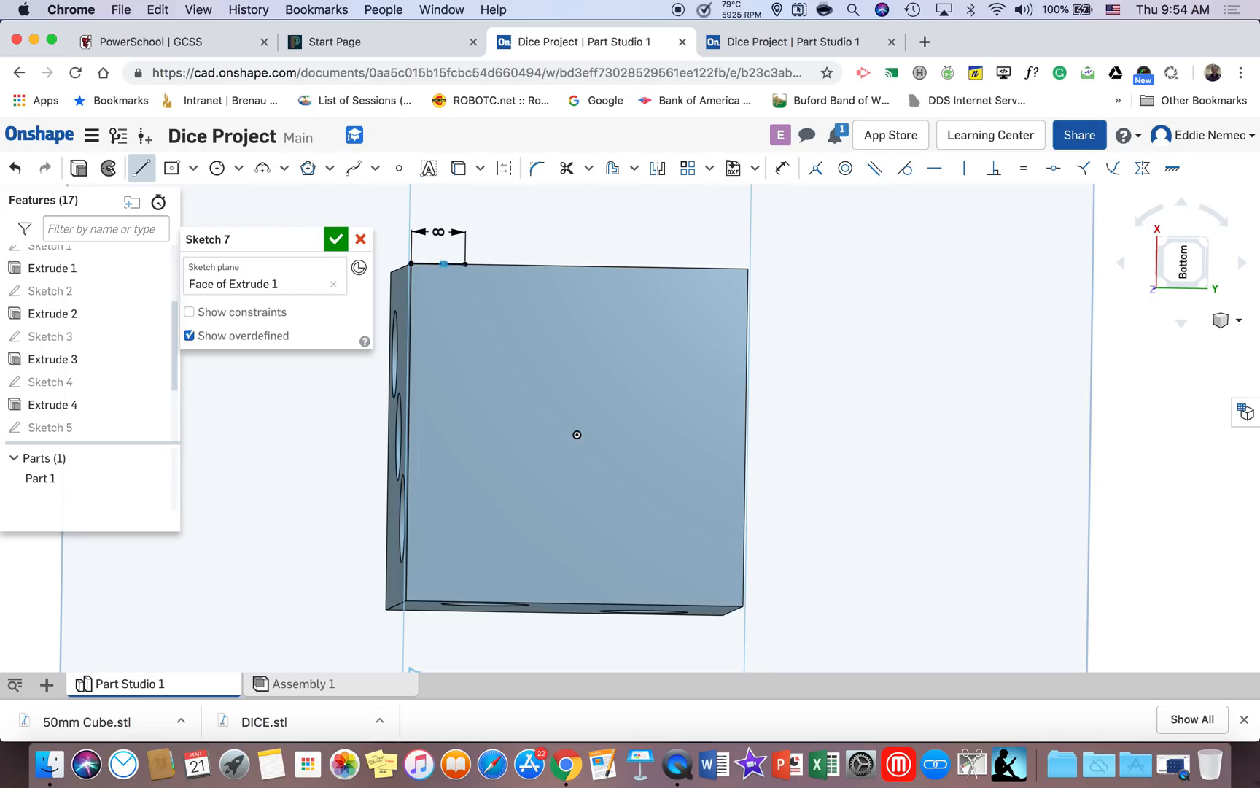
left_click(462, 302)
type("12.5")
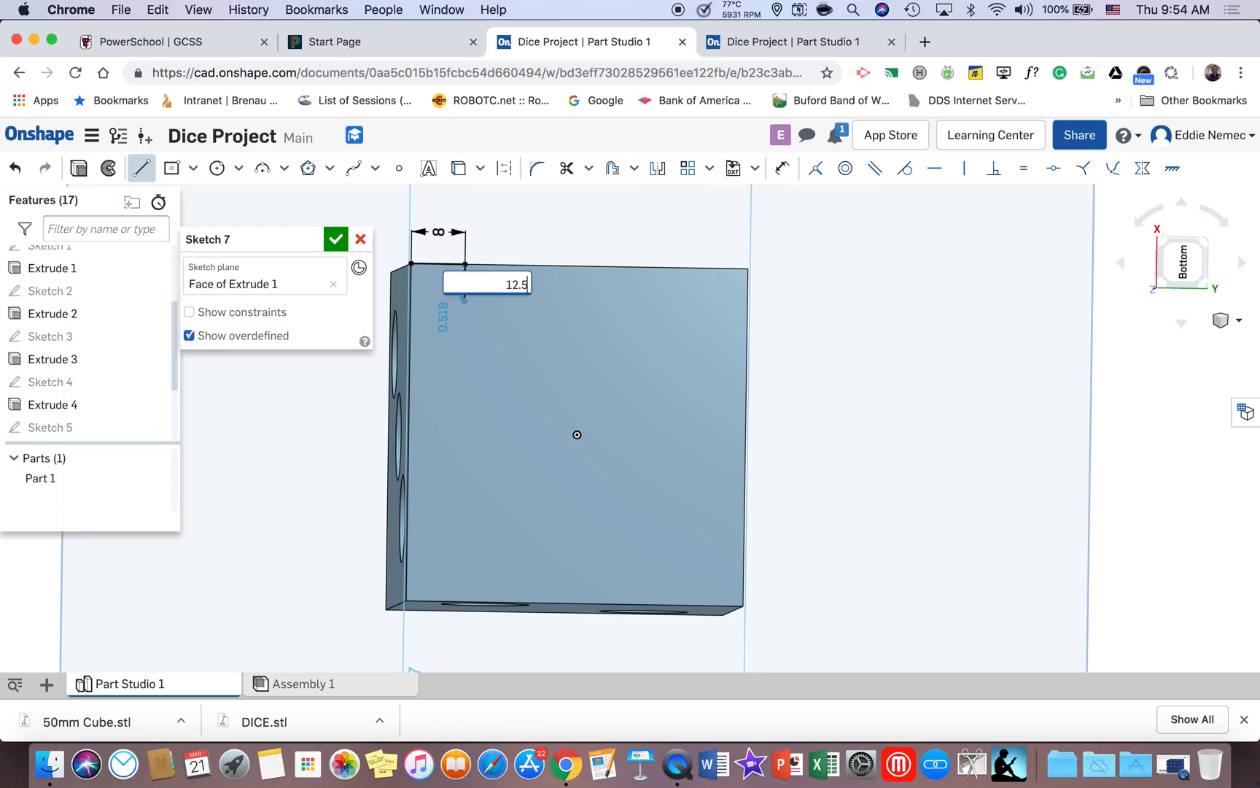
key("Return")
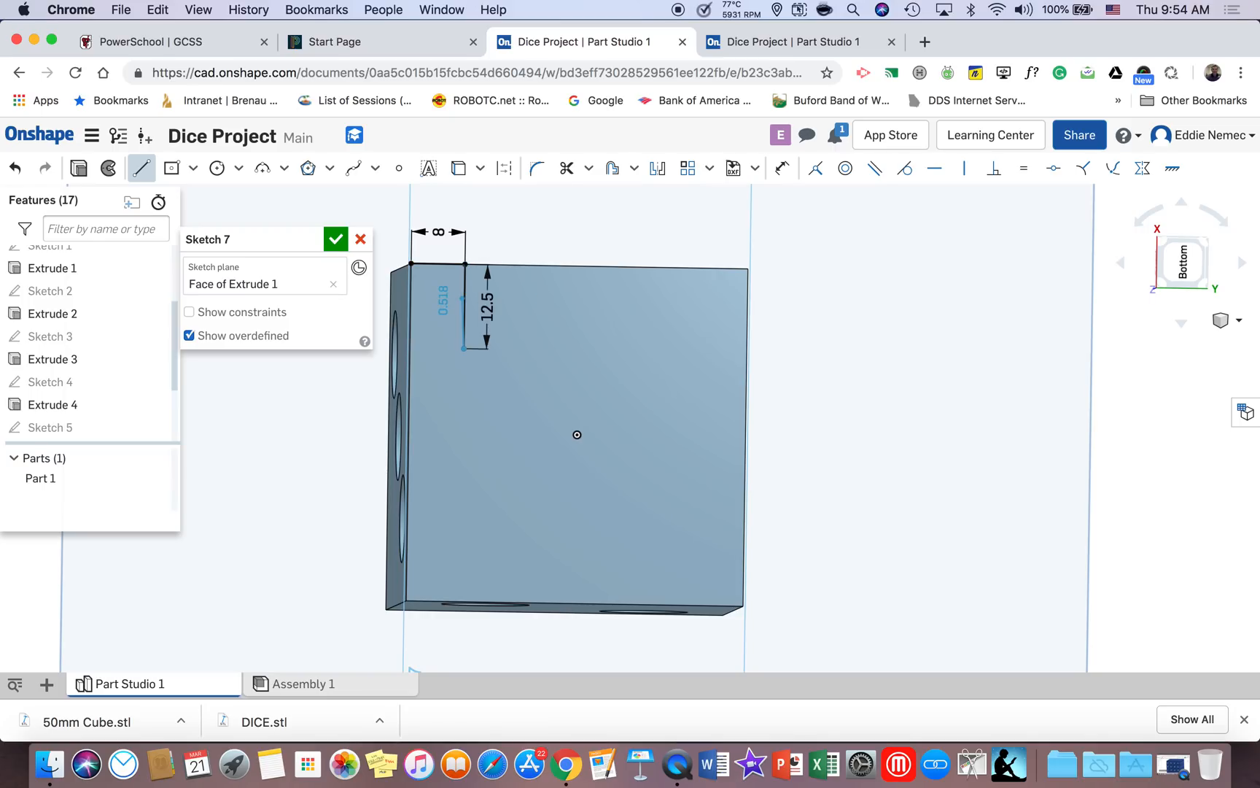
Draw a 13 mm diameter circle centered on the lower end of the 12.5 mm line on the bottom face
left_click(217, 167)
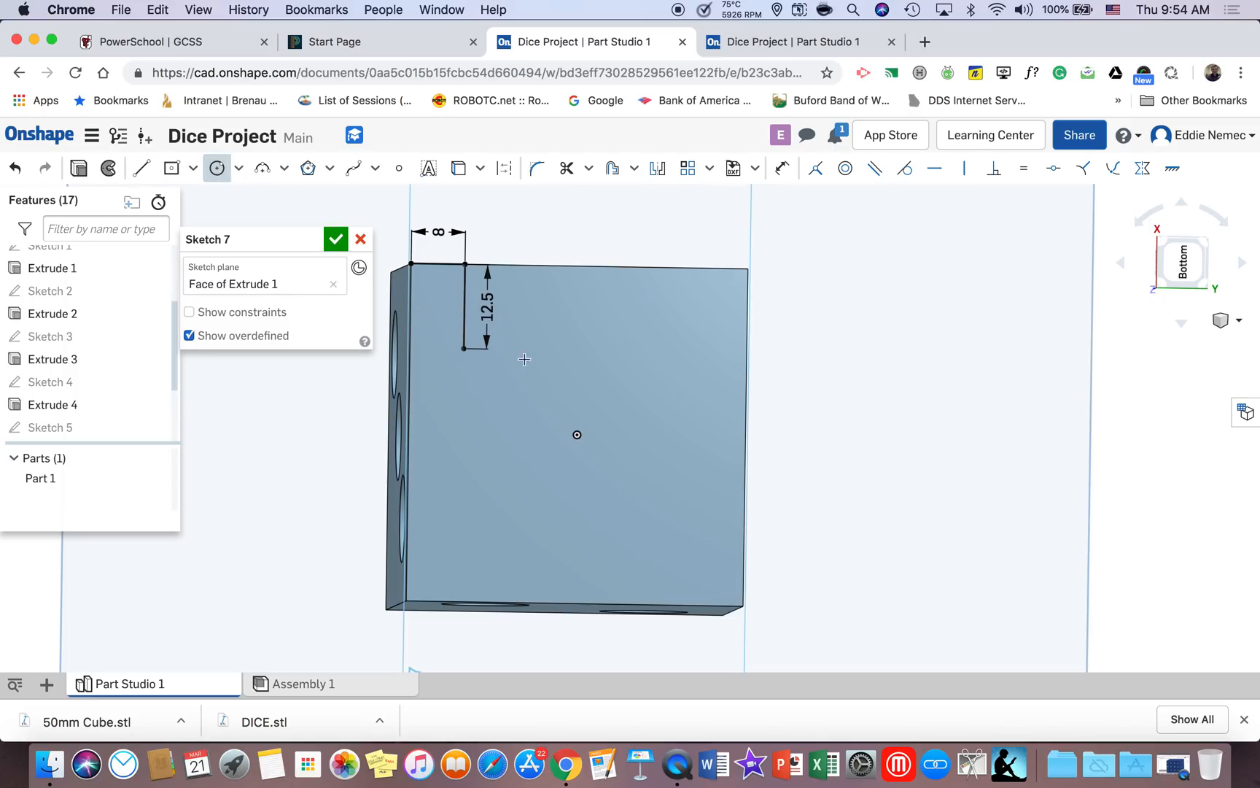
left_click(464, 349)
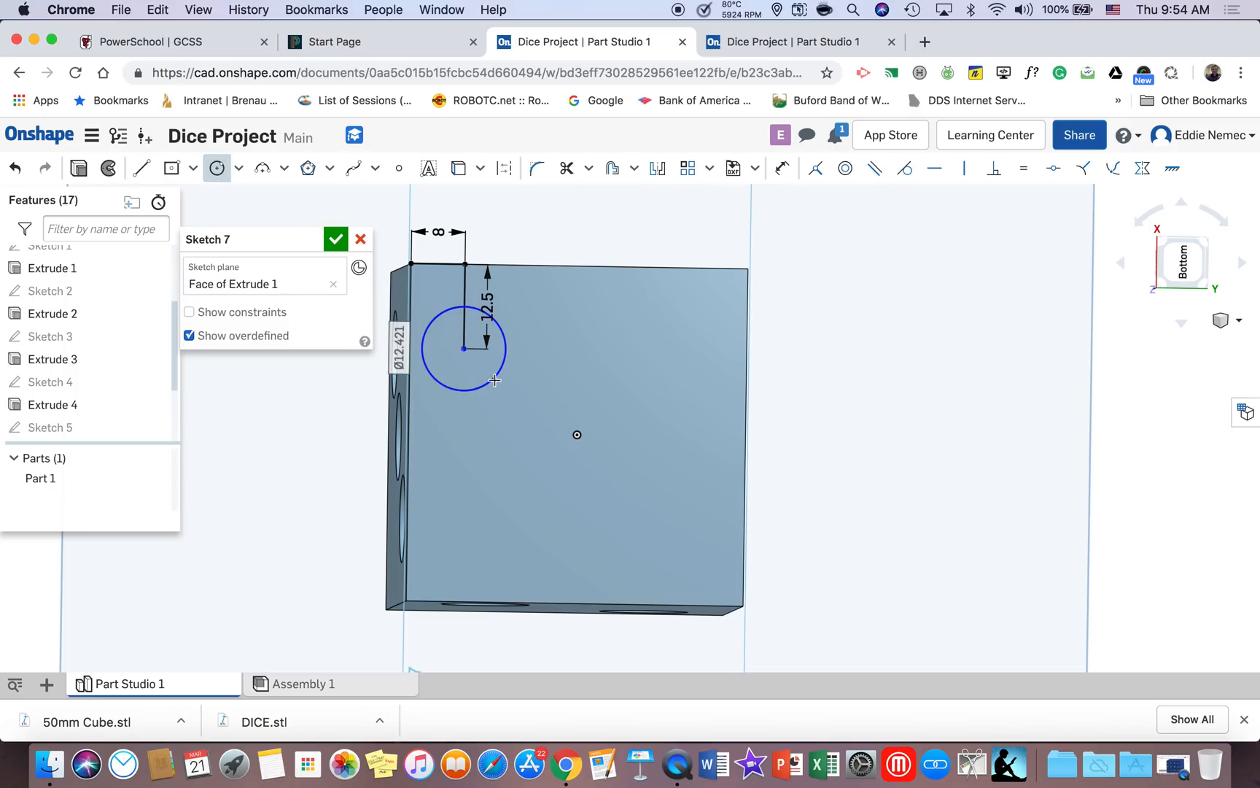
type("13")
key("Return")
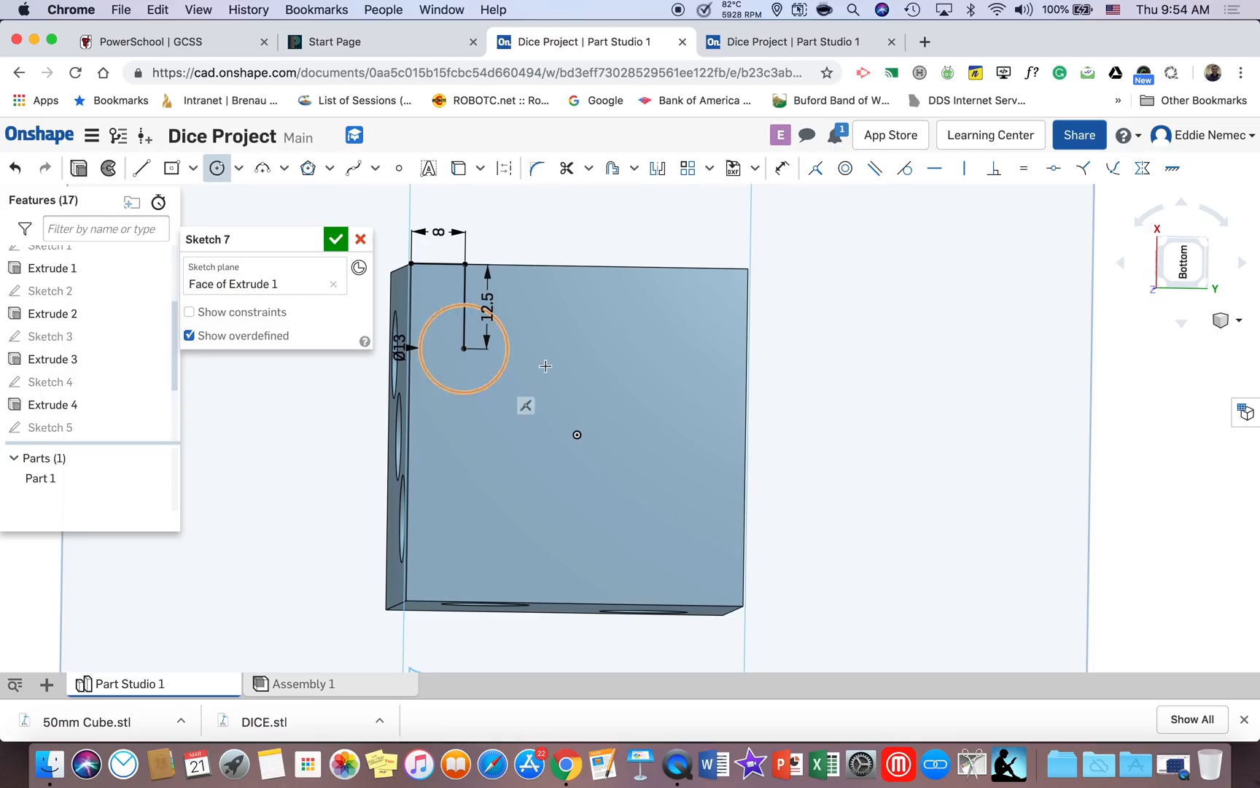
Draw a line about 17 mm long from the first circle's center across the bottom face, ending directly above the origin
key("n")
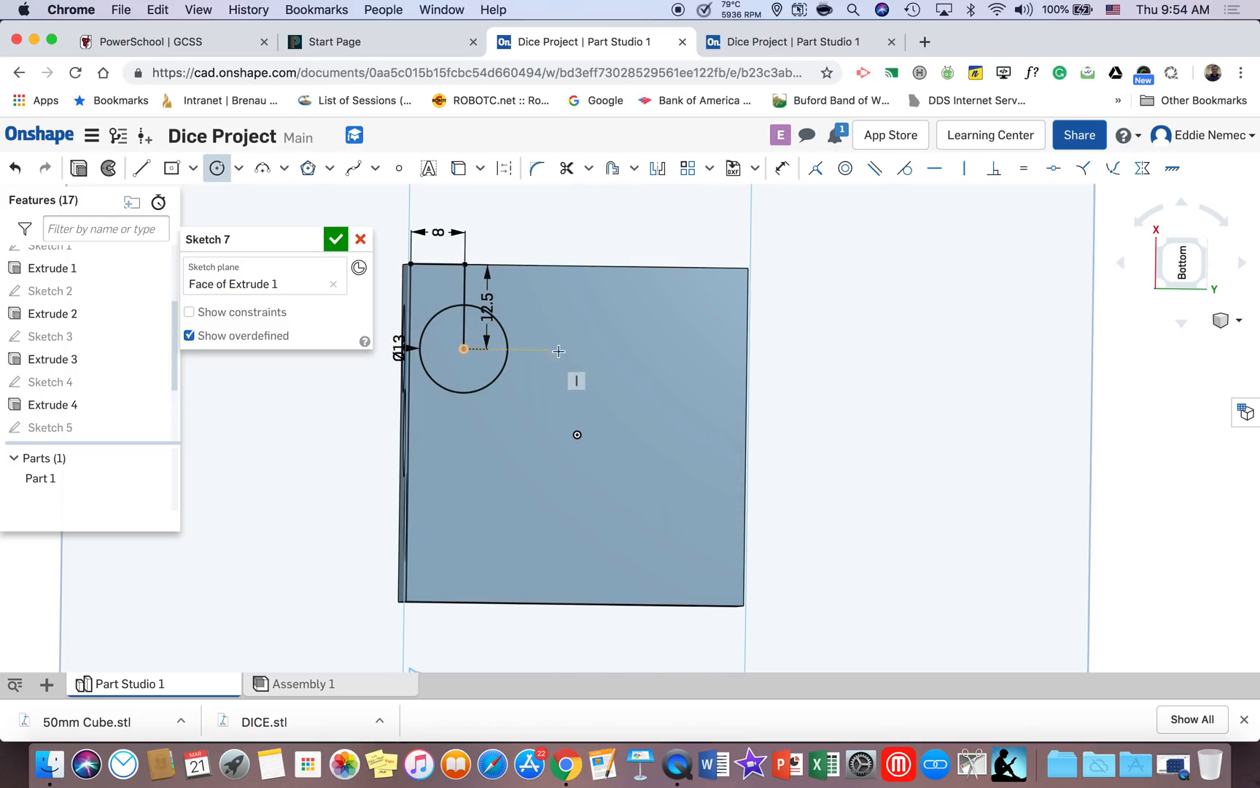
left_click(141, 169)
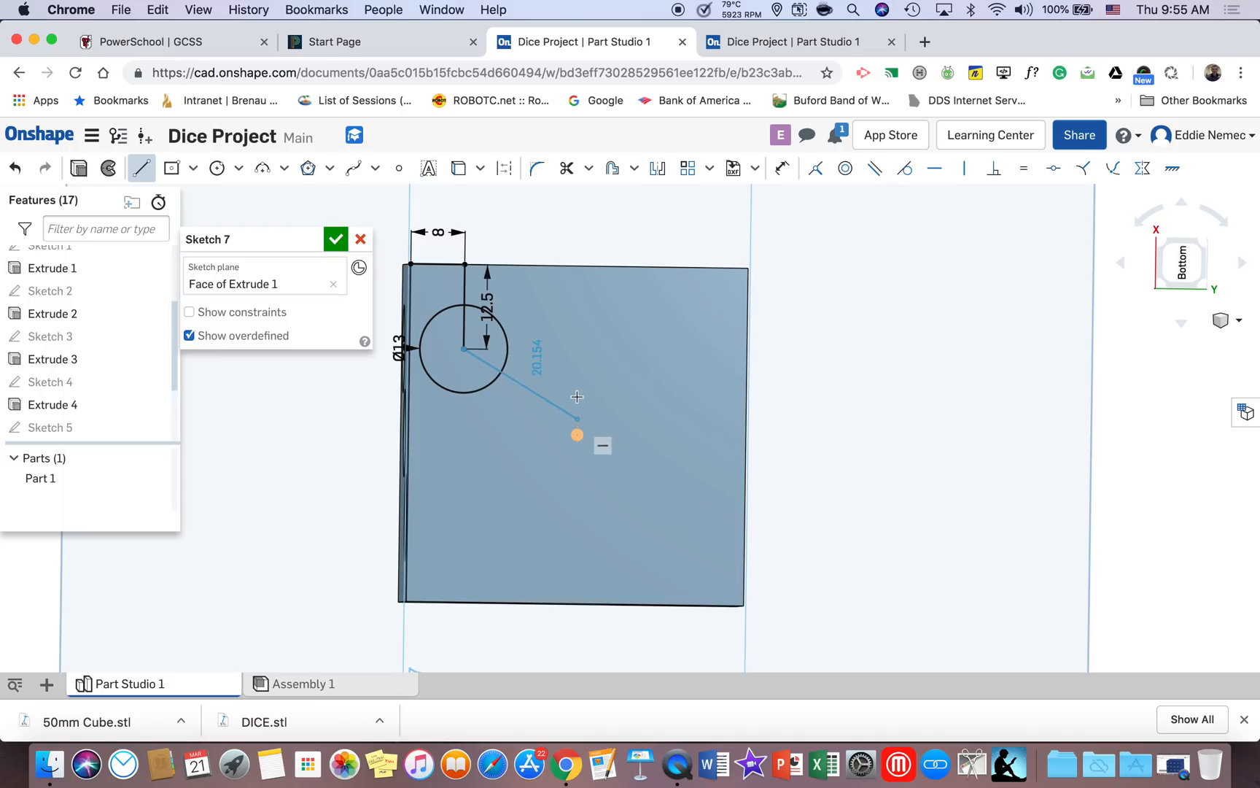
left_click(577, 351)
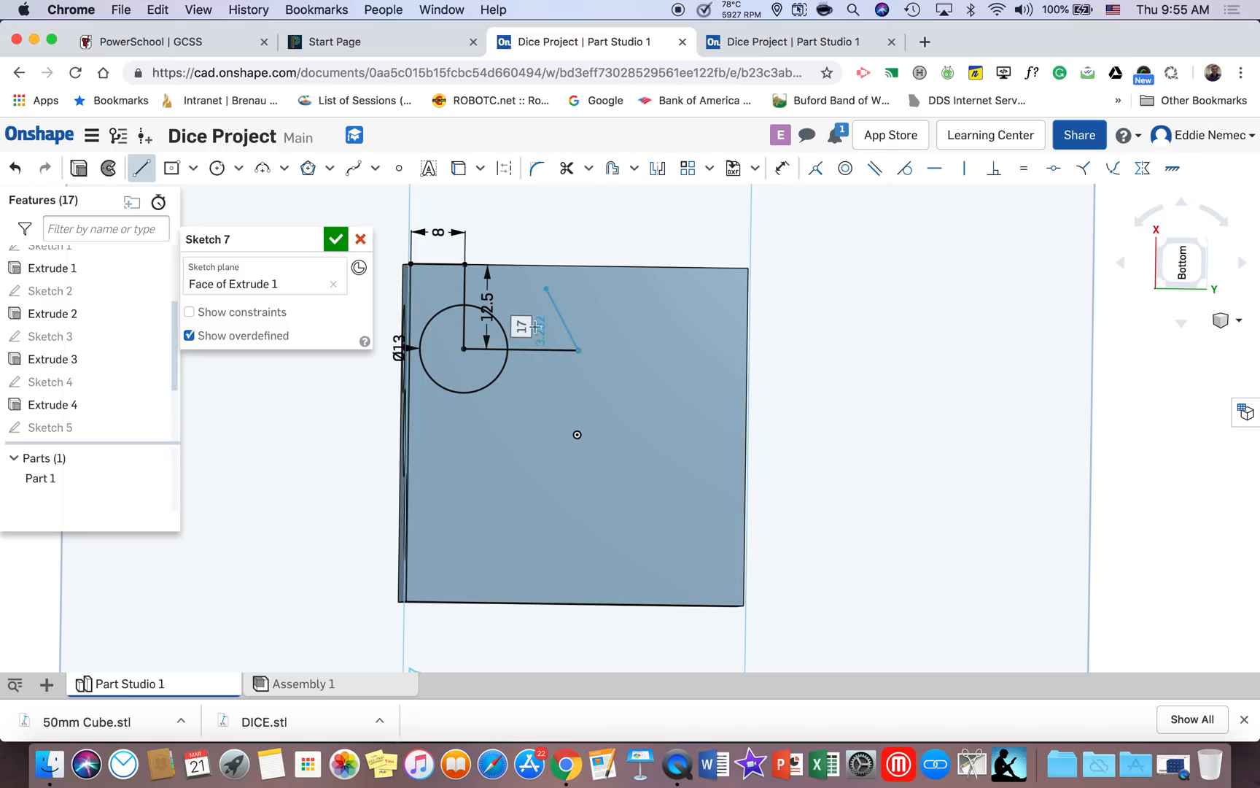
Draw a second 13 mm diameter circle centered on the end of the line directly above the origin
left_click(217, 167)
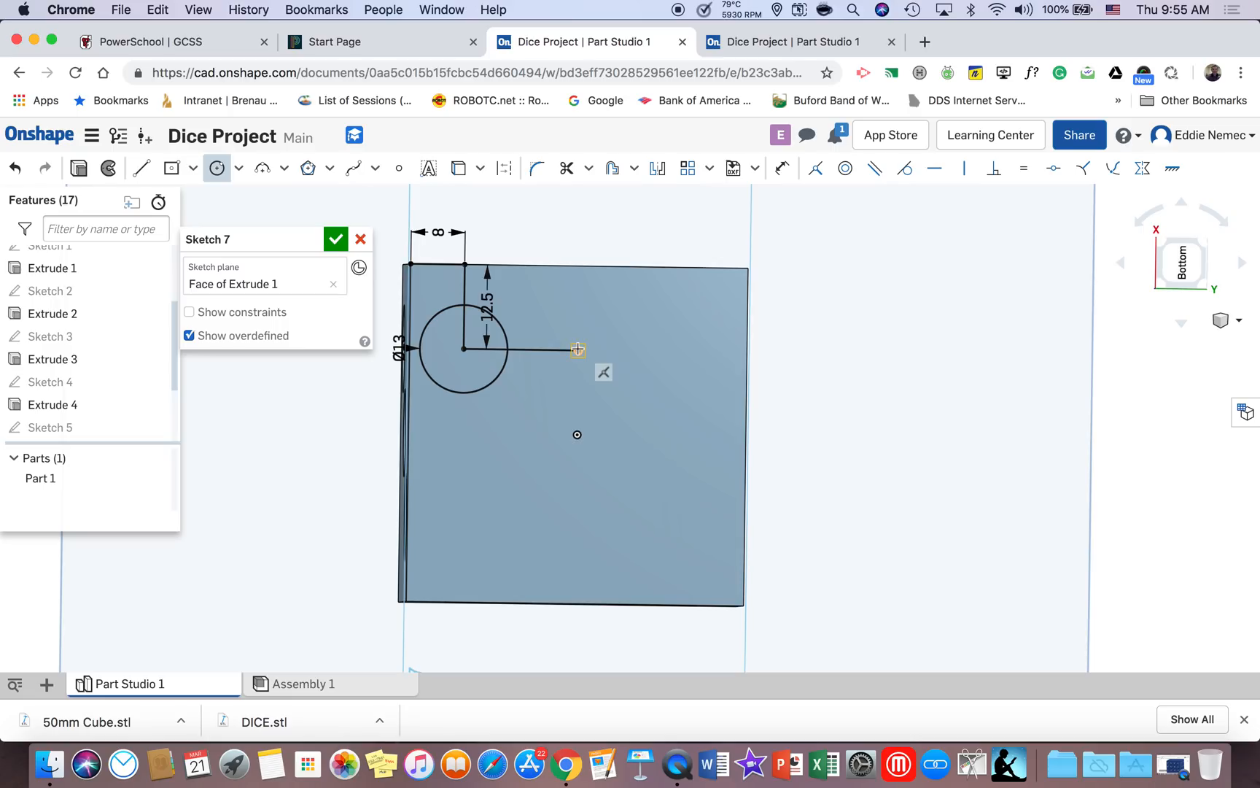
left_click(612, 385)
type("13")
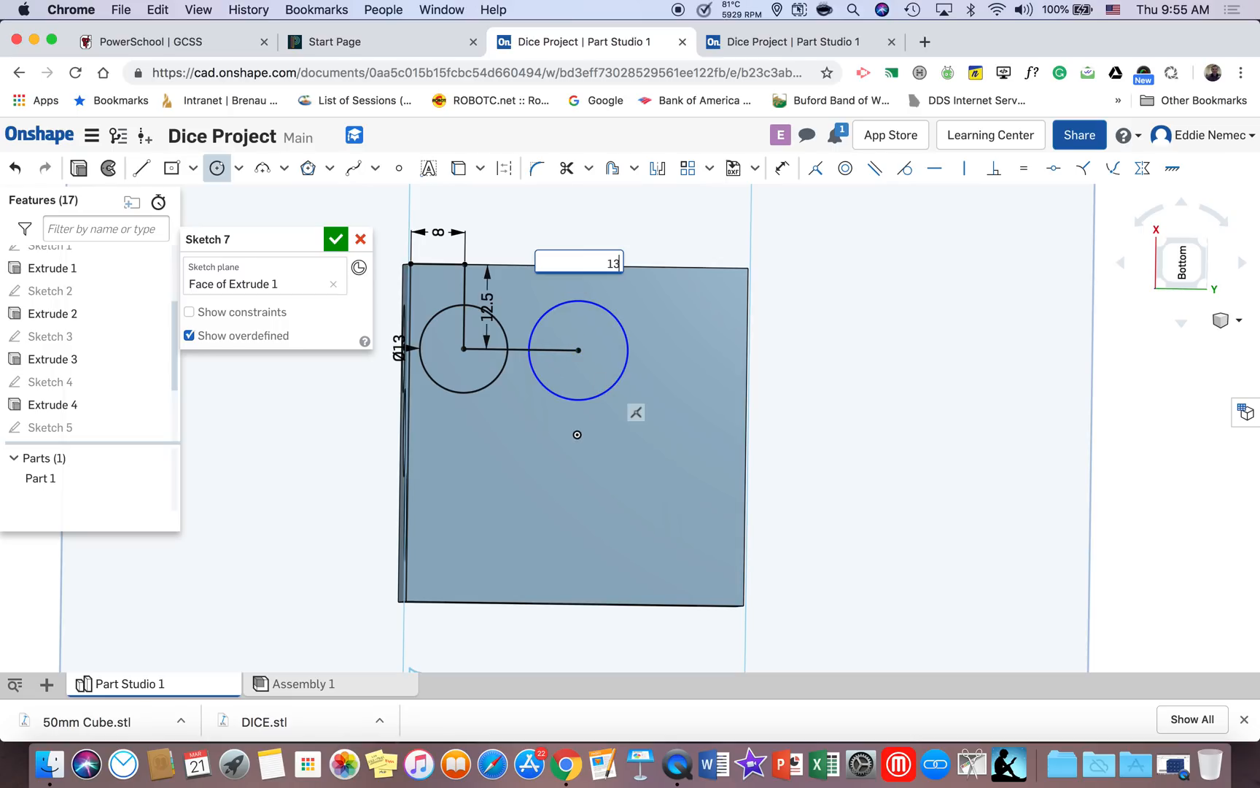
key("Return")
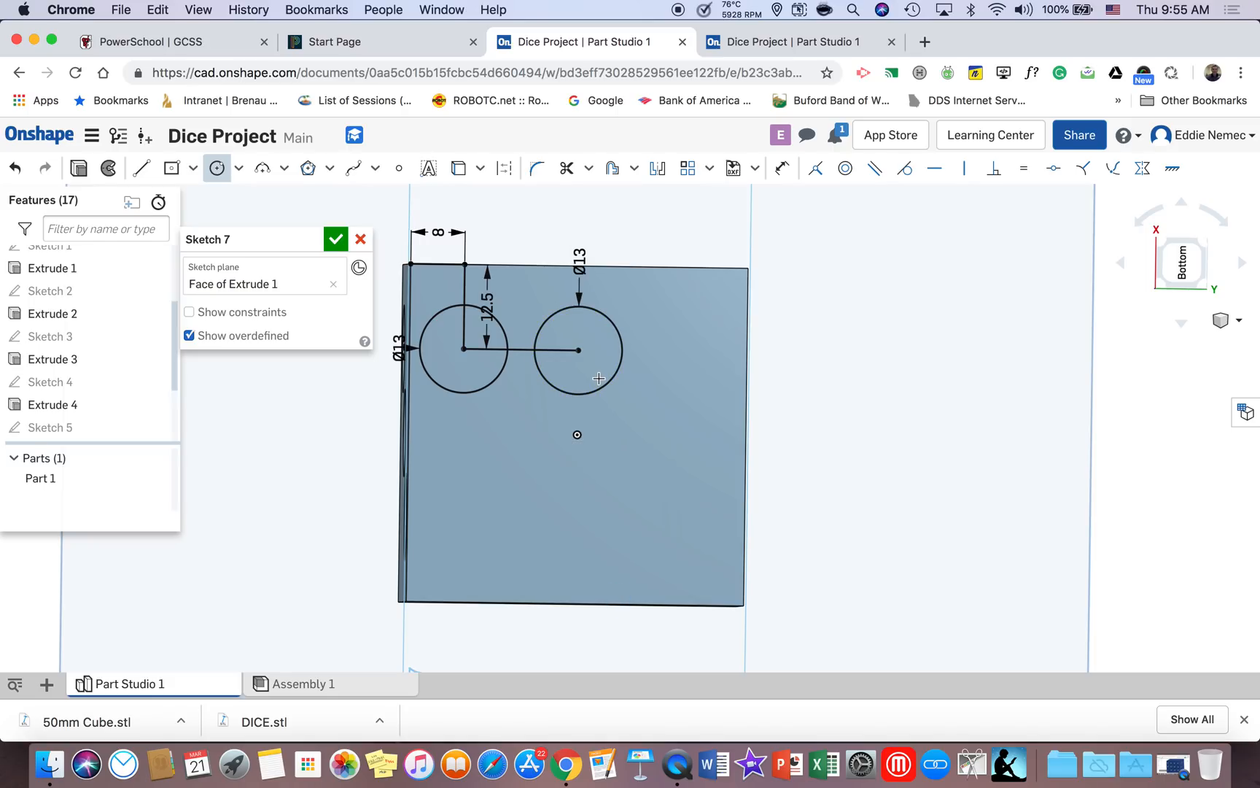
Draw a 17 mm line from the second circle's center, continuing the row toward the face's right edge
left_click(144, 166)
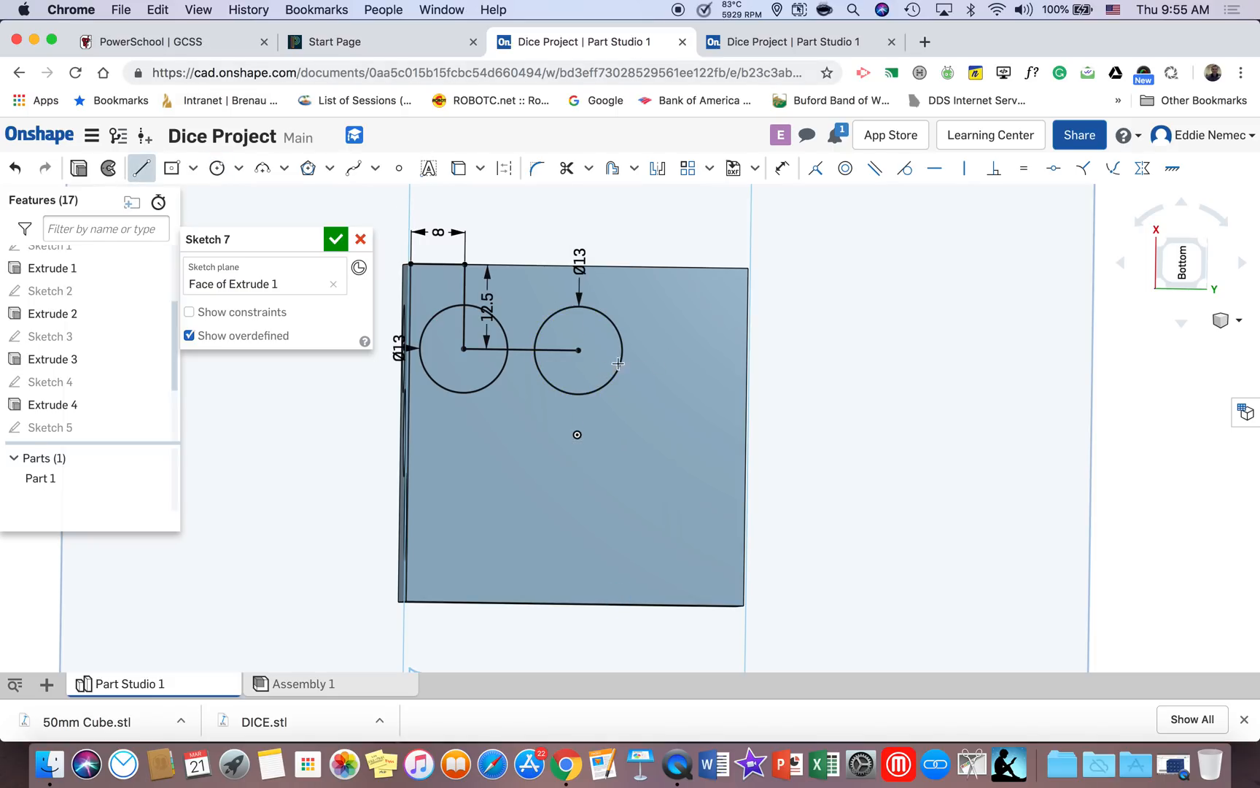
left_click(580, 351)
left_click(644, 352)
type("17")
key("Return")
Draw a third 13 mm diameter circle centered on the free end of the 17 mm line on the bottom face
left_click(217, 168)
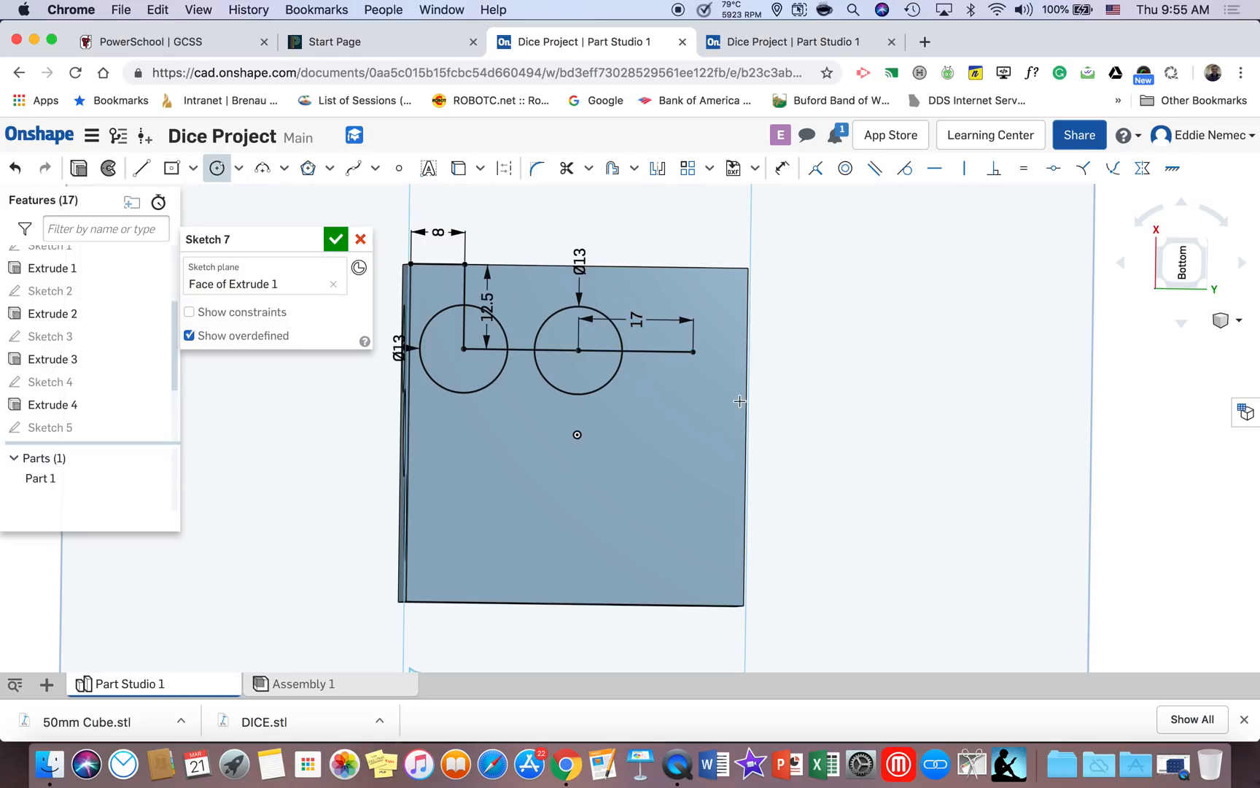
left_click(694, 352)
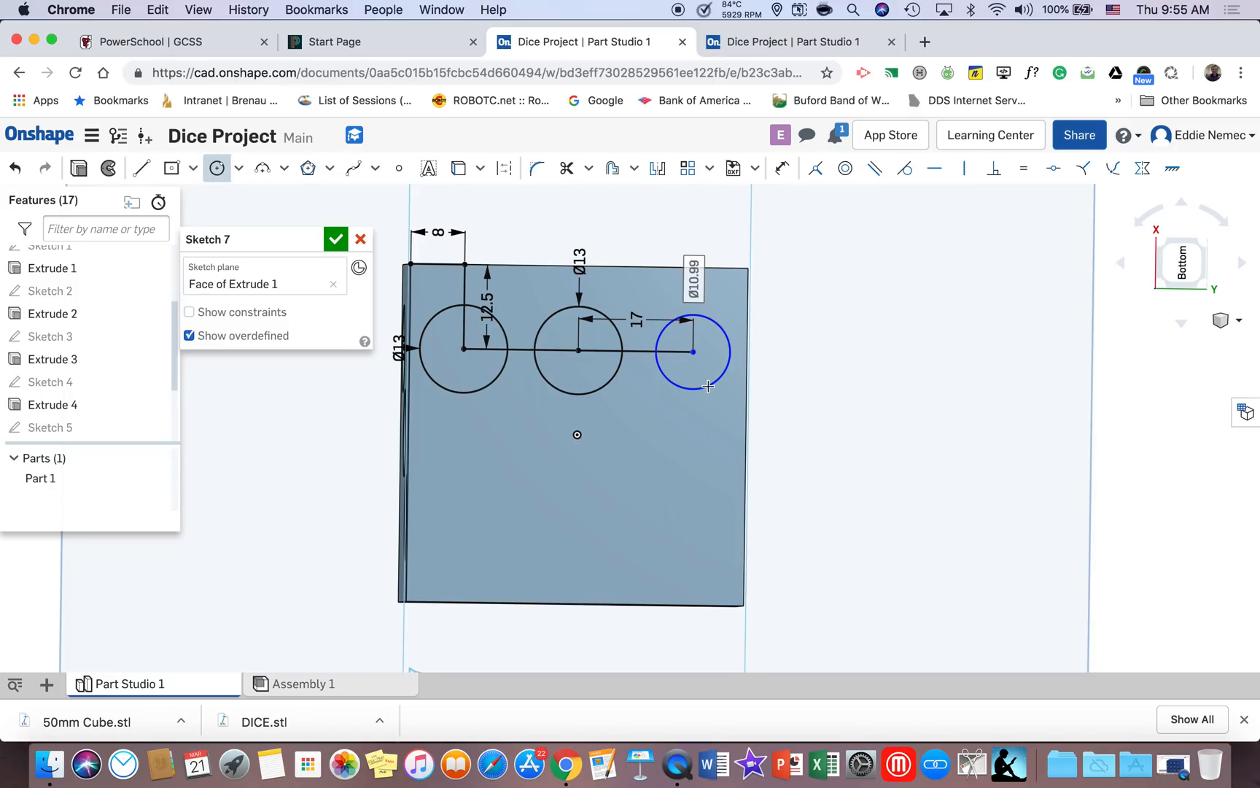
type("13")
key("Return")
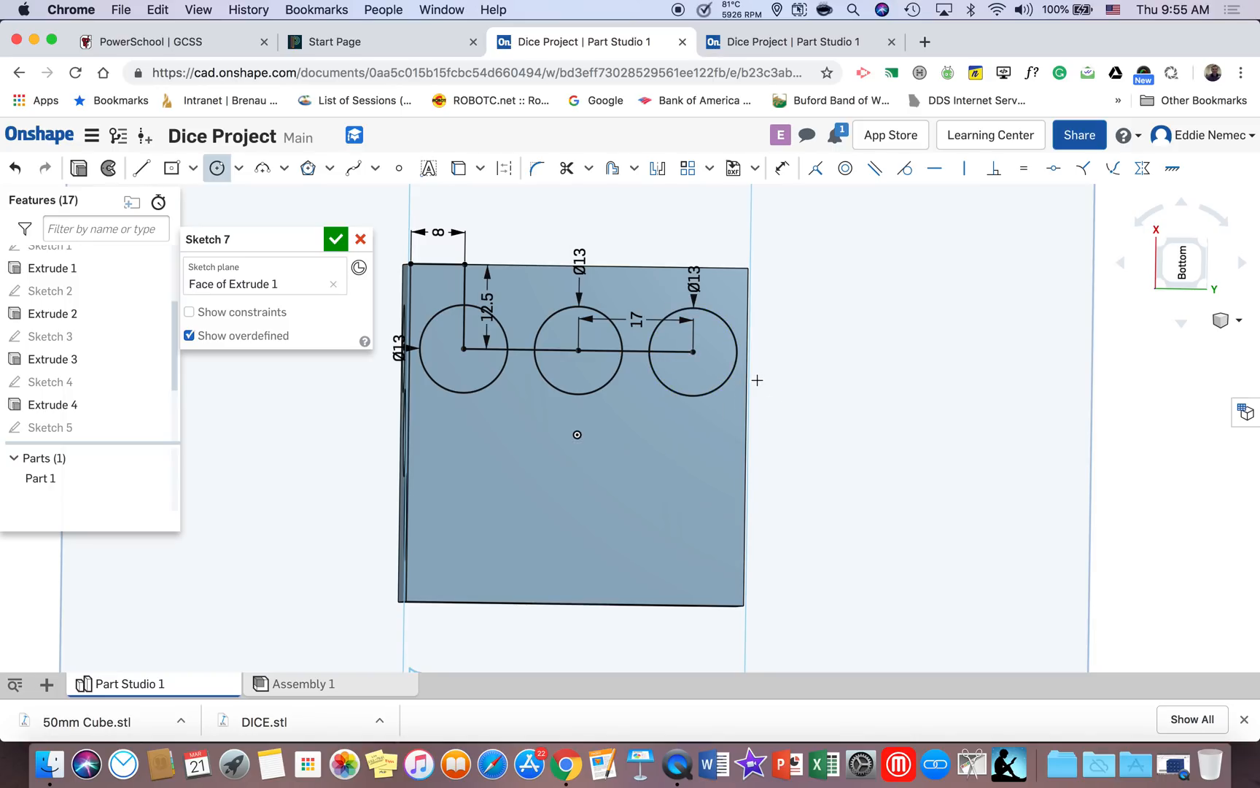
Draw a short horizontal line from the origin and mirror the three 13 mm circles across it
mouse_move(755, 371)
right_mouse_down()
mouse_move(757, 351)
mouse_move(746, 383)
right_mouse_up()
left_click(141, 168)
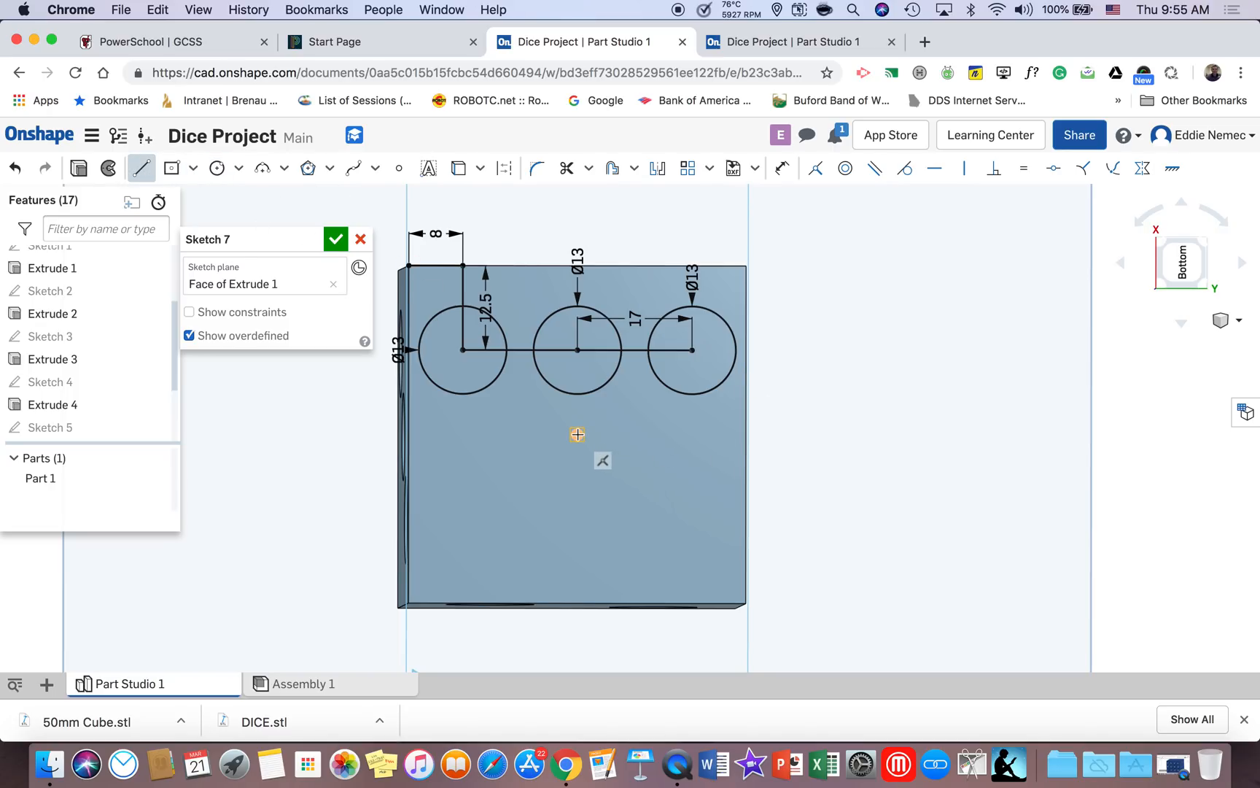
left_click(619, 436)
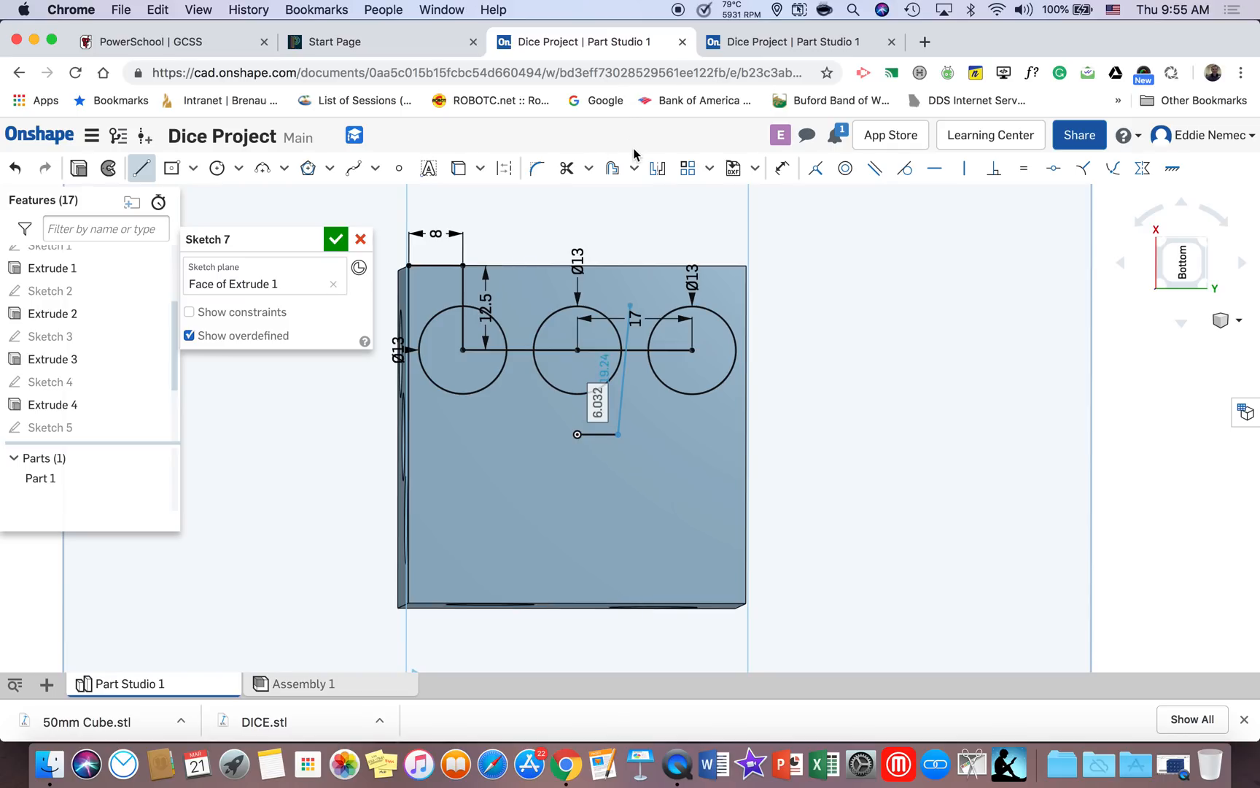
left_click(657, 169)
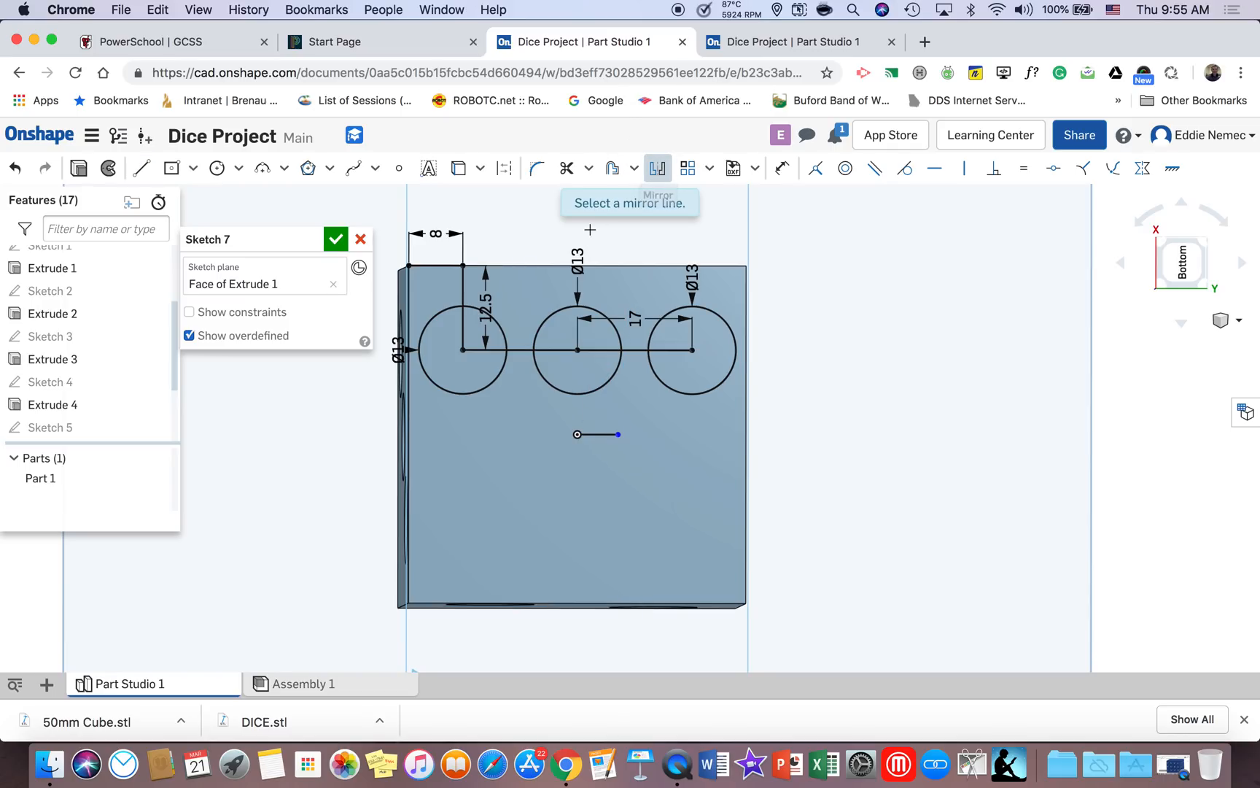
left_click(601, 434)
left_click(592, 389)
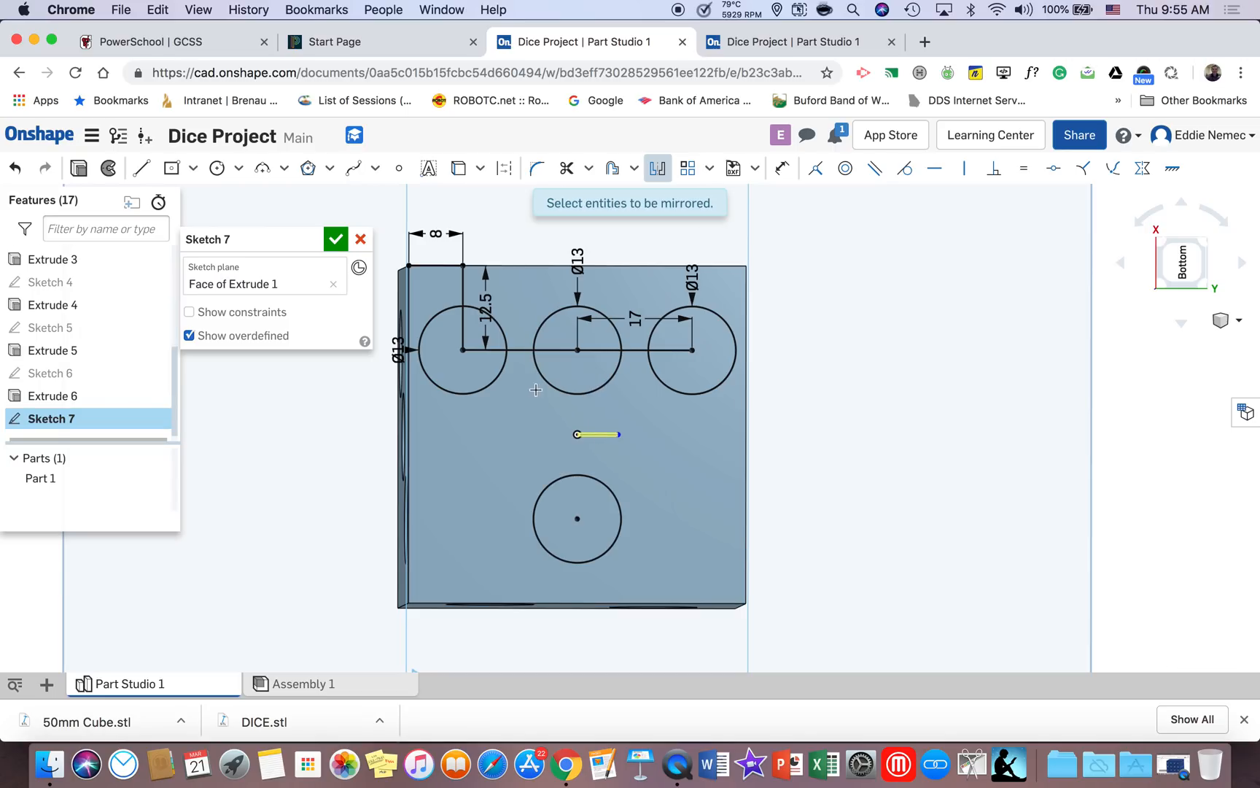
left_click(500, 377)
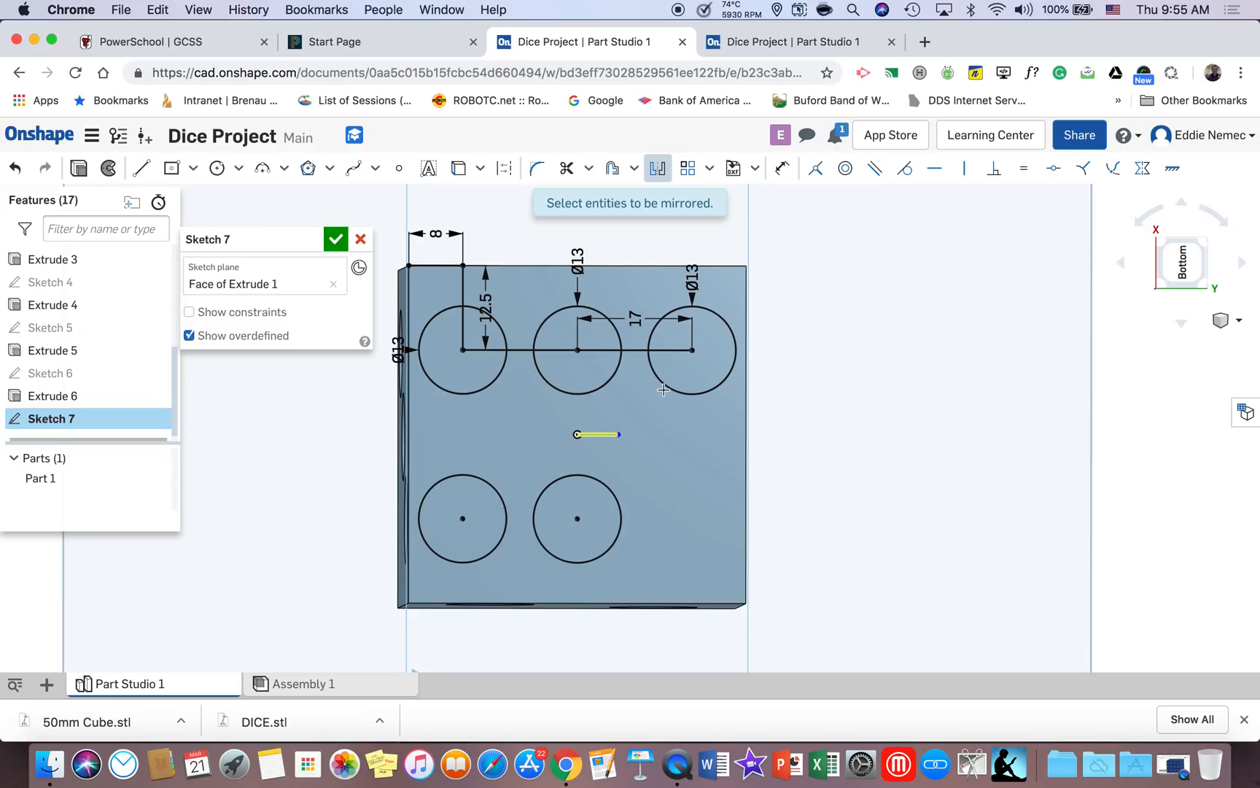
left_click(661, 387)
Cut the six circles 3 mm deep into the die's bottom face with a Remove extrude
right_click_drag(782, 498, 779, 432)
left_click(79, 167)
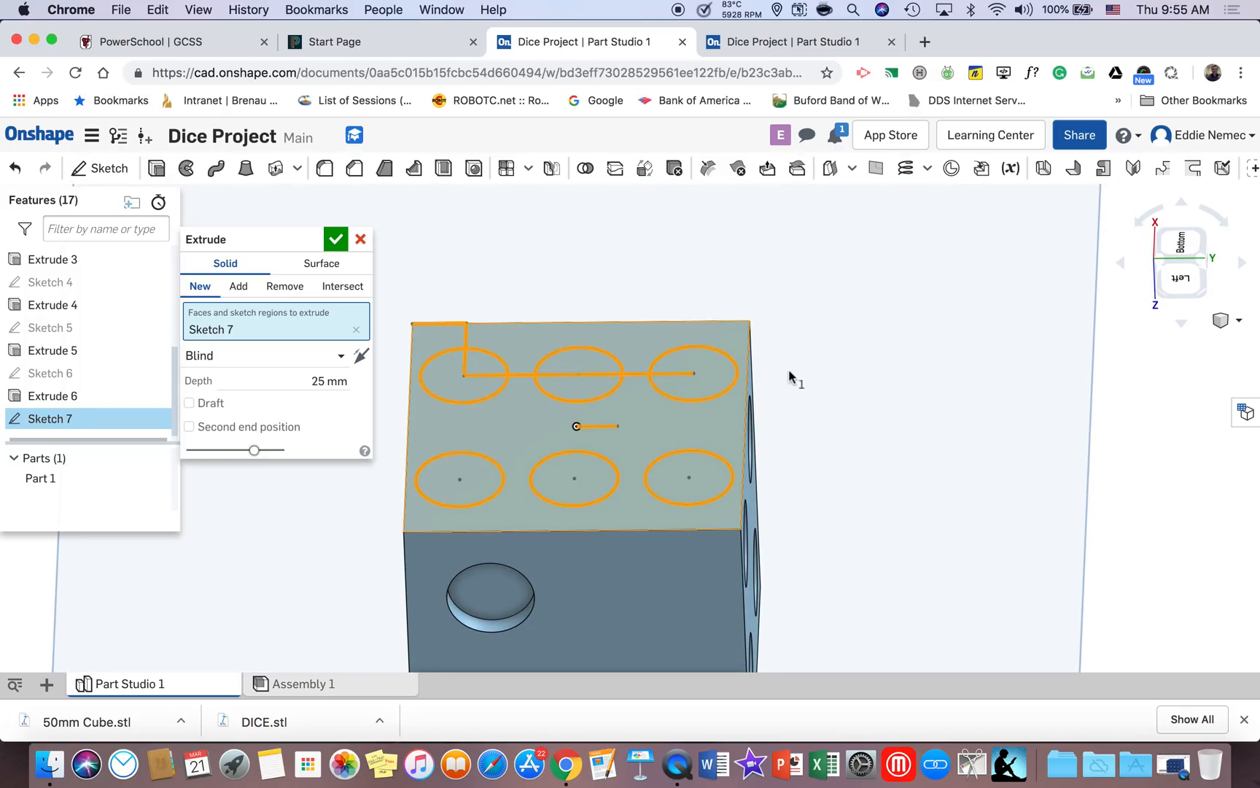
left_click(326, 372)
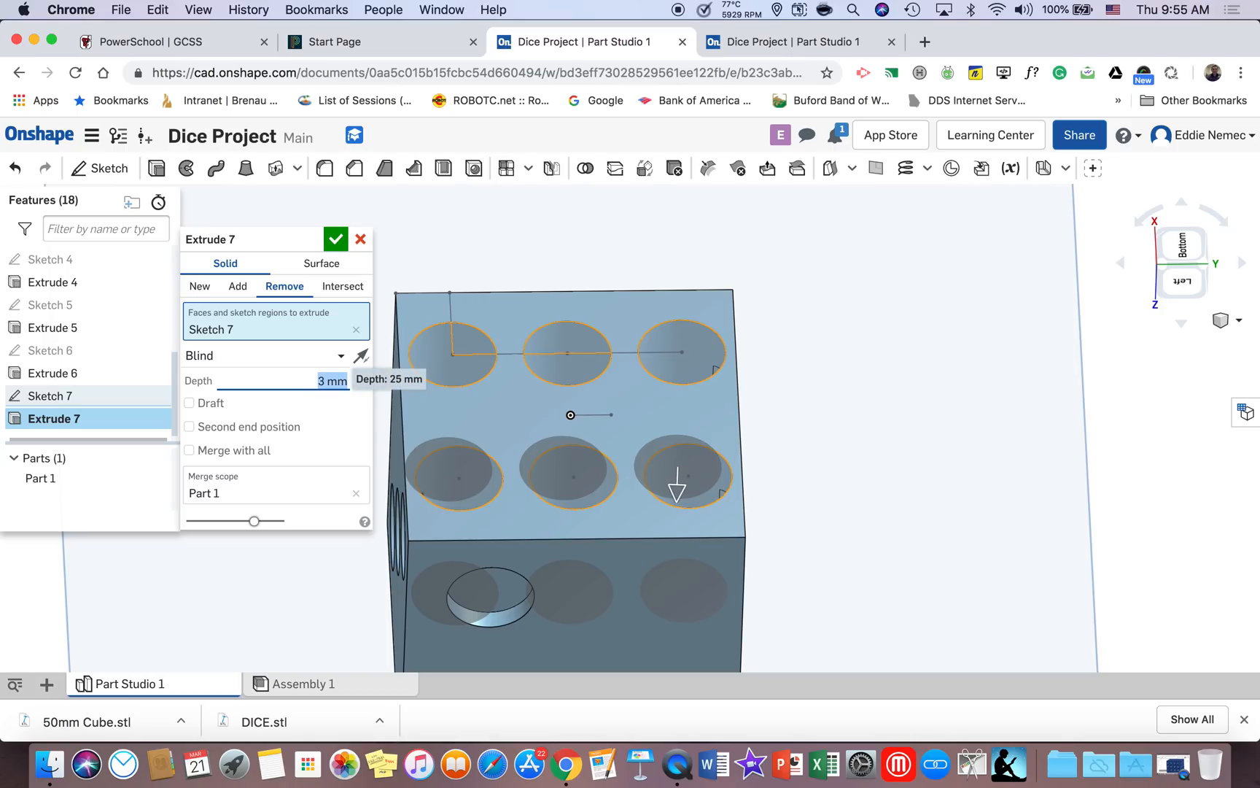
key("Return")
Open the sketch behind the front face's three pips, review its circle placement and dimensions, and close it
right_click_drag(606, 310, 573, 237)
right_click_drag(460, 363, 724, 377)
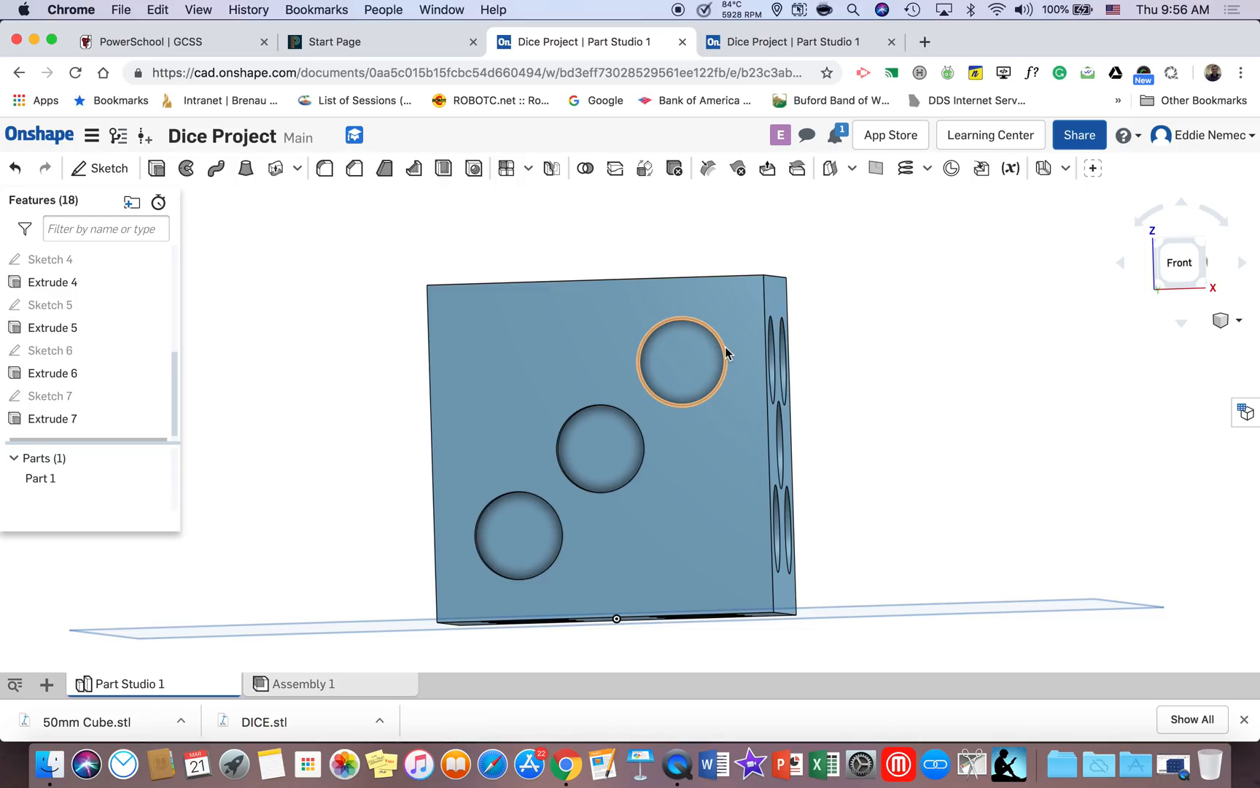
mouse_move(657, 369)
right_mouse_down()
mouse_move(672, 377)
mouse_move(642, 365)
right_mouse_up()
right_click(700, 355)
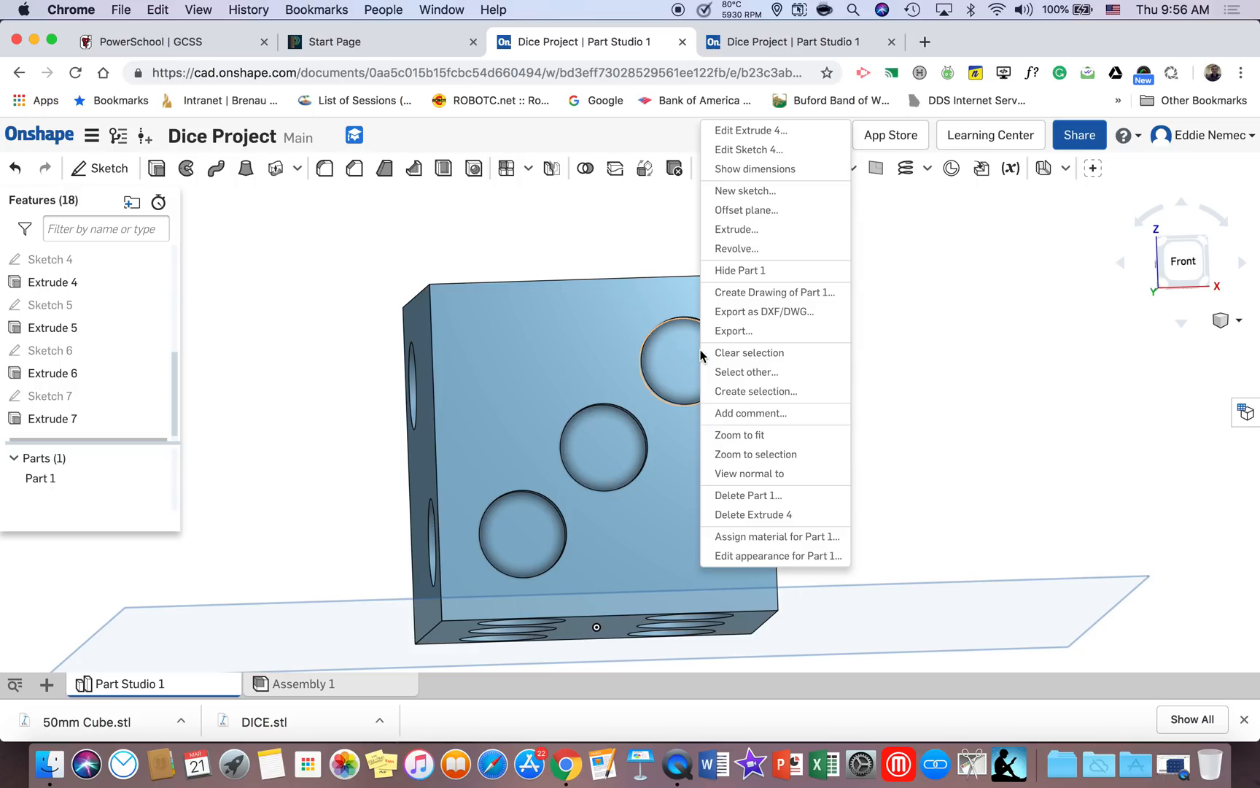
left_click(759, 150)
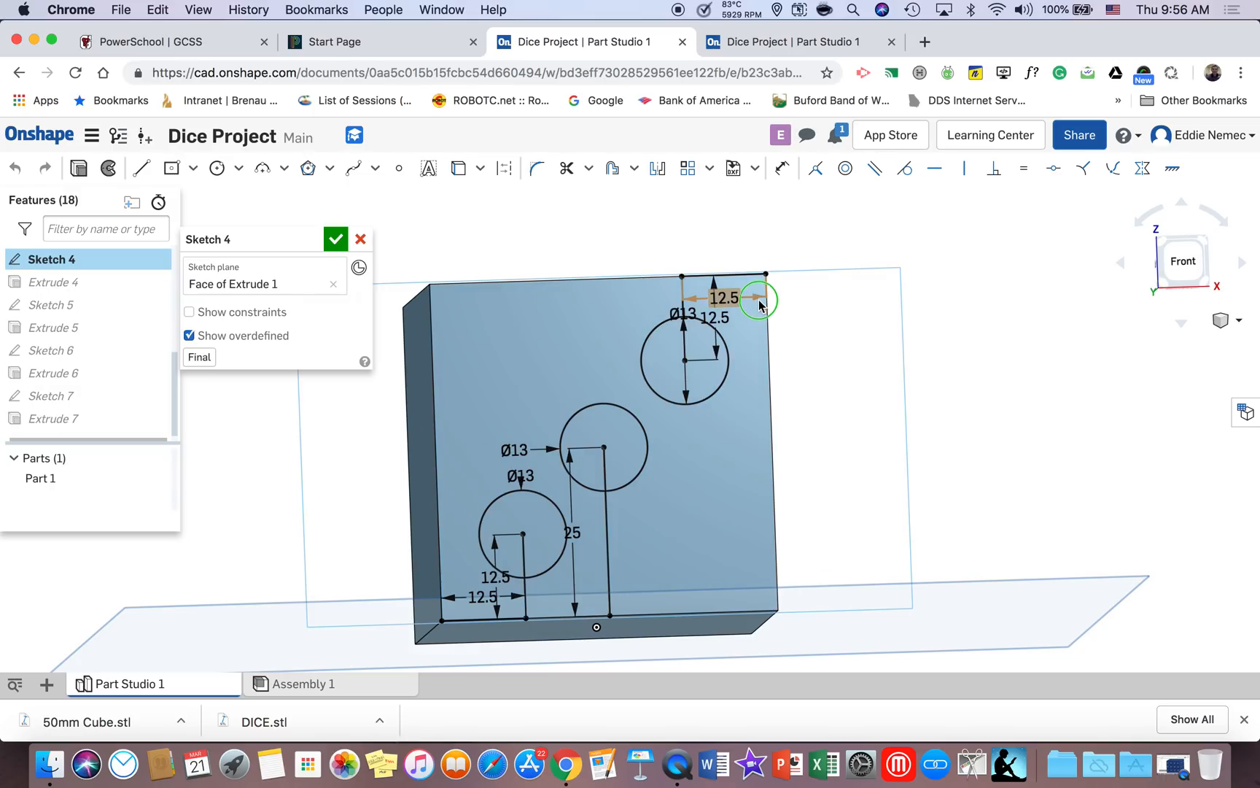
scroll(759, 286, "up", 3)
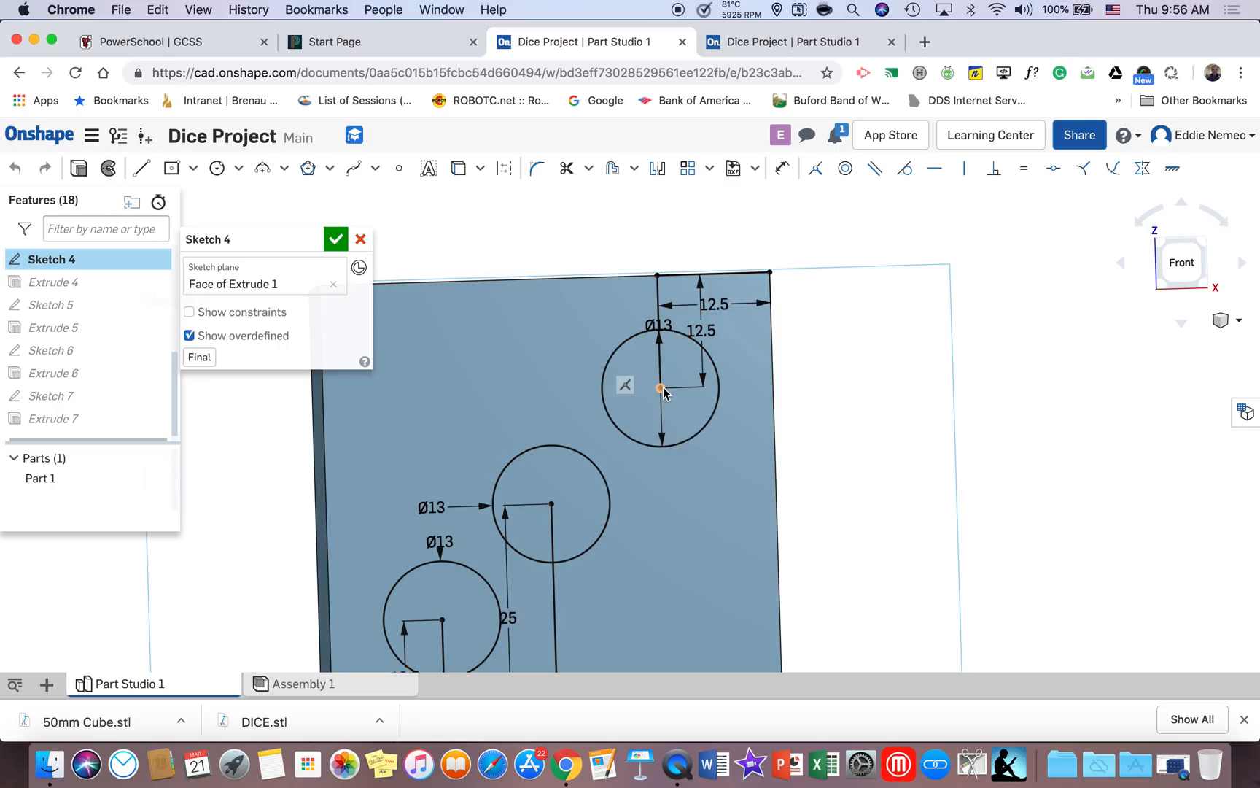
mouse_move(638, 413)
middle_mouse_down()
mouse_move(647, 359)
mouse_move(722, 294)
middle_mouse_up()
middle_click_drag(638, 523, 568, 579)
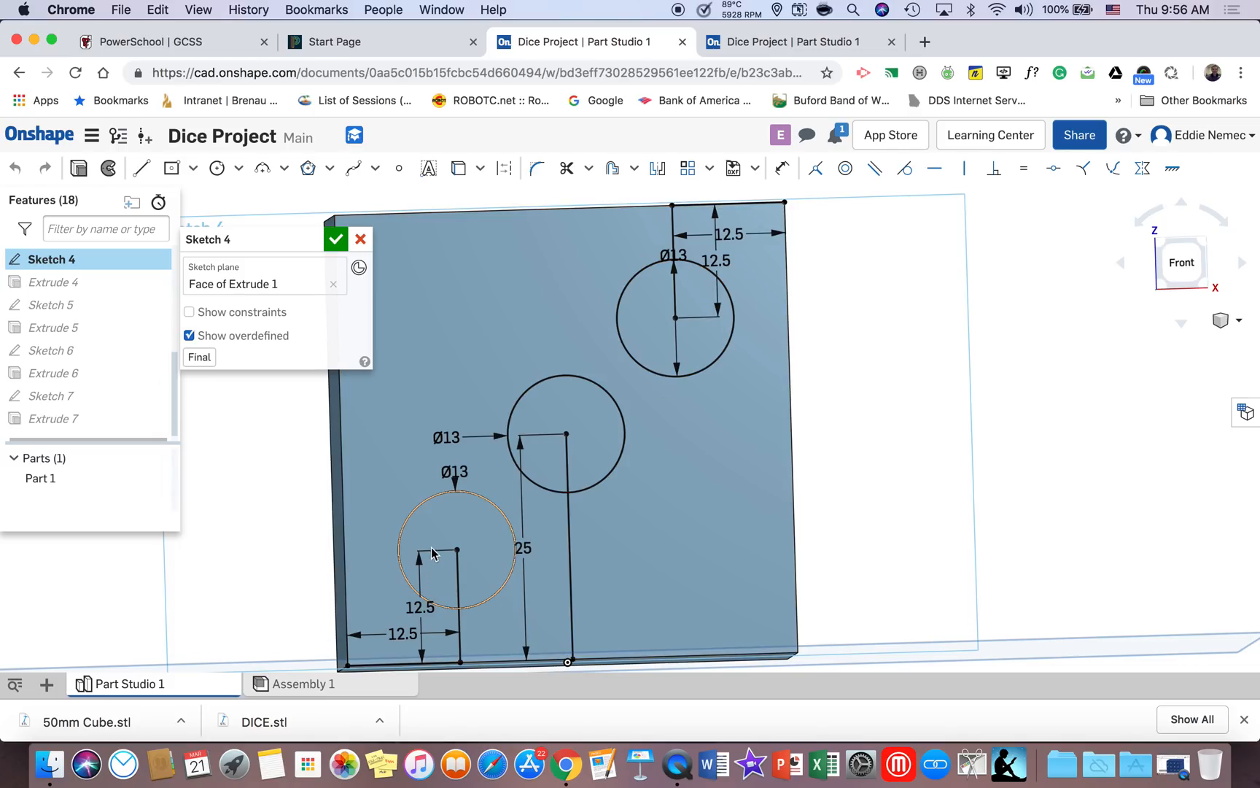
middle_click_drag(387, 613, 409, 461)
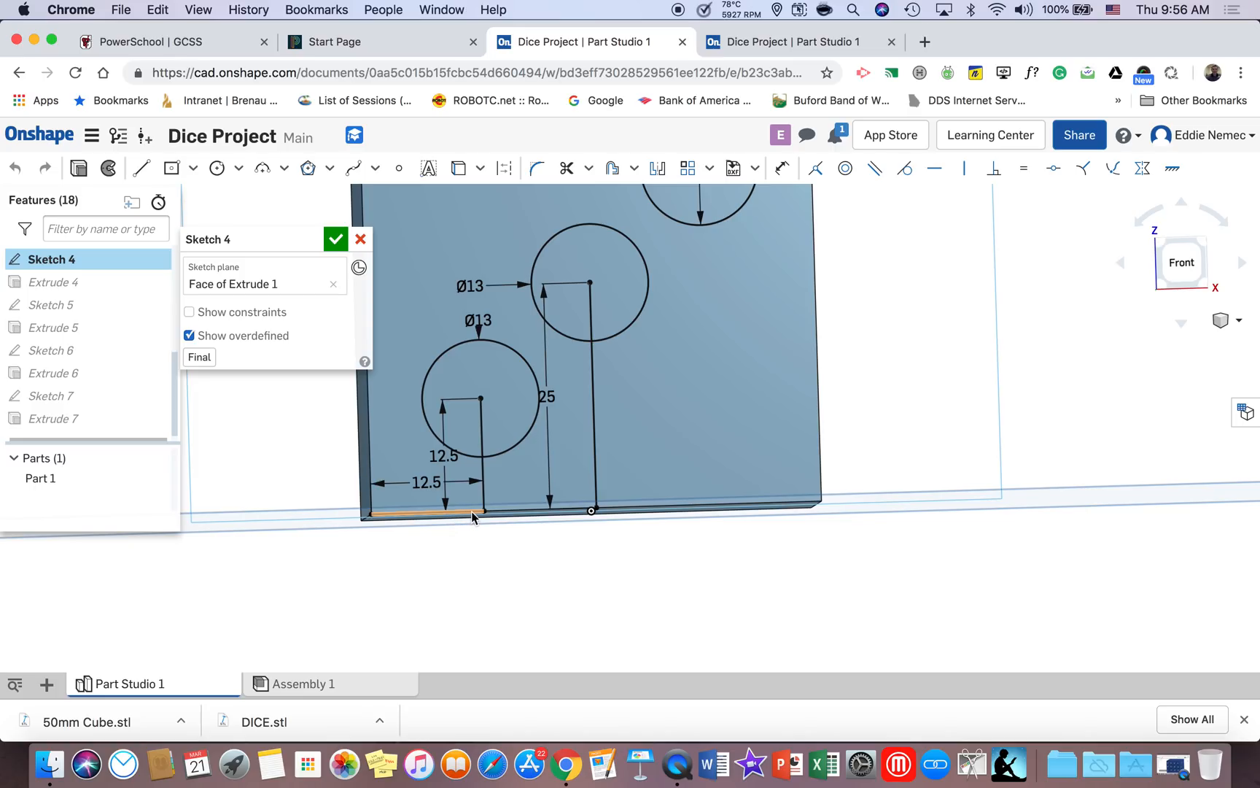
right_click_drag(479, 401, 596, 473)
middle_click_drag(596, 473, 626, 525)
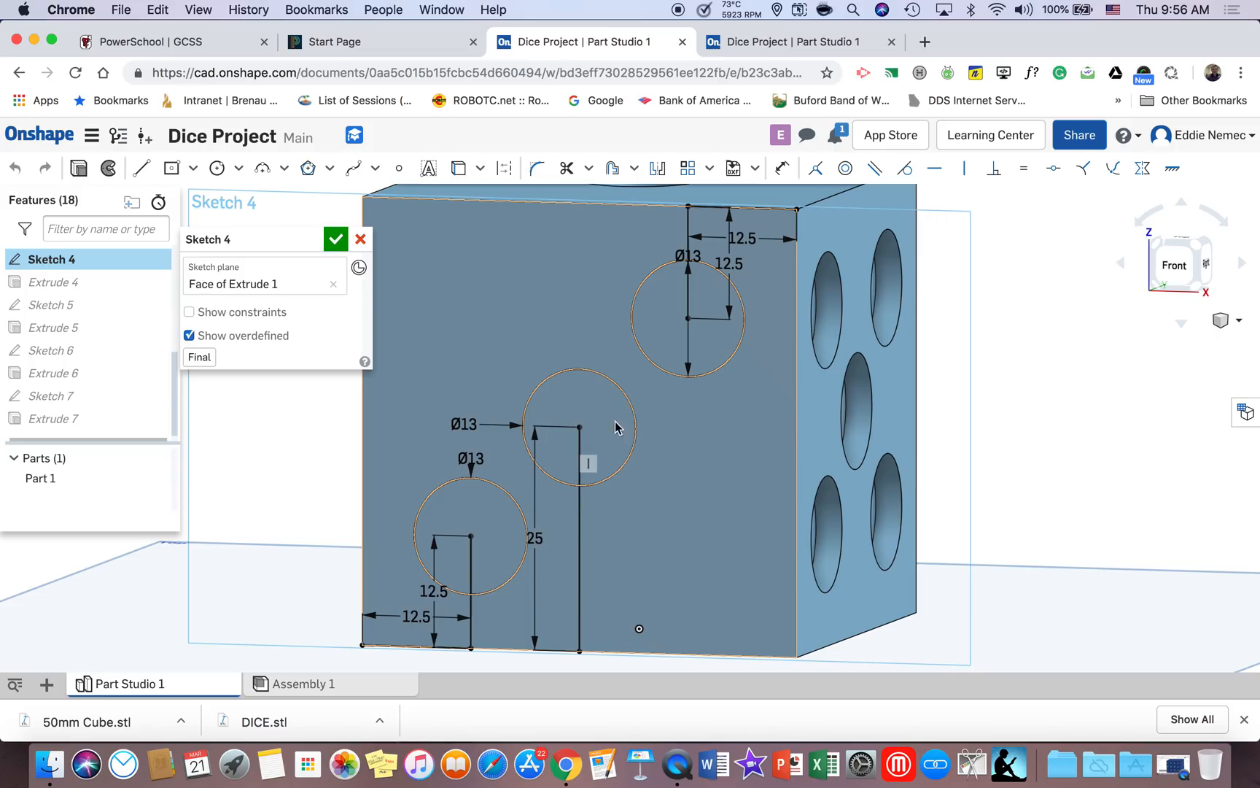
middle_click_drag(732, 324, 739, 370)
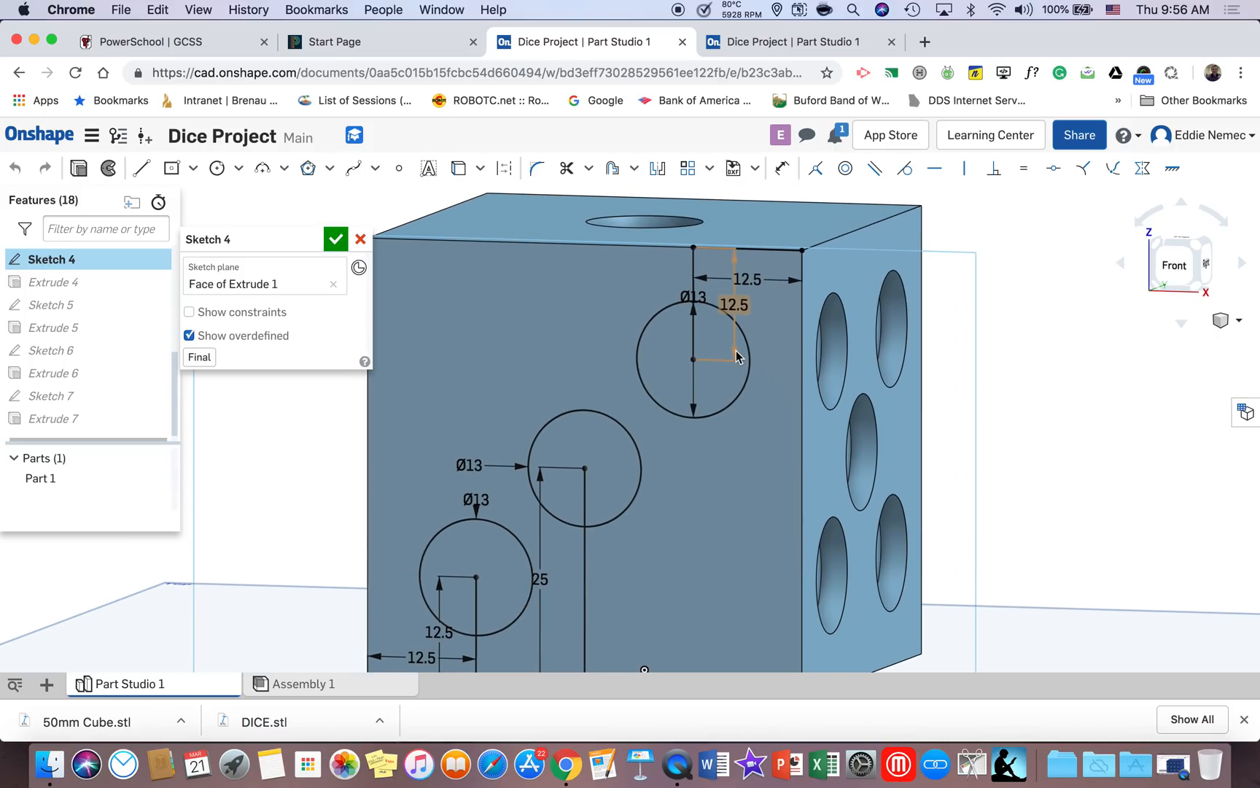
left_click(335, 240)
Inspect the recessed pips on the die's right and top faces
mouse_move(920, 319)
right_mouse_down()
mouse_move(830, 332)
mouse_move(874, 332)
mouse_move(778, 448)
mouse_move(791, 351)
mouse_move(765, 391)
mouse_move(769, 354)
right_mouse_up()
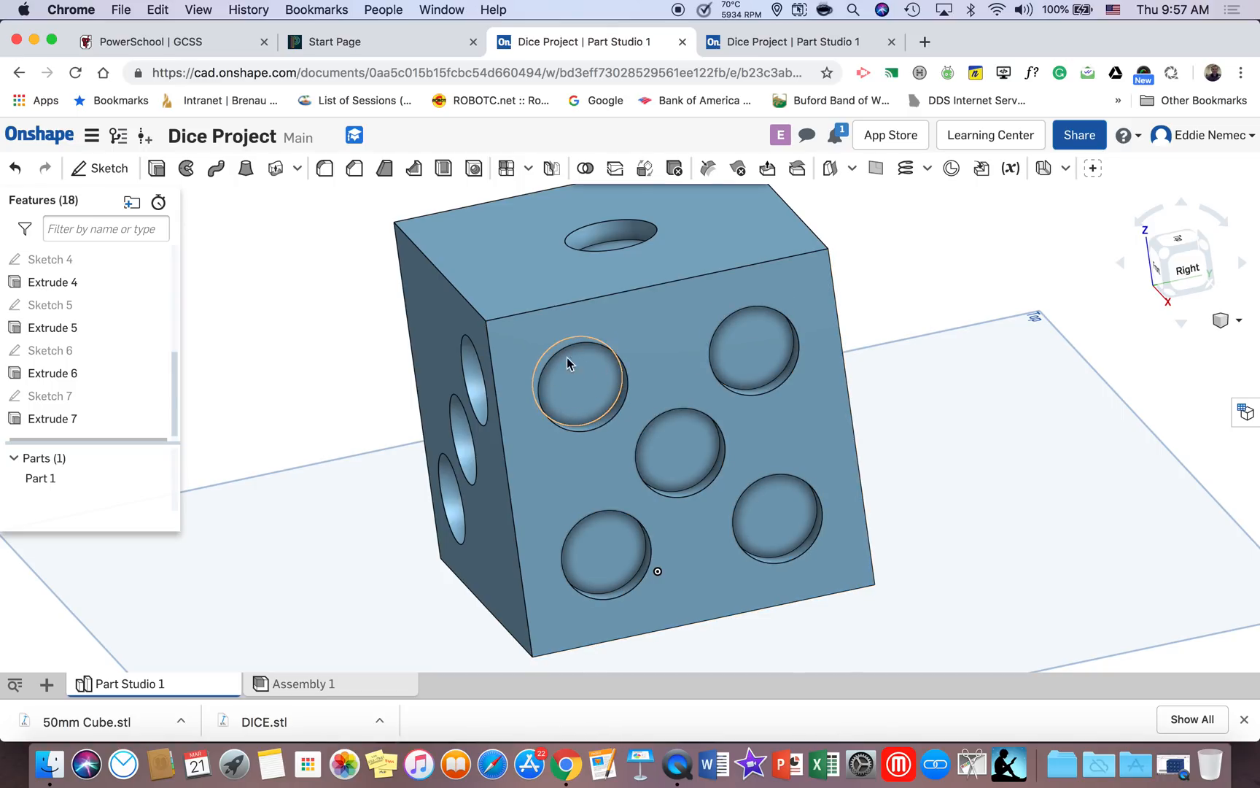
right_click_drag(836, 369, 759, 368)
scroll(968, 394, "up", 2)
scroll(975, 391, "down", 5)
middle_click_drag(876, 460, 504, 441)
mouse_move(686, 380)
right_mouse_down()
mouse_move(725, 423)
mouse_move(515, 346)
right_mouse_up()
left_click(97, 168)
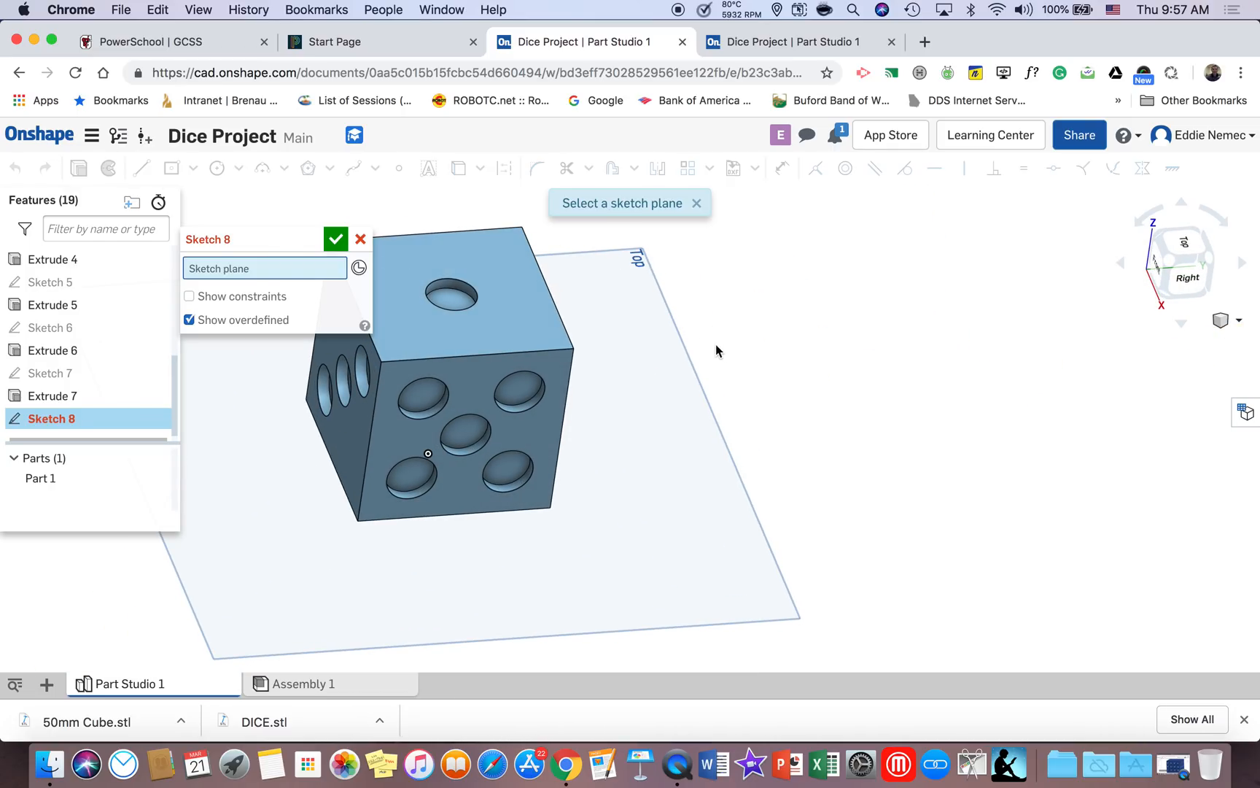
left_click(699, 207)
left_click(361, 240)
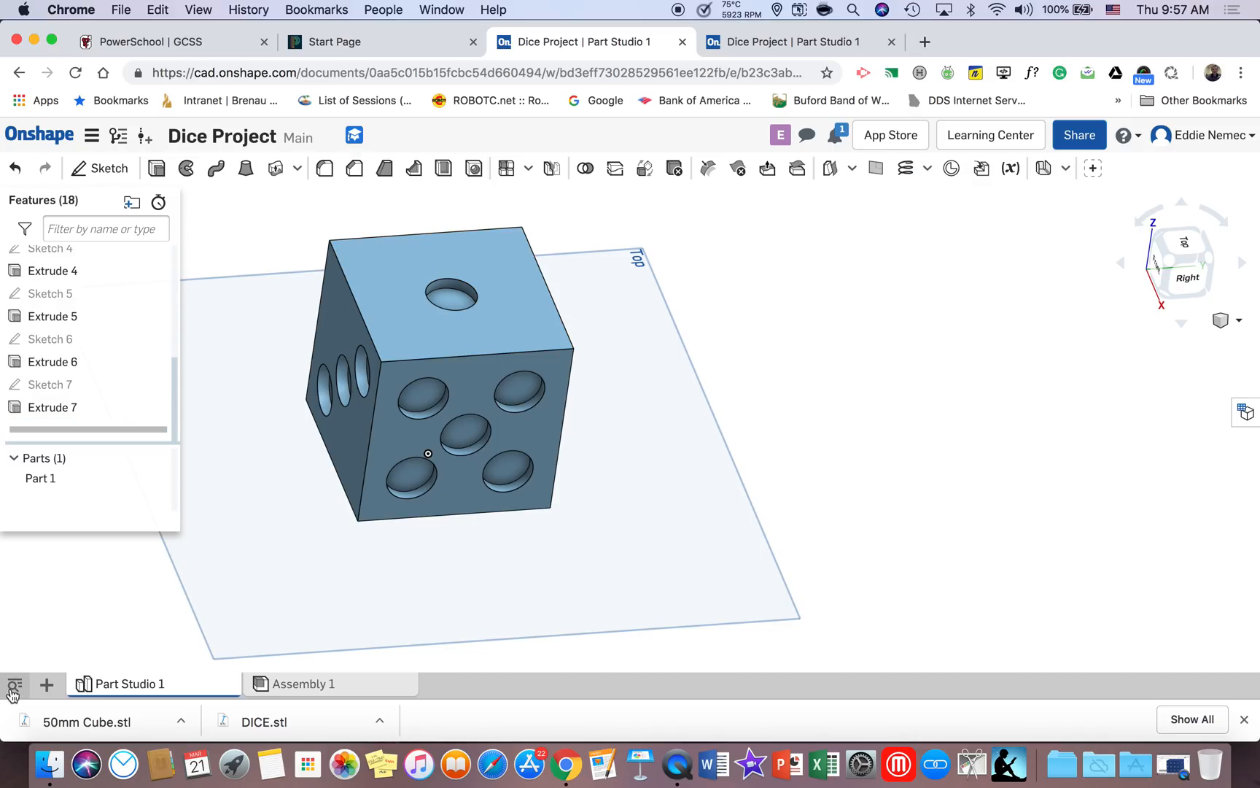
Create a second part studio in the document and hide its Front and Right planes
left_click(47, 687)
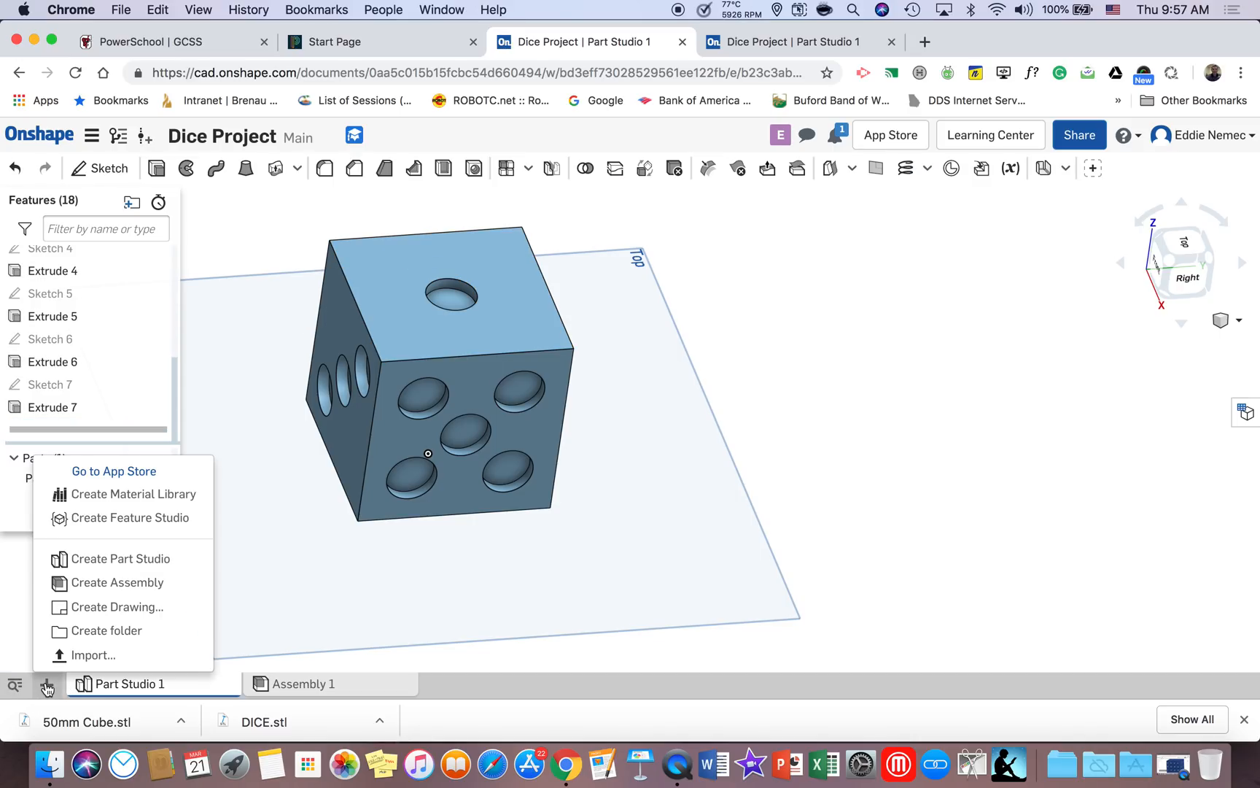
left_click(111, 558)
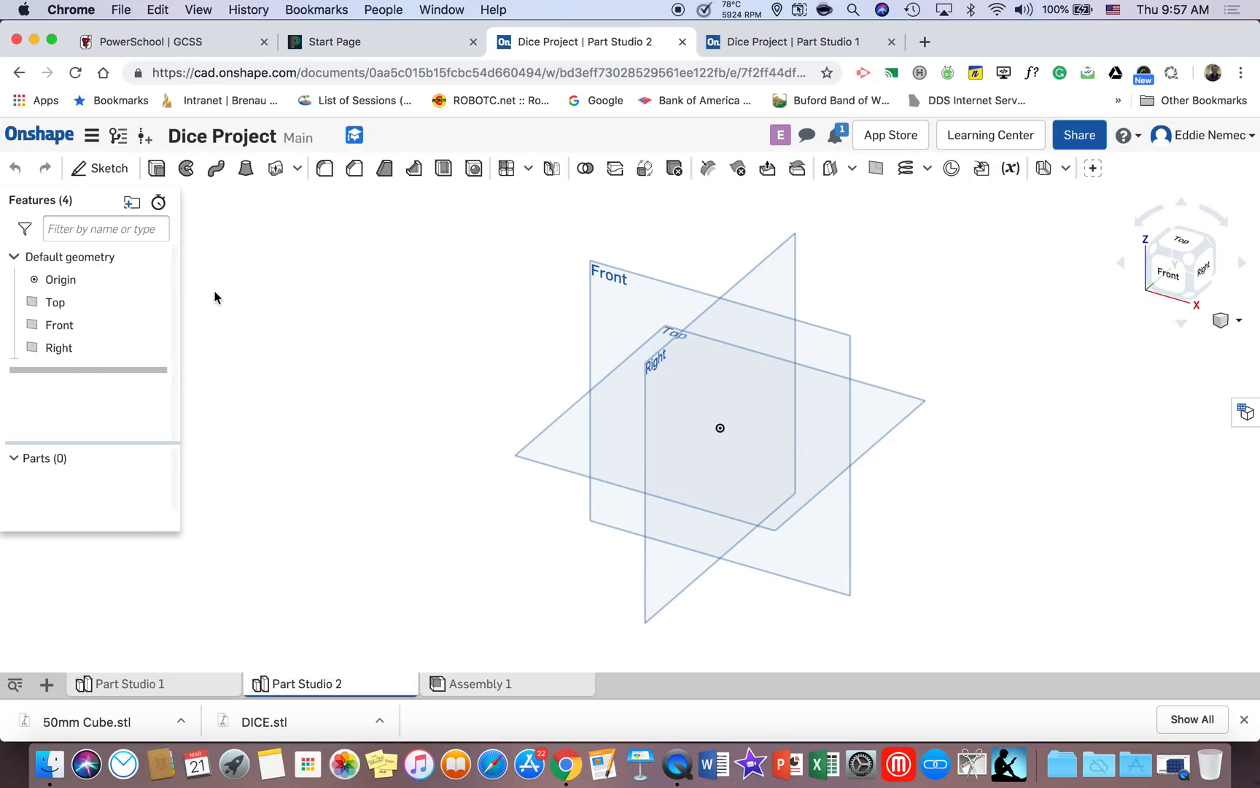
left_click(165, 325)
left_click(165, 348)
Sketch a 100 by 100 mm center-point rectangle on the Top plane, centered on the origin
left_click(1178, 248)
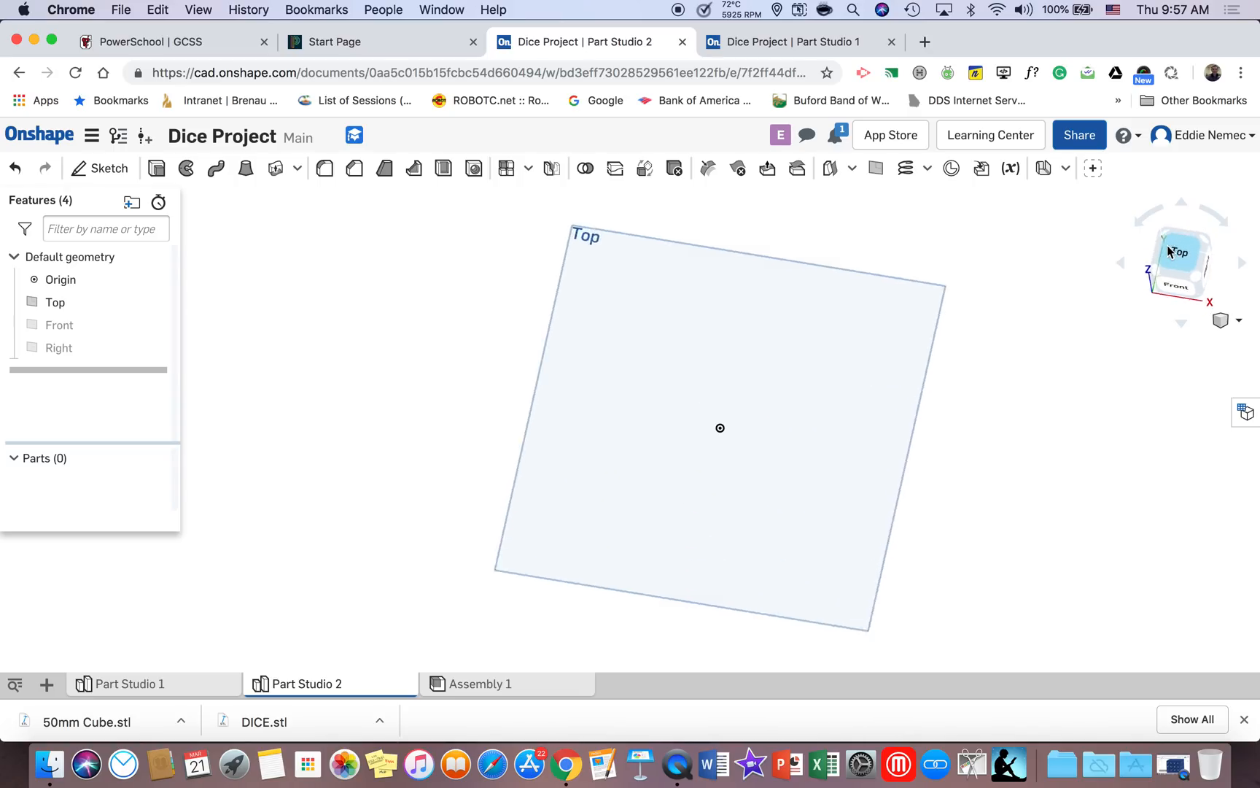
left_click(89, 171)
left_click(597, 344)
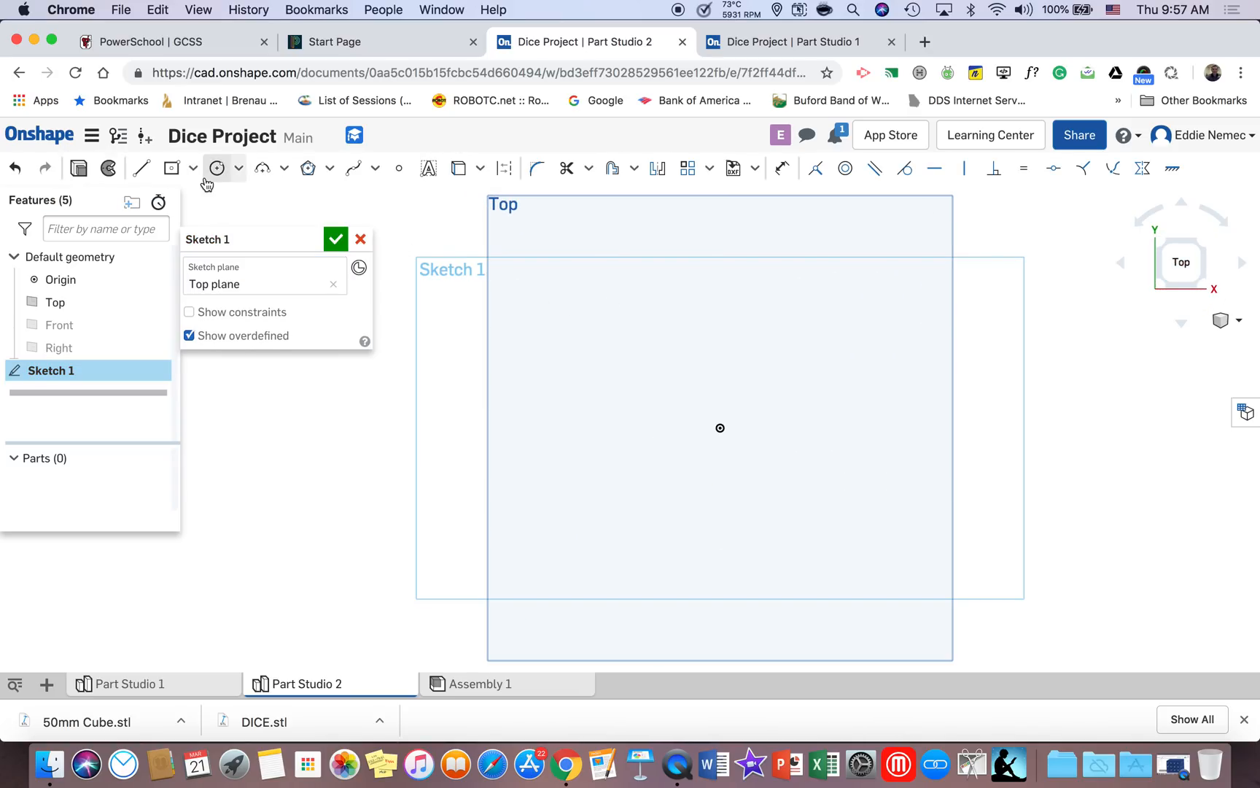
left_click(171, 168)
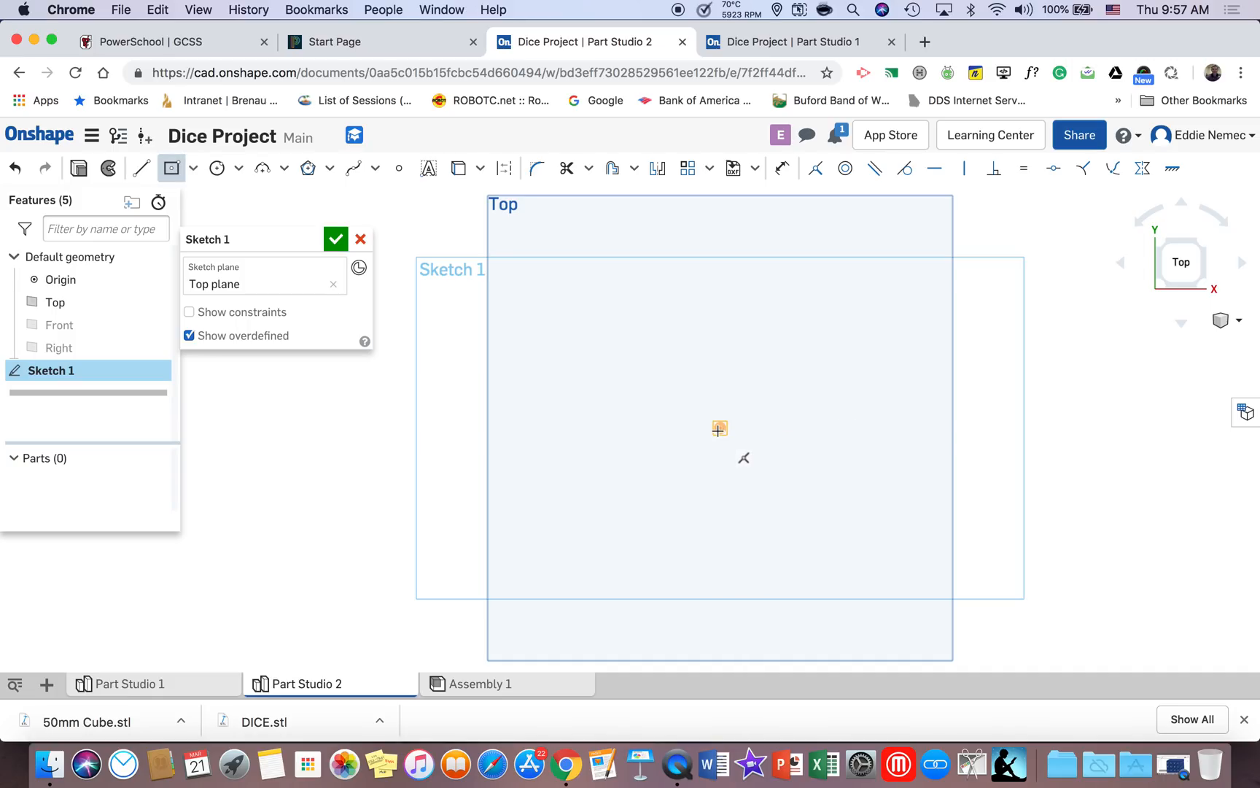
left_click(802, 533)
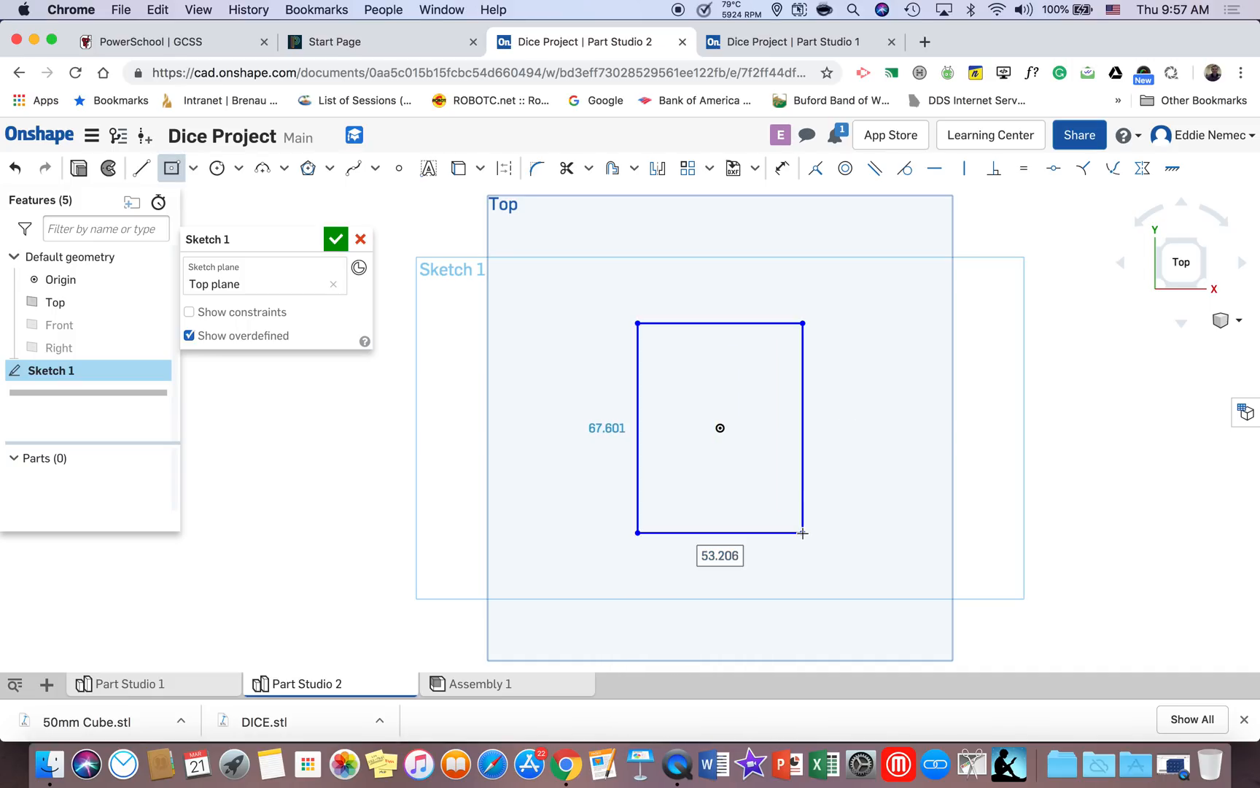
type("100")
key("Return")
type("100")
key("Return")
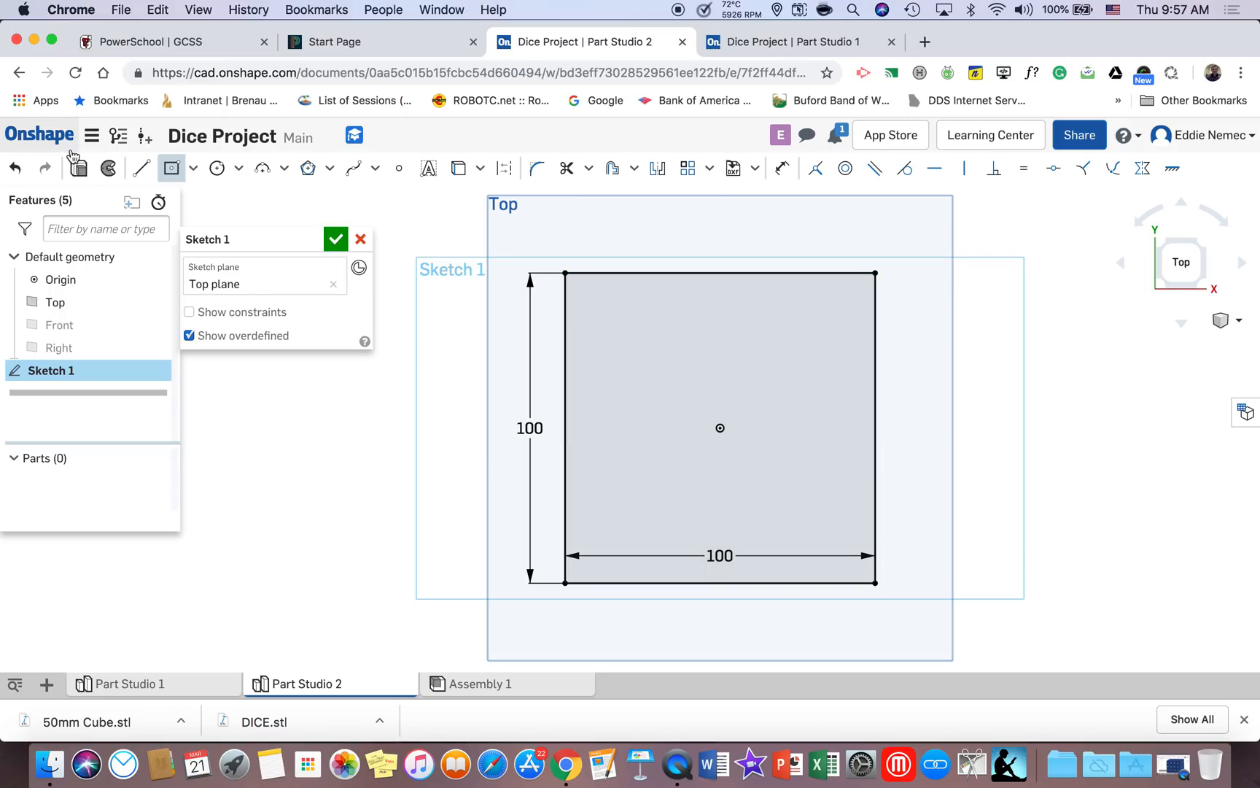
Extrude the square sketch 100 mm as a new solid to form a cube
key("shift+e")
left_click(338, 383)
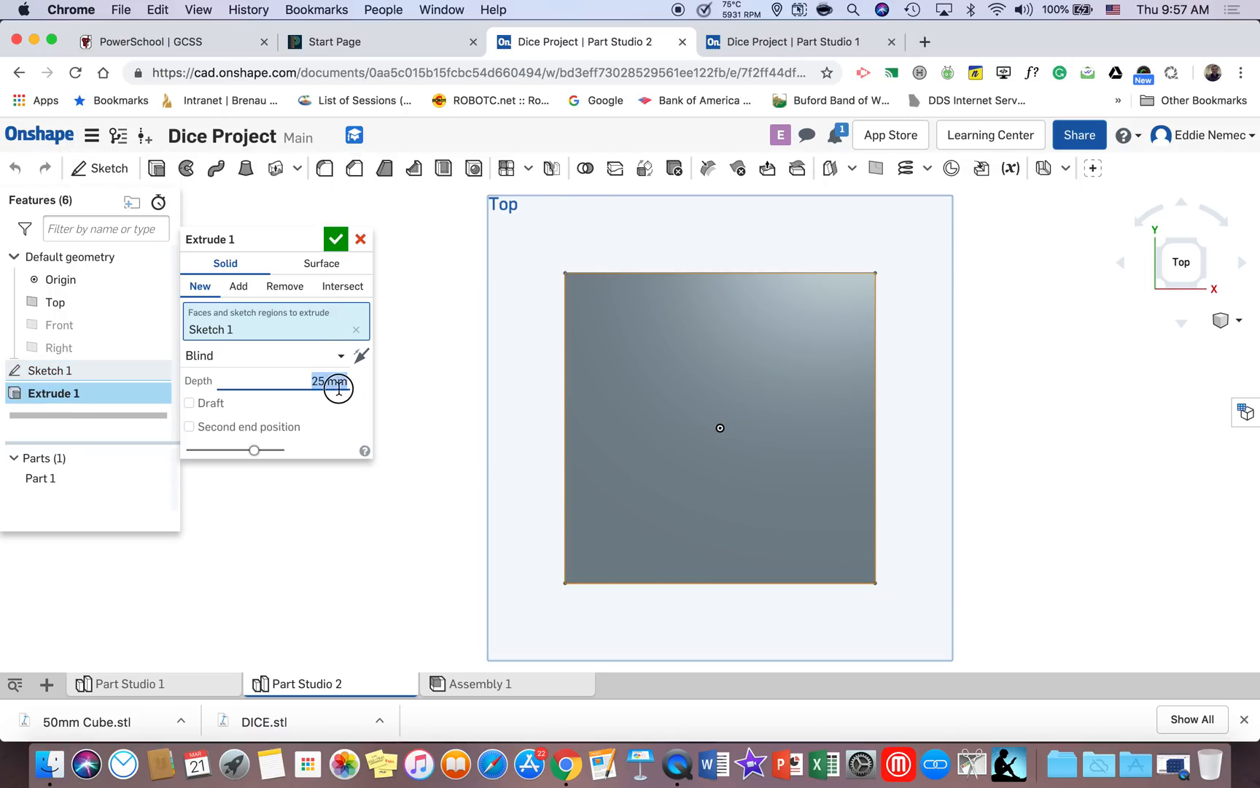
left_click(338, 381)
type("100")
key("Return")
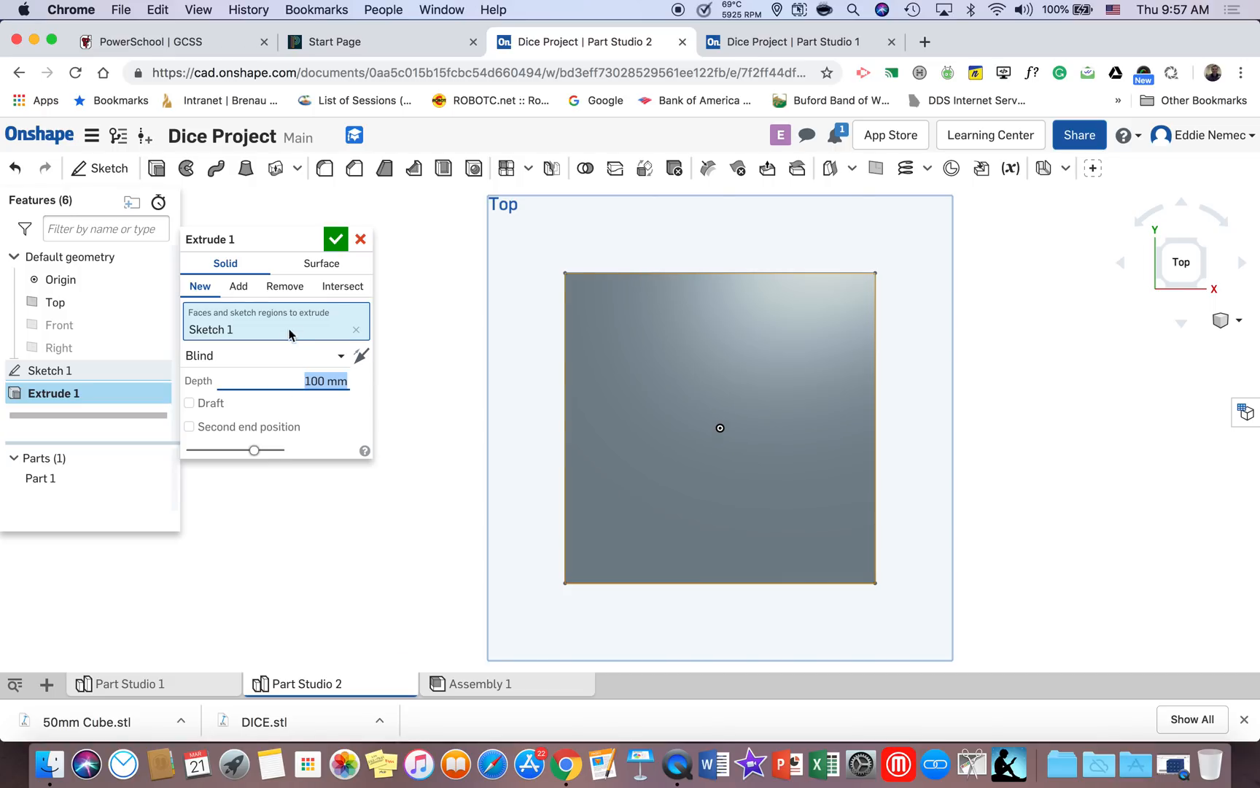
right_click_drag(605, 313, 609, 217)
right_click_drag(740, 332, 729, 299)
Examine the four-pip back face of the reference die in the other document, and return to the new cube
left_click(762, 41)
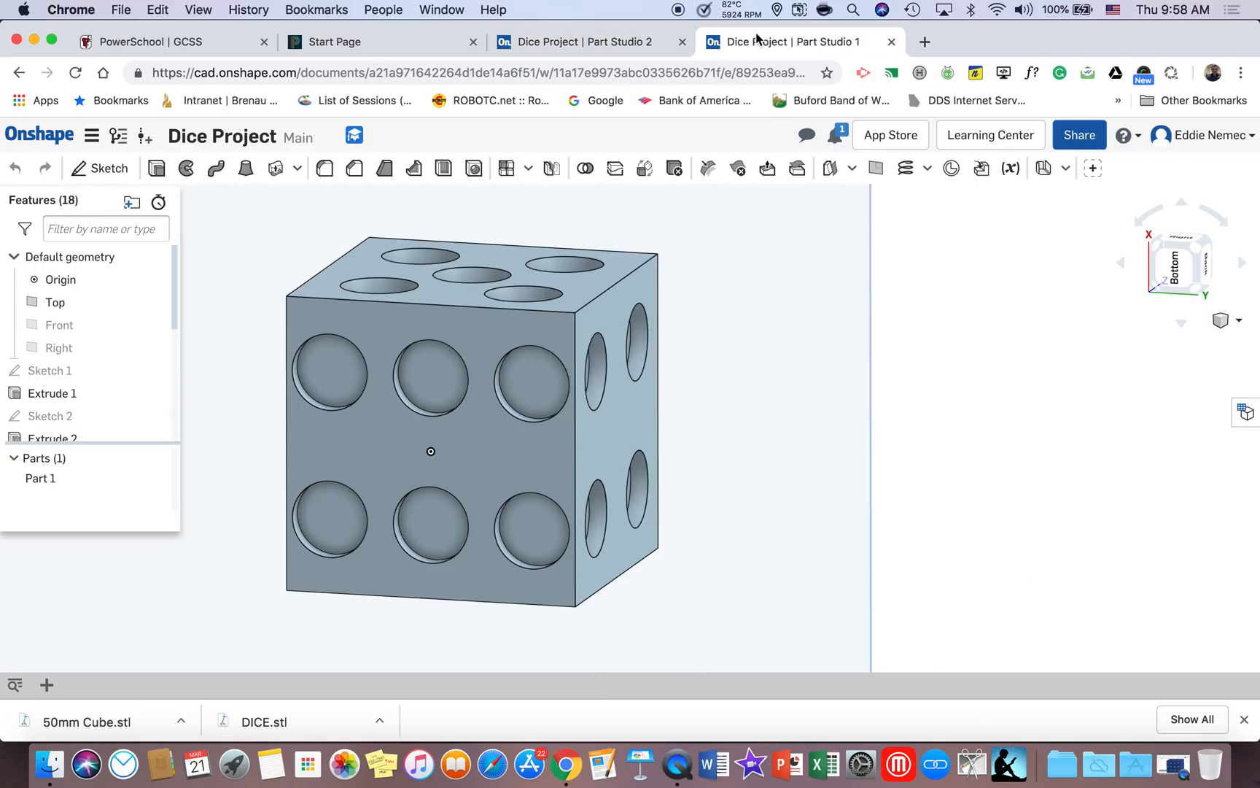
right_click_drag(661, 338, 674, 408)
left_click(1185, 241)
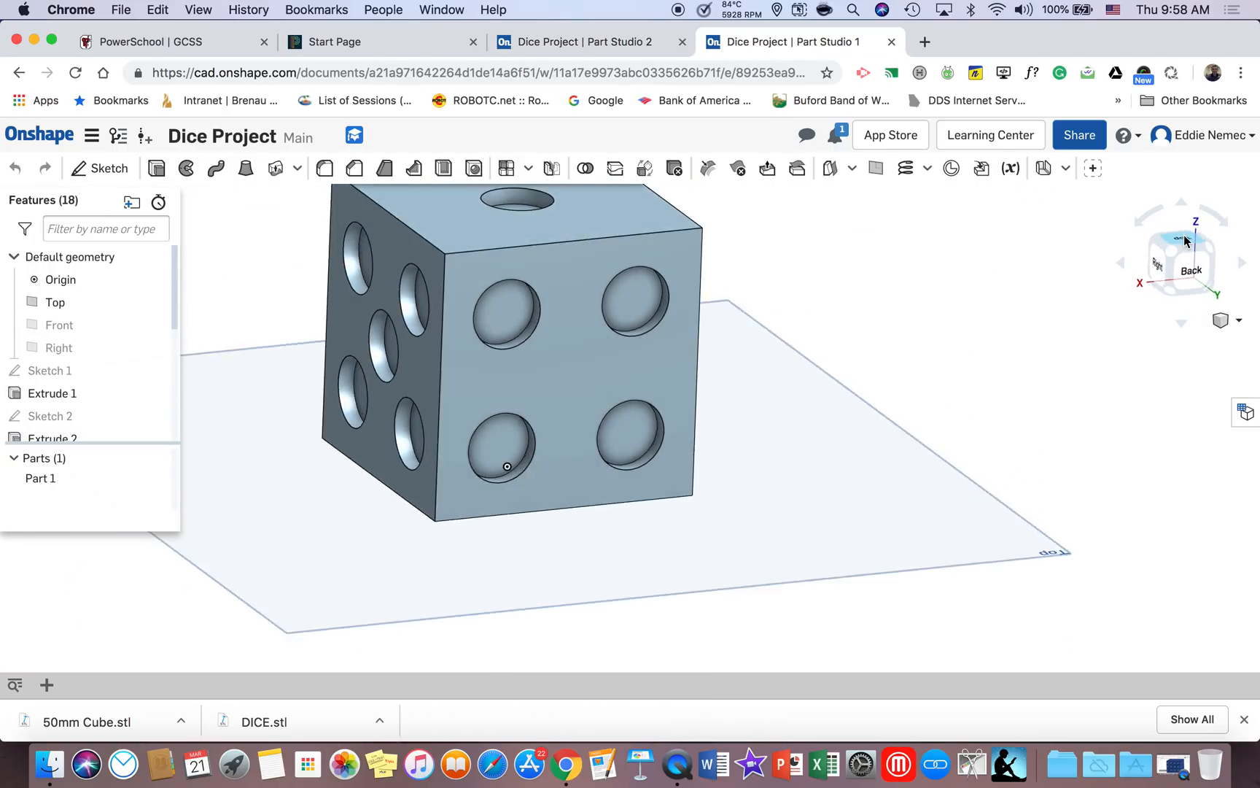
right_click_drag(786, 346, 1011, 390)
left_click(559, 42)
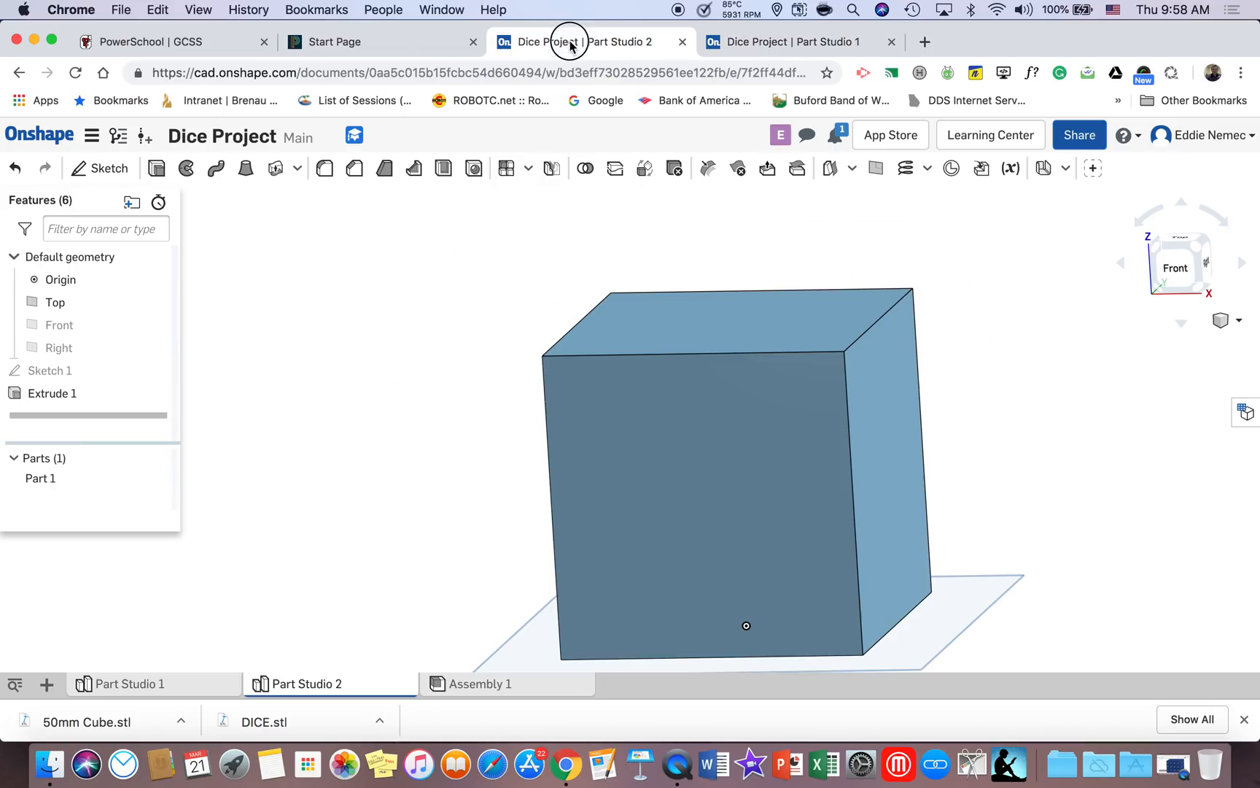
Sketch on the cube's back face a 25 mm line along the top edge from its corner, plus a 25 mm vertical line down from its end
right_click_drag(1144, 293, 1050, 285)
left_click(1177, 265)
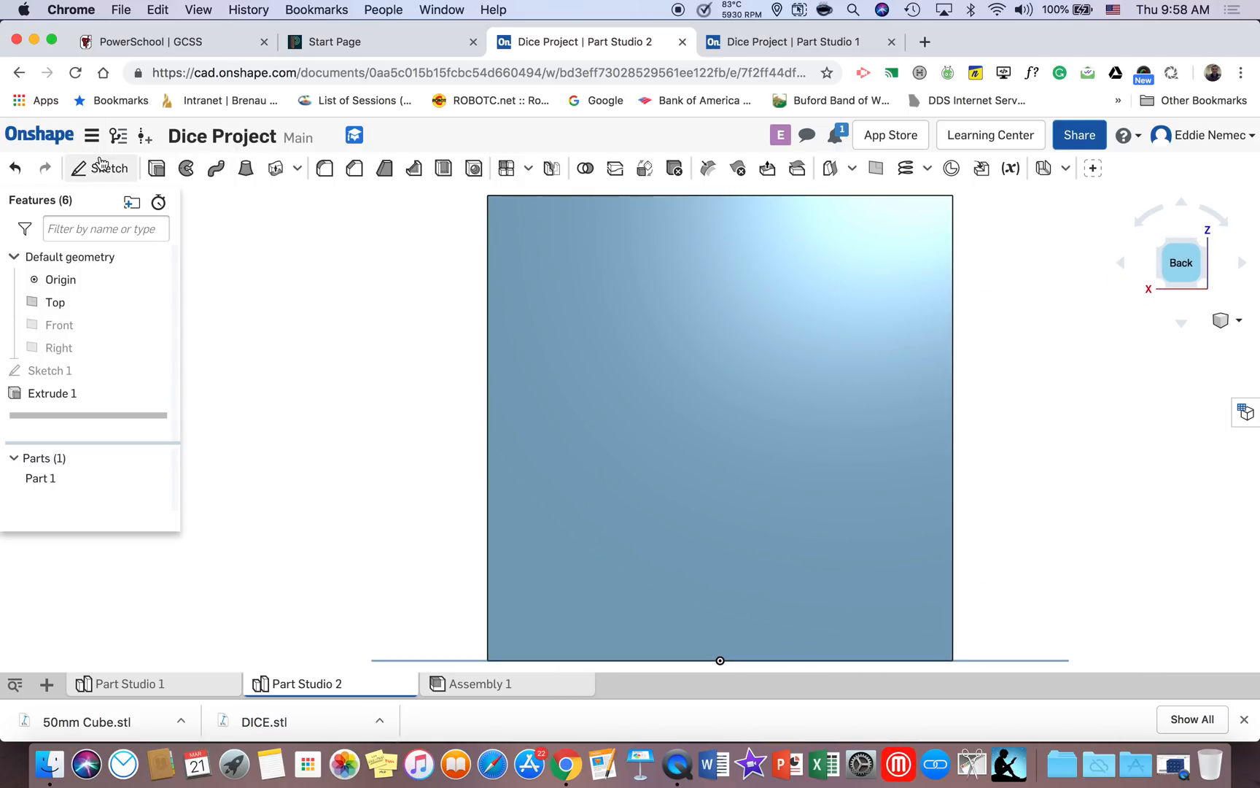
left_click(100, 167)
left_click(692, 305)
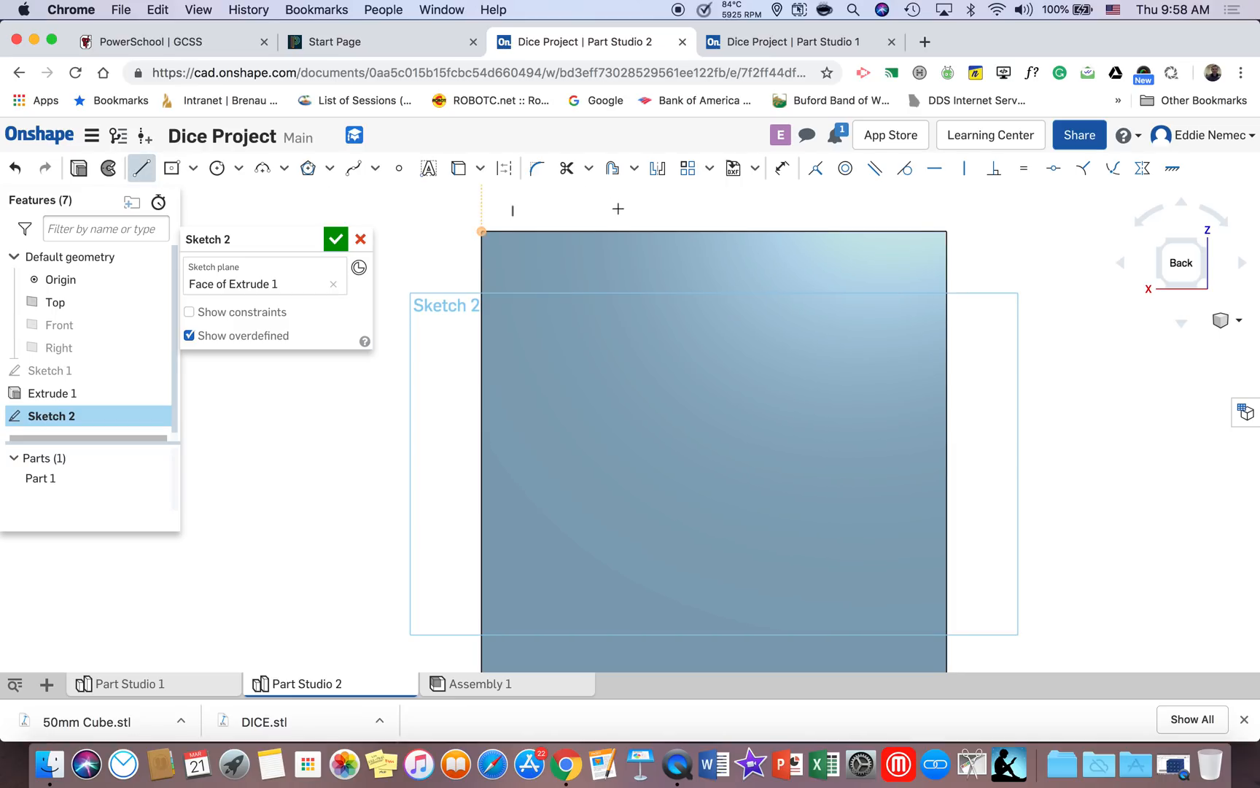
left_click(482, 231)
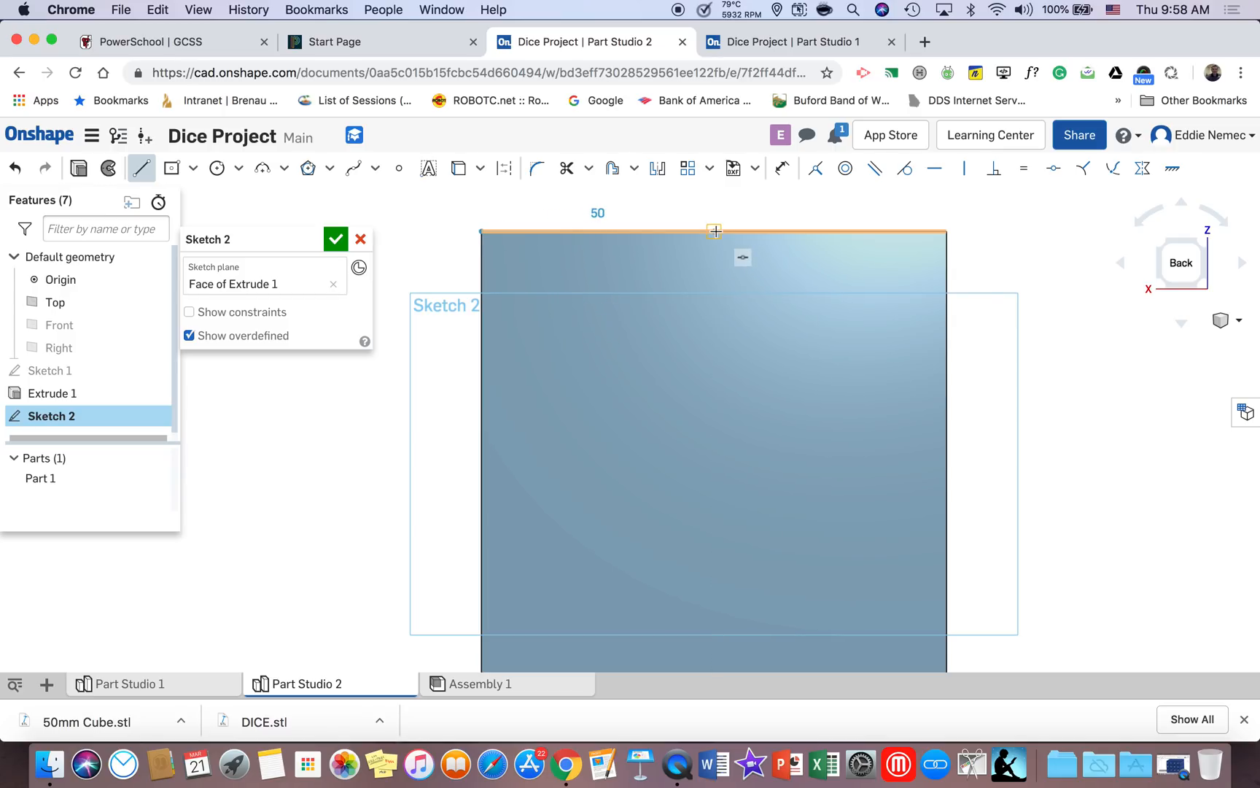
left_click(590, 229)
type("25")
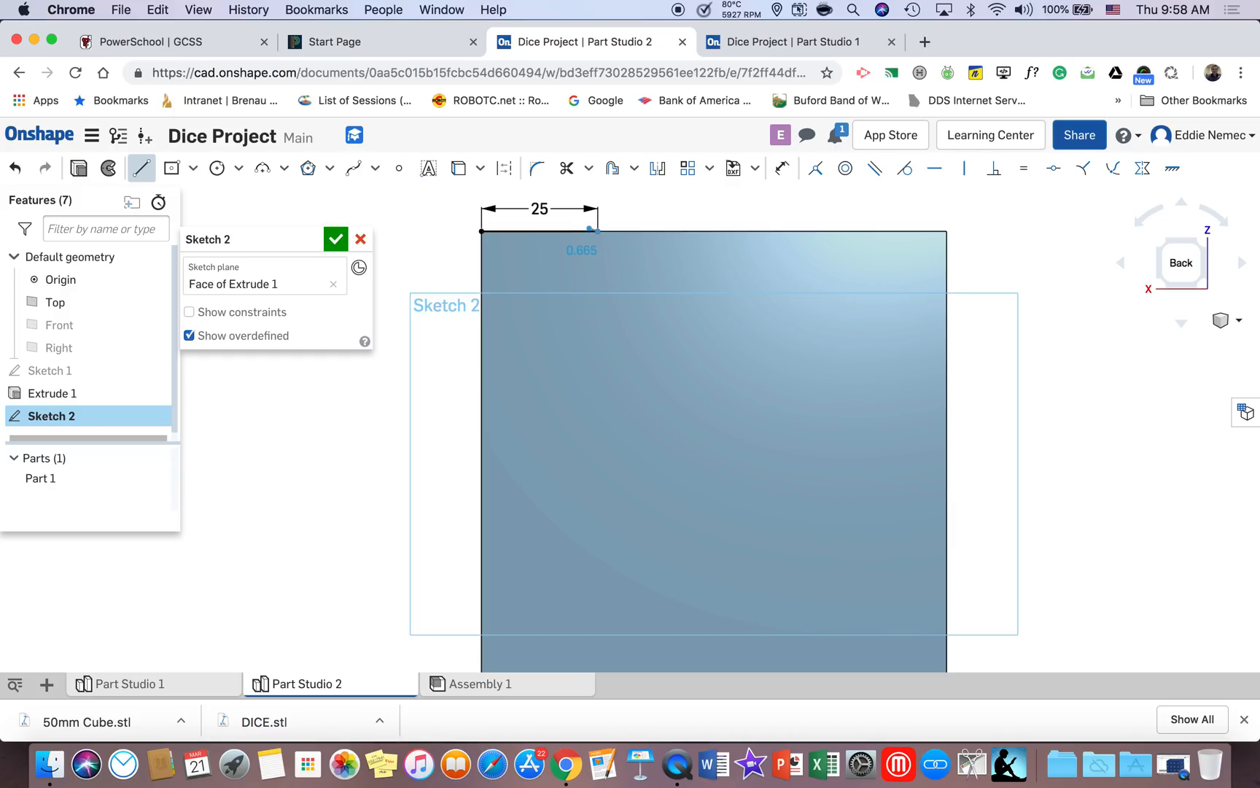
left_click(597, 281)
type("25")
key("Return")
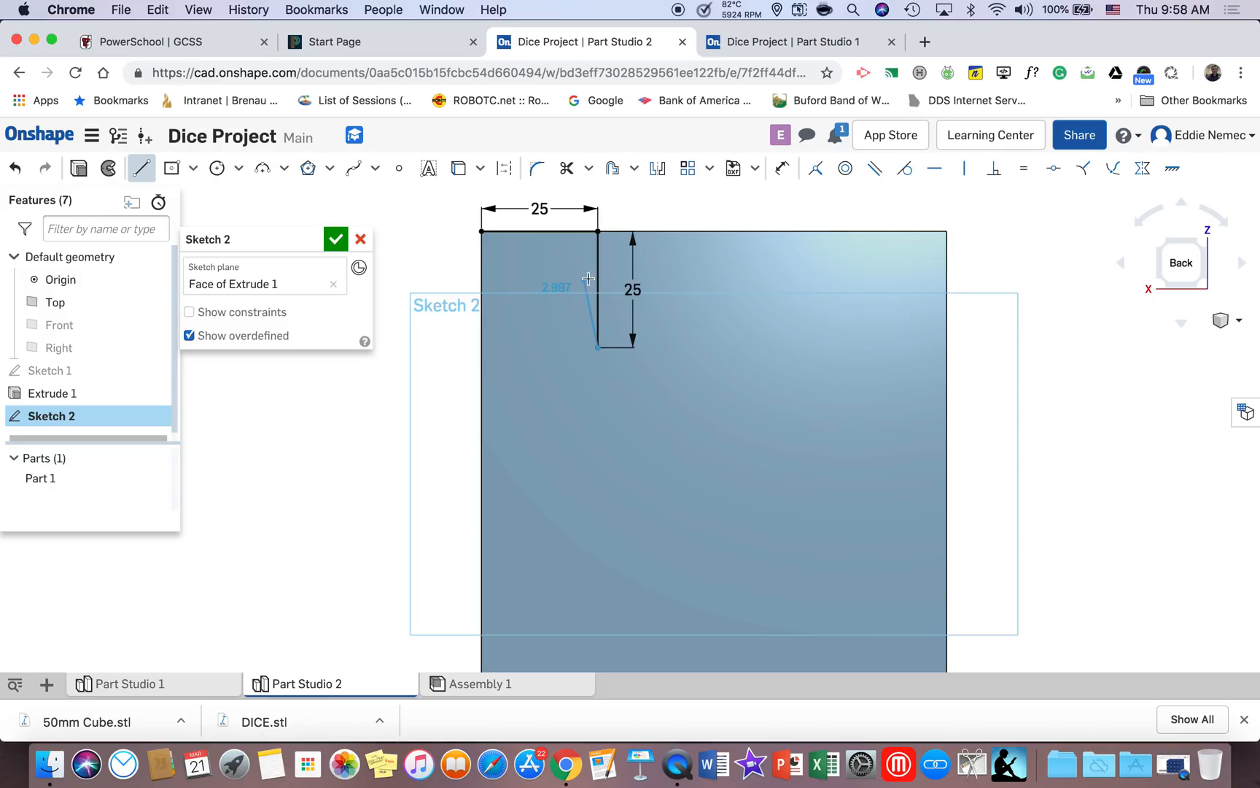
Draw a 23 mm diameter circle centered on the lower end of the vertical guide line
key("c")
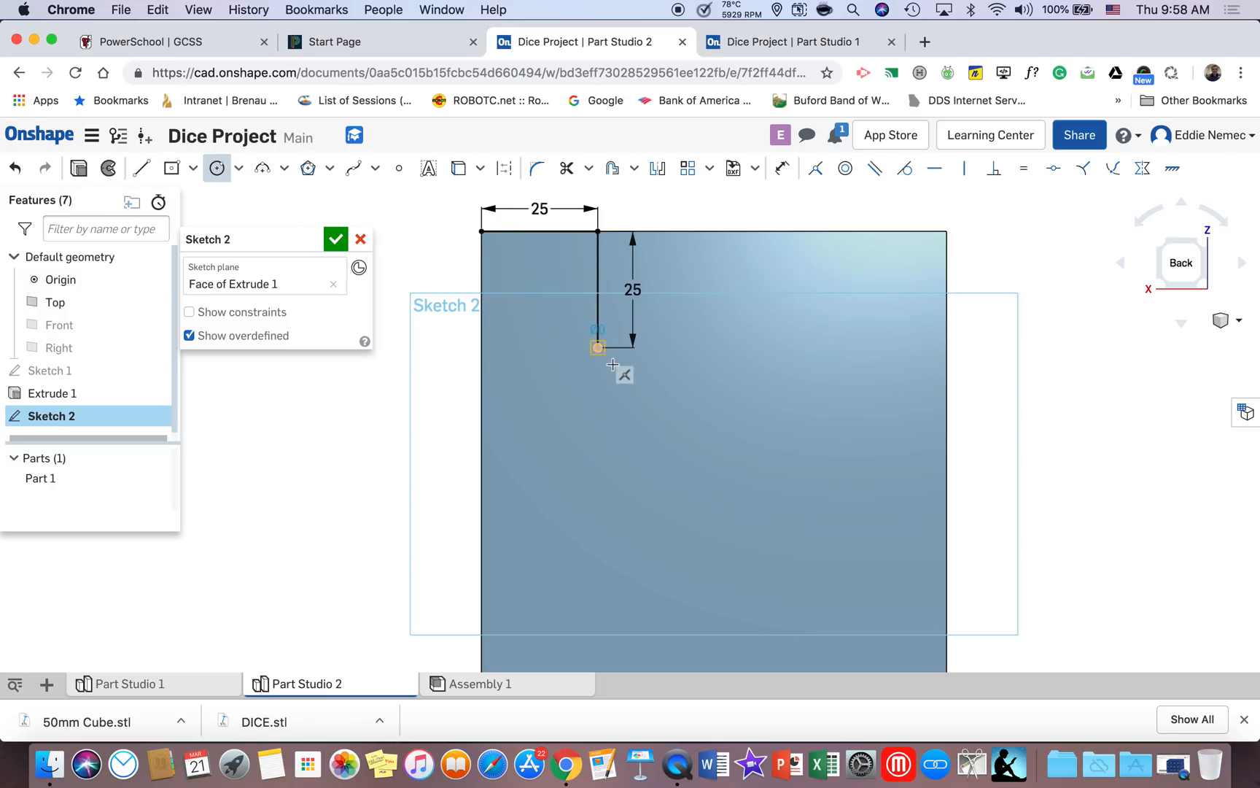
left_click(632, 386)
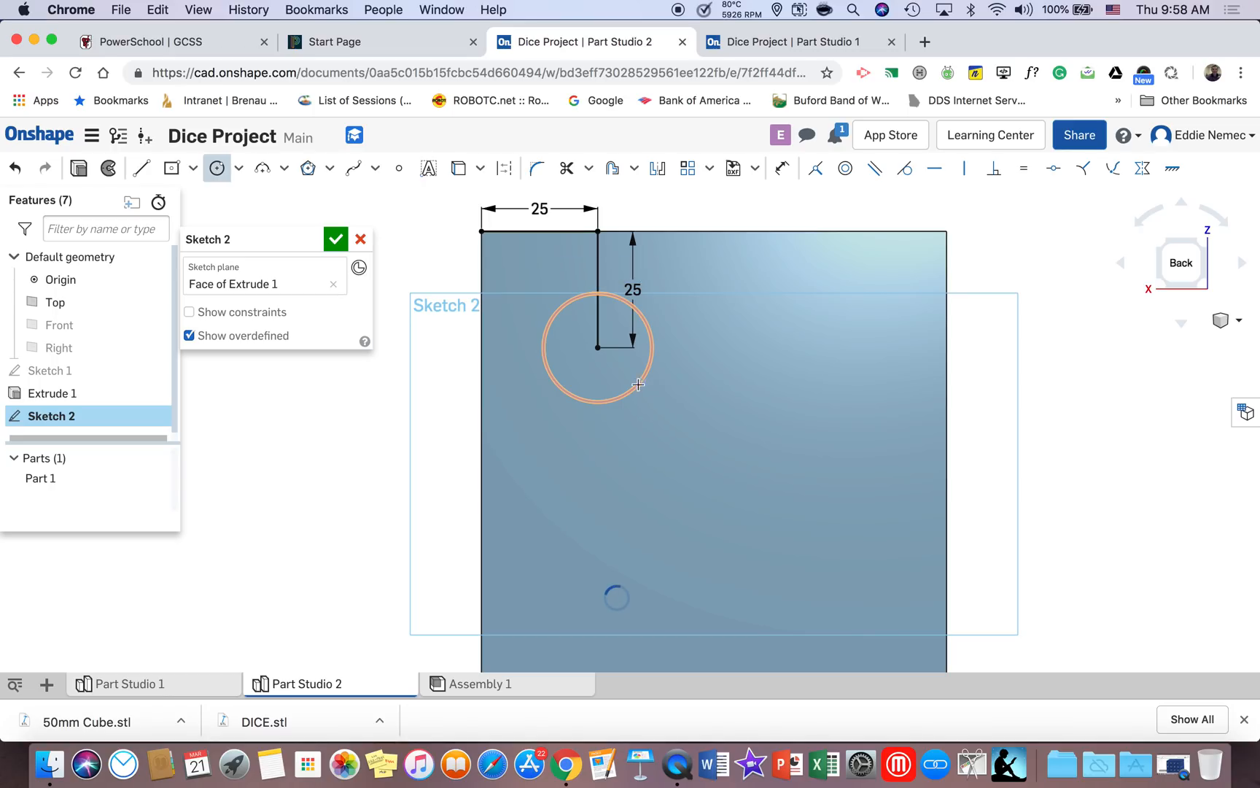
mouse_move(669, 374)
right_mouse_down()
mouse_move(701, 363)
mouse_move(678, 365)
right_mouse_up()
mouse_move(674, 307)
right_mouse_down()
mouse_move(732, 335)
mouse_move(684, 339)
right_mouse_up()
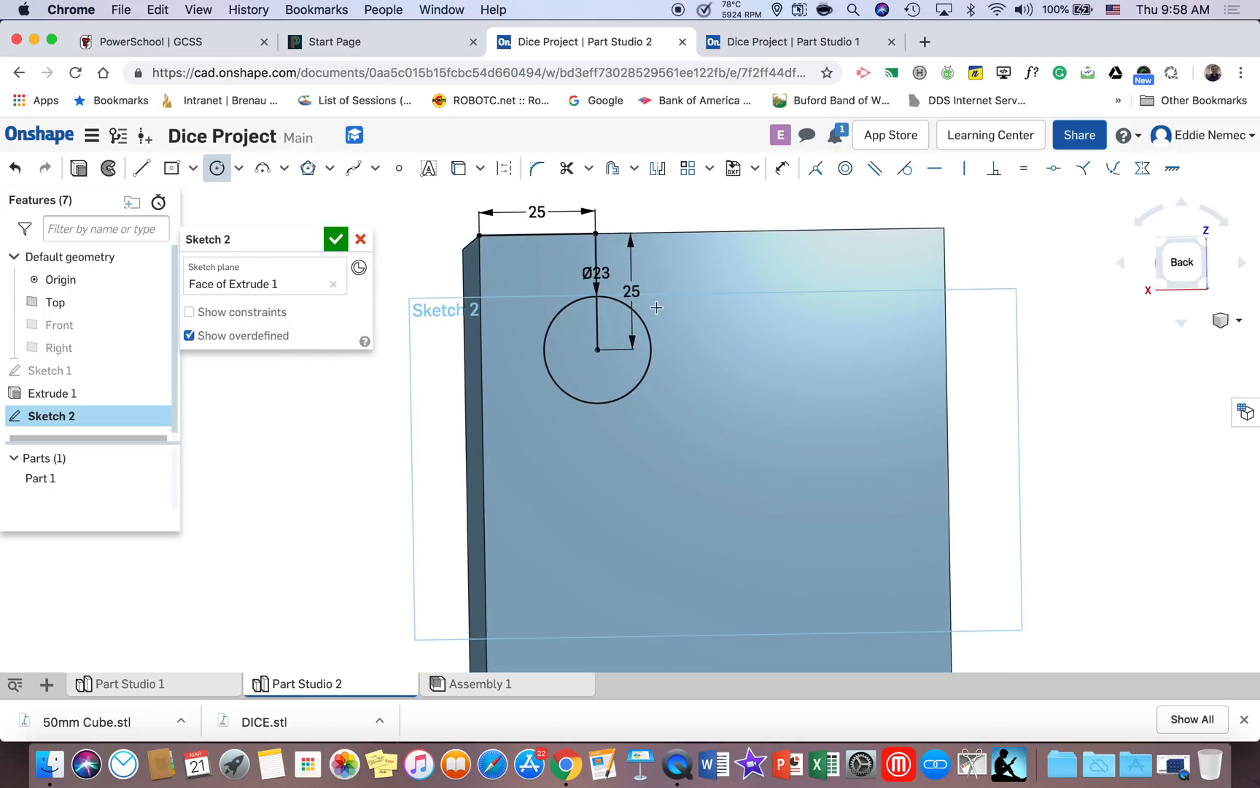
Draw a vertical line about 6 mm long up from the top edge's midpoint and mirror the circle across it
left_click(142, 169)
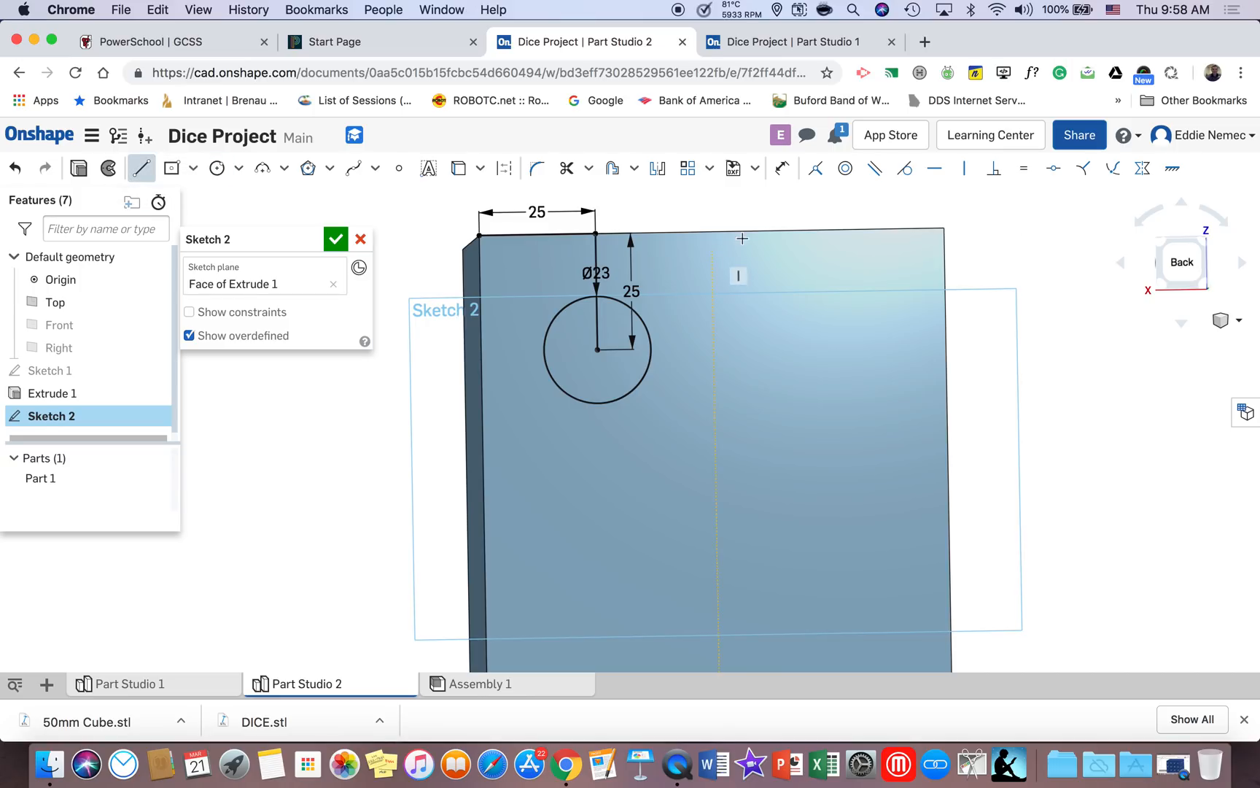
left_click(711, 232)
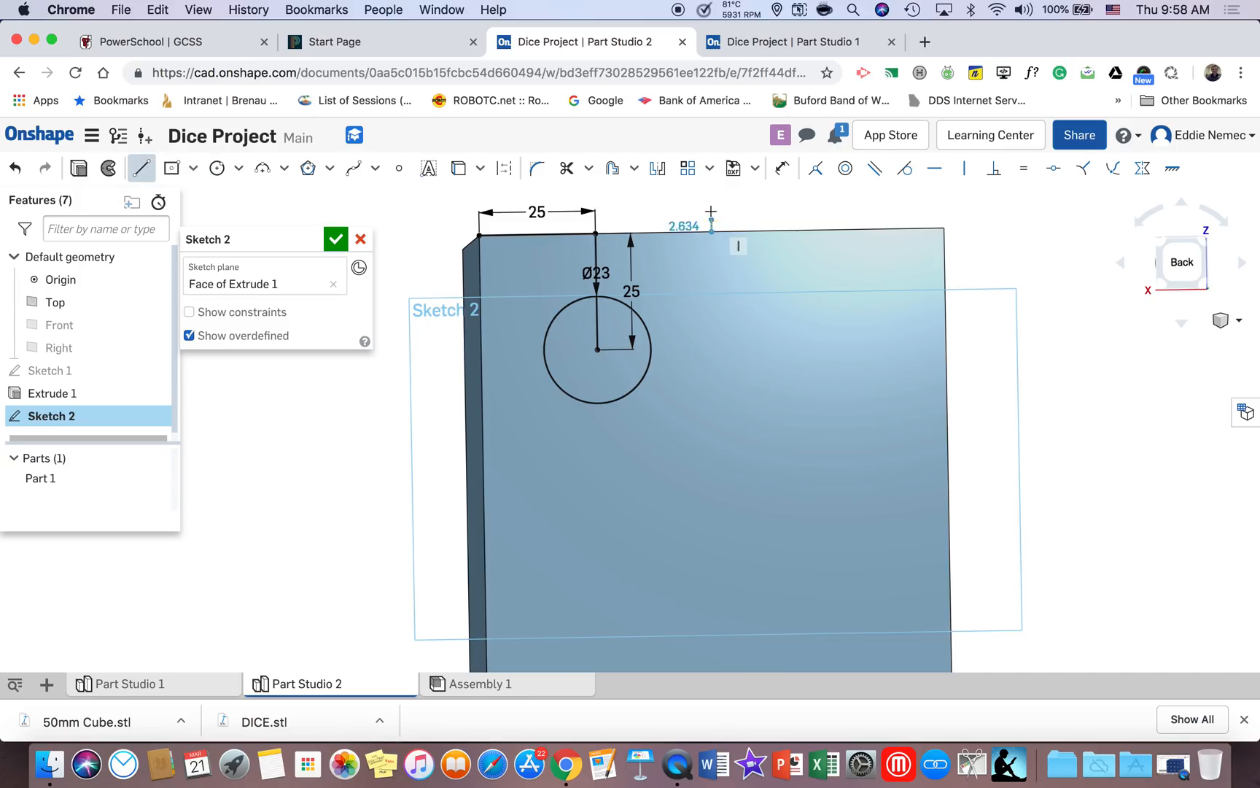
left_click(711, 205)
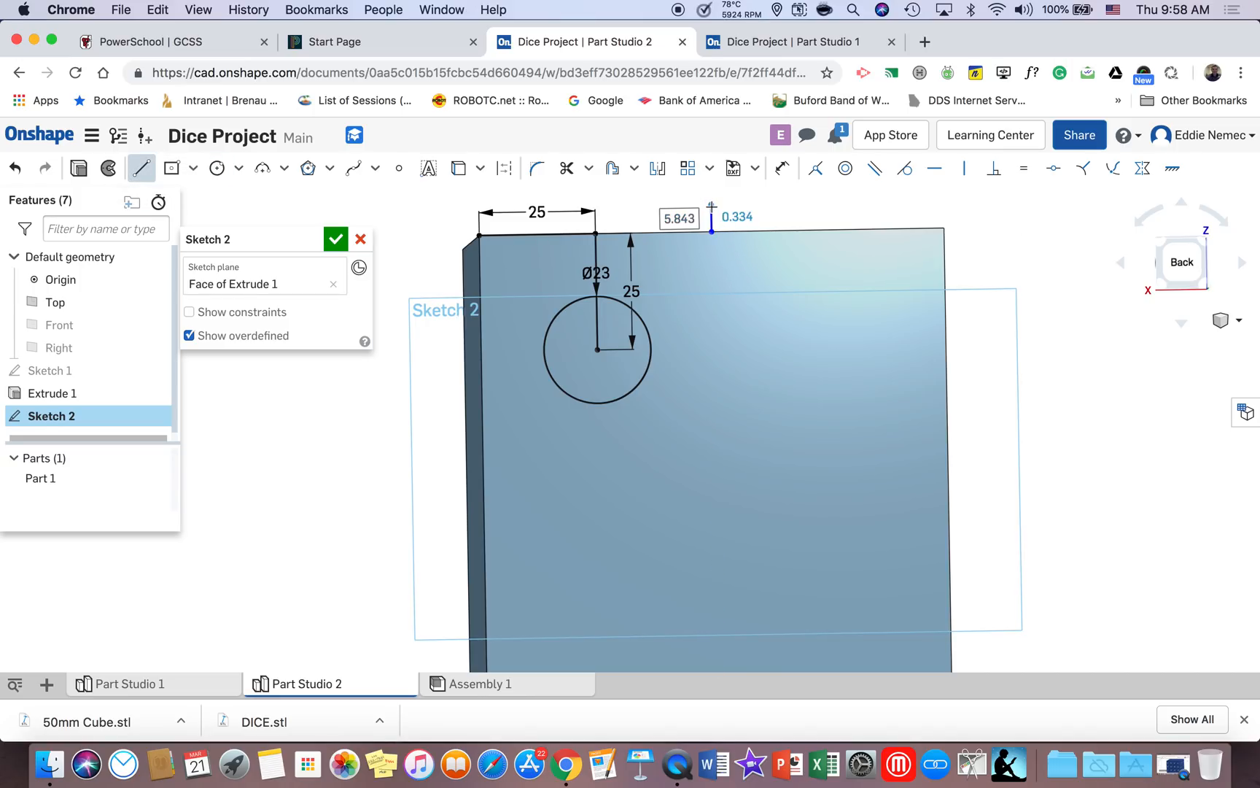
left_click(659, 166)
left_click(711, 211)
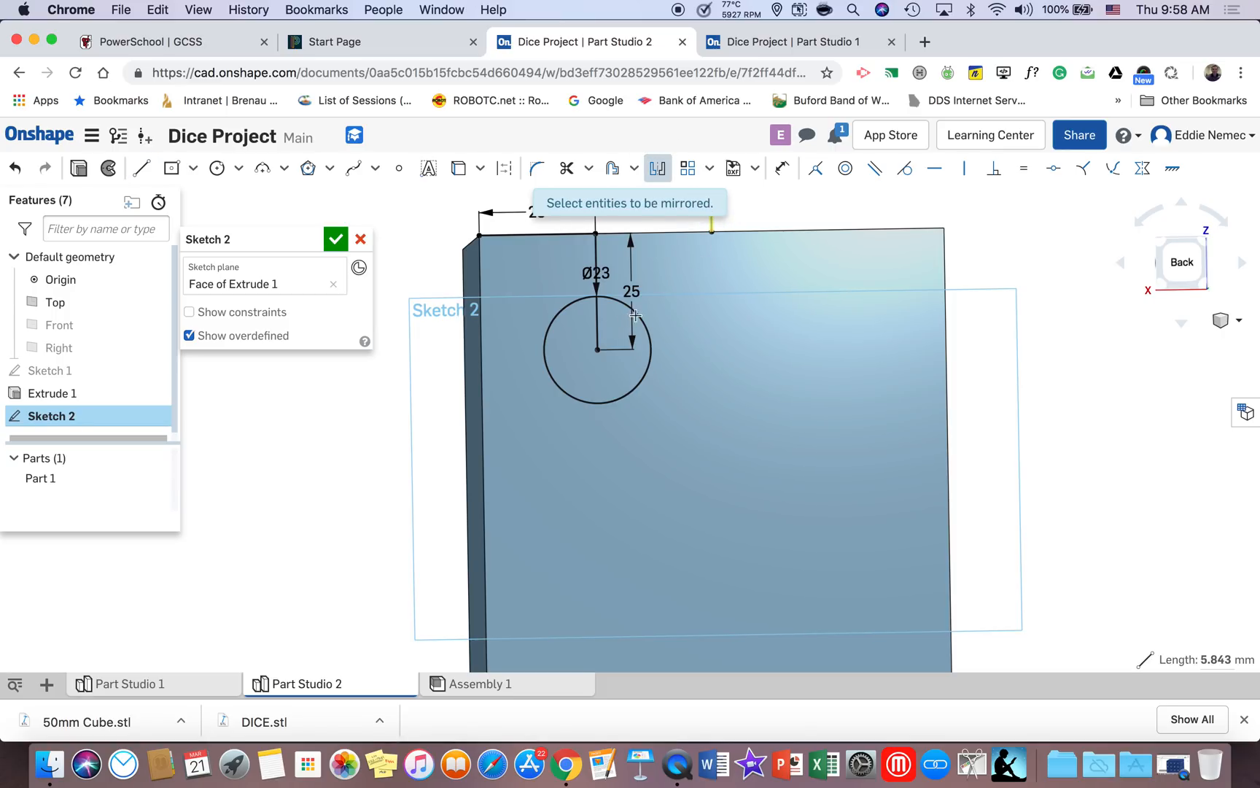
left_click(634, 313)
middle_click_drag(716, 359, 626, 292)
right_click_drag(626, 291, 659, 332)
middle_click_drag(659, 337, 679, 425)
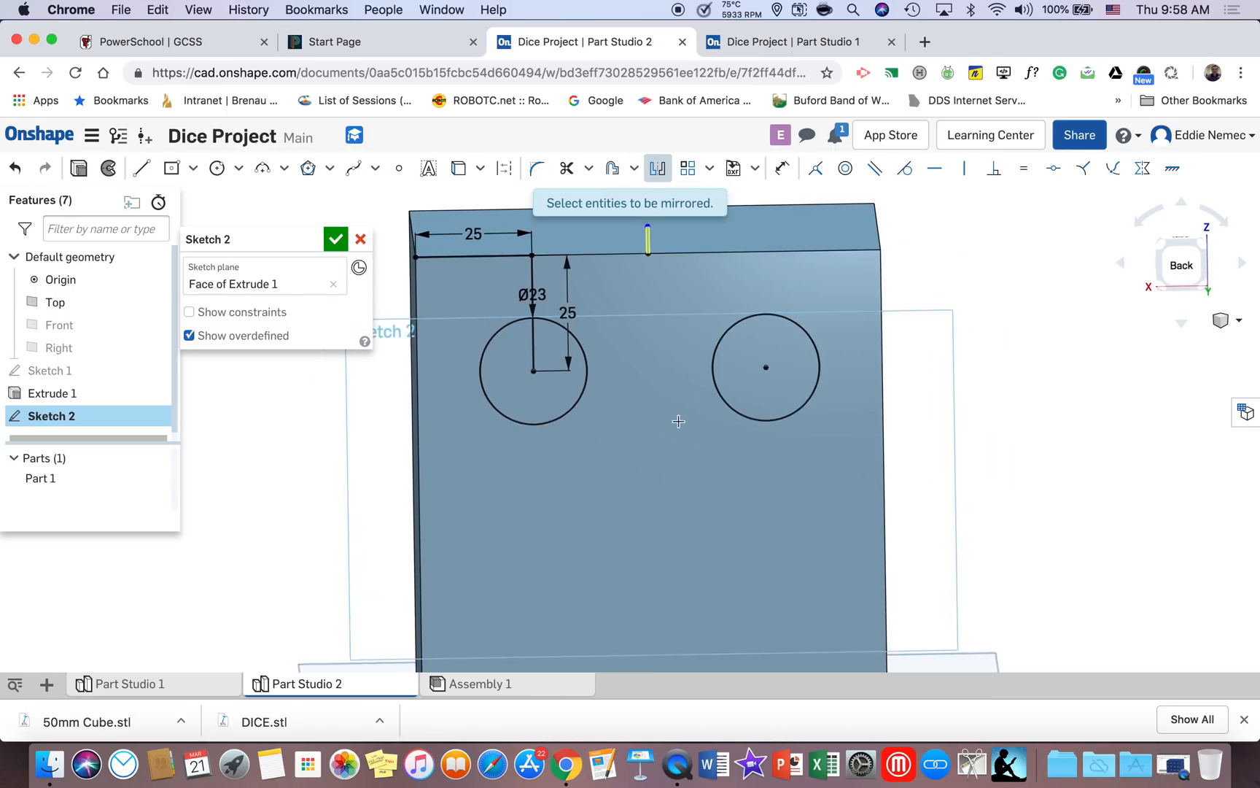
Draw a horizontal line about 6 mm long outward from the side edge's midpoint and mirror both circles across it
left_click(141, 168)
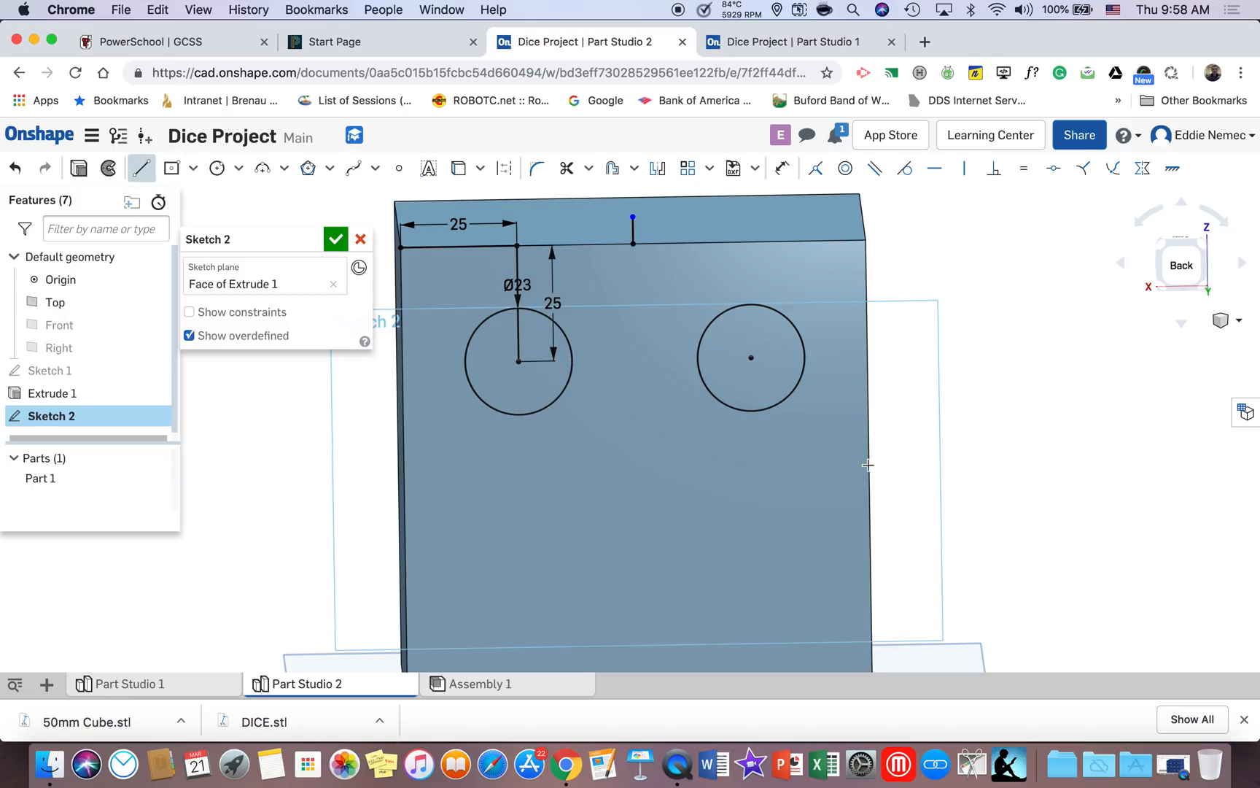
left_click(871, 471)
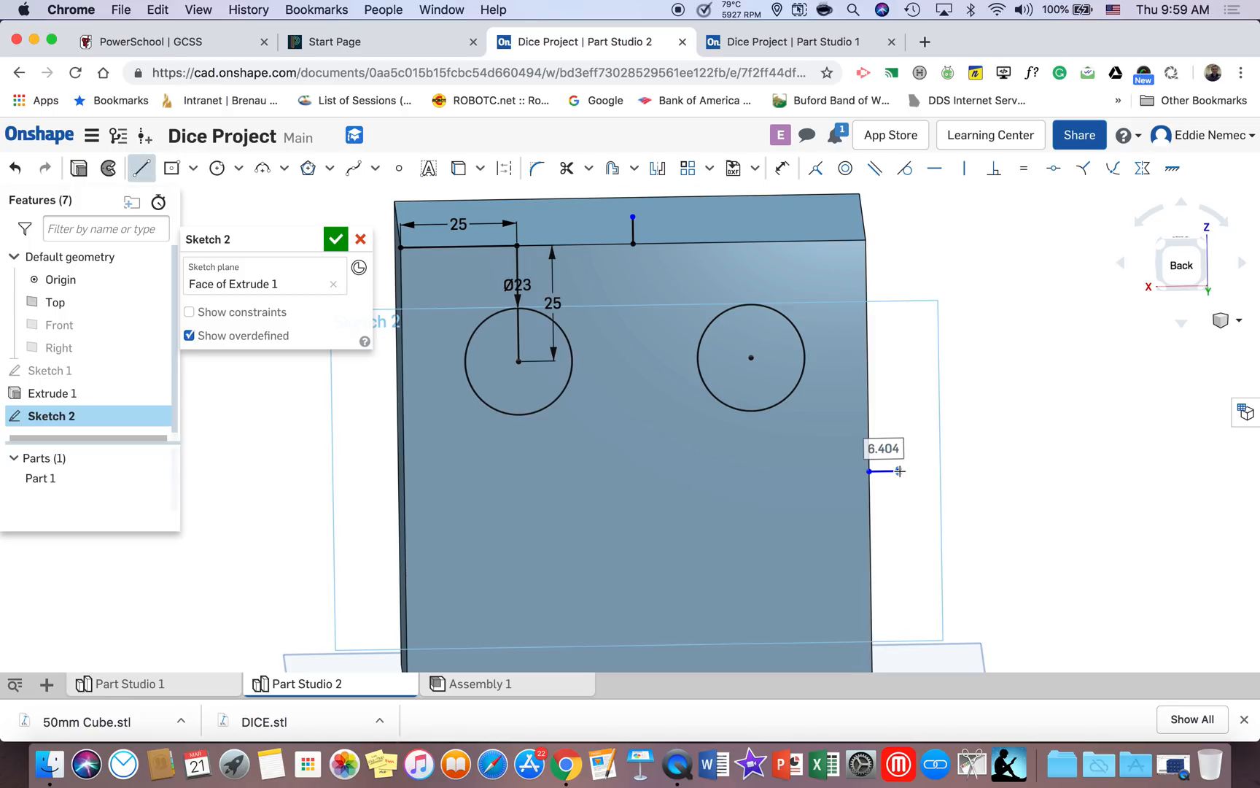
left_click(668, 170)
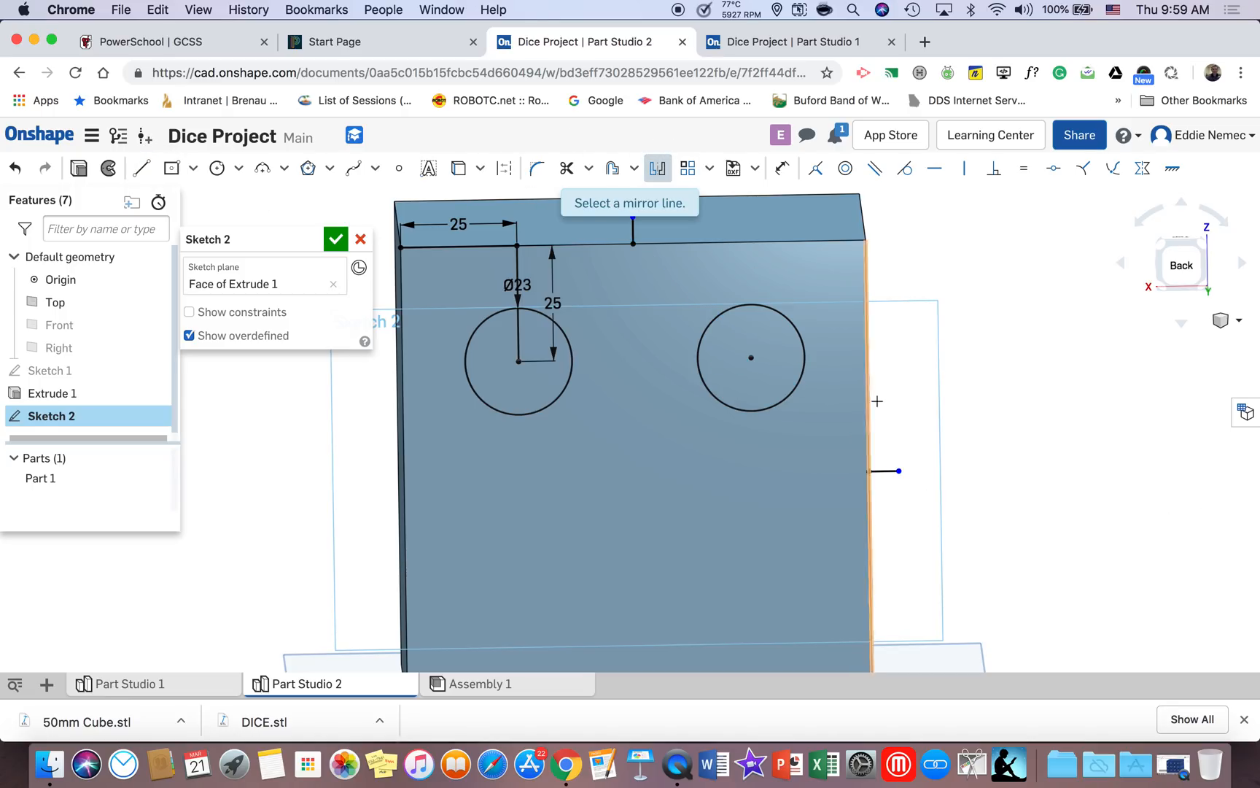
left_click(889, 471)
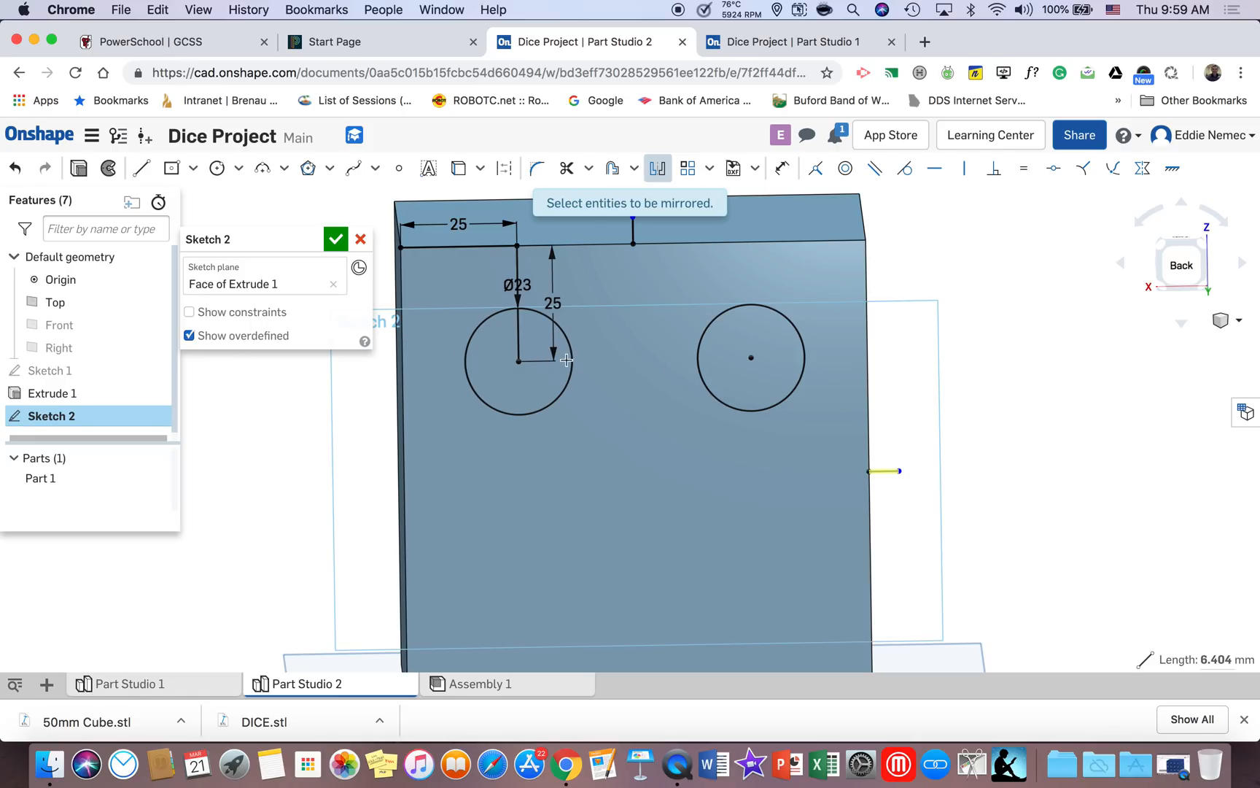
left_click(571, 360)
left_click(696, 363)
scroll(648, 386, "up", 2)
scroll(649, 386, "down", 5)
right_click_drag(656, 380, 669, 375)
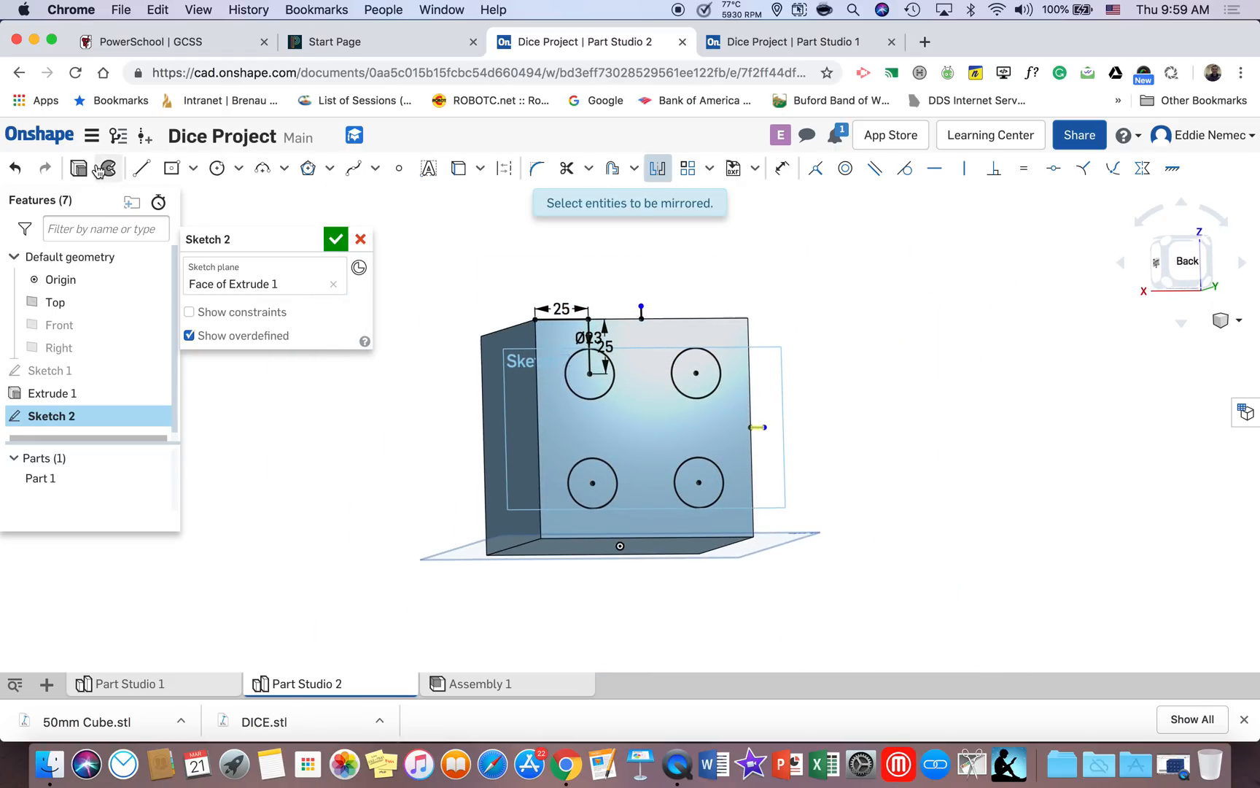
Extrude the four-circle sketch as a 3 mm deep blind removal to recess the pips into the back face
left_click(91, 169)
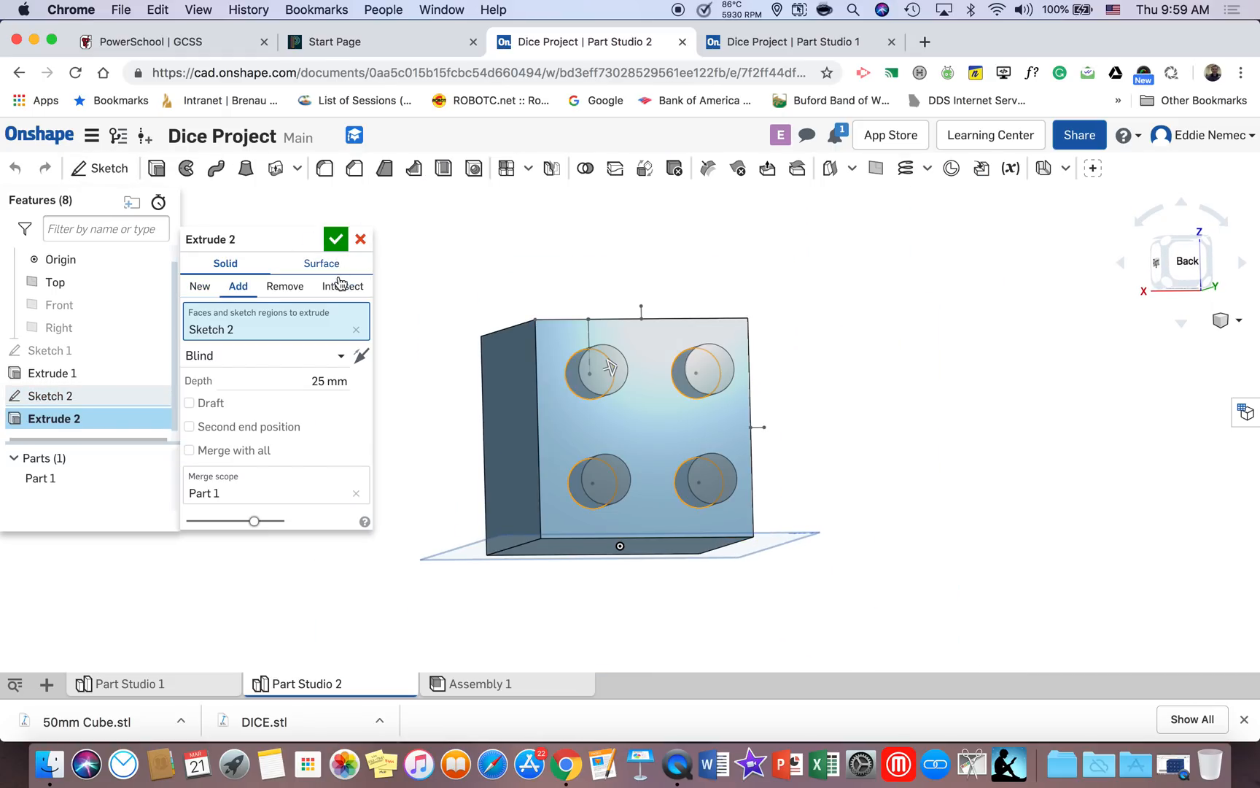
left_click(329, 379)
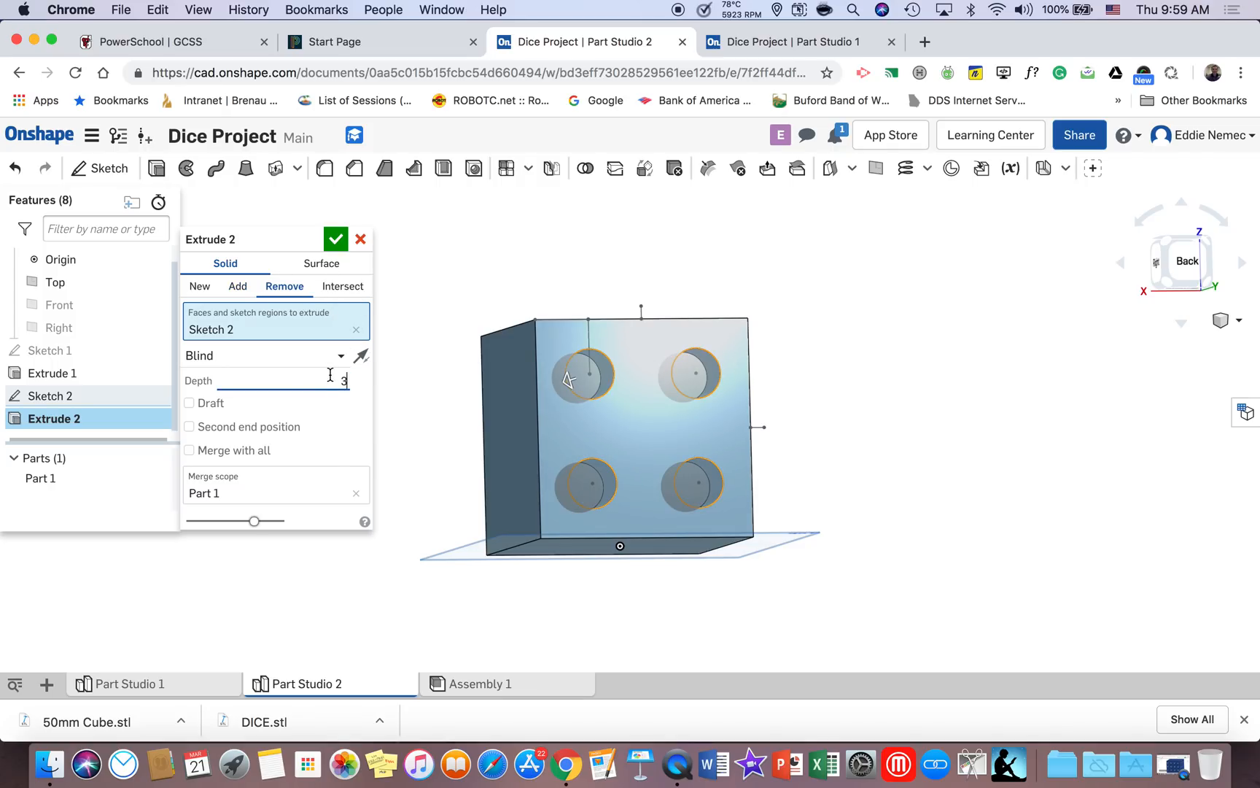
left_click(337, 239)
right_click_drag(473, 282, 490, 366)
right_click_drag(460, 381, 429, 458)
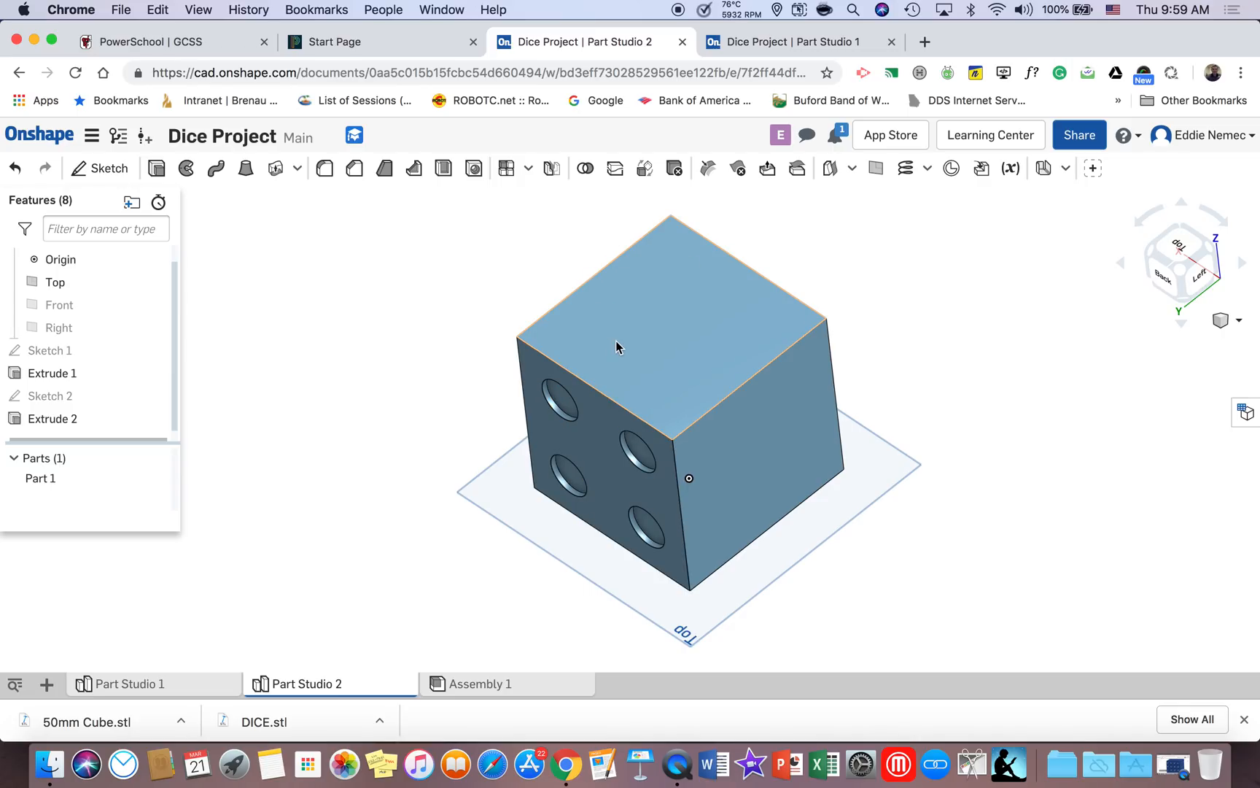
Switch to Part Studio 1 and examine the finished die from its three-pip side
left_click(181, 682)
right_click_drag(494, 506, 571, 446)
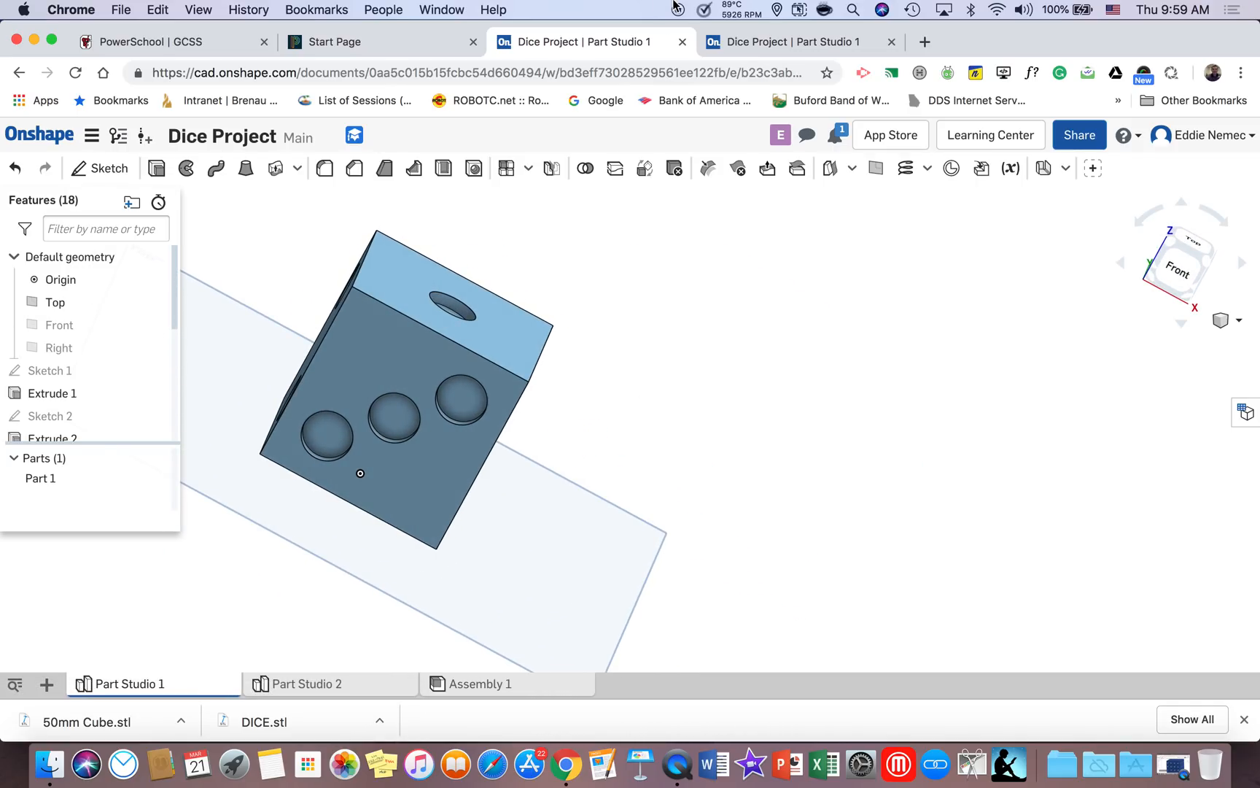